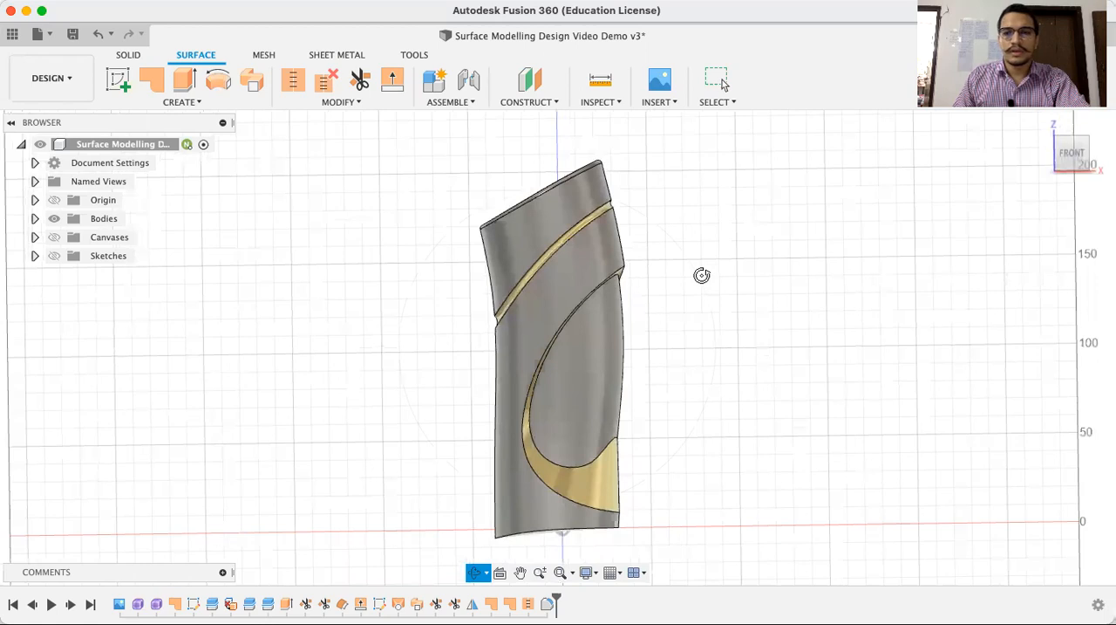
mouse_move(690, 222)
mouse_down()
mouse_move(640, 229)
mouse_move(679, 224)
mouse_up()
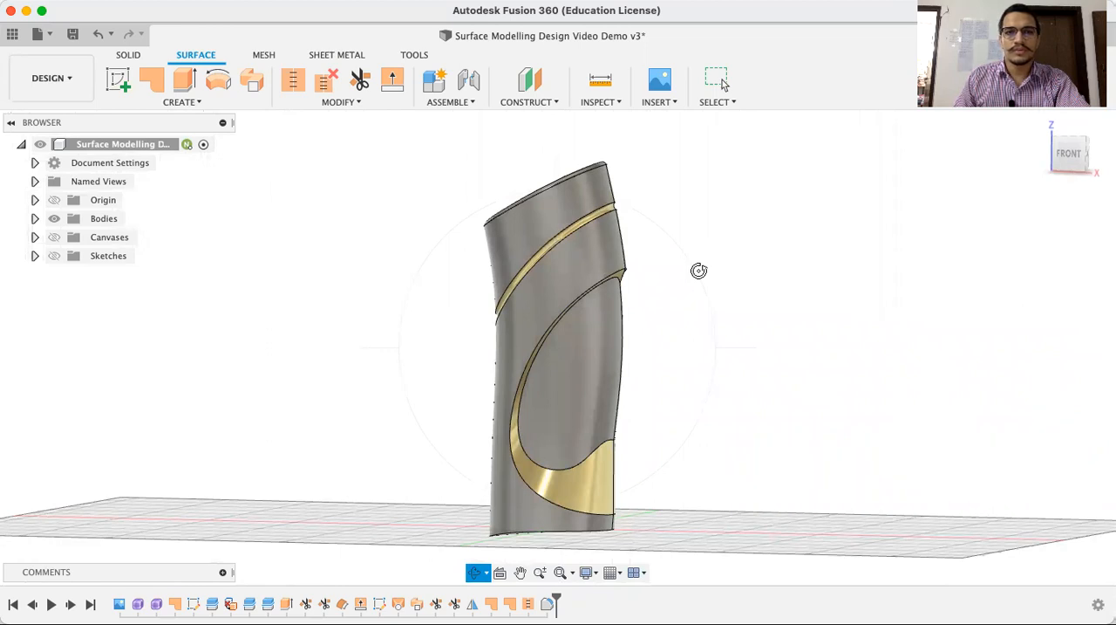
key(Escape)
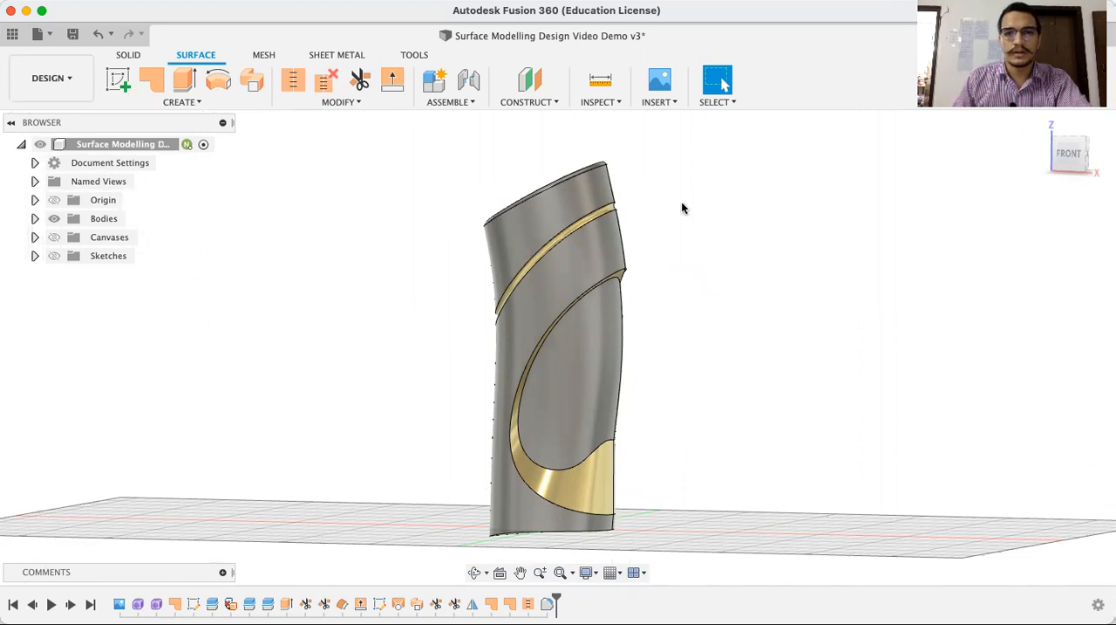
Create a new design and save it as "Surface Modelling Design" in the Session 2021-22 project
key(super+n)
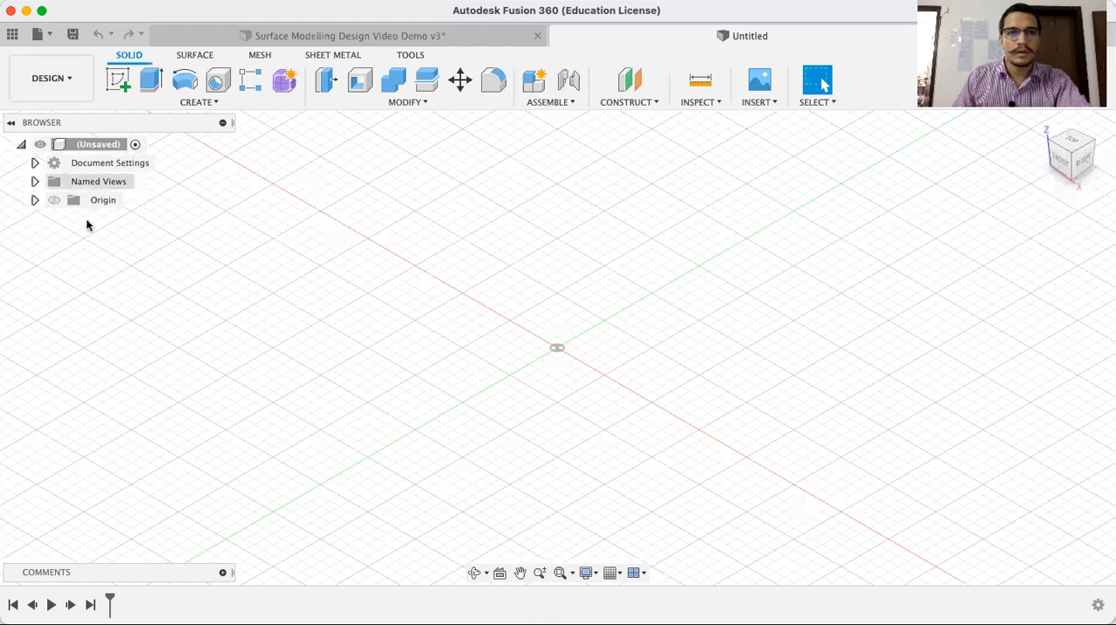
key(super+s)
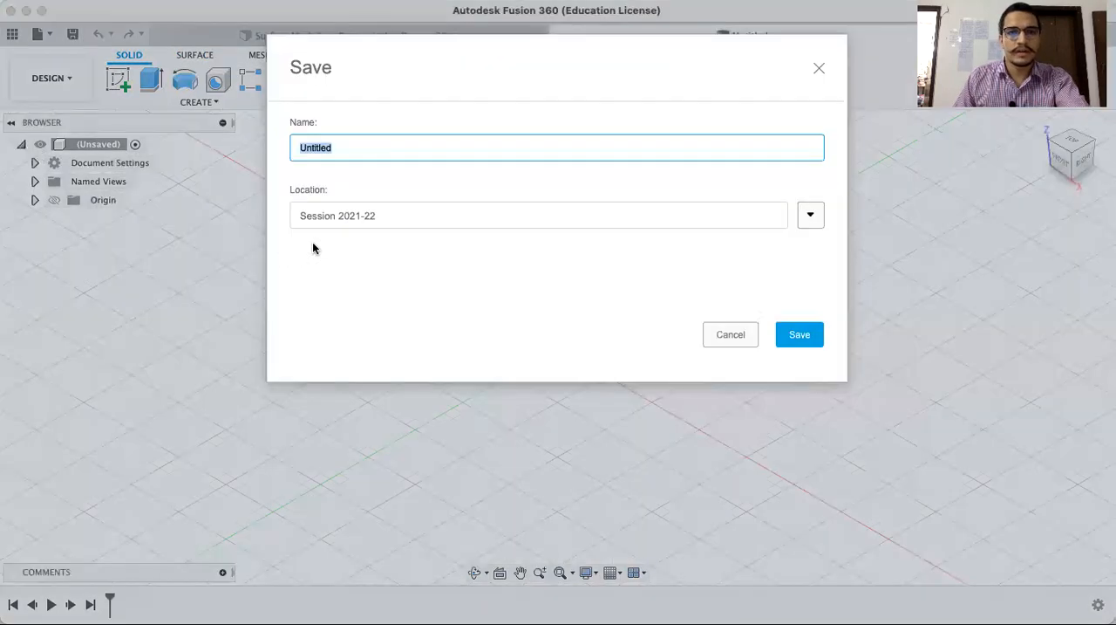
click(810, 215)
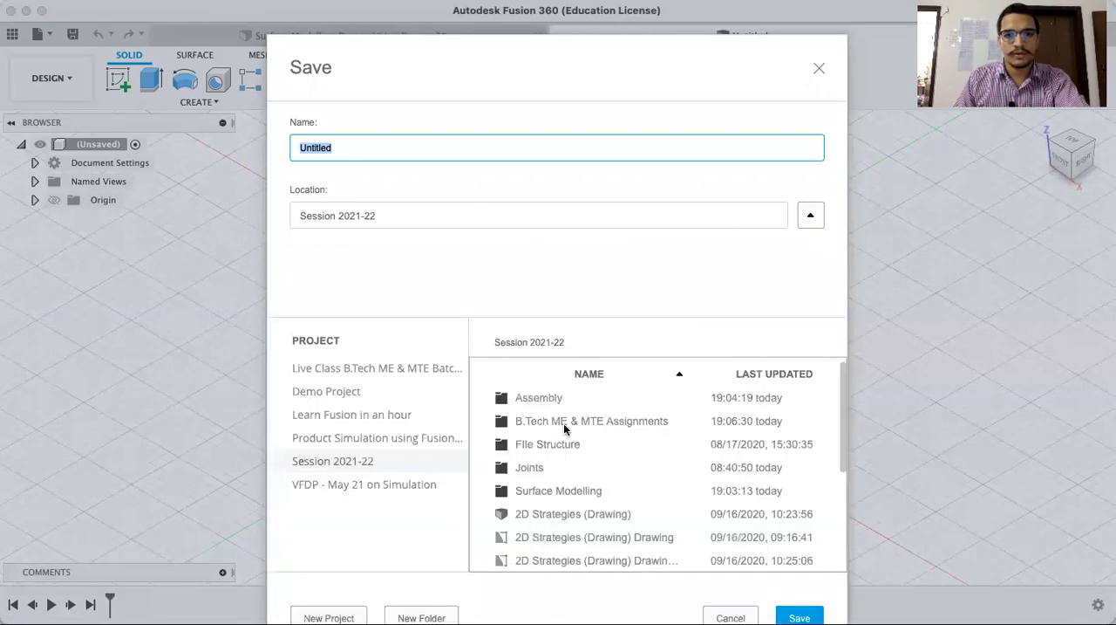
click(563, 490)
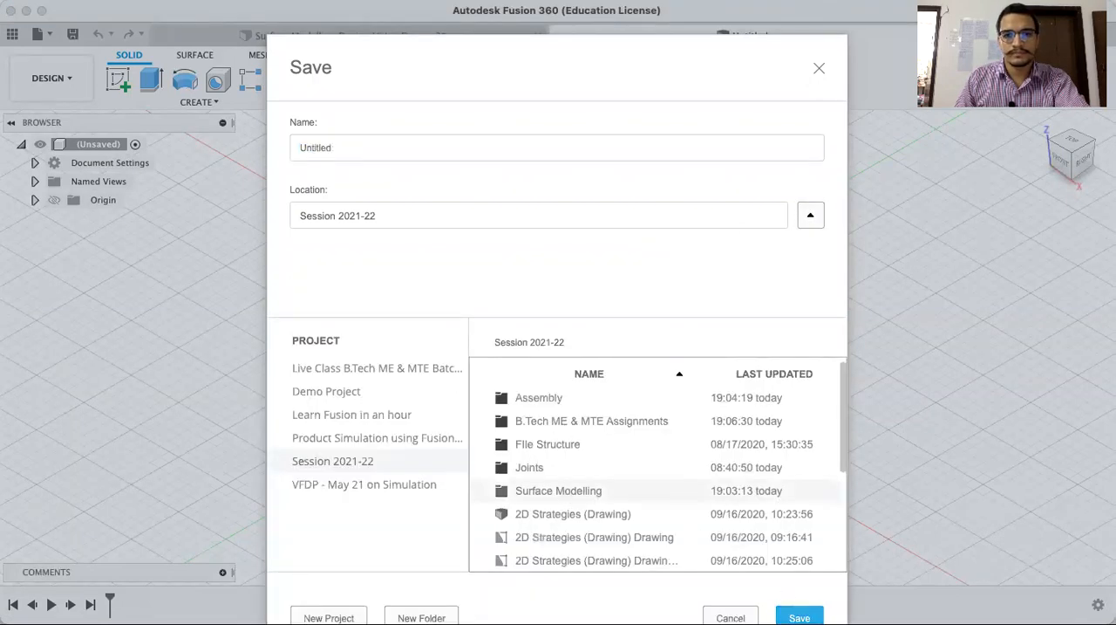
click(391, 149)
double_click(392, 149)
text(Surface Modelling)
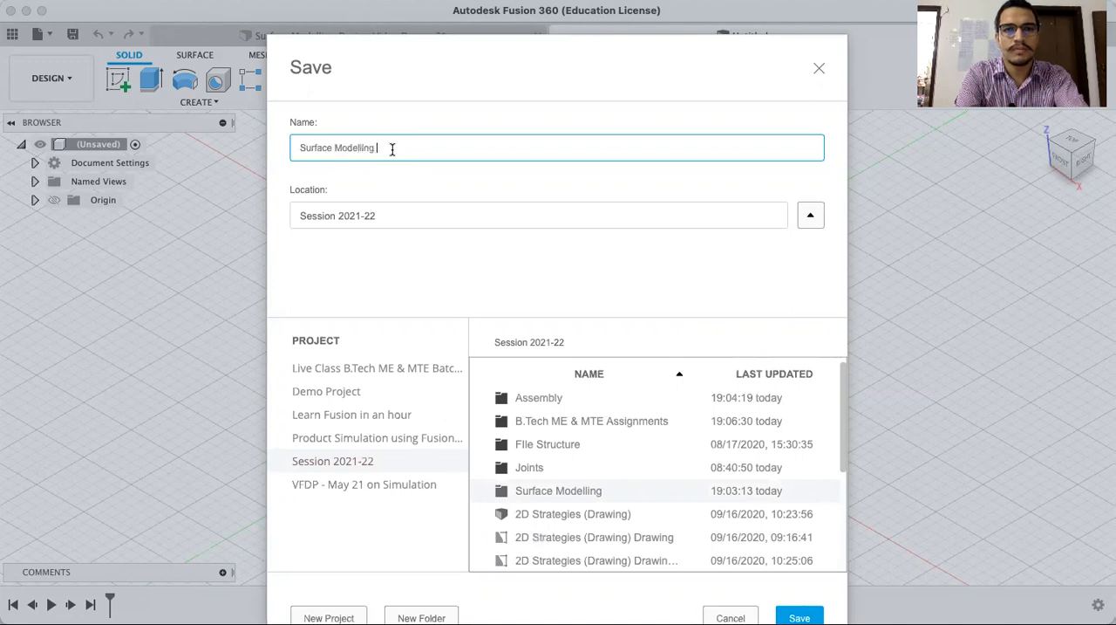
text( Design)
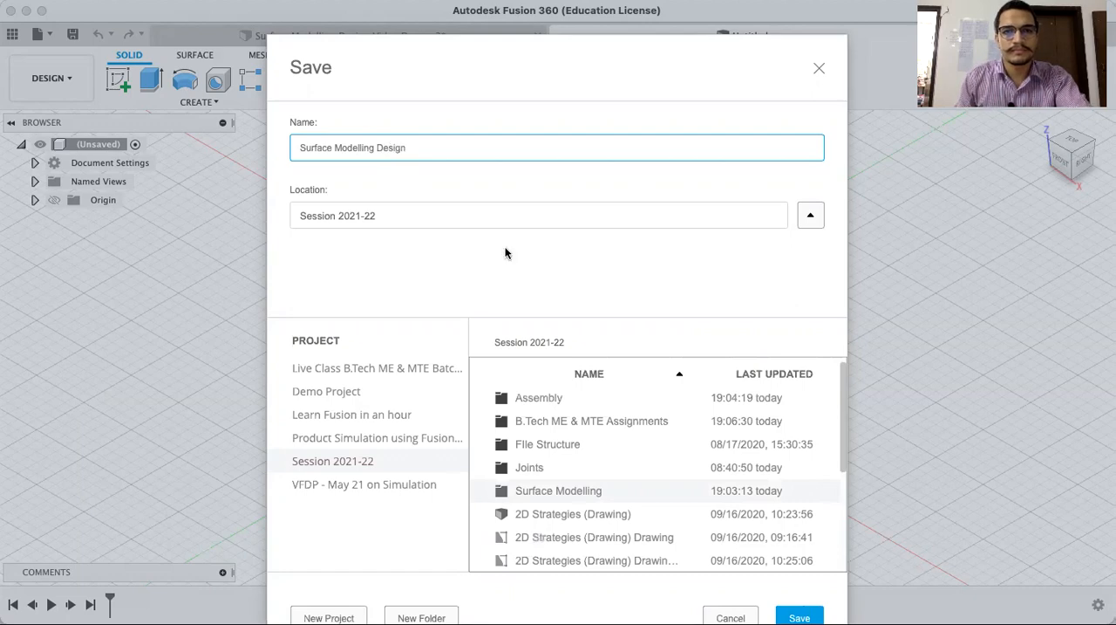
click(799, 615)
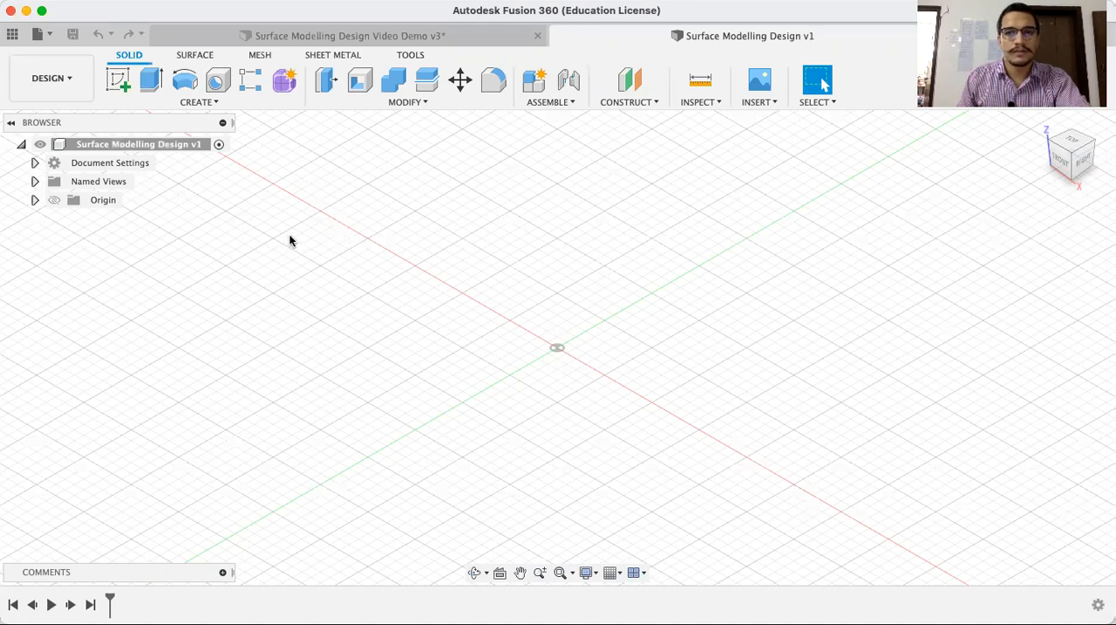
Insert the image Live Class Canvas 1 as a canvas on the XZ origin plane
click(749, 104)
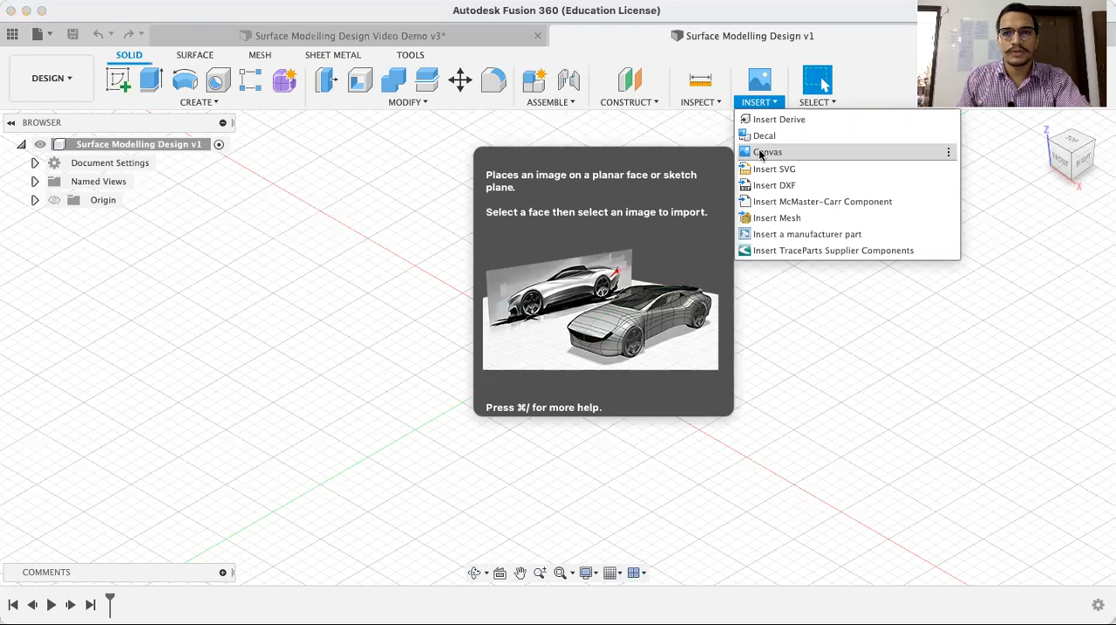
click(761, 154)
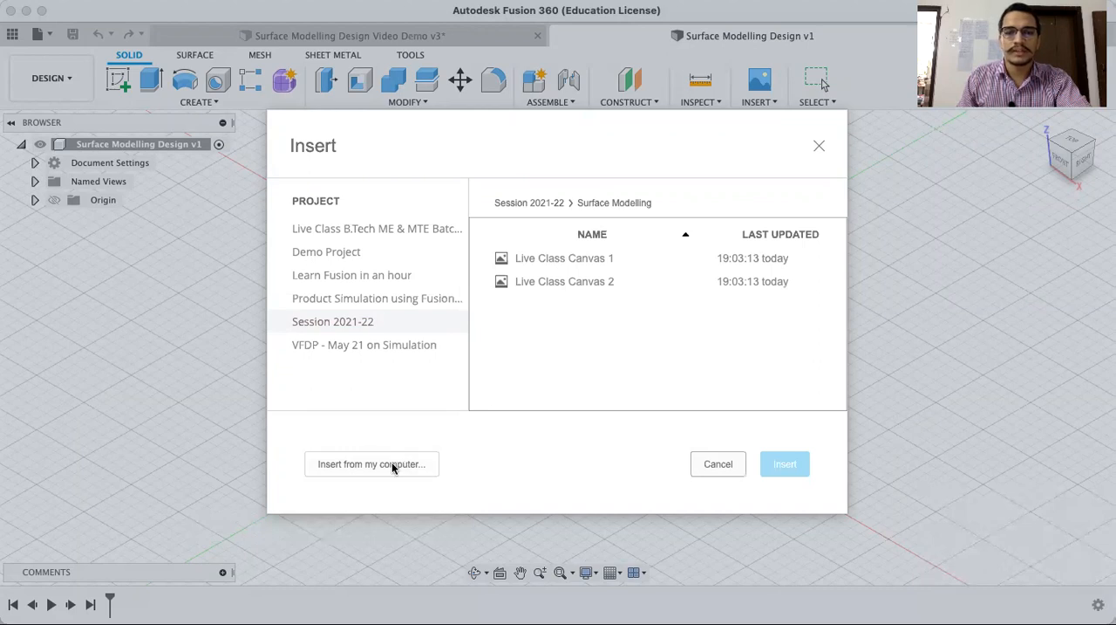
click(542, 257)
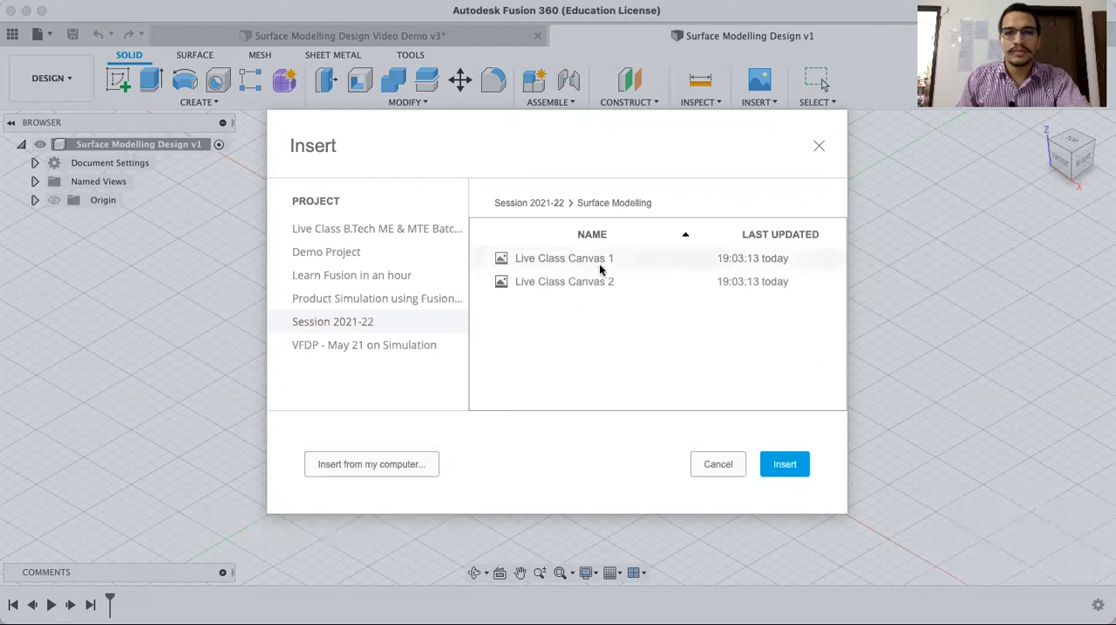
click(785, 465)
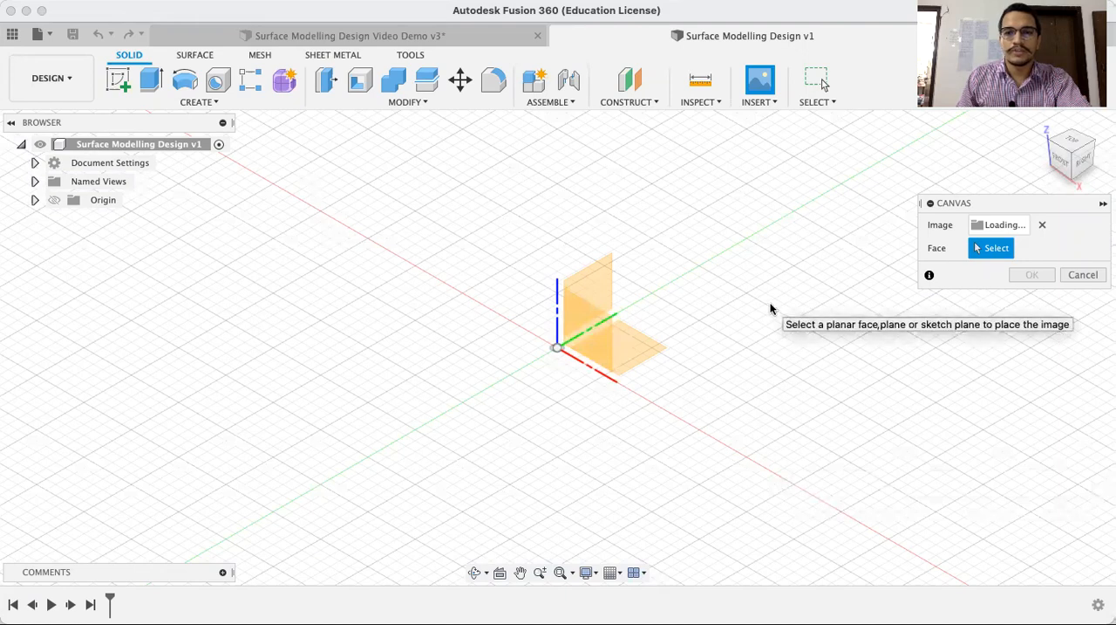
click(591, 348)
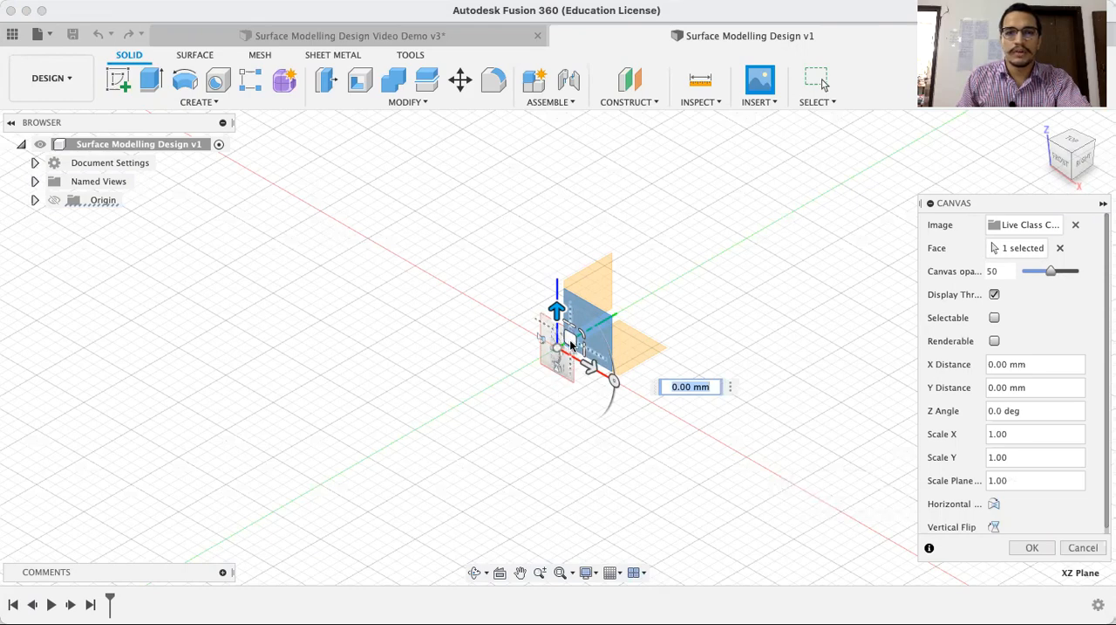
Scale the canvas uniformly in its plane to about 4.909 and accept the placement
drag(580, 334, 873, 124)
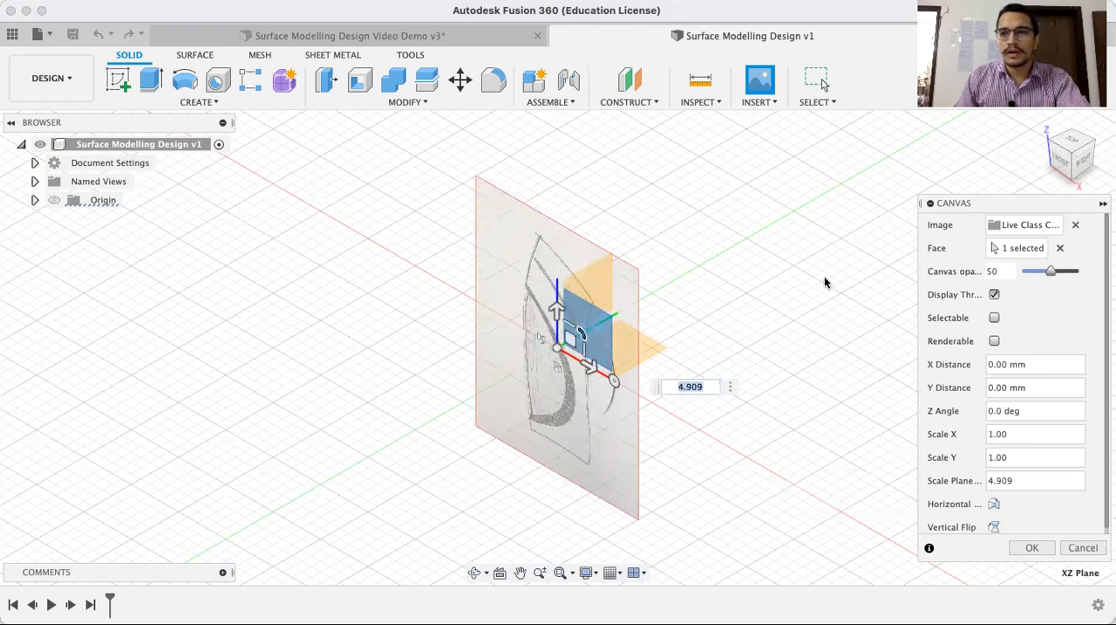
drag(968, 203, 965, 144)
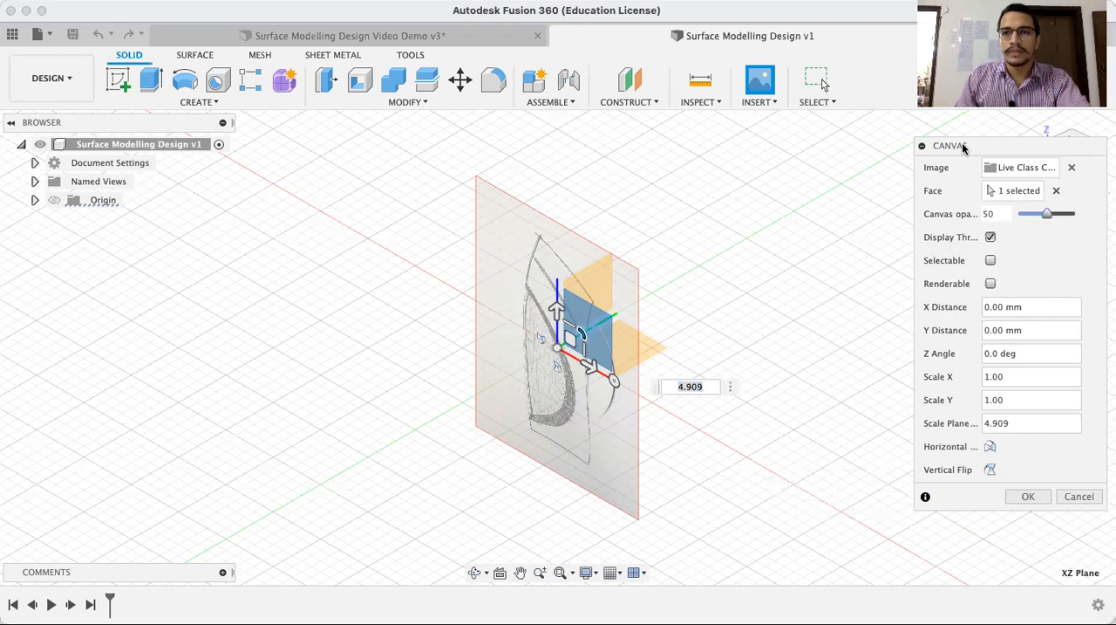
drag(966, 146, 967, 126)
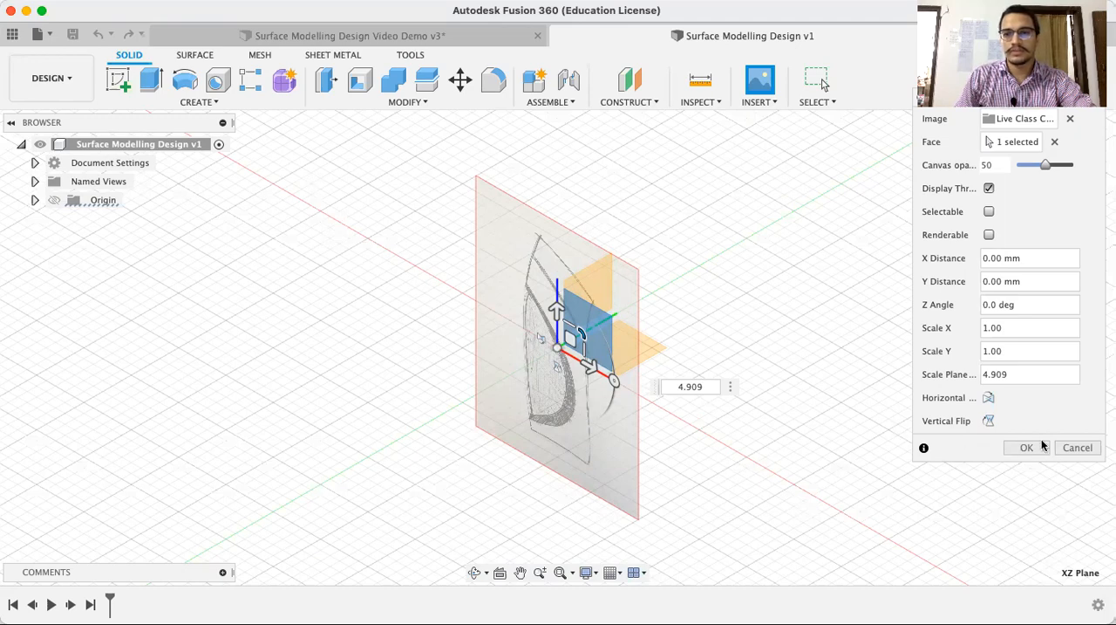
click(1028, 447)
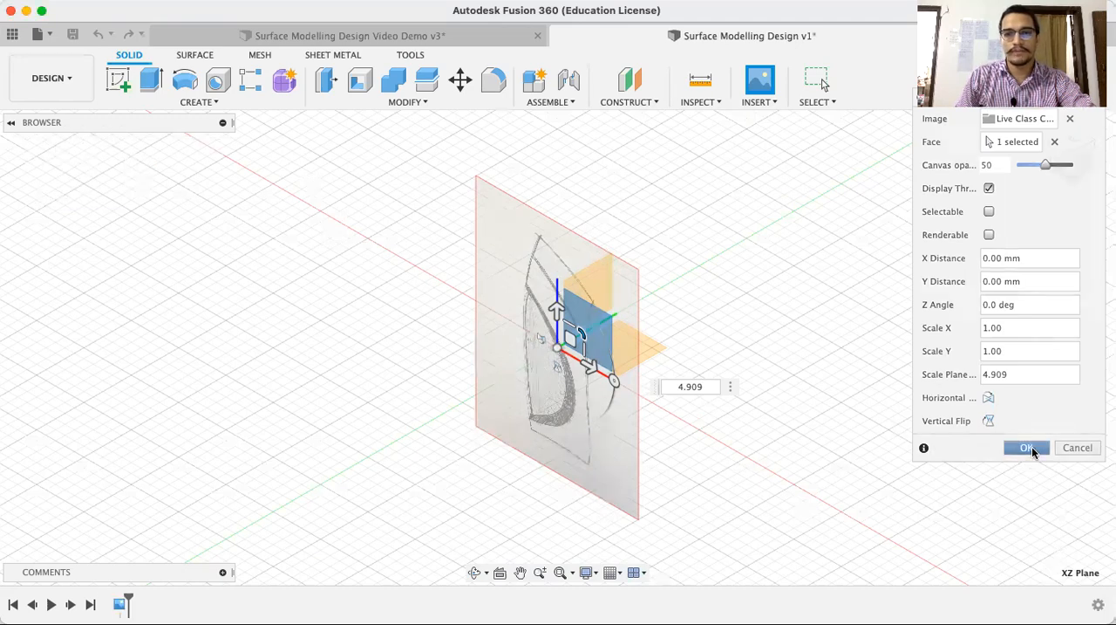
Edit the inserted canvas and flip its image horizontally
click(1063, 164)
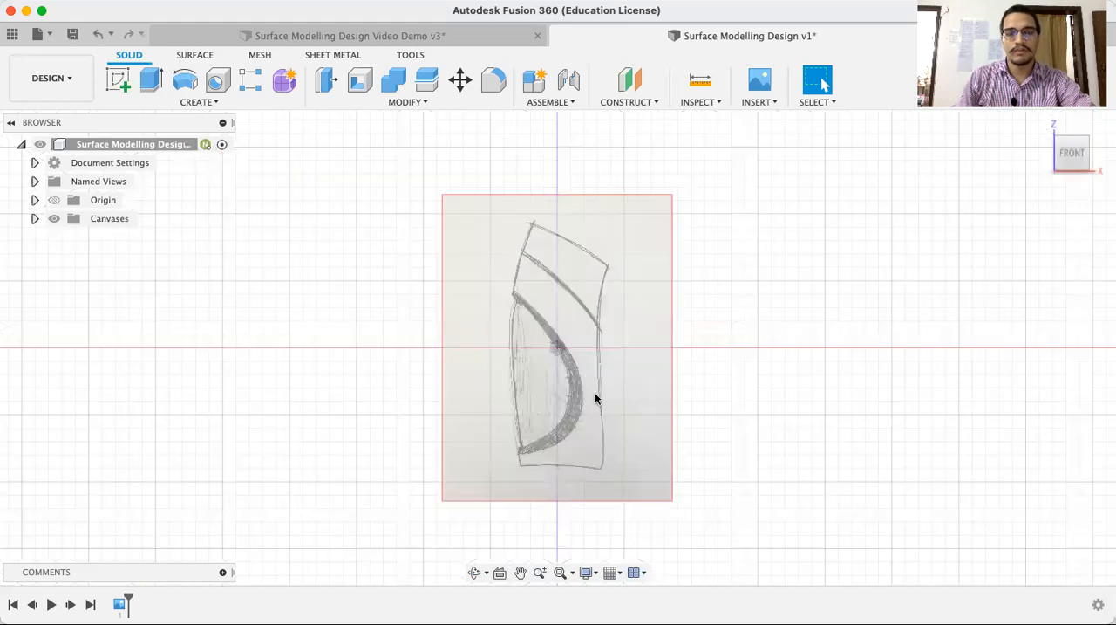
scroll(595, 395, up, 2)
scroll(593, 394, down, 2)
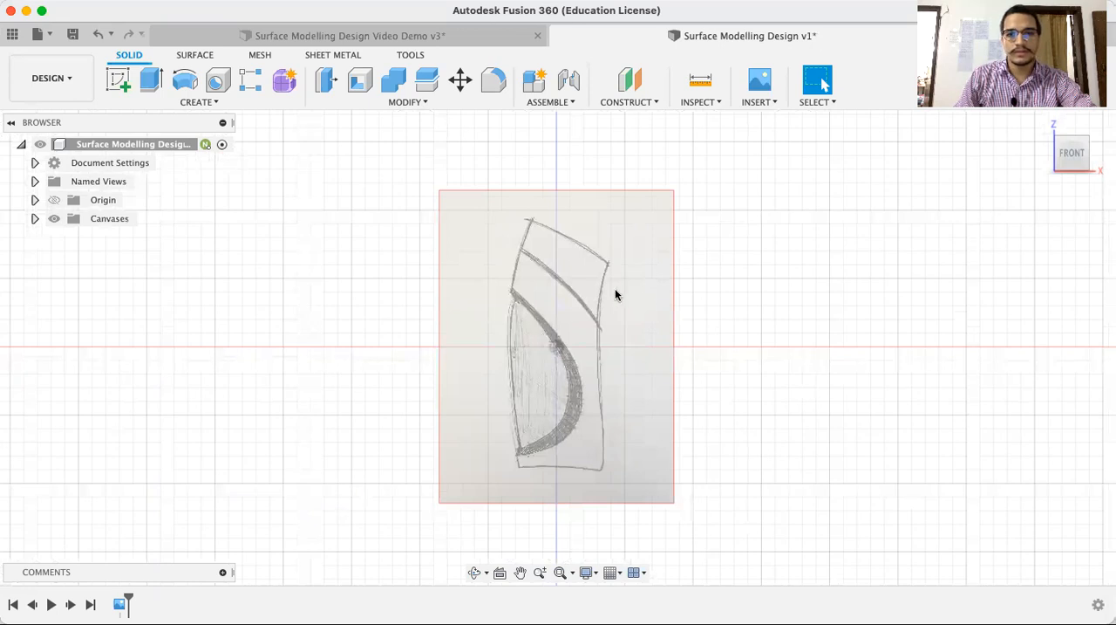
click(119, 605)
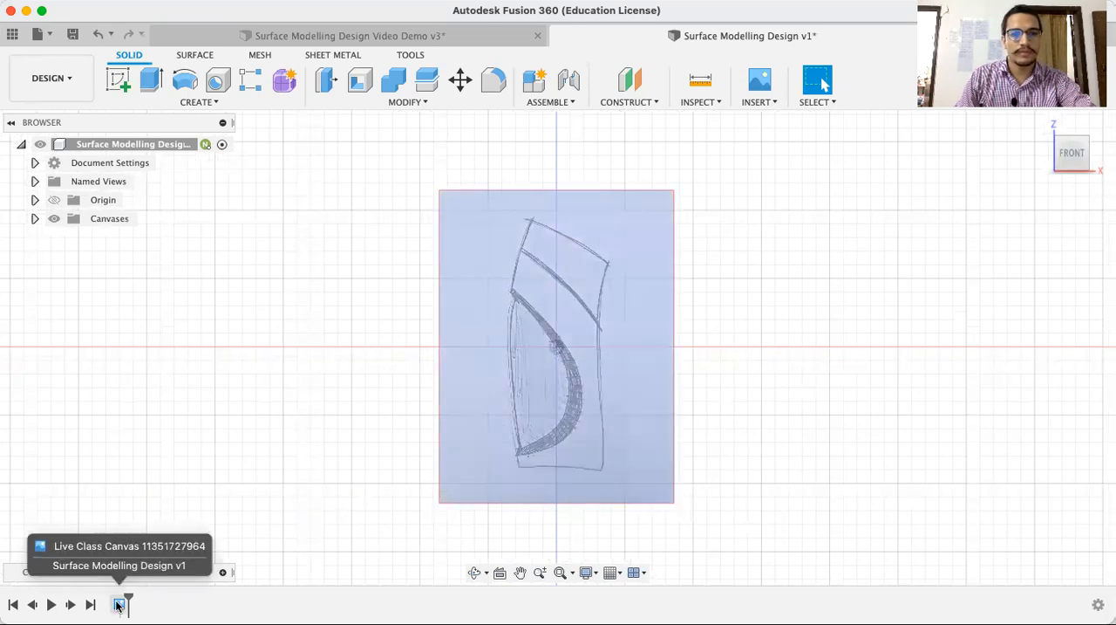
double_click(119, 605)
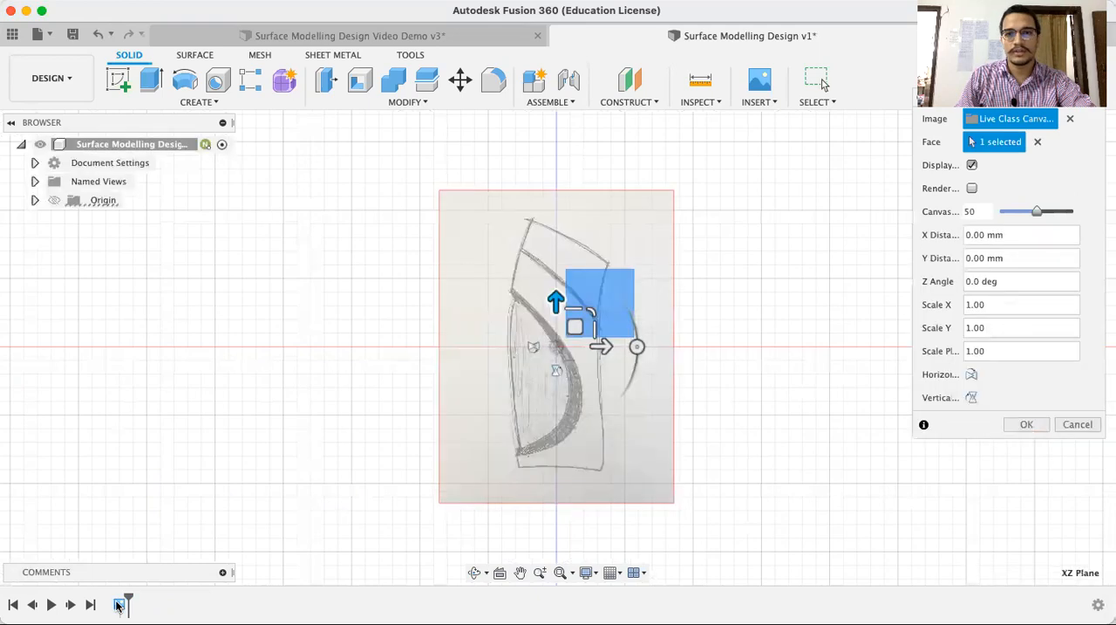
click(972, 374)
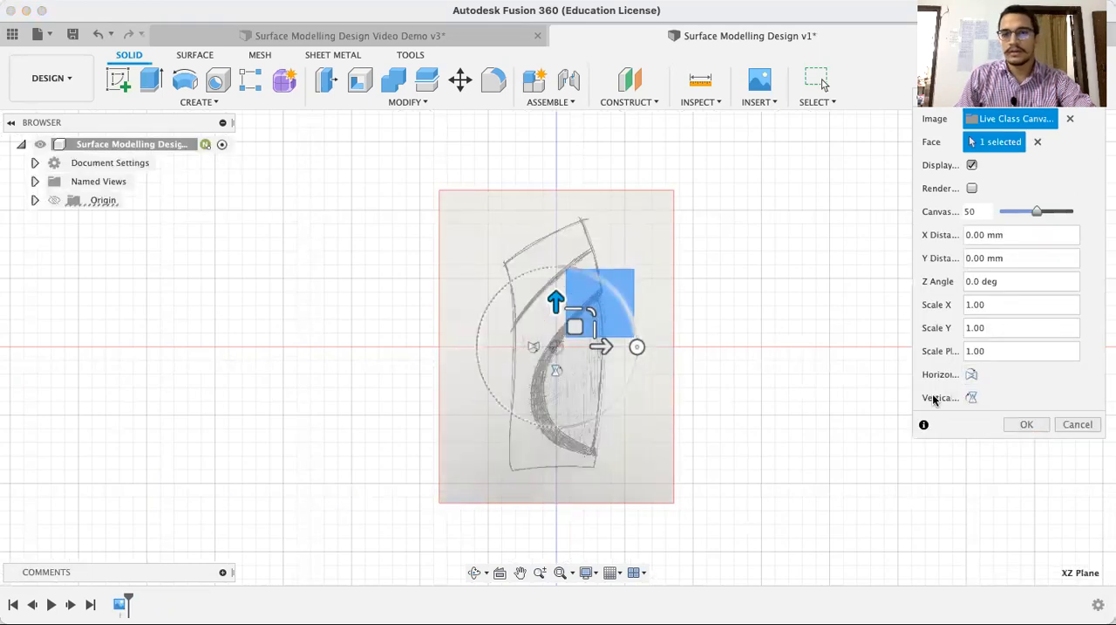
click(1026, 425)
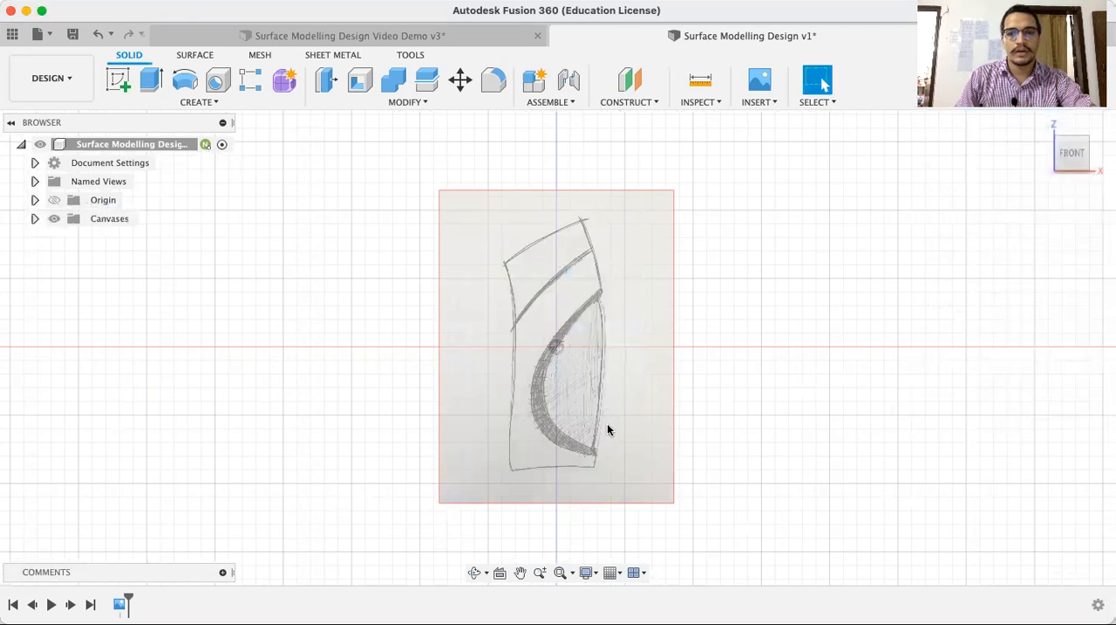
Calibrate the canvas to 200 mm between the middle of the sketched bottle's bottom edge and the top edge directly above it
click(35, 219)
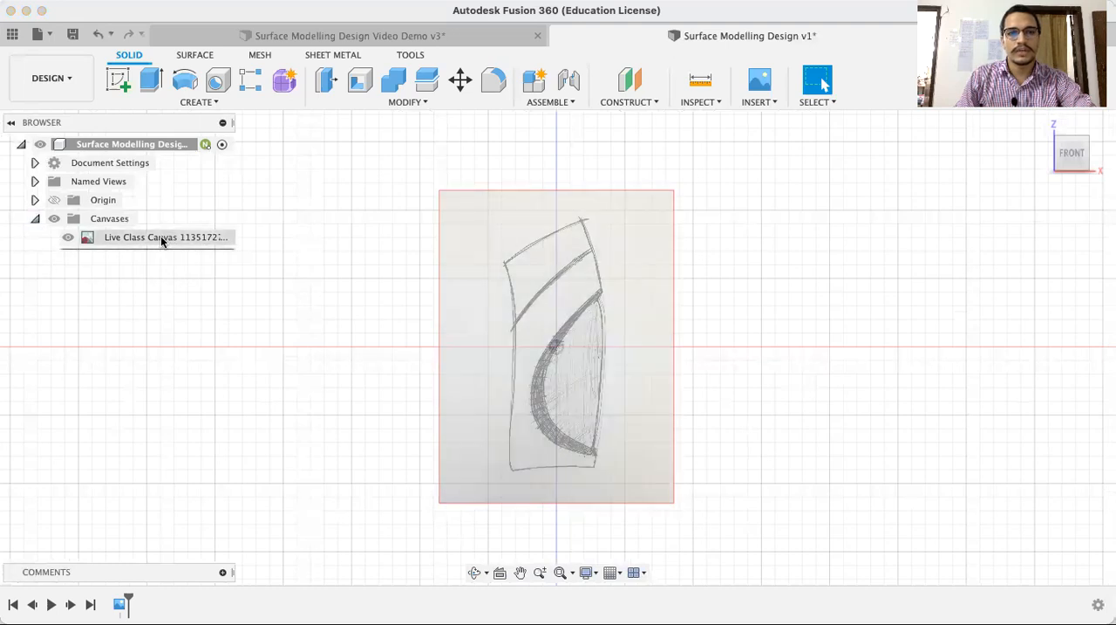
click(151, 241)
right_click(151, 242)
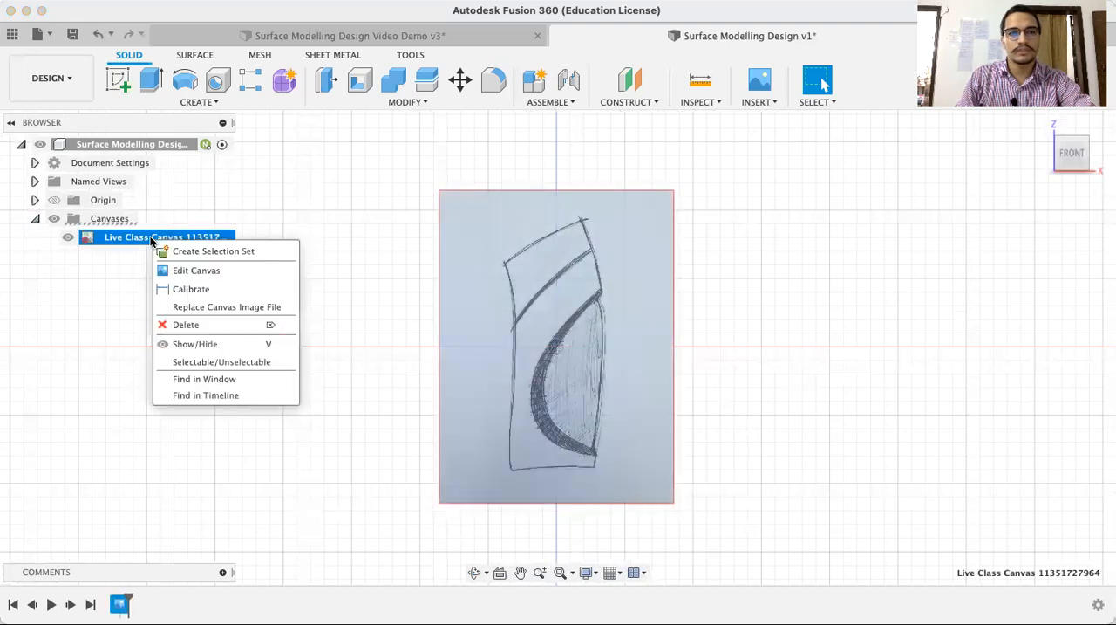
click(189, 291)
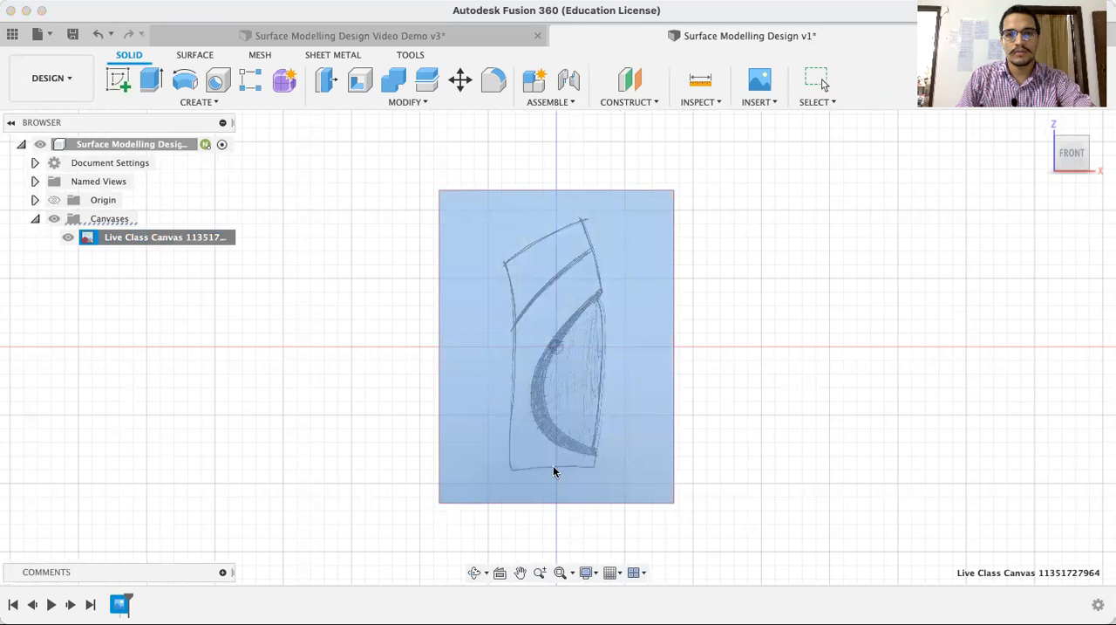
scroll(553, 469, up, 4)
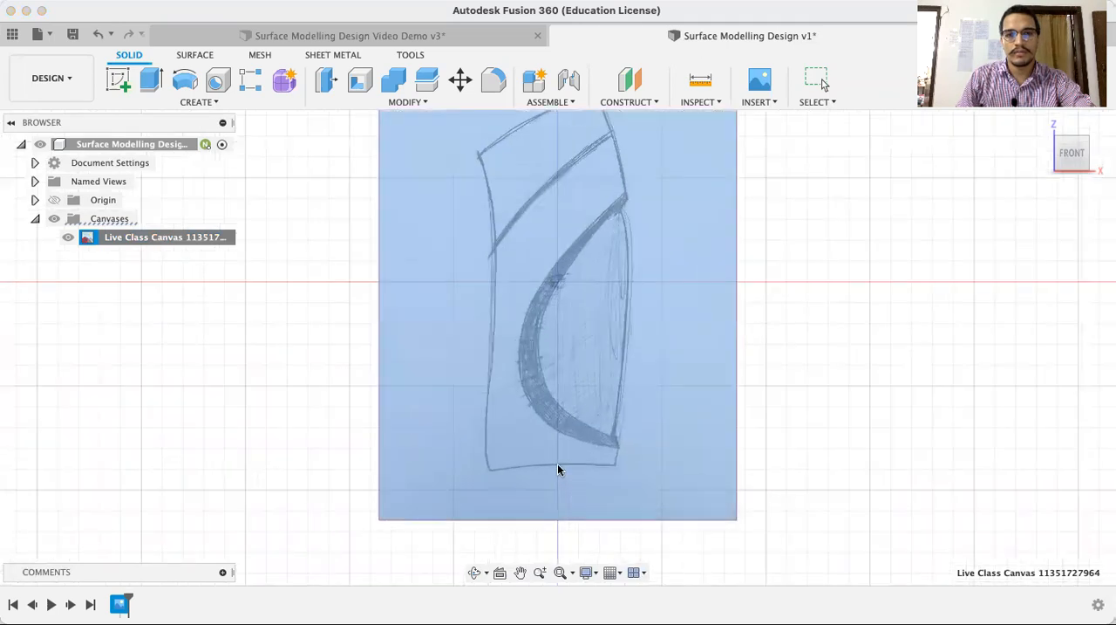
click(559, 467)
scroll(574, 436, down, 2)
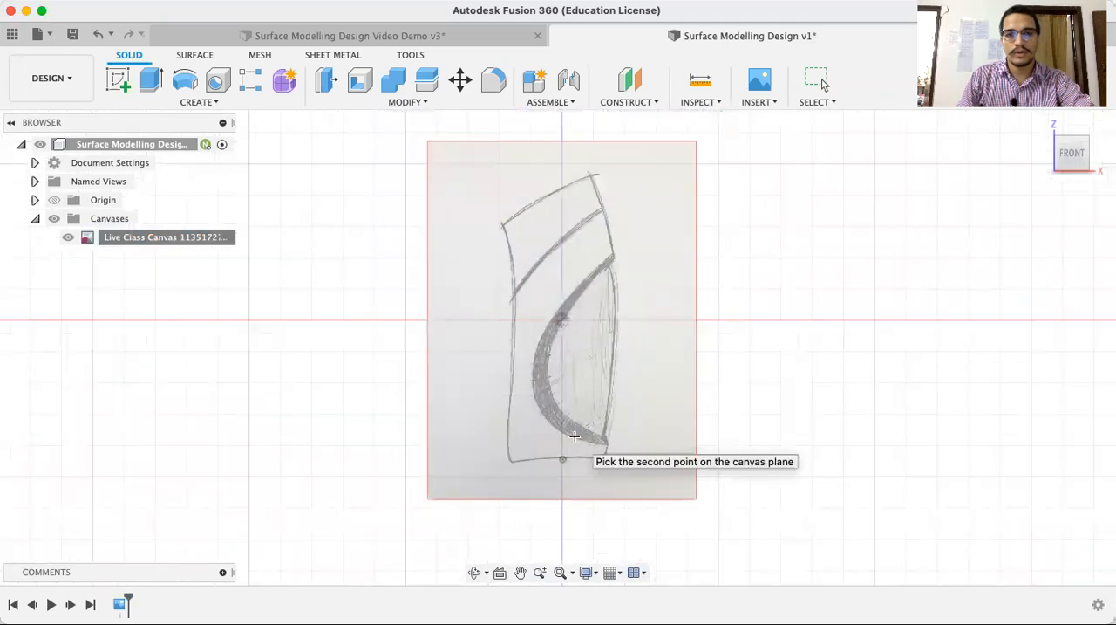
click(562, 186)
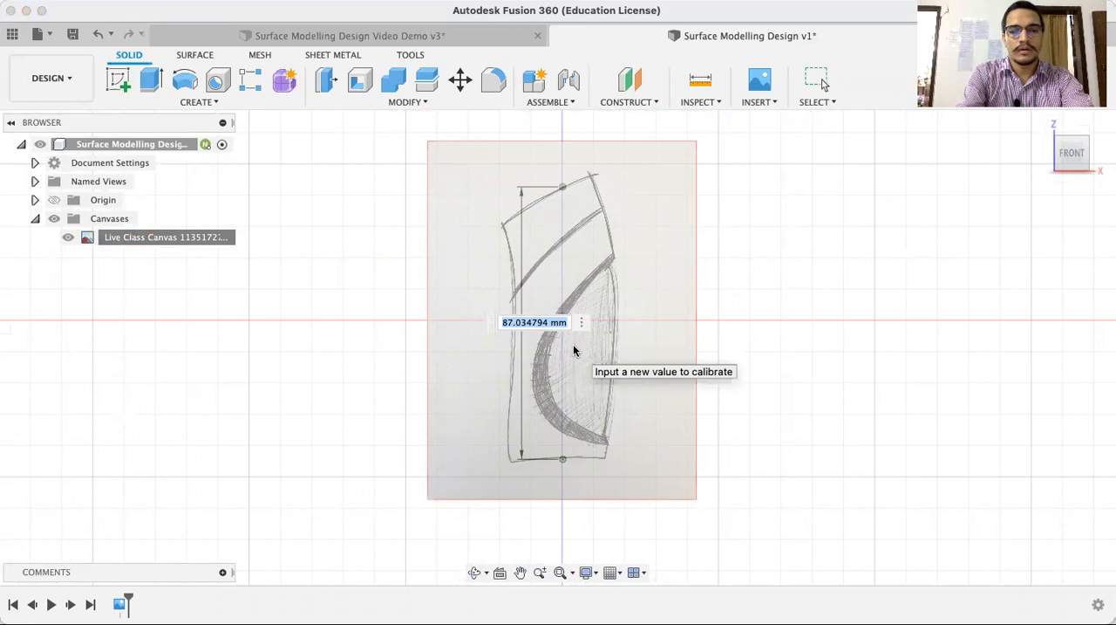
text(200)
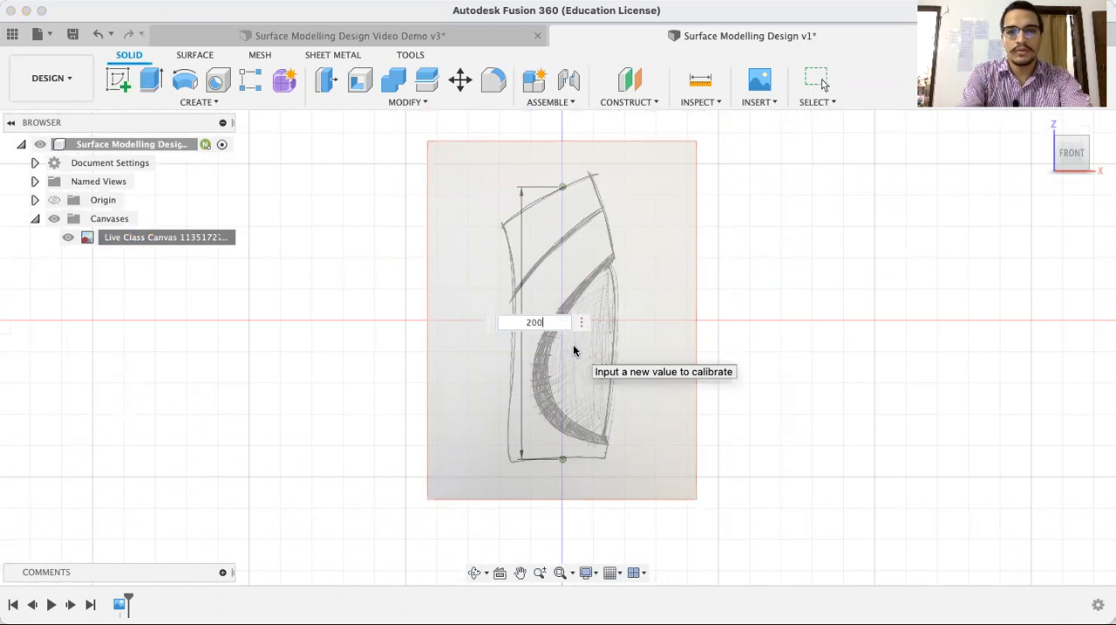
key(Return)
scroll(573, 344, down, 5)
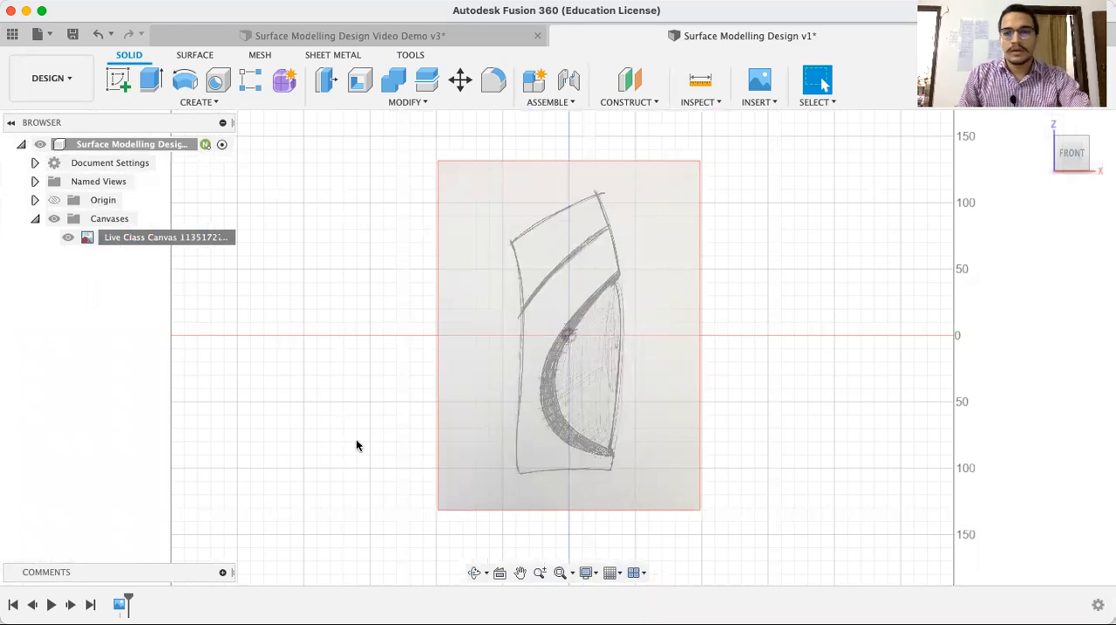
Show the origin planes and axes over the calibrated canvas and collapse the Canvases folder
click(54, 201)
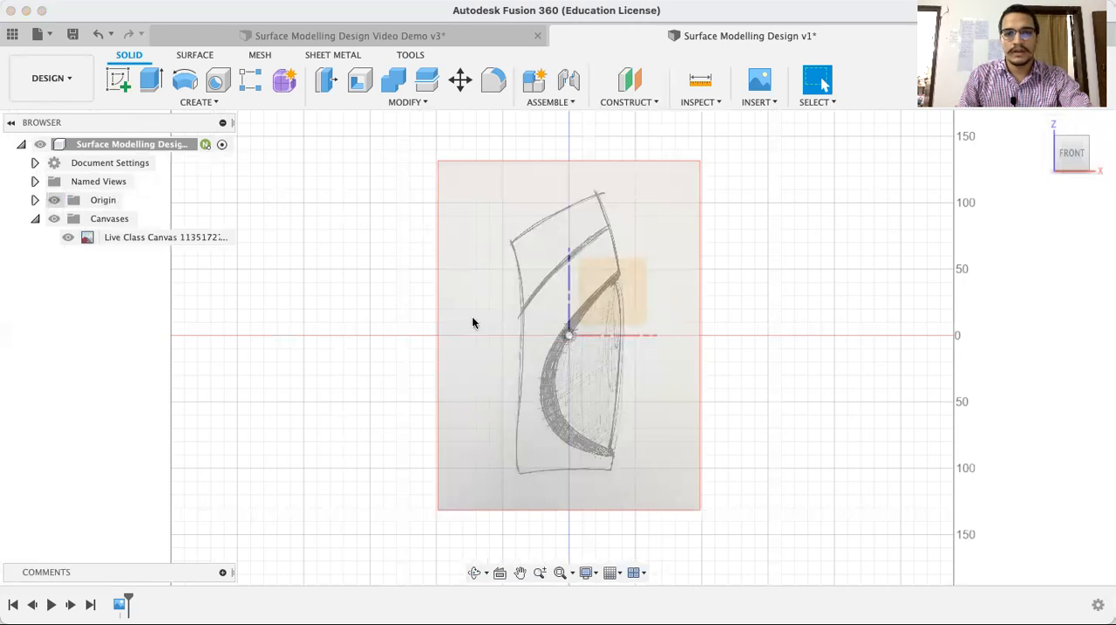
scroll(573, 454, down, 2)
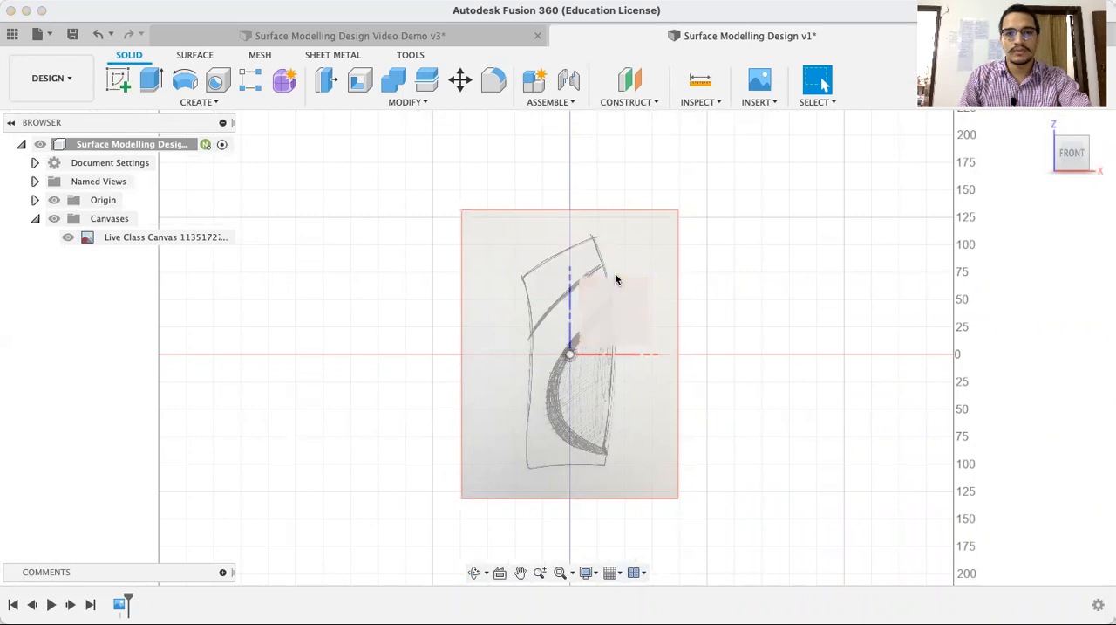
click(35, 218)
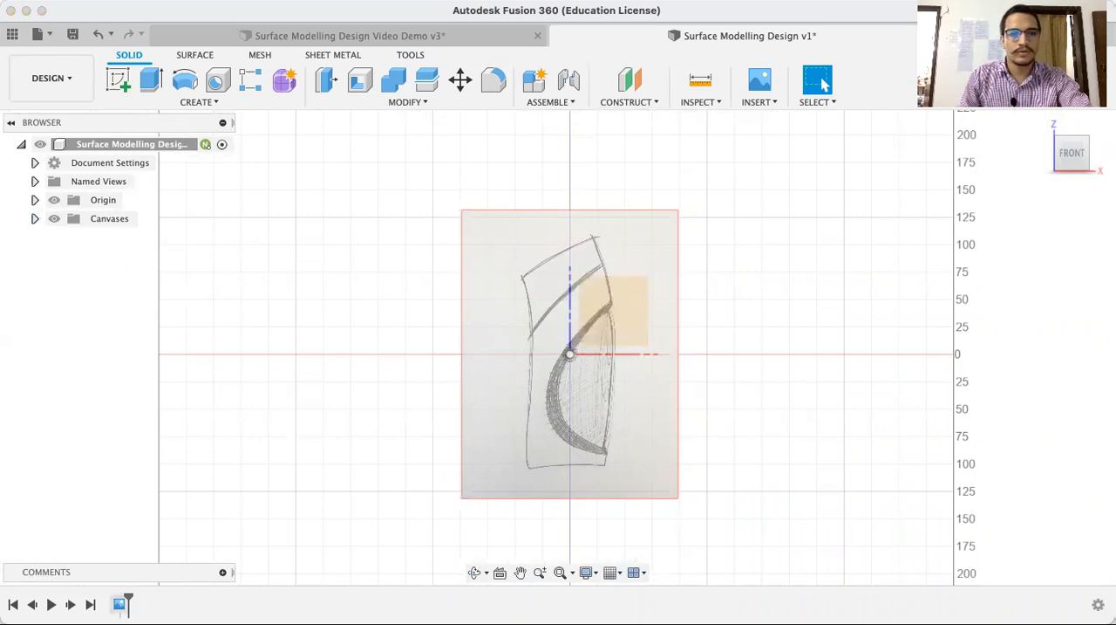
Edit the canvas and move it 100 mm upward so the sketched bottle's base sits at the origin
double_click(121, 603)
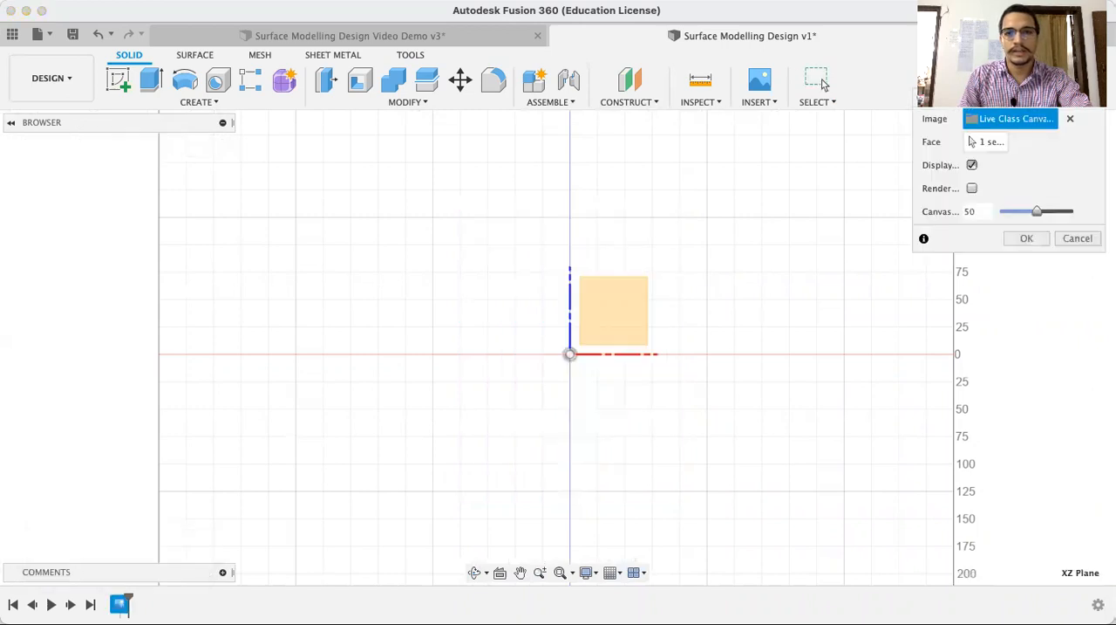
drag(569, 307, 588, 211)
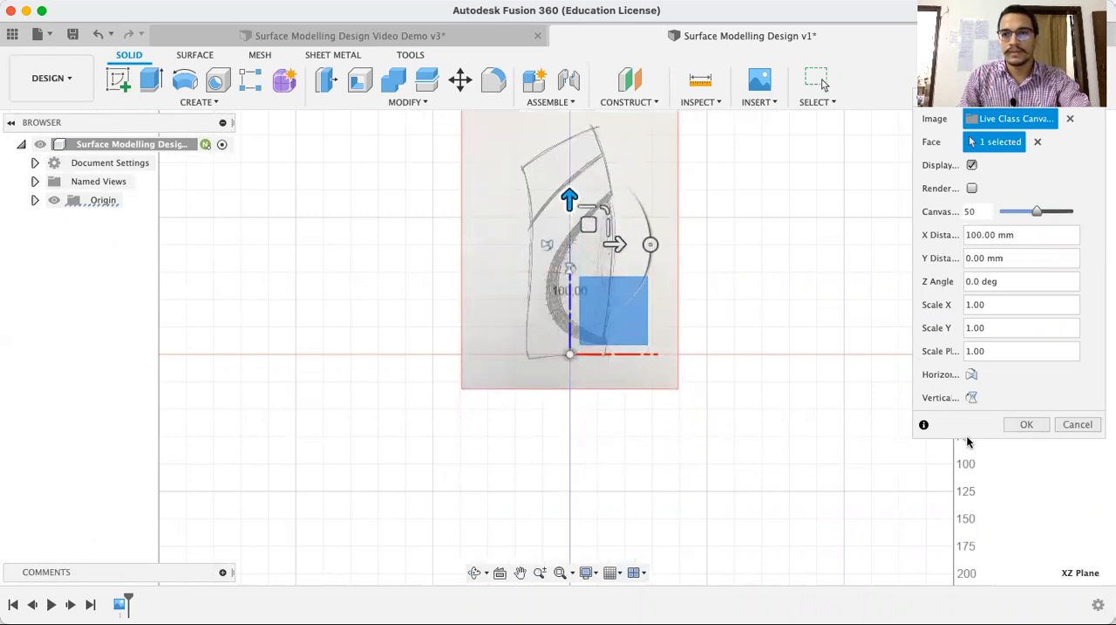
click(1027, 425)
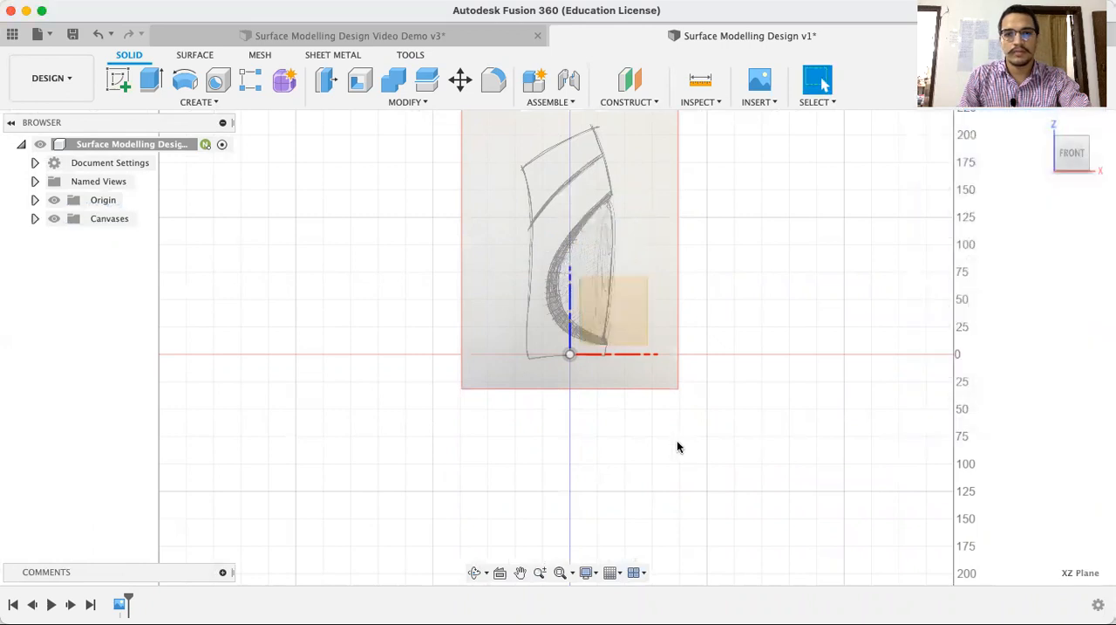
Create a new T-spline form in the design
scroll(579, 437, down, 2)
scroll(581, 314, up, 2)
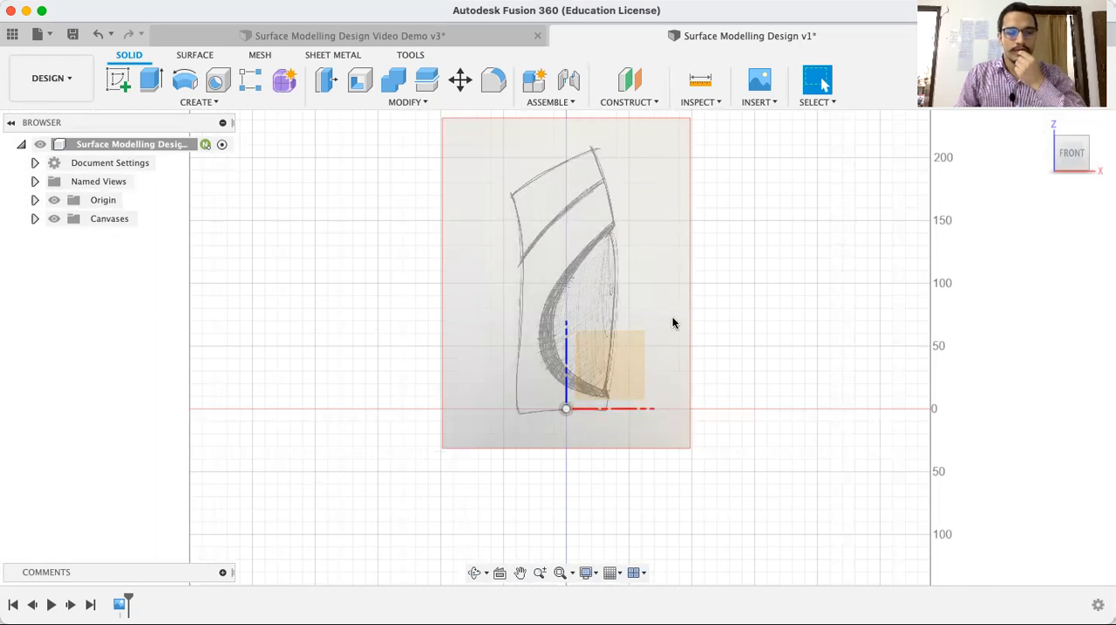
scroll(671, 347, up, 2)
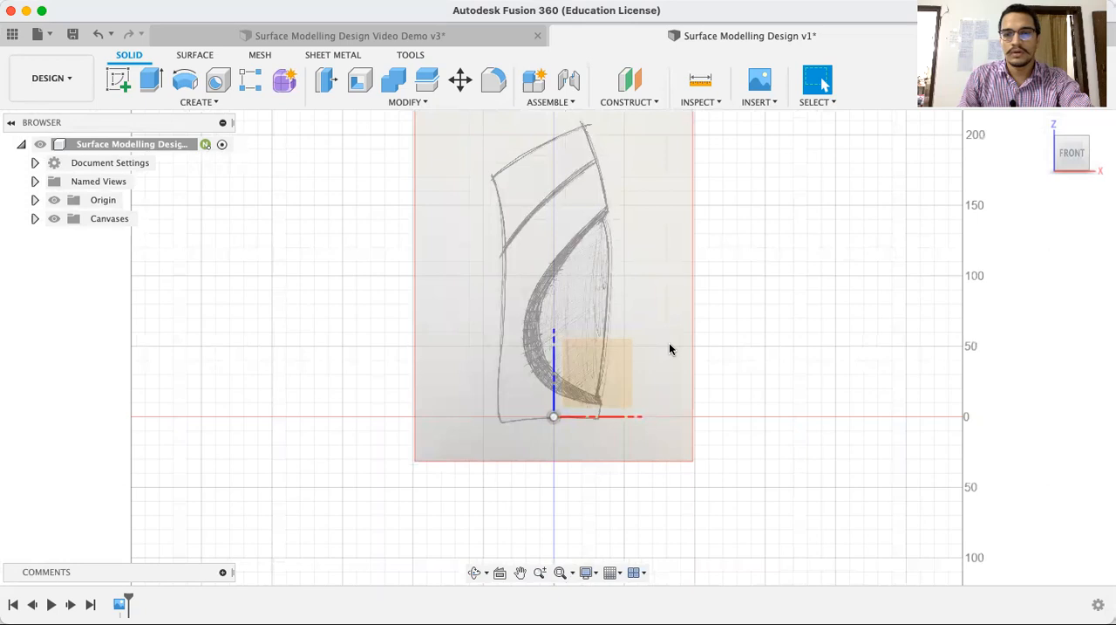
middle_drag(748, 291, 757, 327)
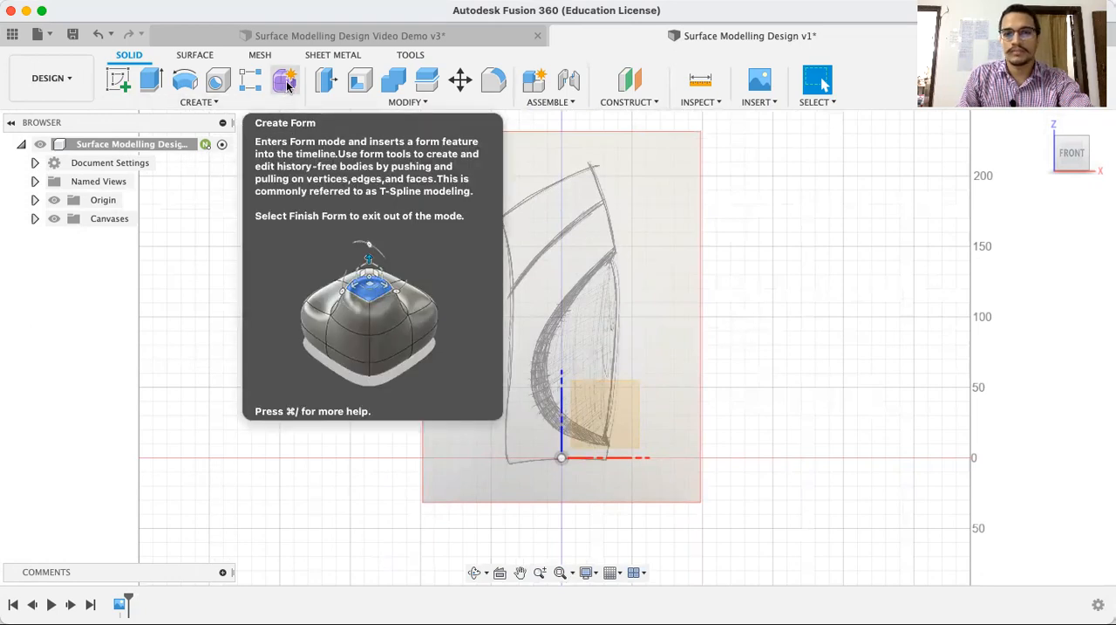
click(286, 81)
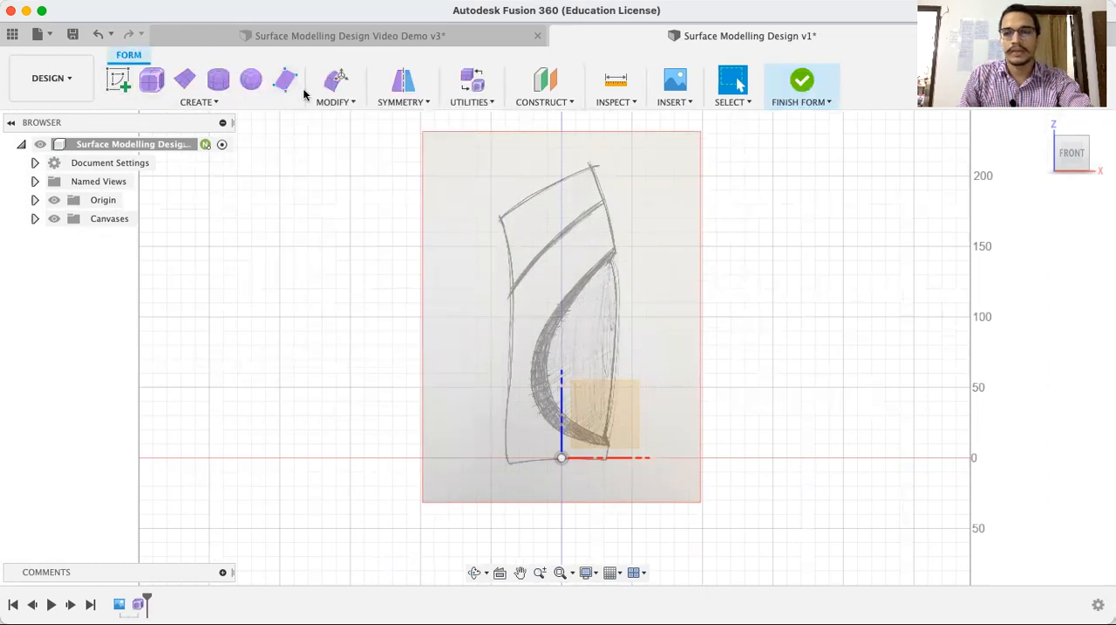
Place a form cylinder on the XY plane, centred on the origin, with a diameter of about 51 mm
mouse_move(1076, 158)
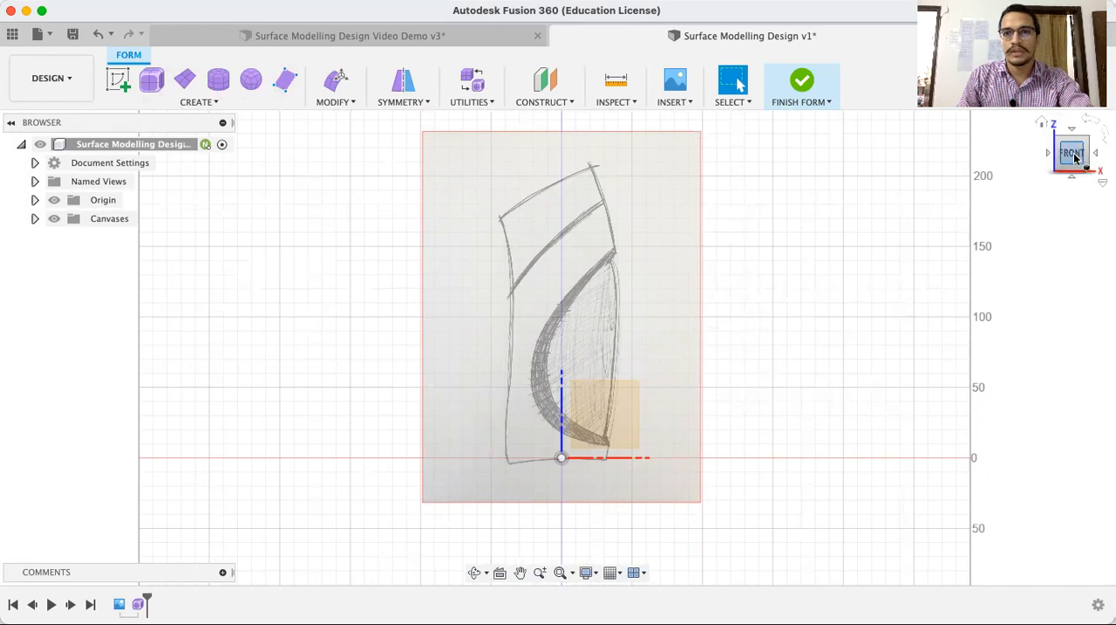
click(1042, 124)
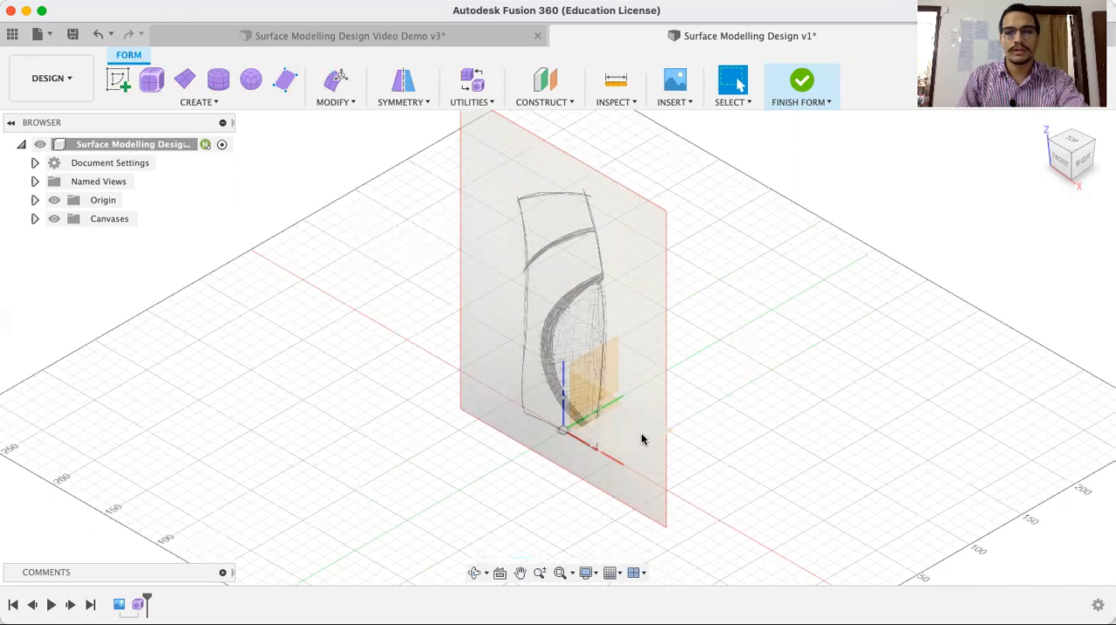
click(668, 421)
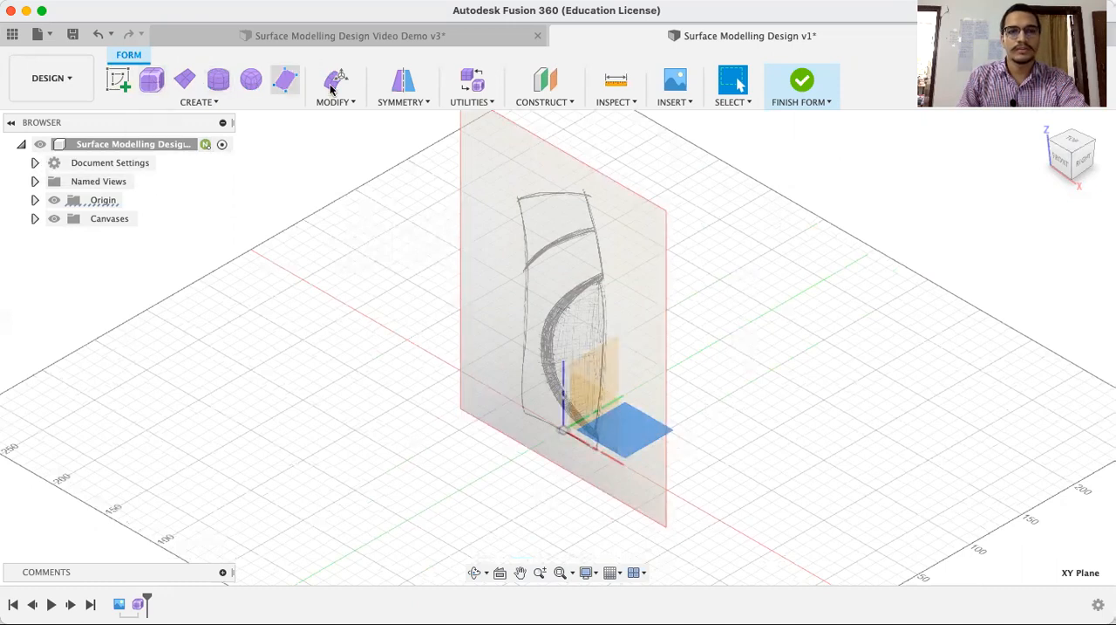
click(219, 81)
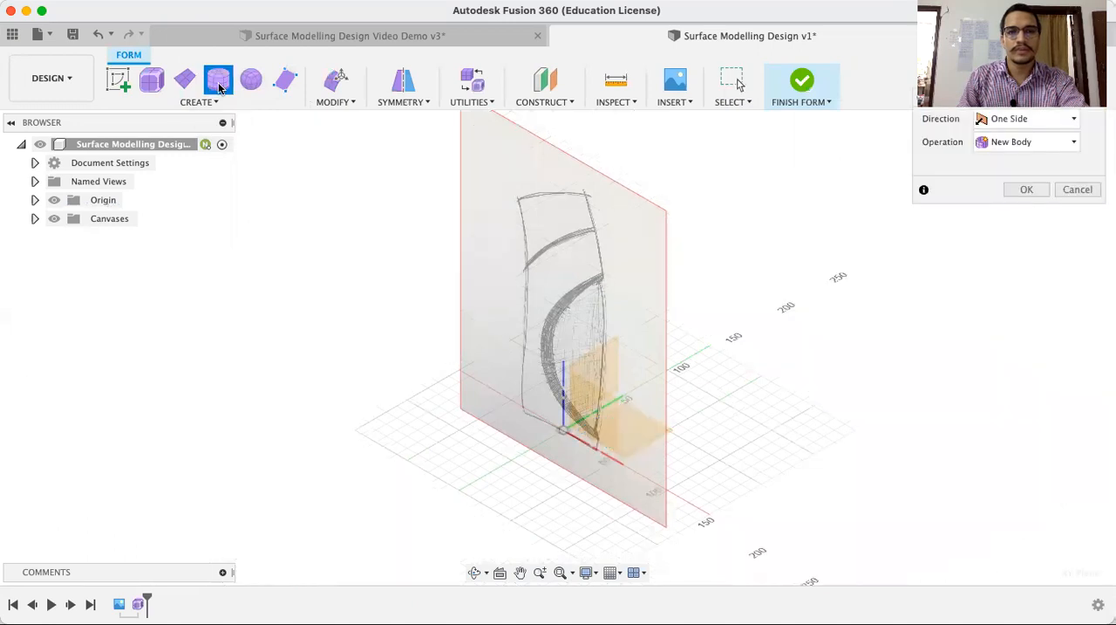
click(563, 429)
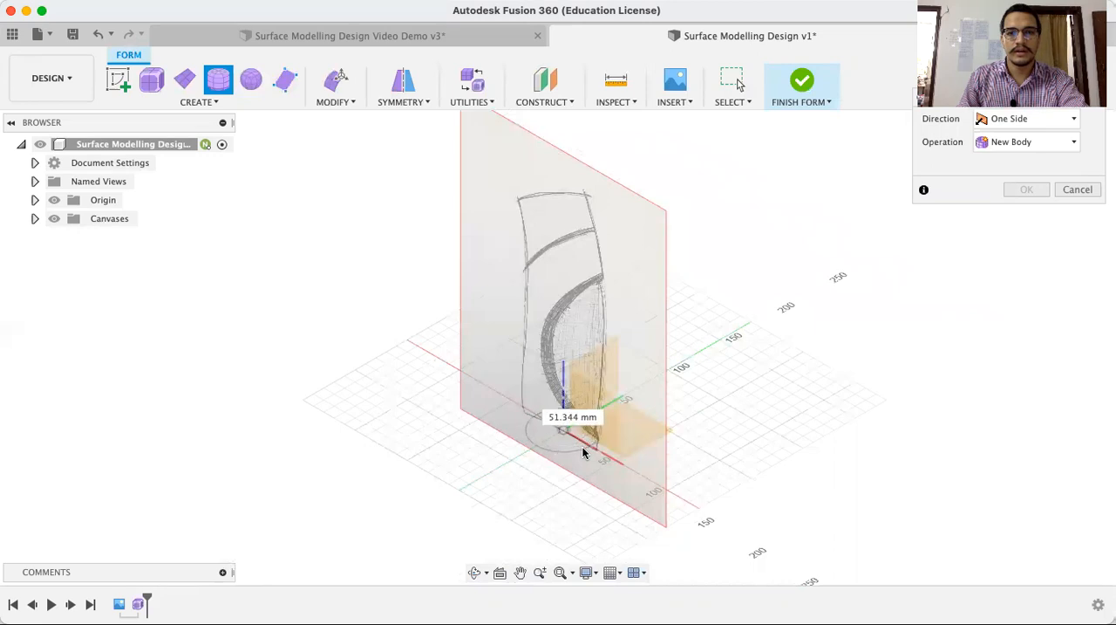
click(585, 450)
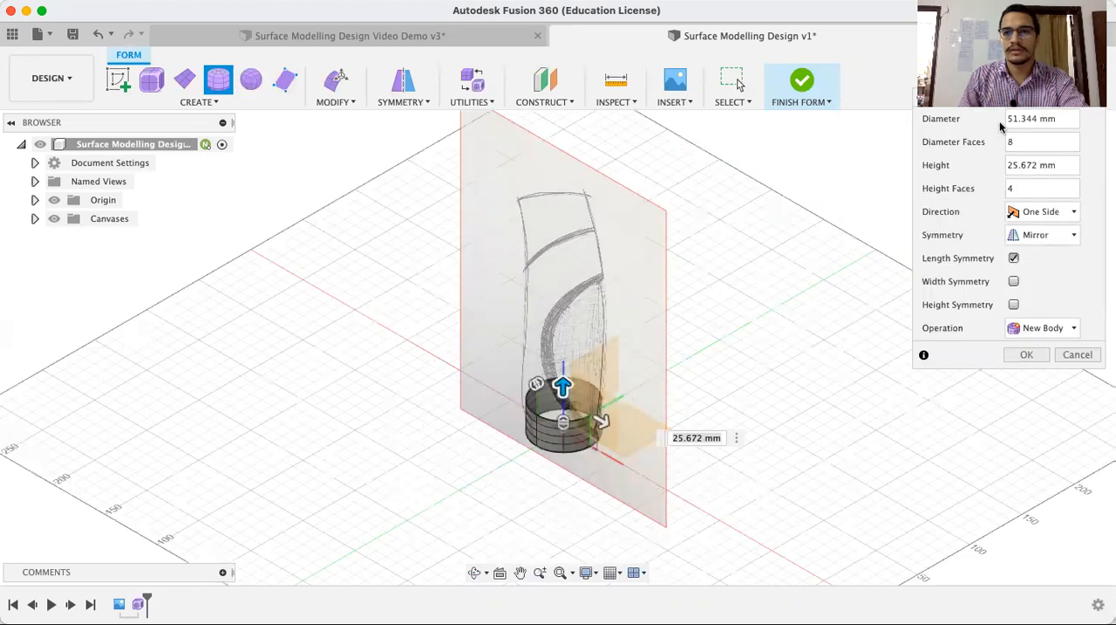
Extend the cylinder to 190 mm high and widen it to 70 mm in diameter, matching the canvas in front view
drag(999, 106, 988, 217)
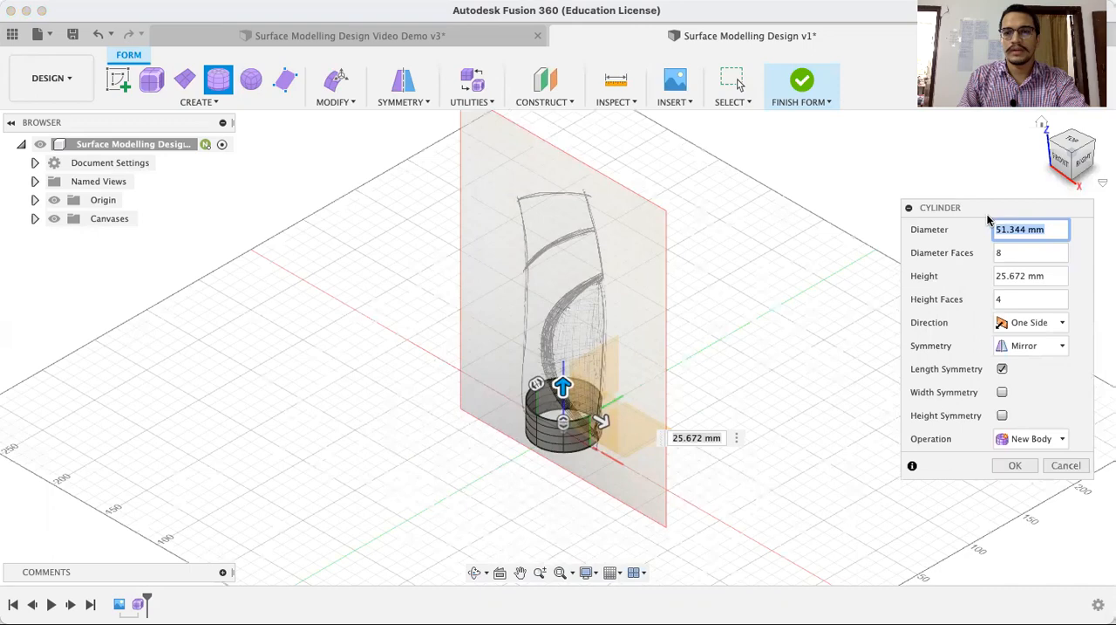
click(1058, 162)
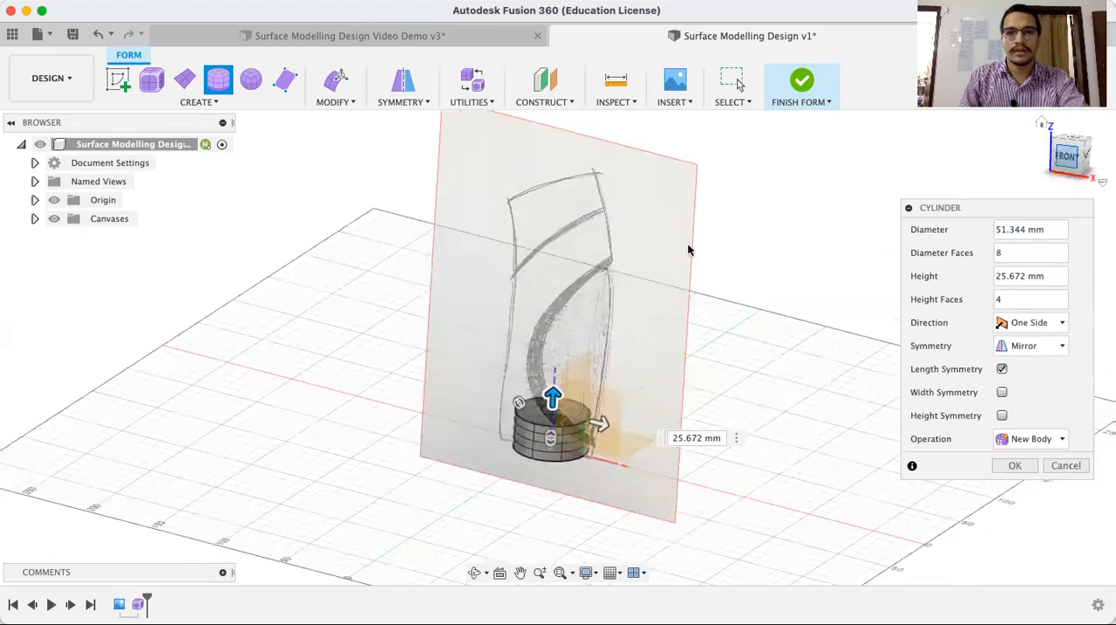
drag(545, 410, 546, 168)
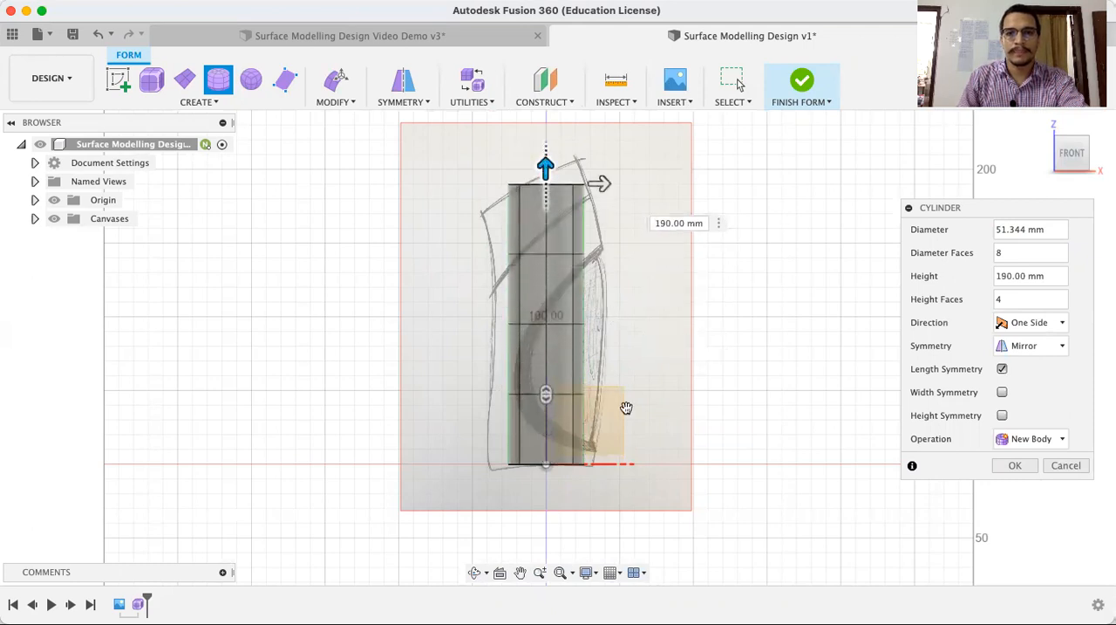
drag(604, 184, 619, 185)
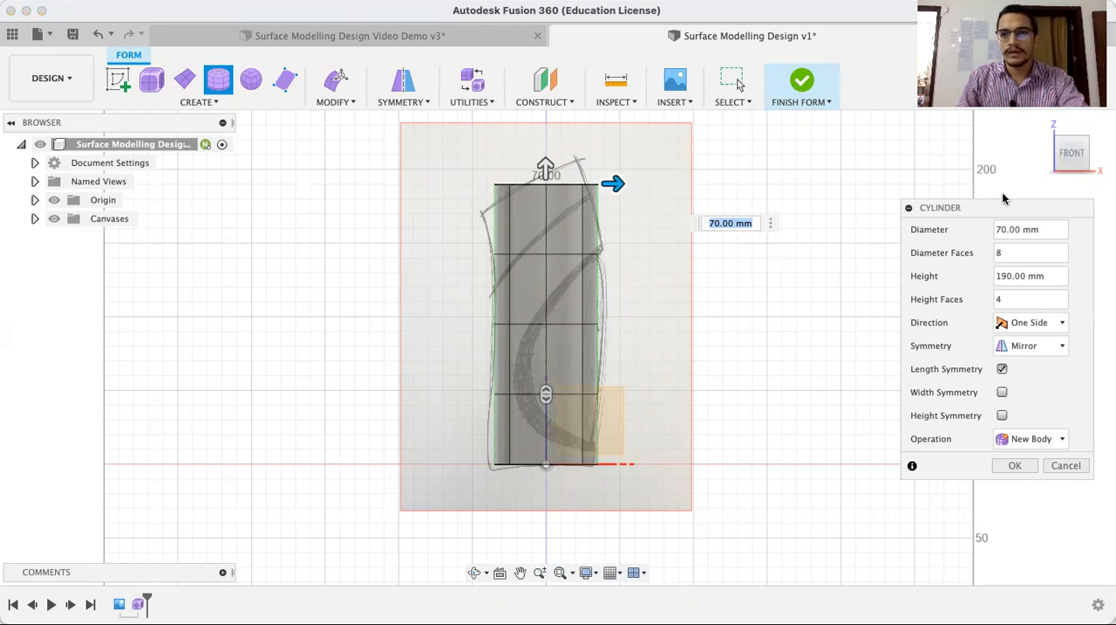
Set the cylinder's diameter faces to 6 and its height faces to 4
drag(1005, 212, 980, 133)
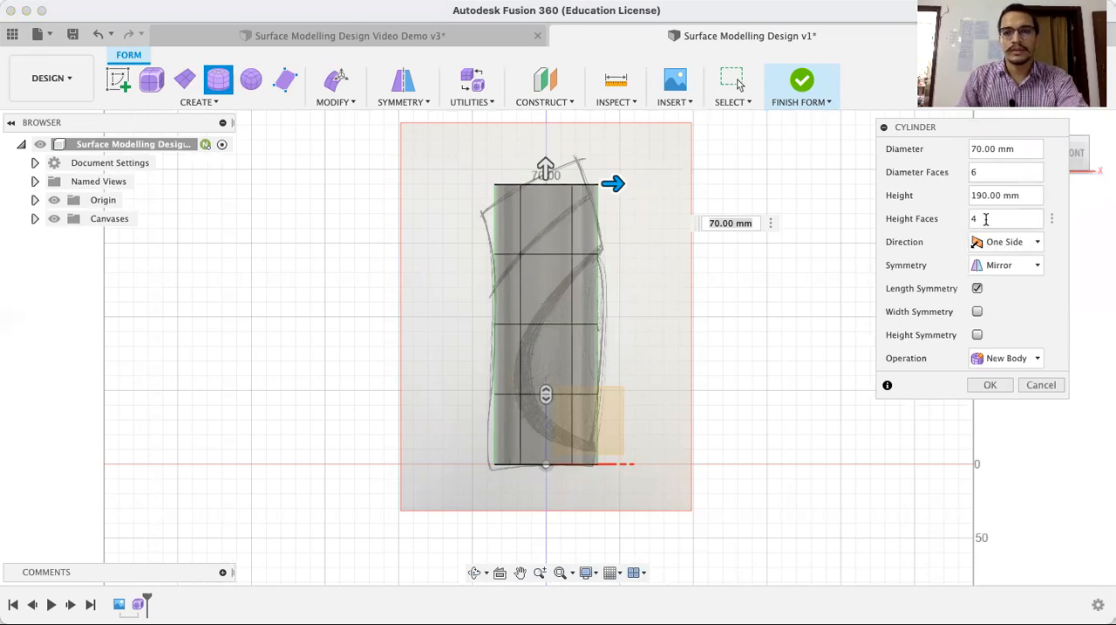
click(986, 219)
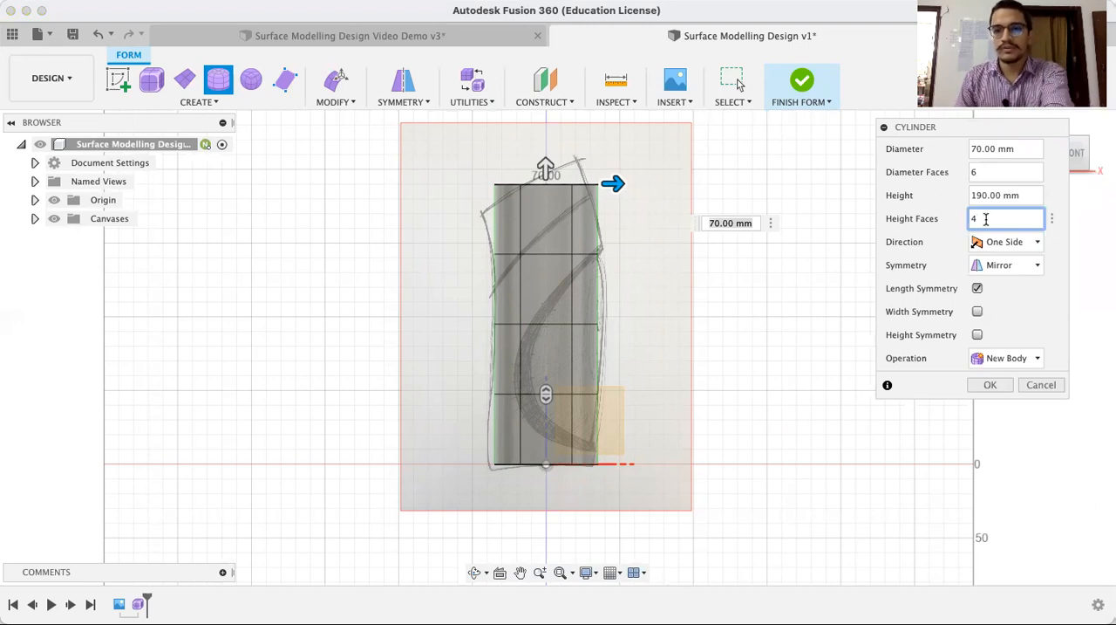
text(6)
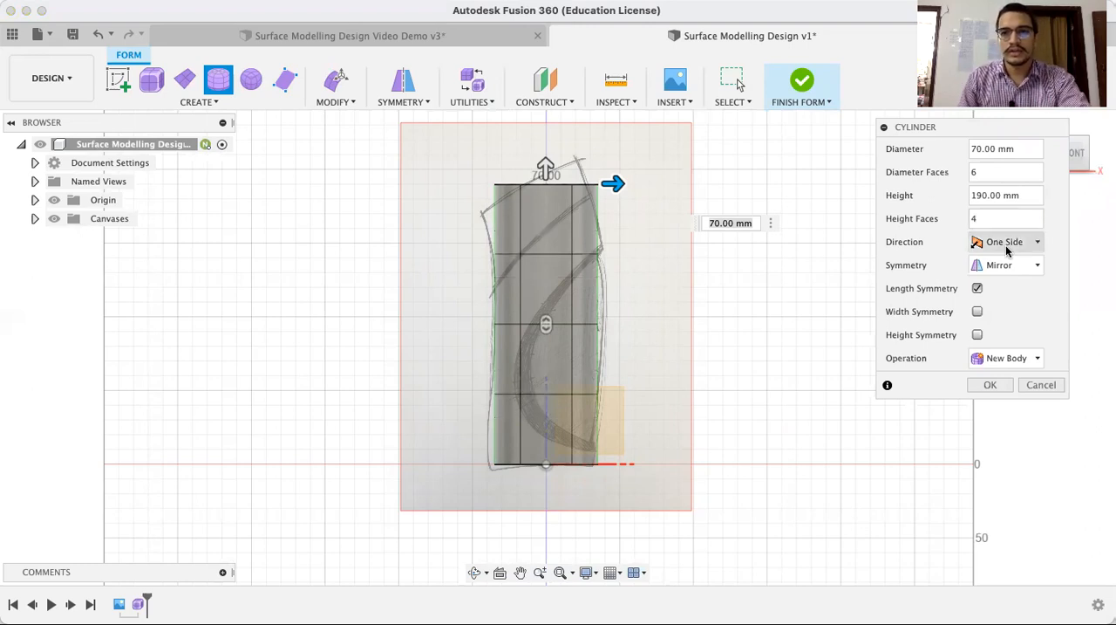
Try the Symmetric direction for the cylinder and return it to One Side
click(1007, 244)
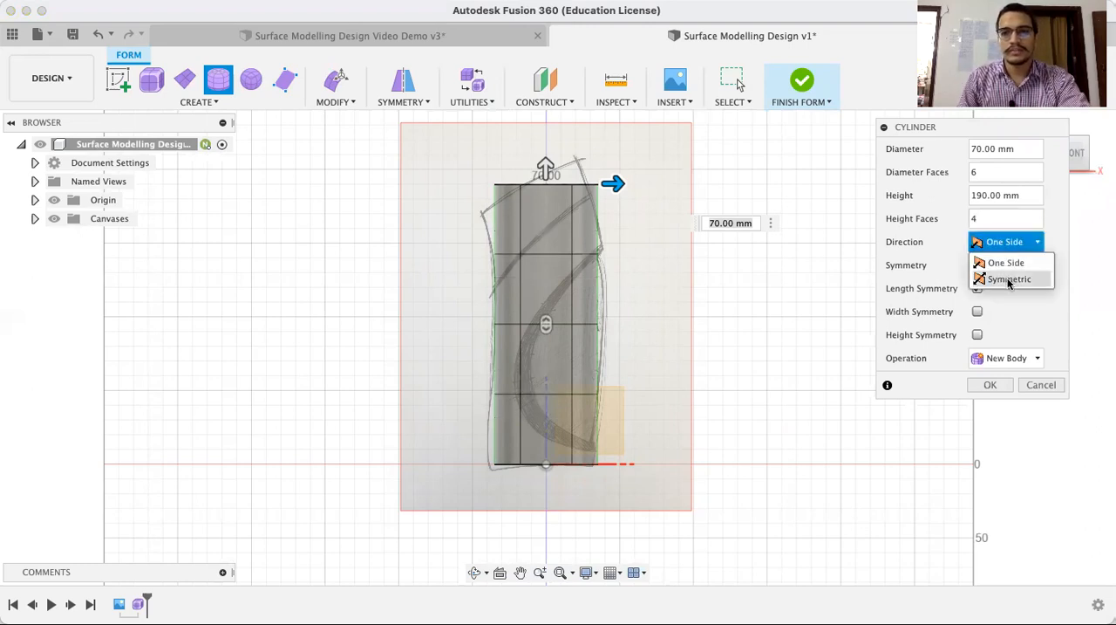
click(1009, 280)
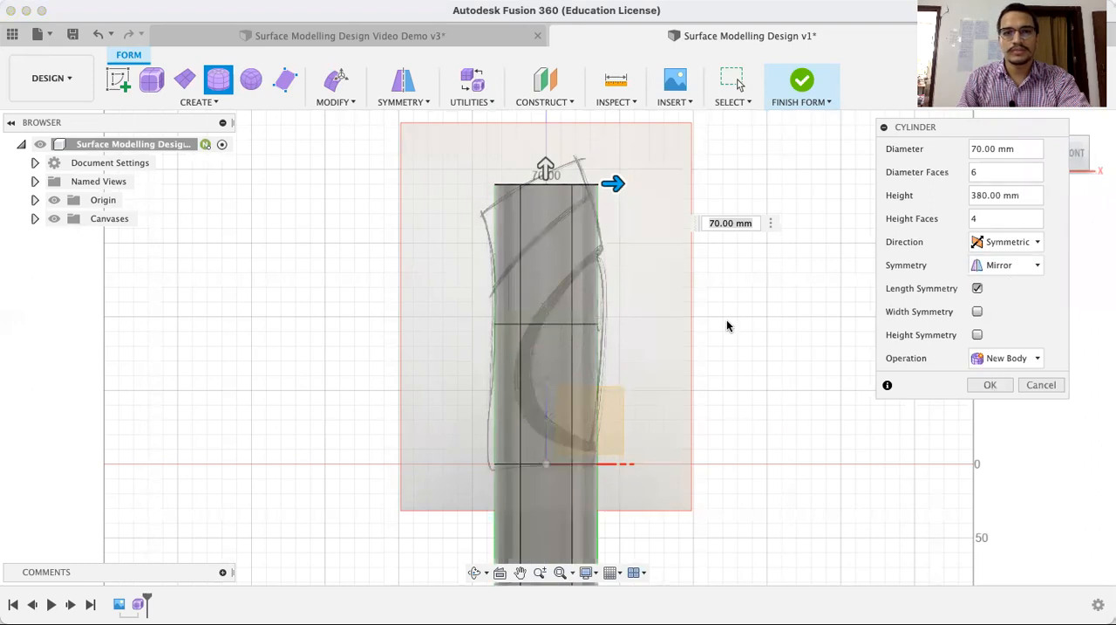
click(998, 246)
click(1003, 261)
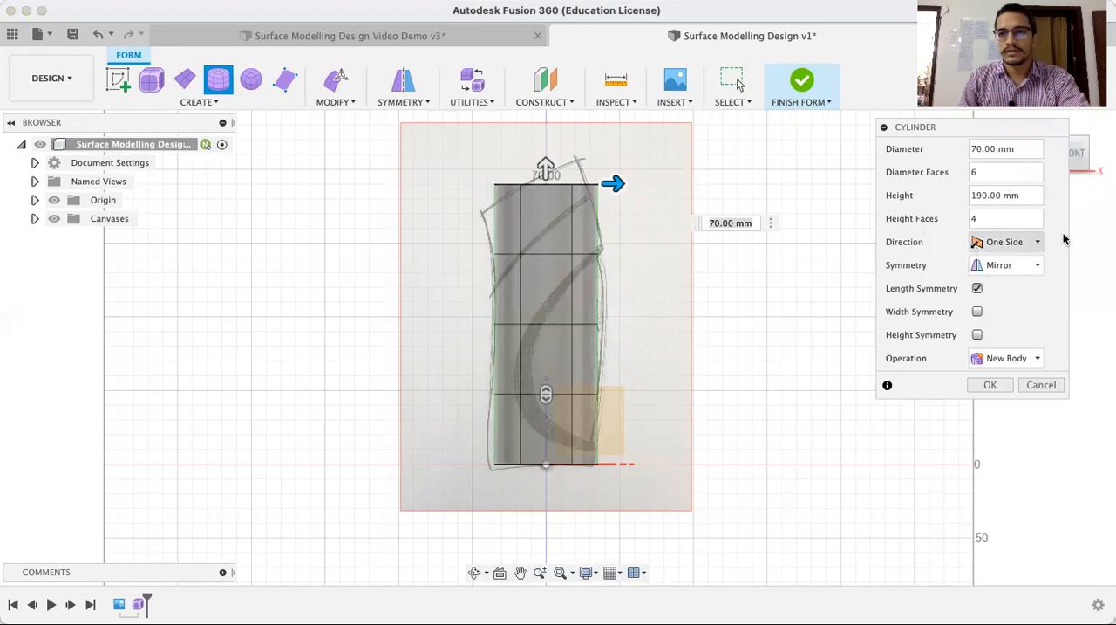
Keep Mirror symmetry with Length Symmetry enabled and create the cylinder as a new body
click(1019, 272)
click(1019, 271)
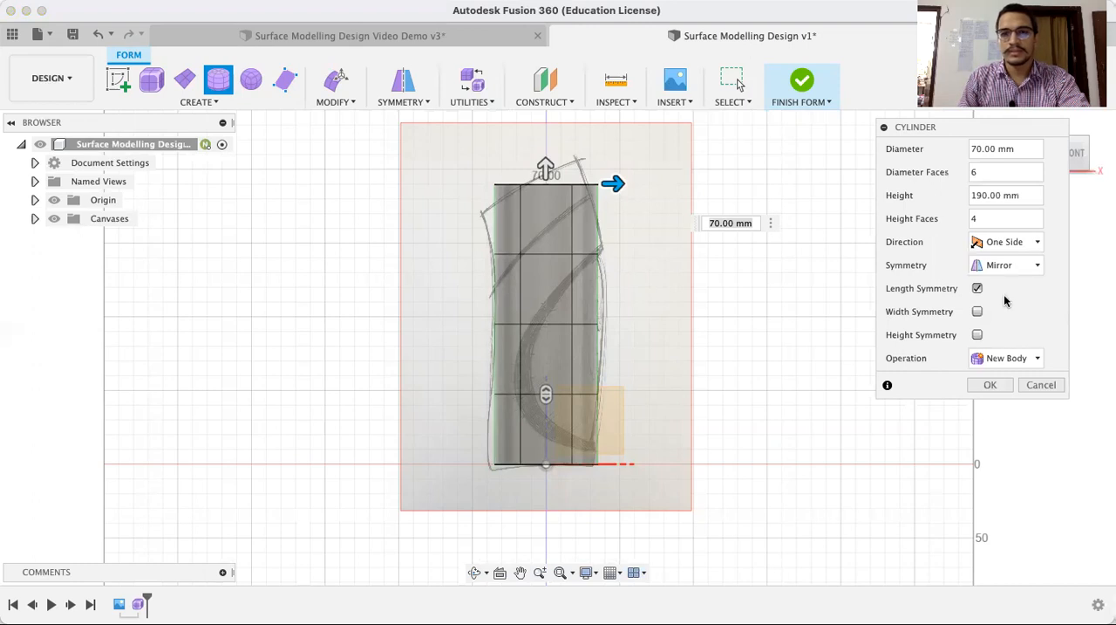
click(991, 385)
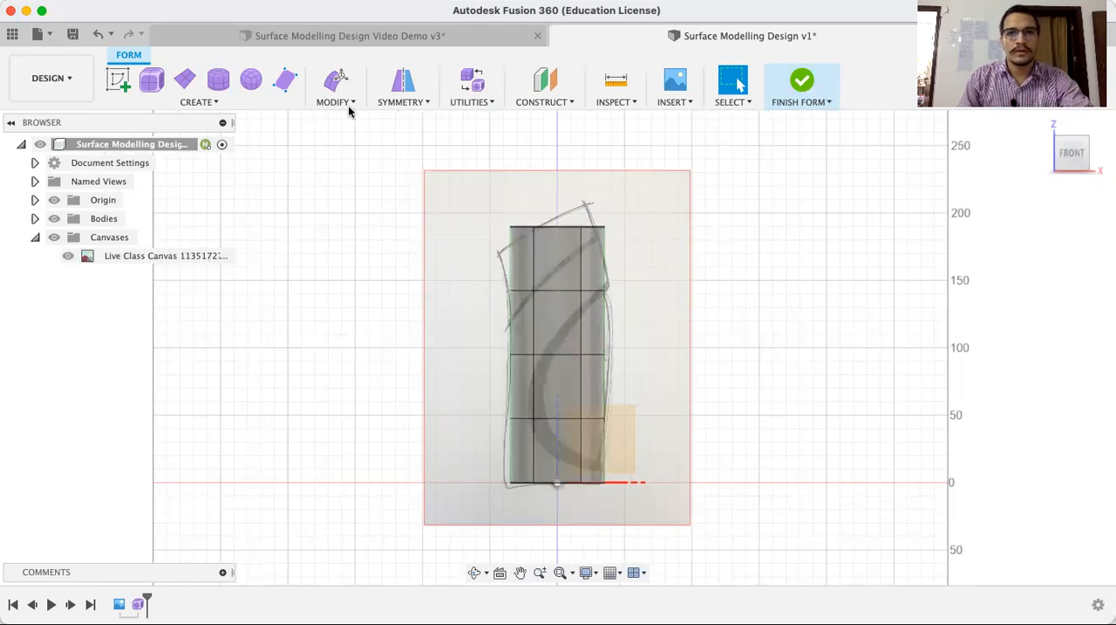
Use Edit Form to tilt and shift all six edges of the cylinder's top rim to follow the canvas sketch's slanted top line
click(347, 105)
click(348, 117)
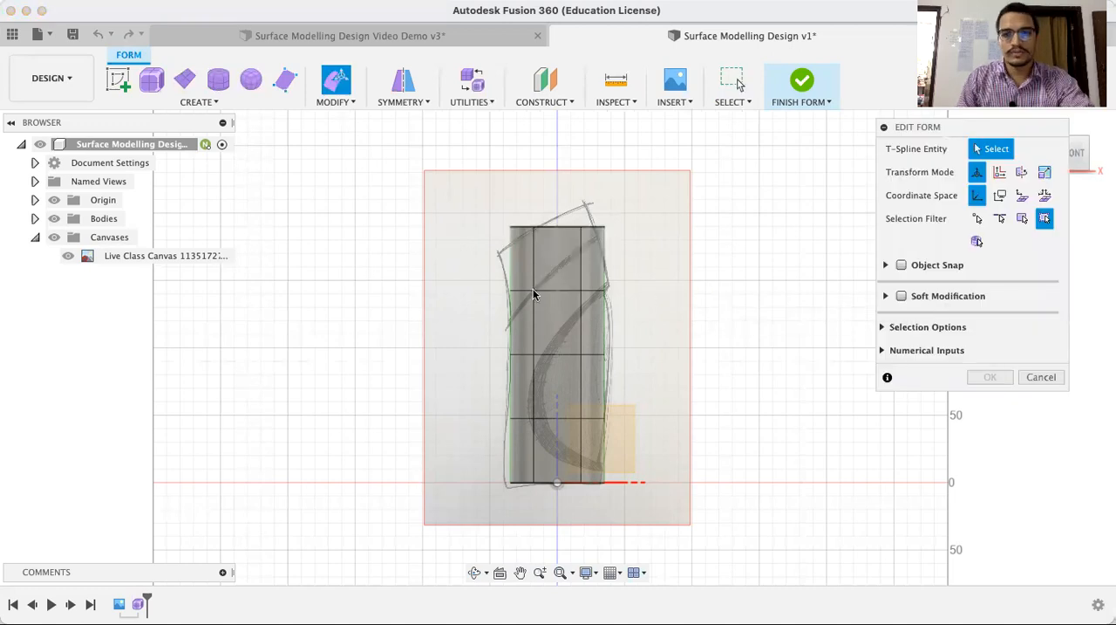
scroll(569, 223, up, 2)
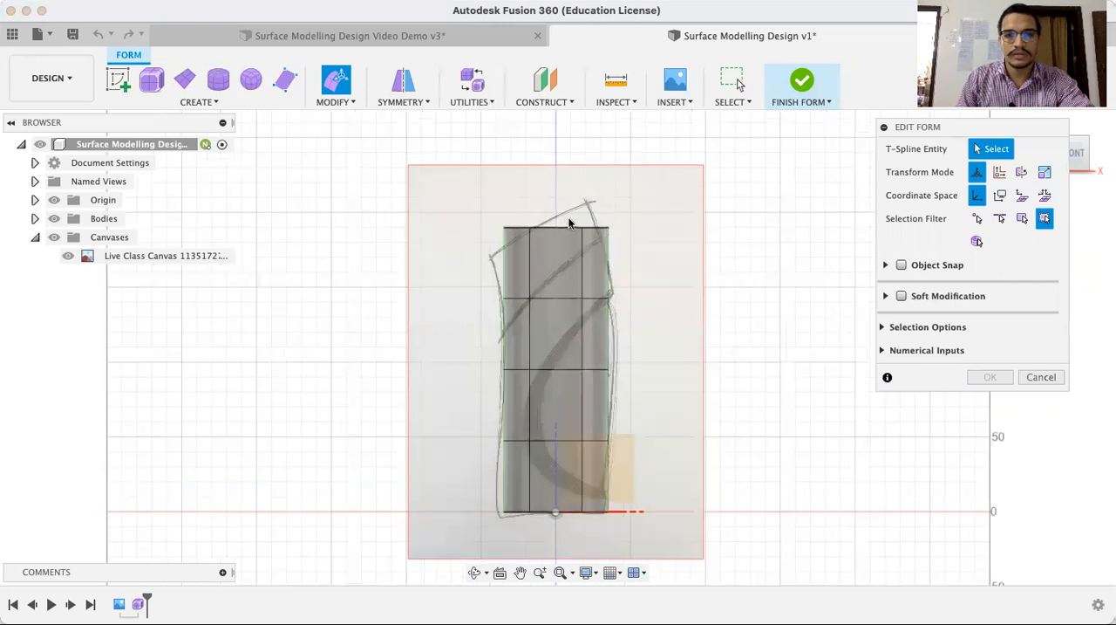
scroll(569, 223, up, 2)
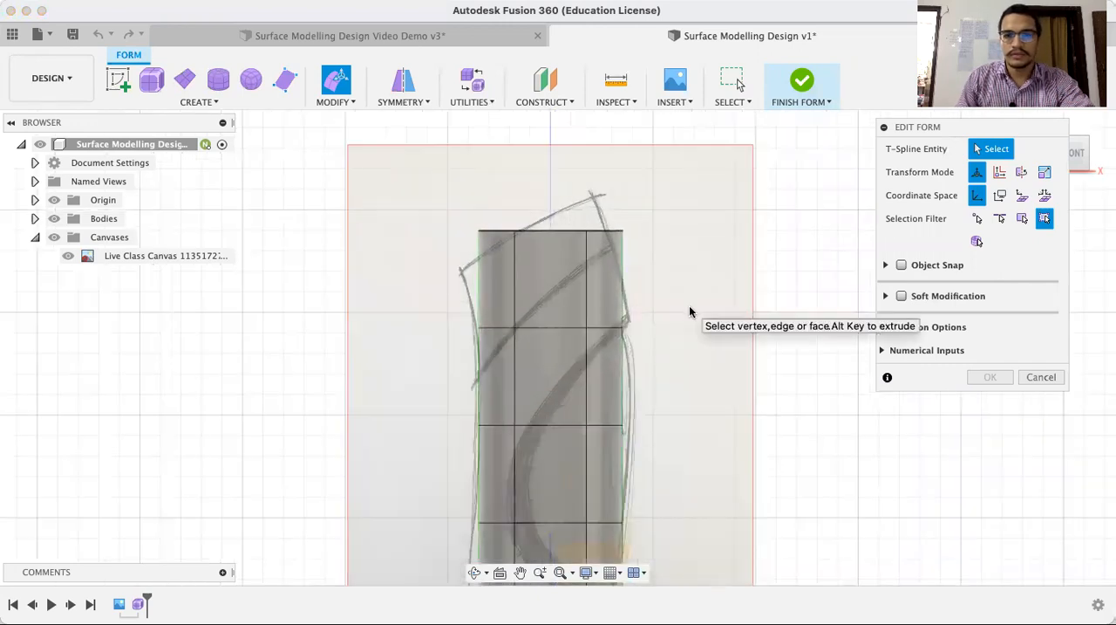
scroll(689, 311, down, 2)
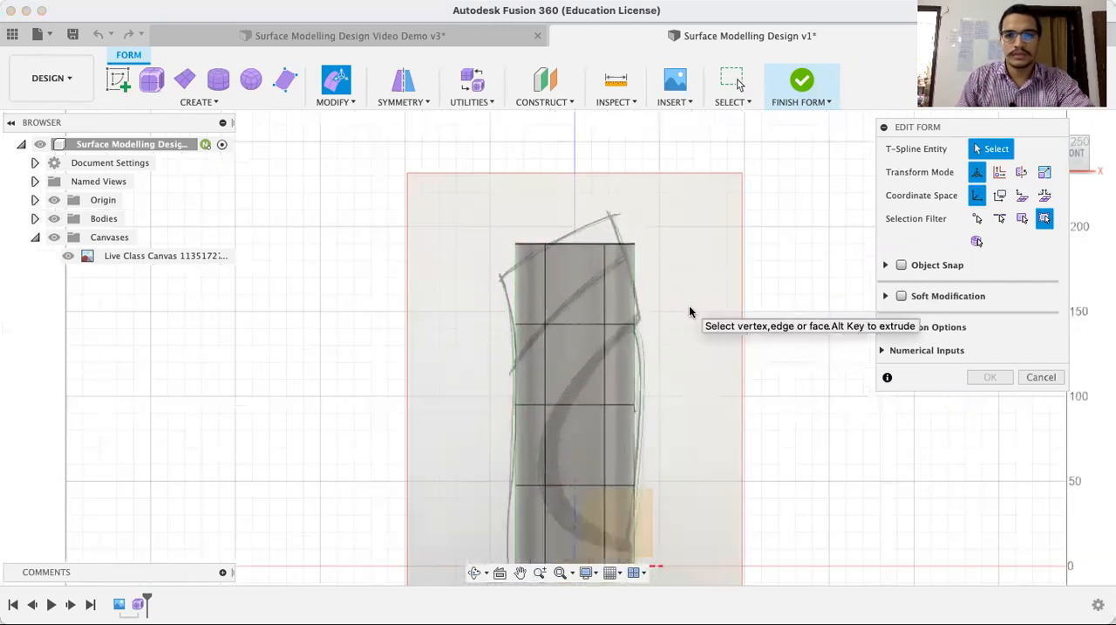
click(474, 572)
drag(695, 302, 686, 264)
key(Escape)
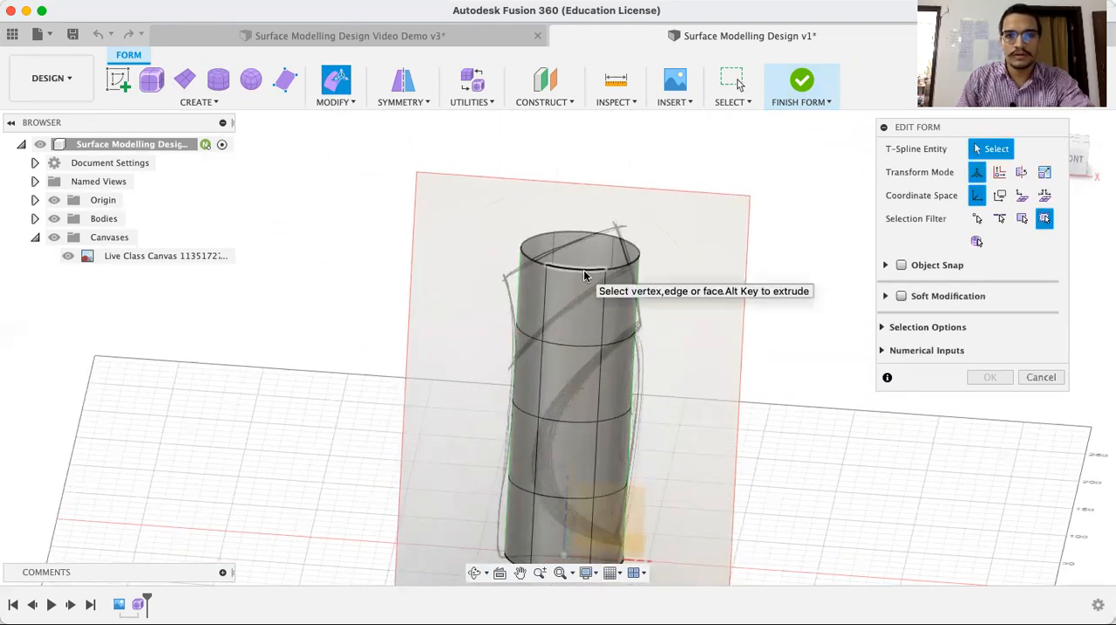
click(584, 270)
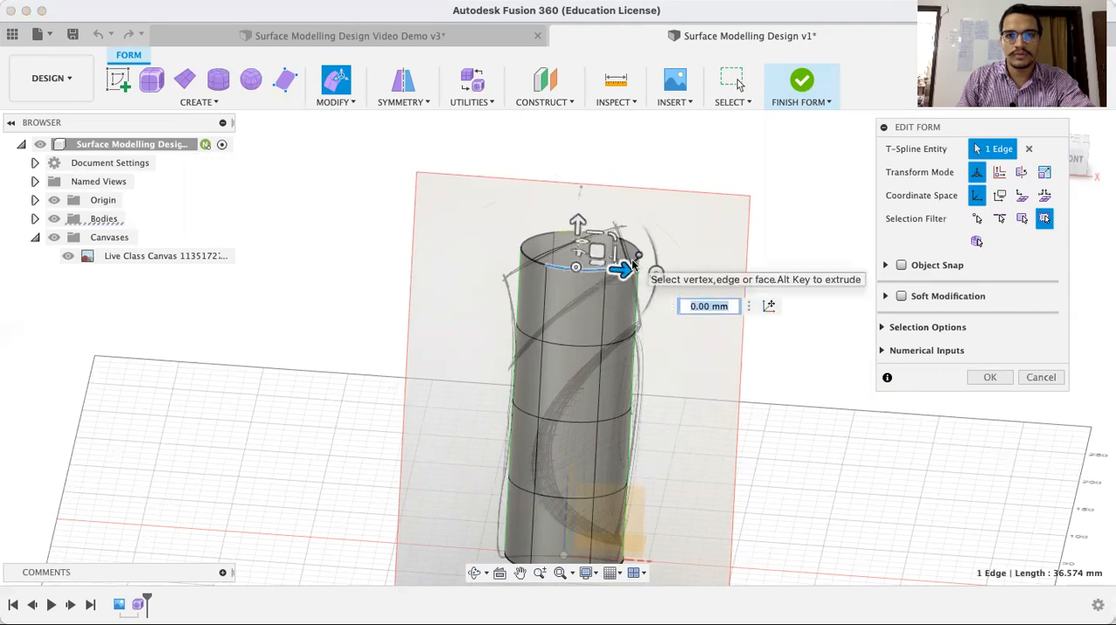
shift+click(537, 251)
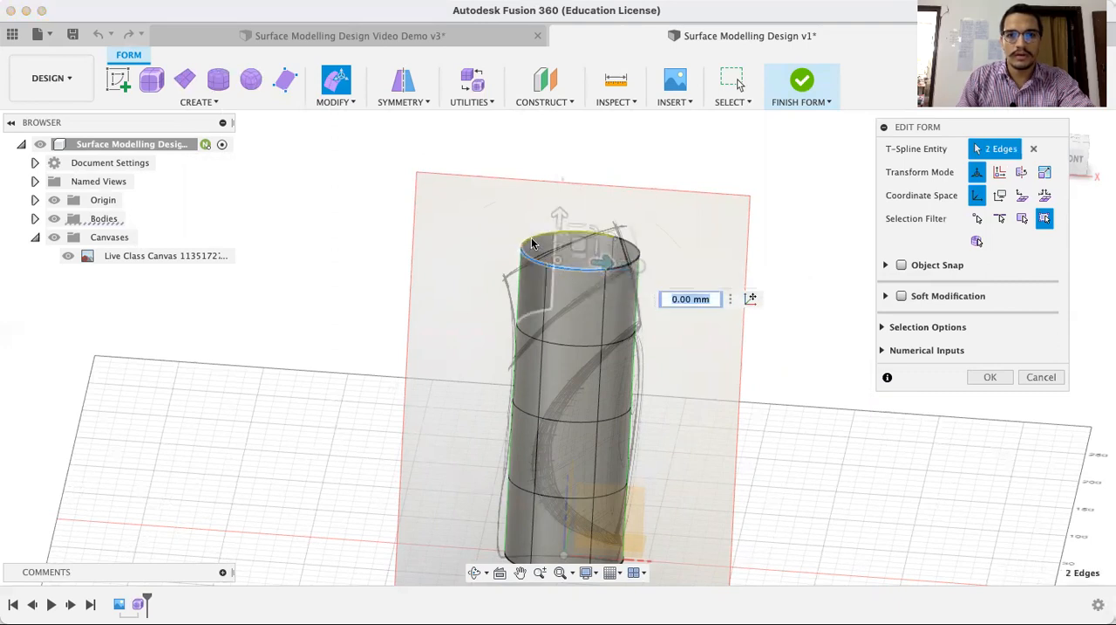
shift+click(534, 242)
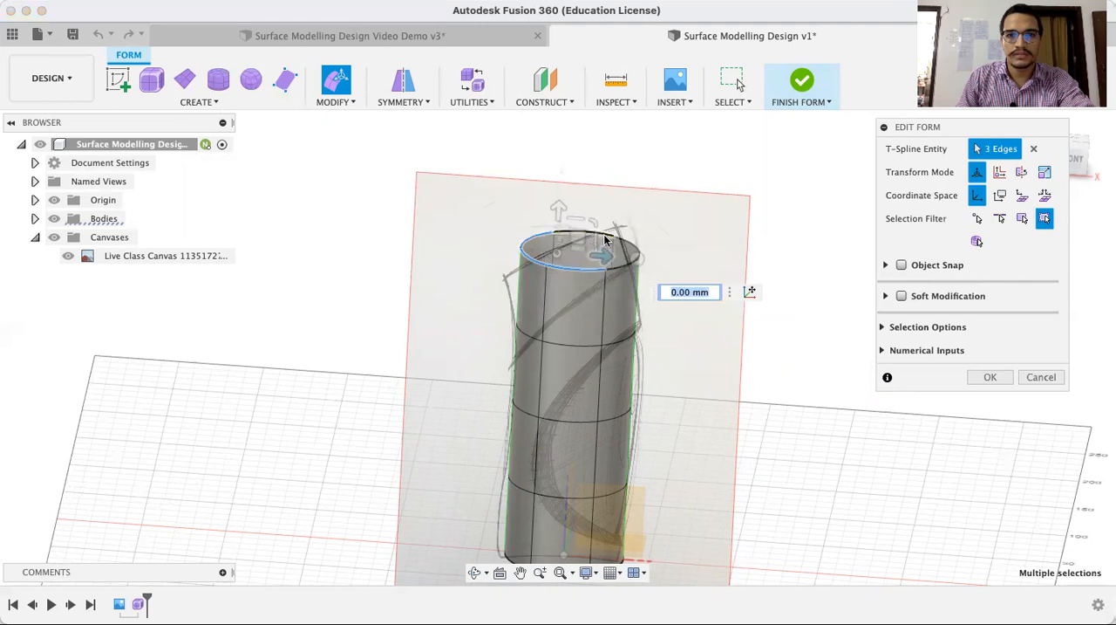
shift+click(619, 241)
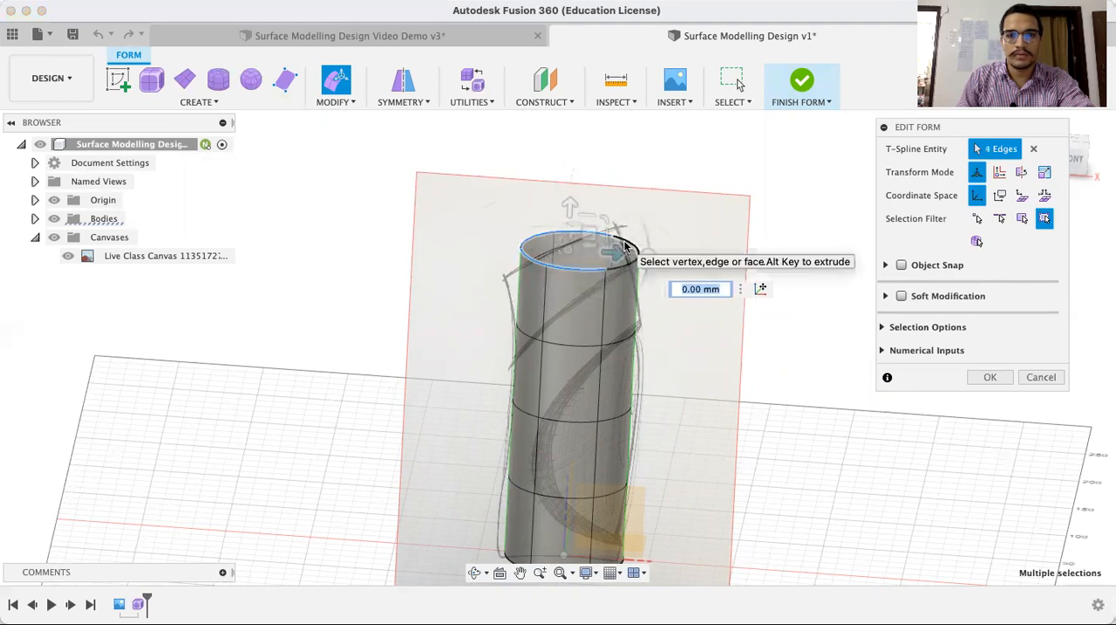
shift+click(625, 261)
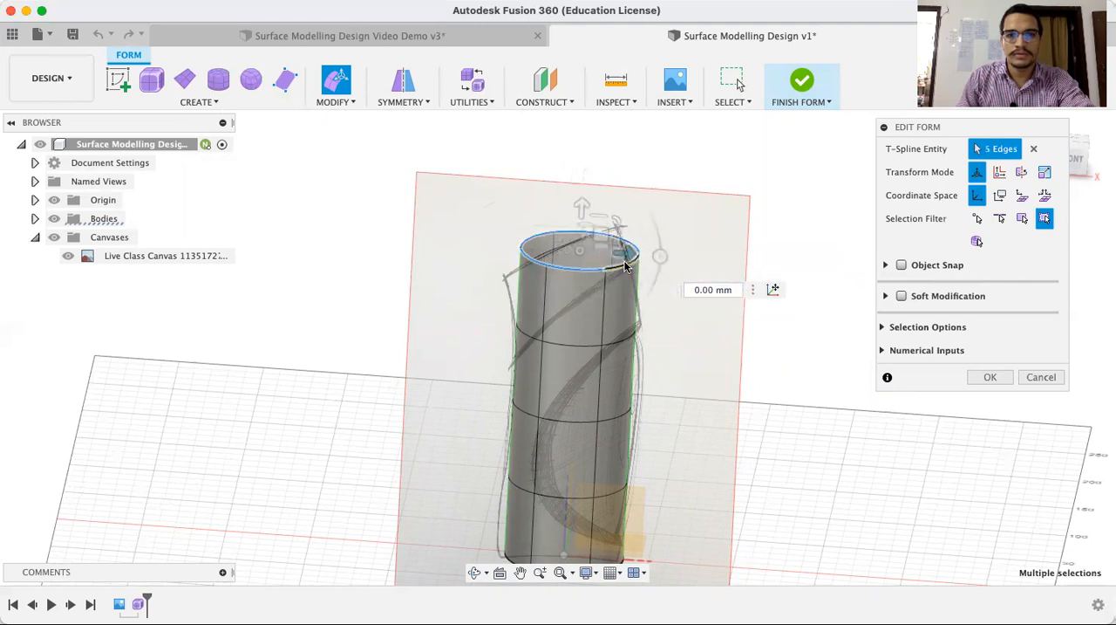
shift+click(630, 253)
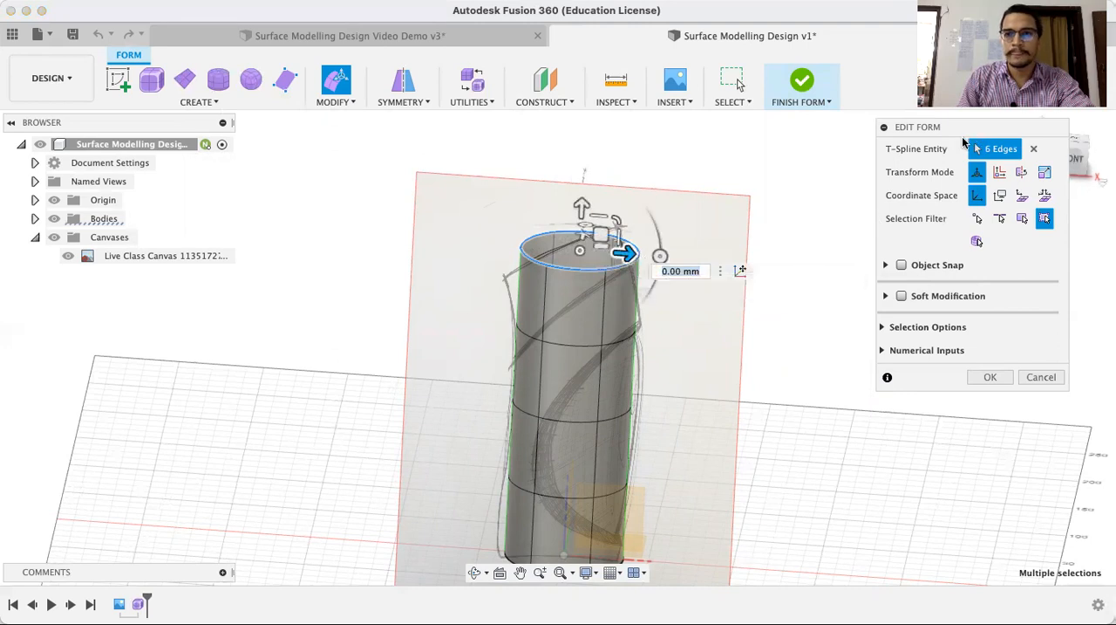
drag(966, 132, 906, 149)
click(1066, 163)
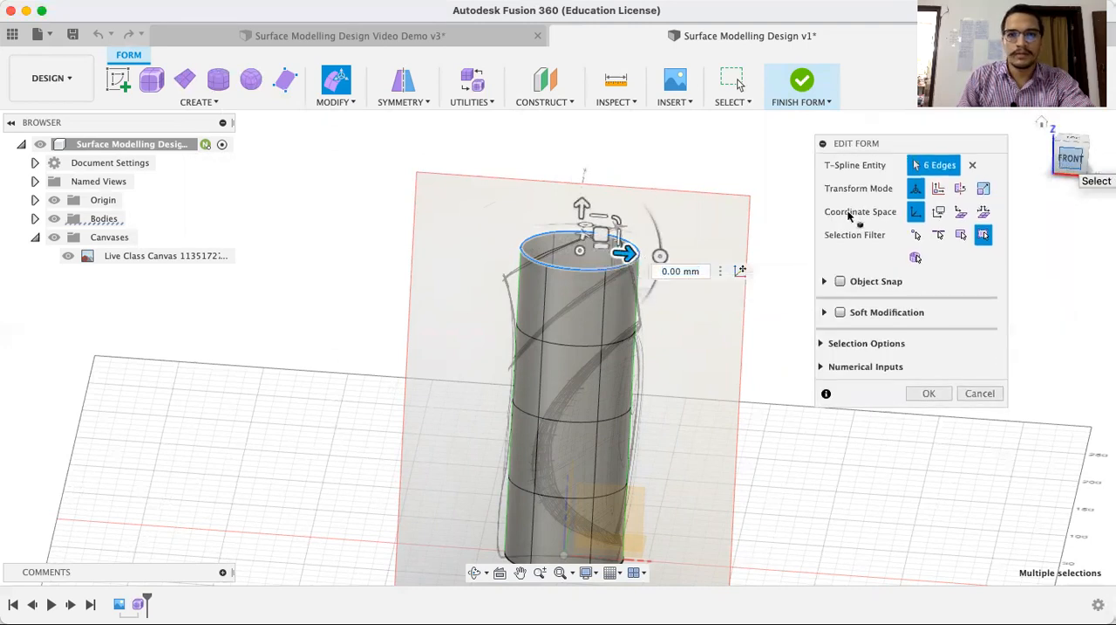
click(1070, 158)
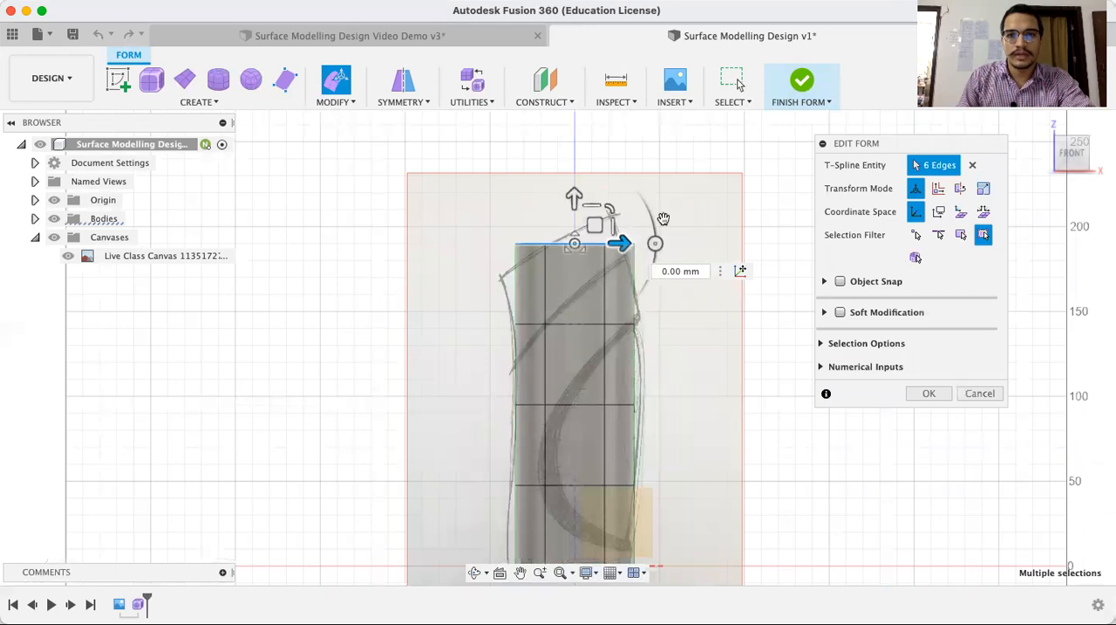
drag(658, 244, 616, 247)
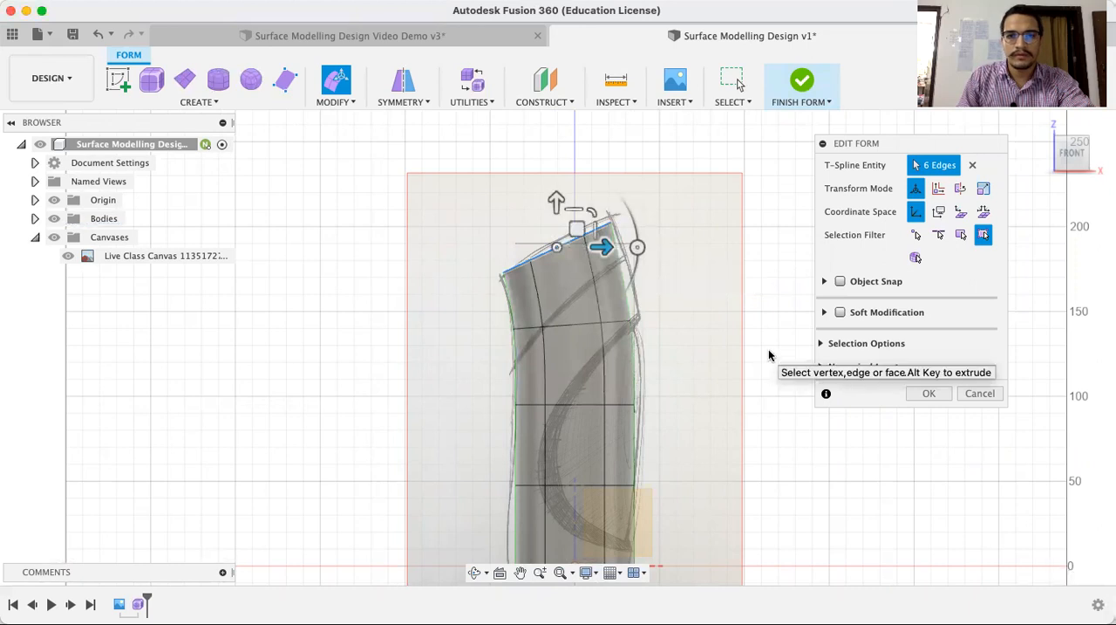
click(762, 397)
Scale the topmost section's vertical edge on the +X side by about 1.225 to reach the canvas outline
scroll(757, 391, up, 2)
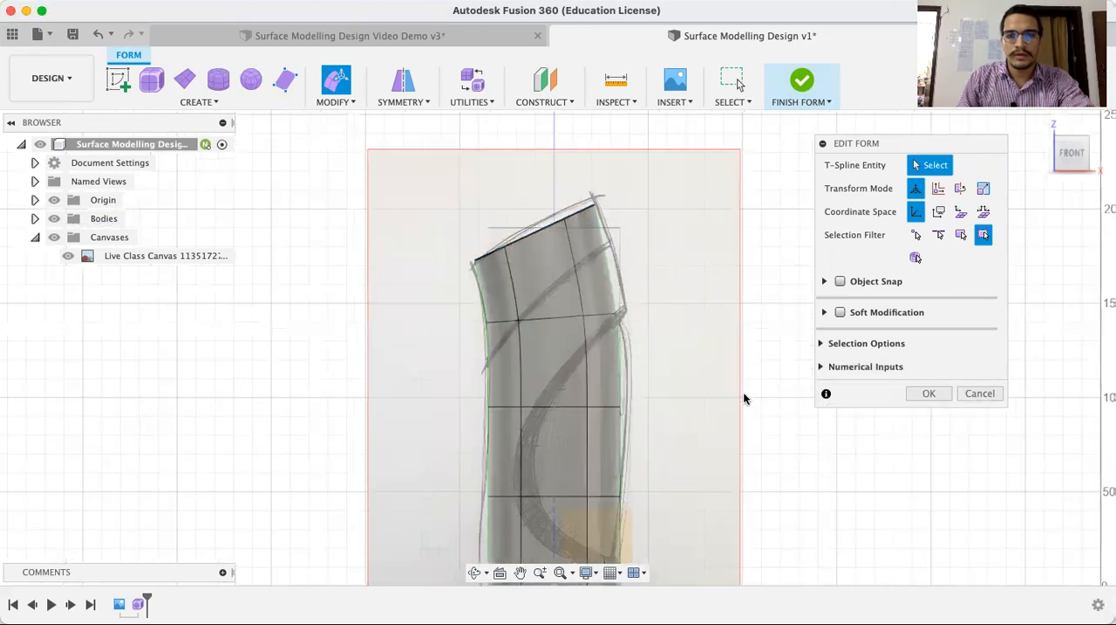
scroll(743, 392, down, 4)
scroll(738, 399, up, 3)
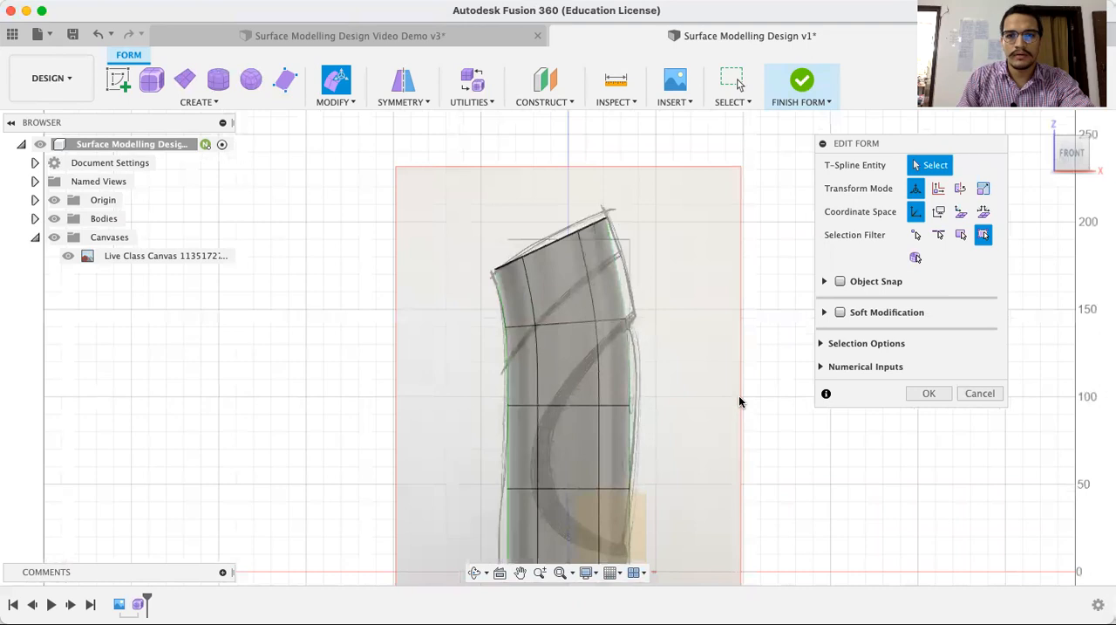
scroll(739, 401, up, 3)
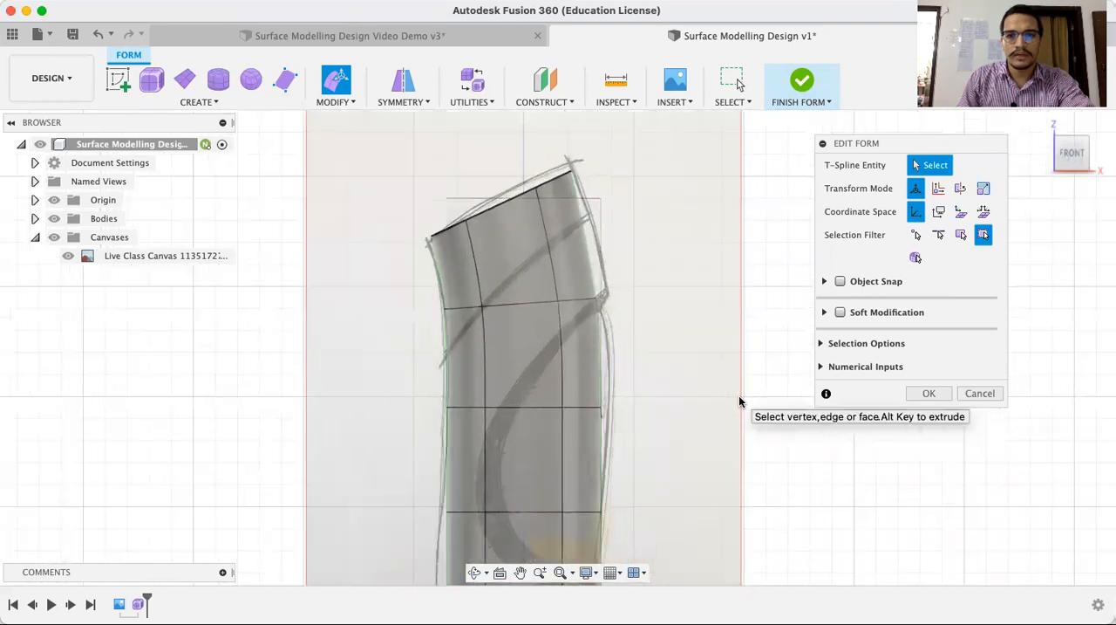
click(600, 362)
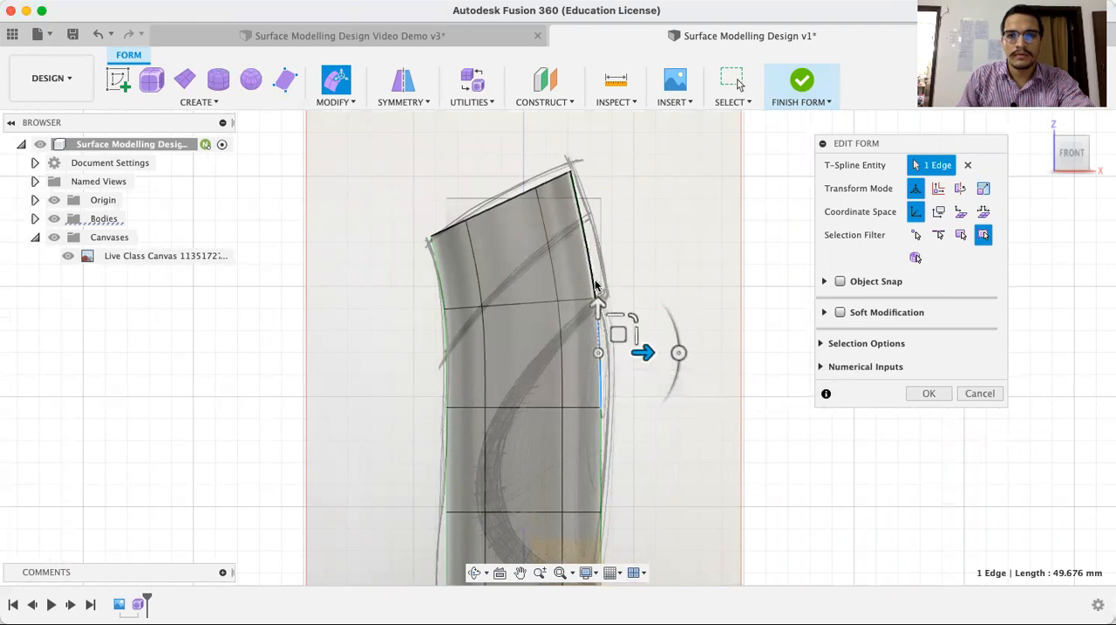
click(586, 239)
drag(587, 234, 592, 237)
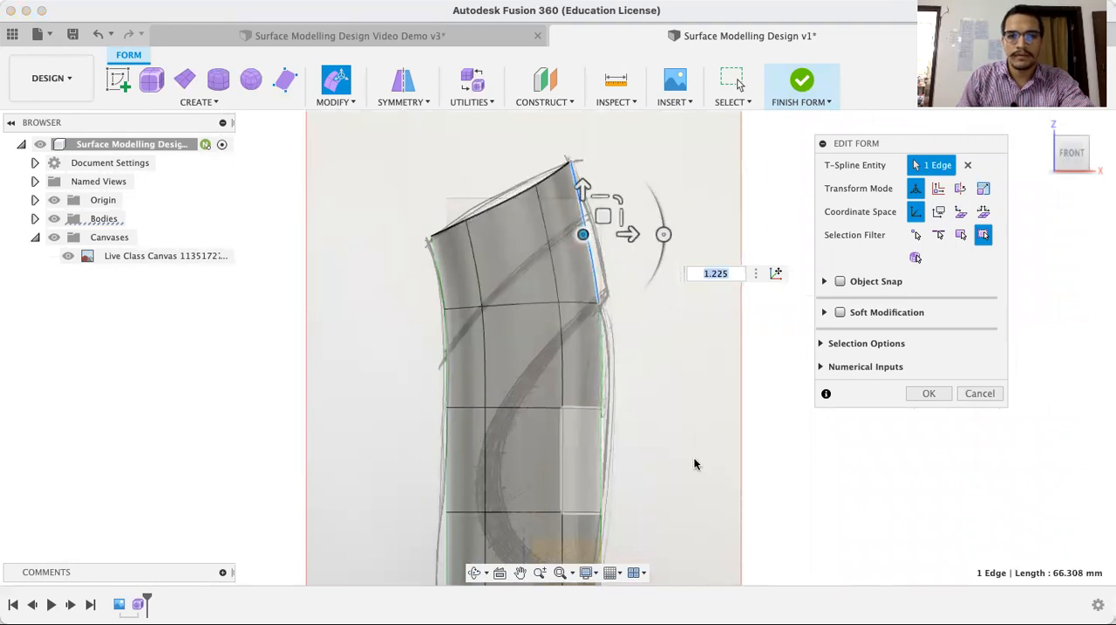
Try to move the second section's vertical edge on the +X side horizontally toward the canvas outline
mouse_move(748, 339)
middle_down()
mouse_move(733, 286)
mouse_move(754, 350)
middle_up()
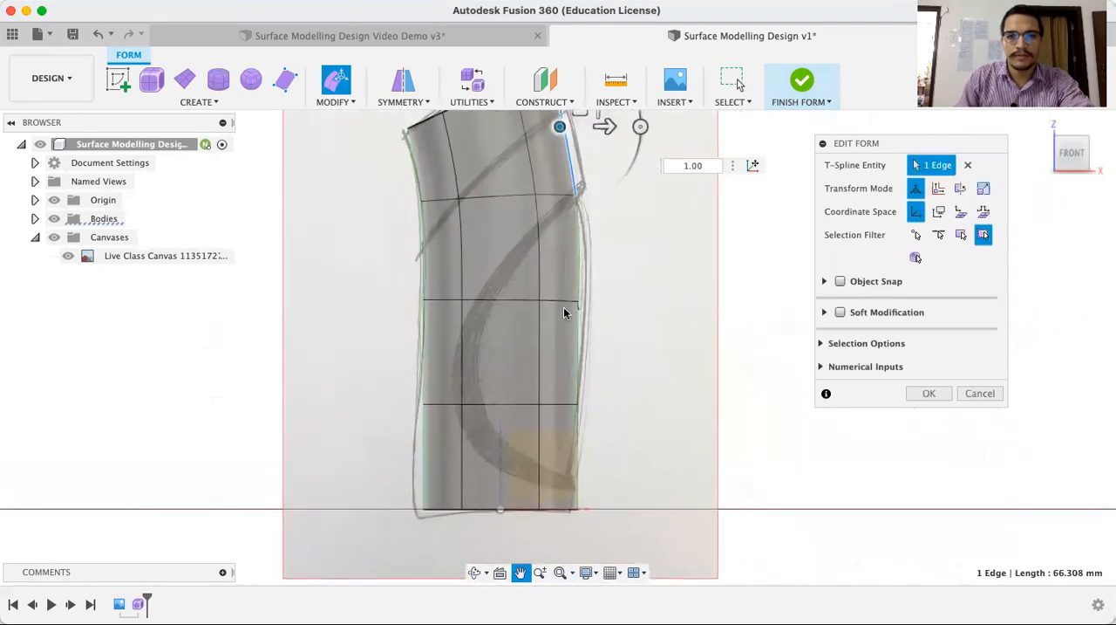
click(580, 258)
click(581, 253)
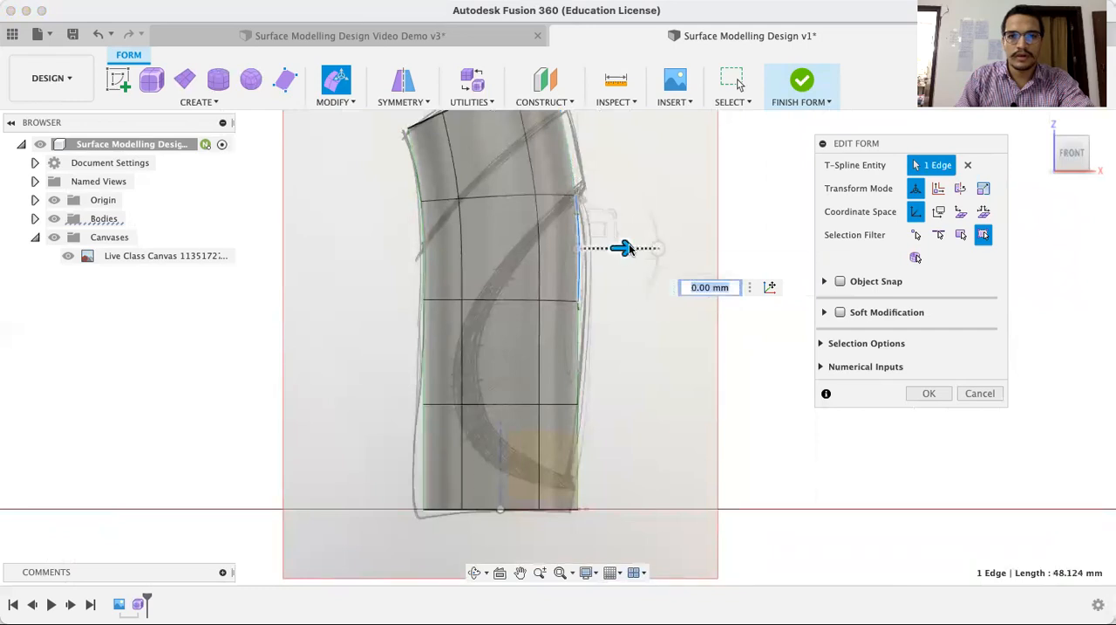
drag(634, 249, 633, 251)
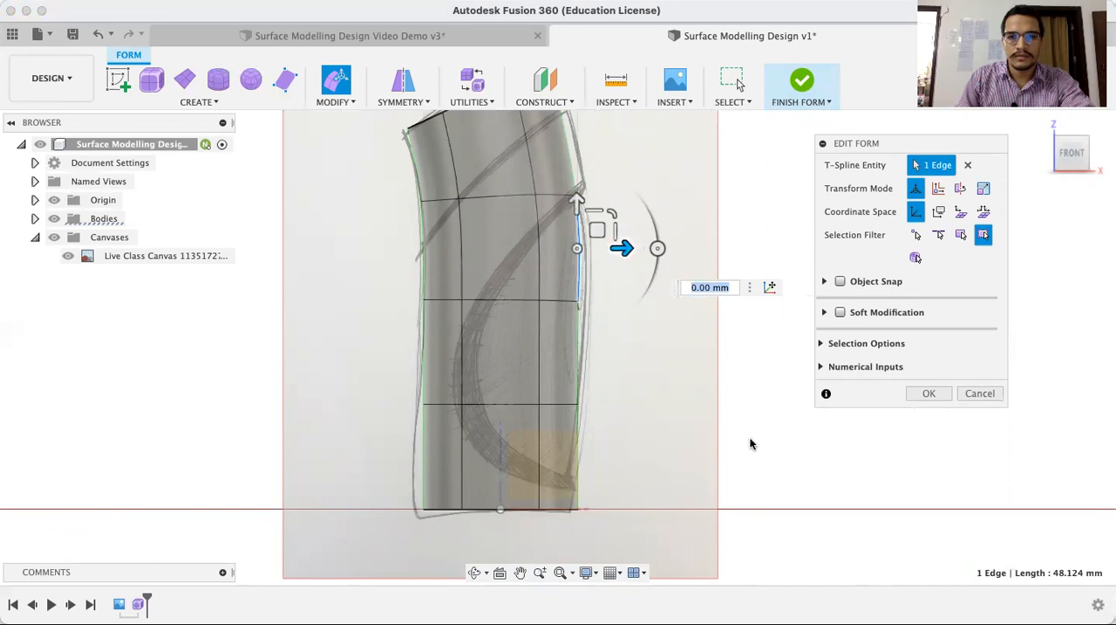
middle_drag(748, 439, 742, 316)
scroll(742, 322, up, 1)
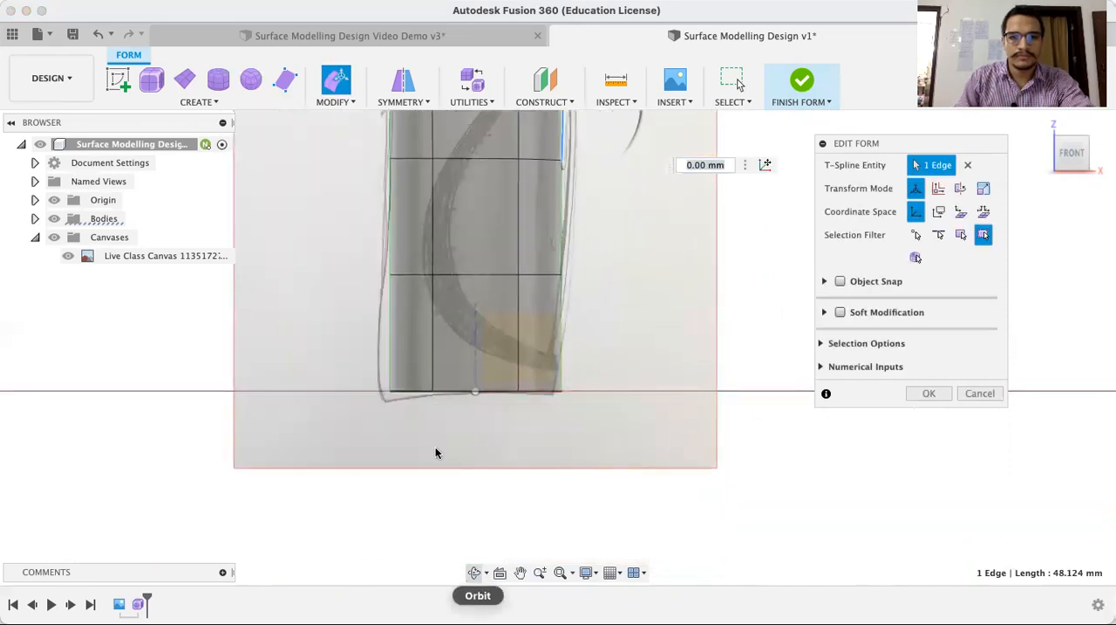
click(475, 572)
drag(444, 424, 451, 426)
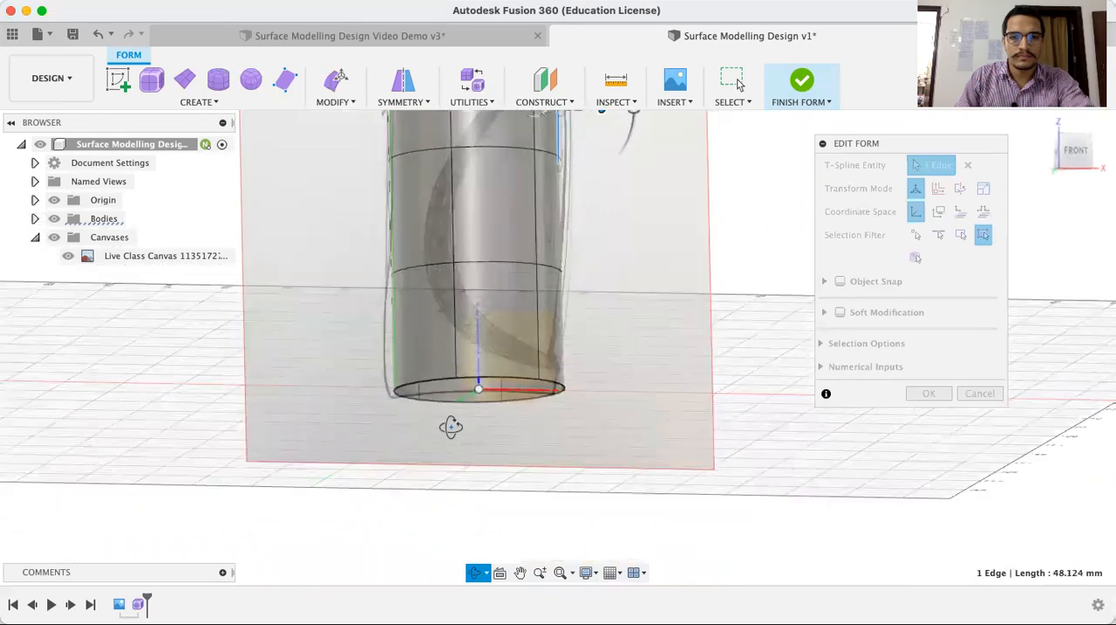
key(Escape)
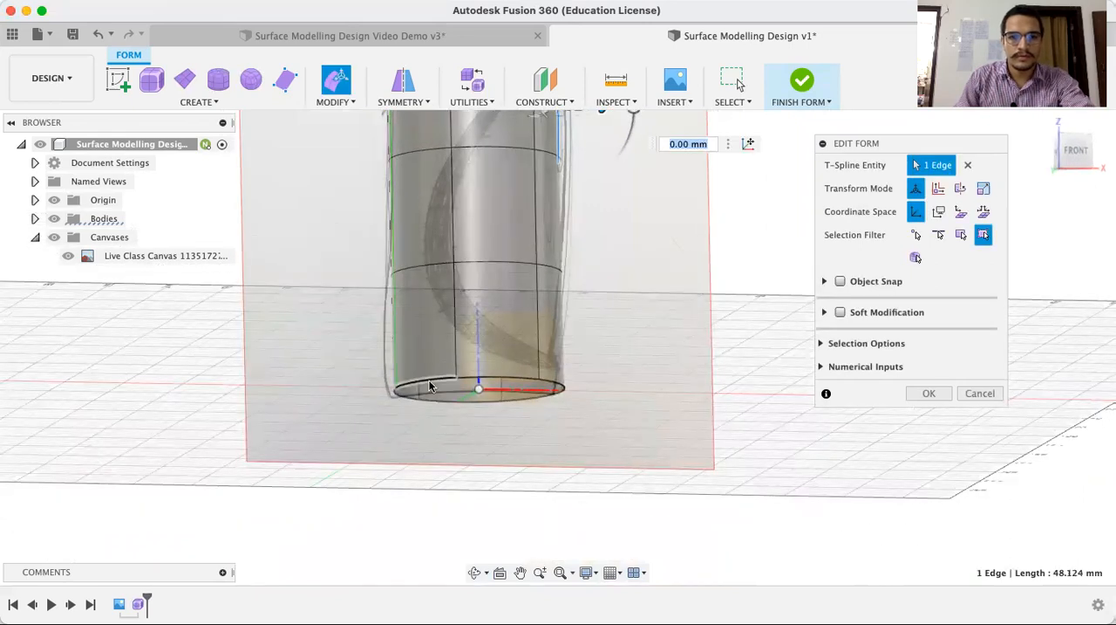
shift+click(430, 387)
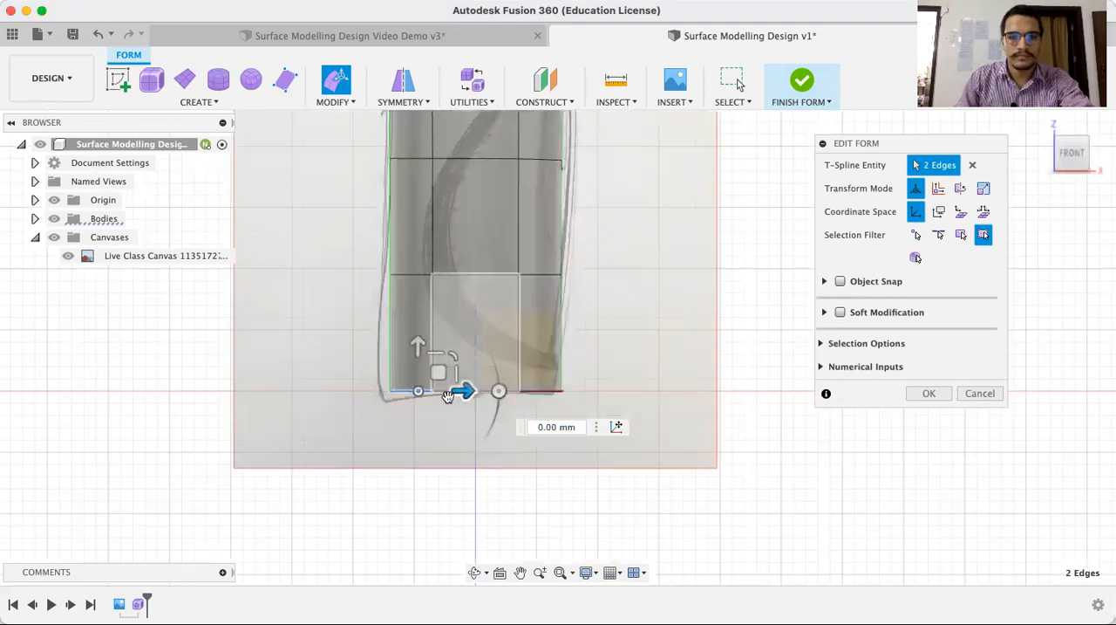
click(500, 381)
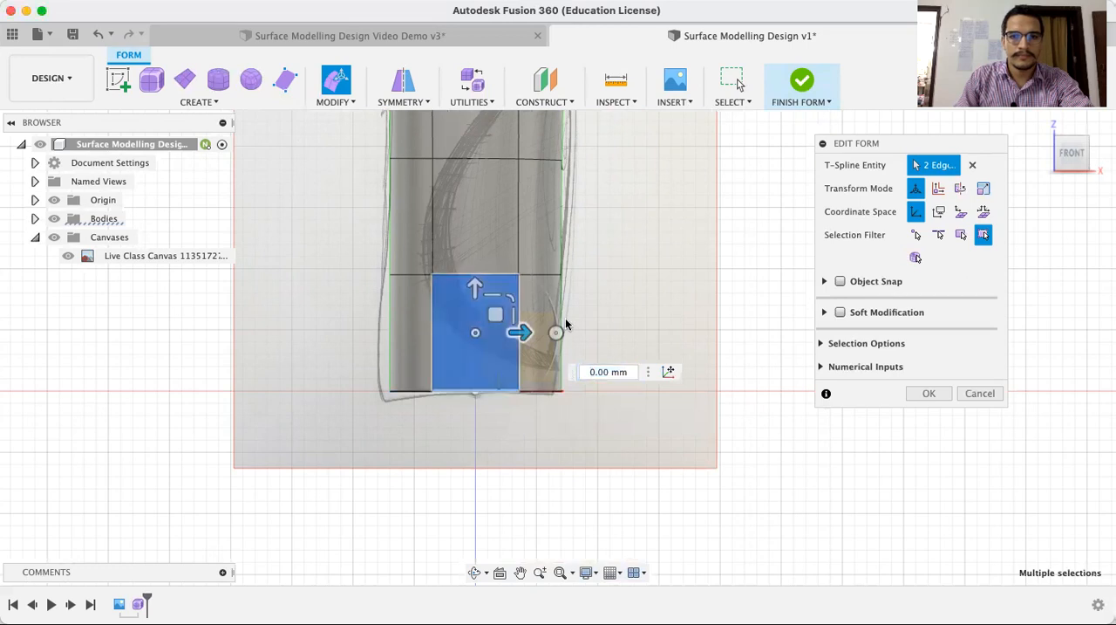
click(512, 461)
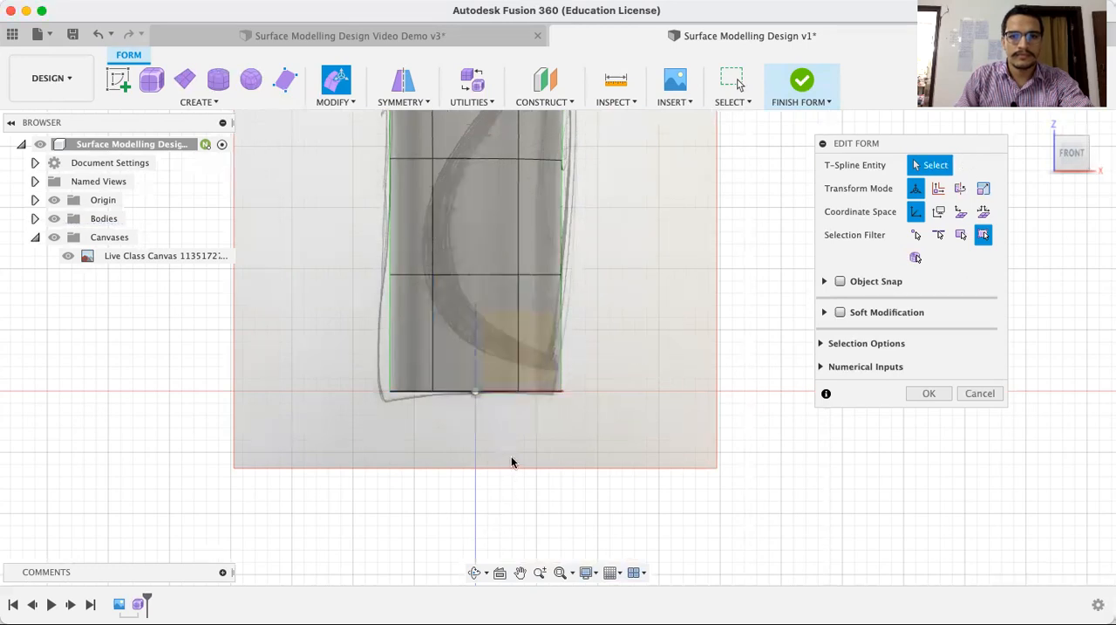
Rotate the two bottom-rim edges on the -X side by -10 degrees in front view to follow the canvas sketch's base line
click(474, 572)
drag(449, 443, 455, 433)
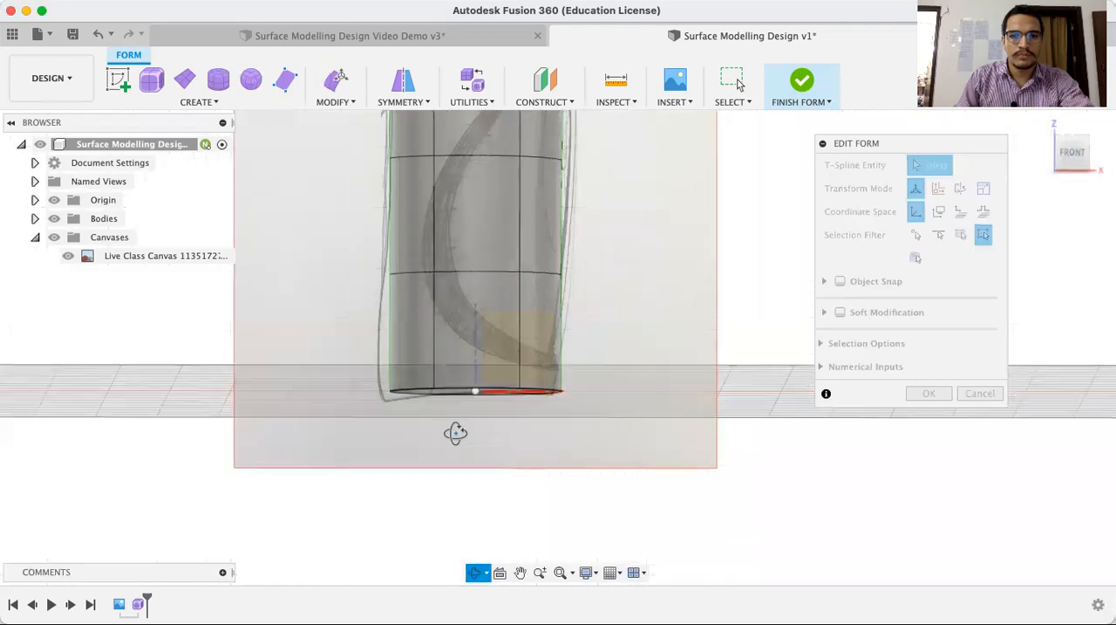
key(Escape)
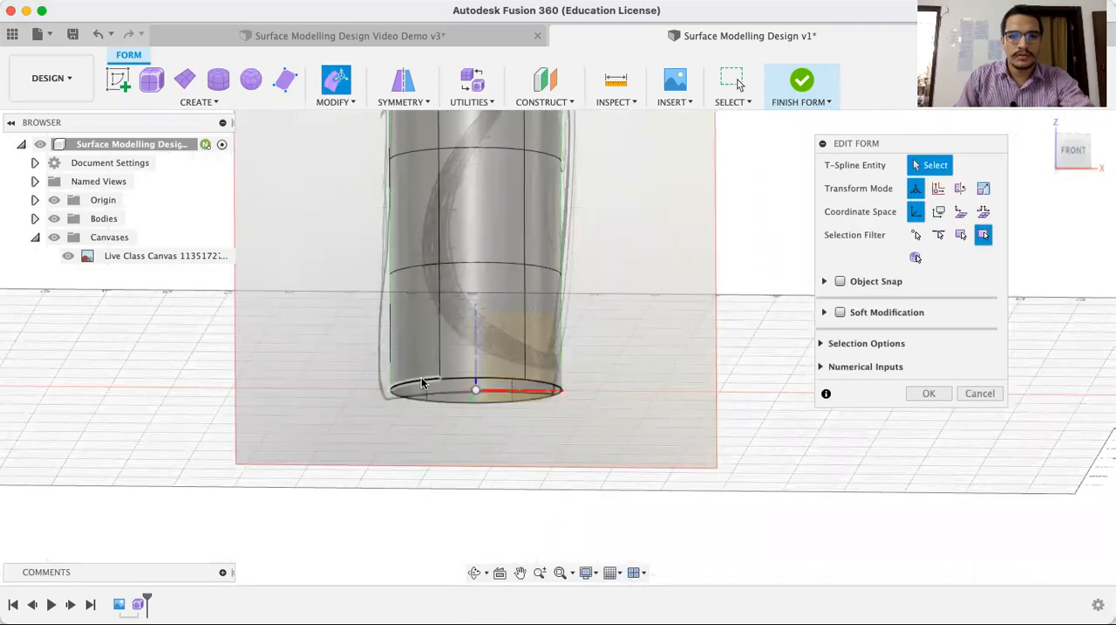
click(422, 382)
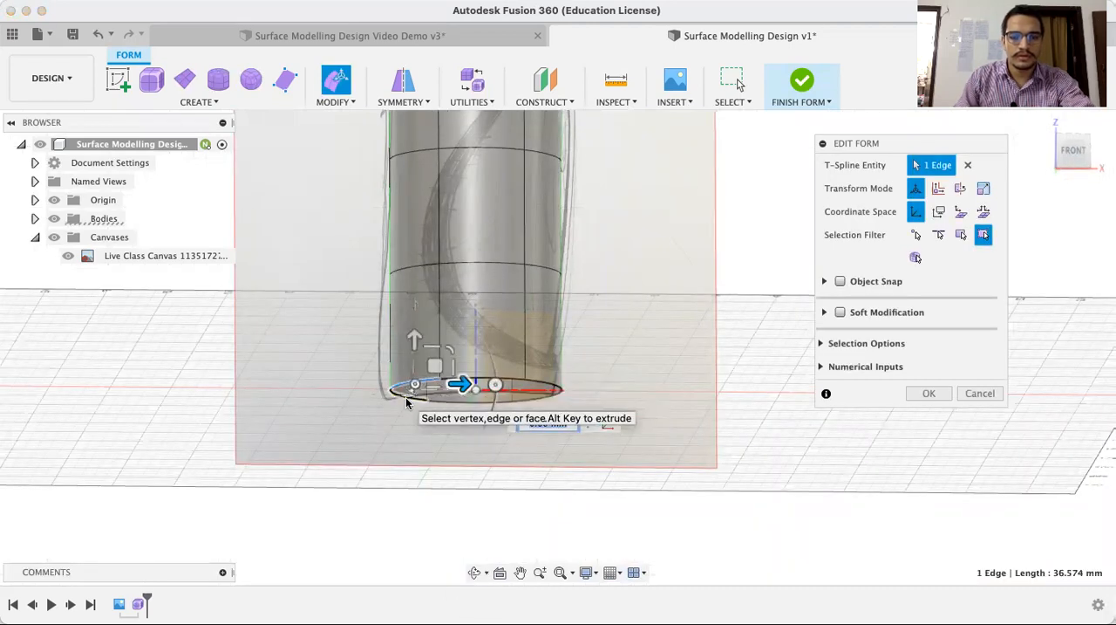
shift+click(405, 397)
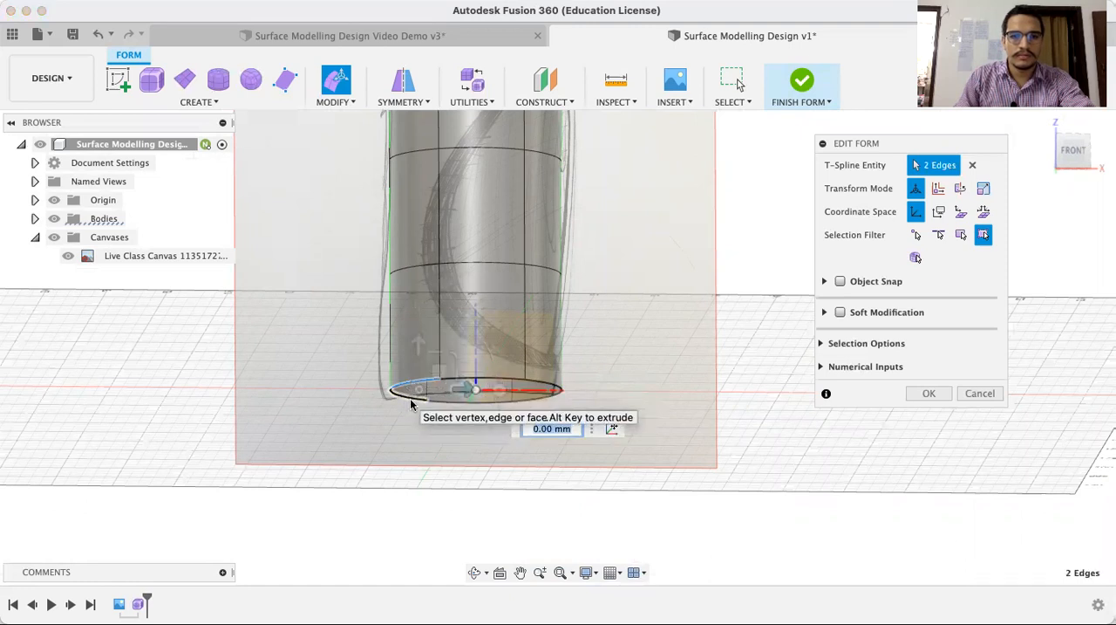
click(1072, 158)
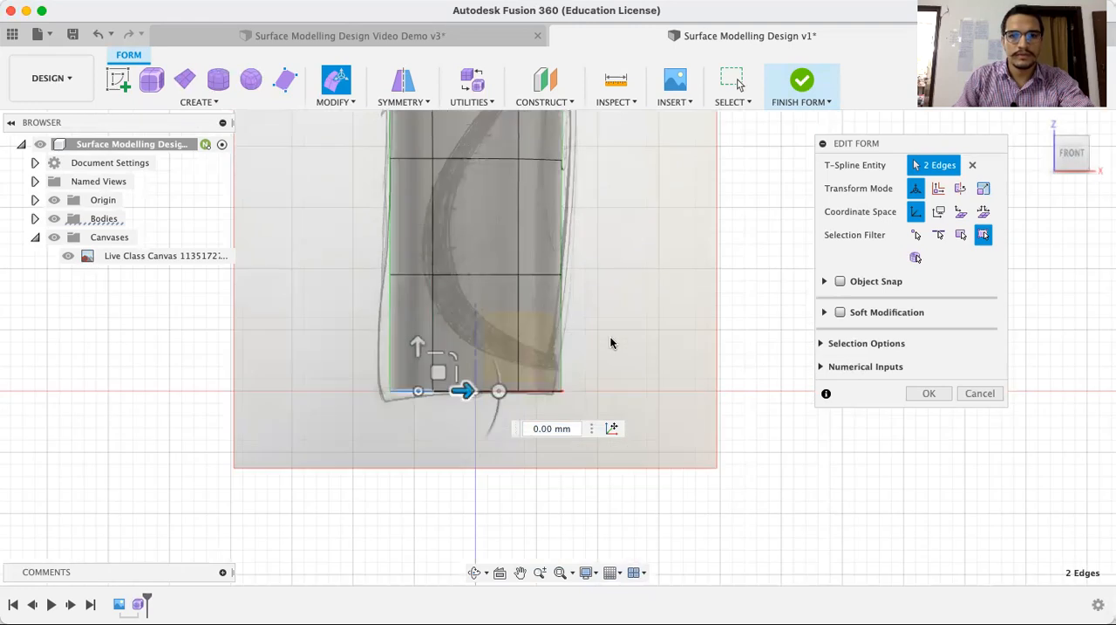
drag(499, 392, 499, 385)
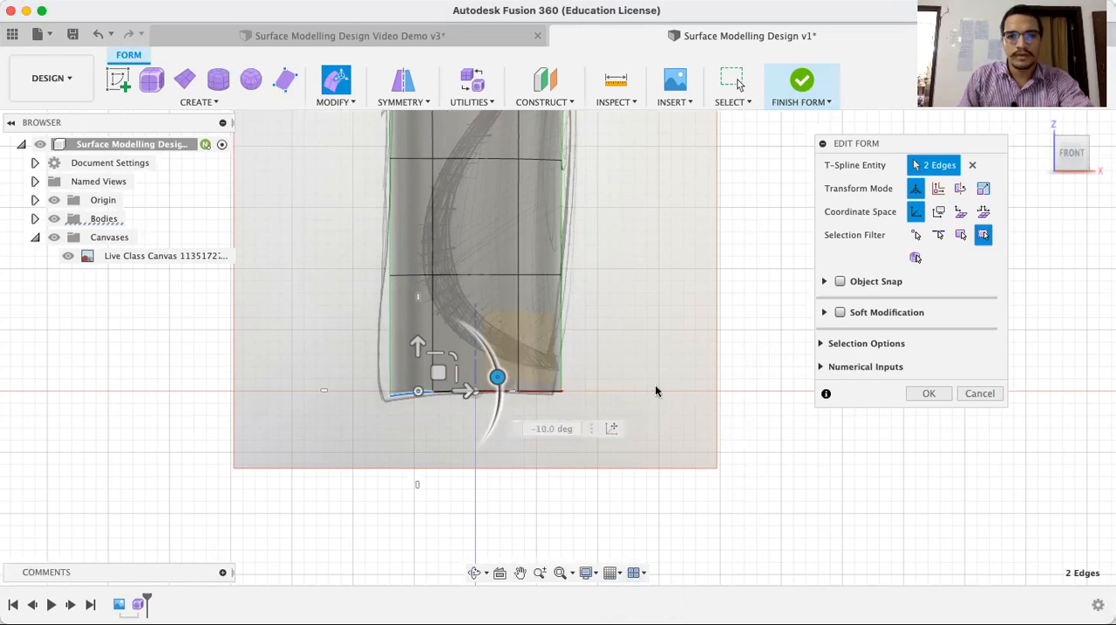
click(560, 393)
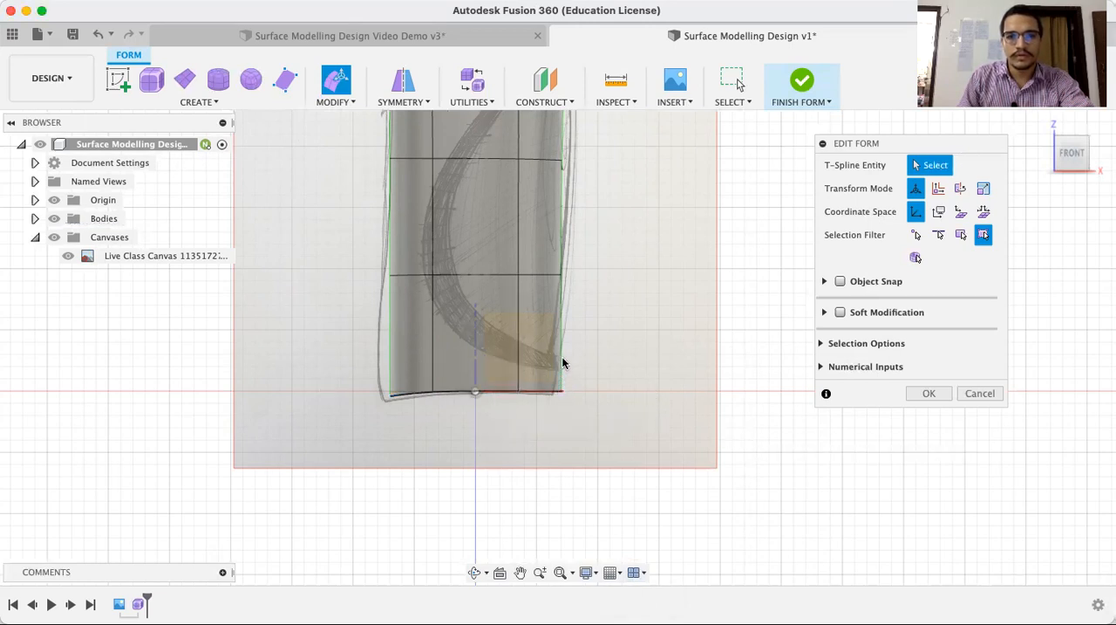
Try to shift the lowest section's vertical edge on the +X side horizontally toward the canvas outline
click(563, 365)
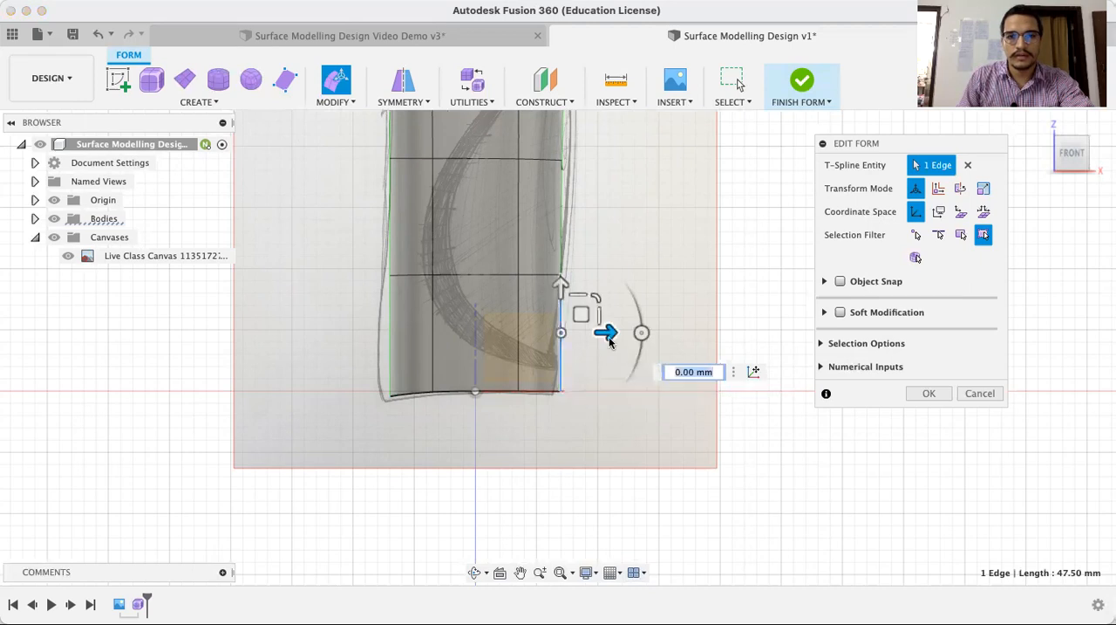
drag(605, 332, 606, 333)
click(506, 465)
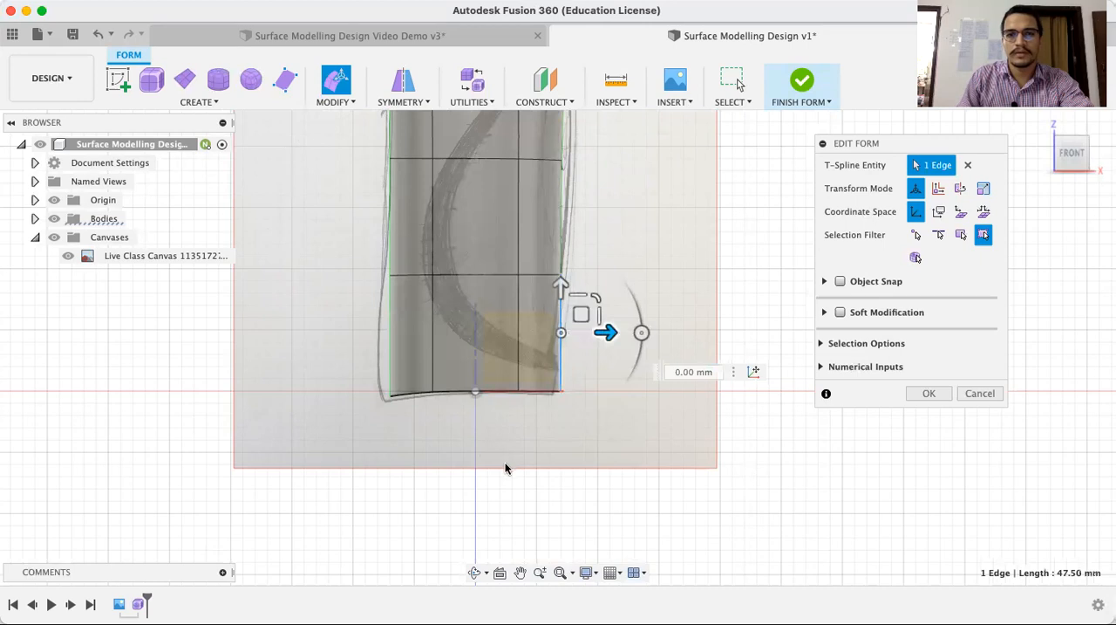
scroll(506, 465, down, 4)
scroll(505, 464, down, 2)
scroll(506, 254, up, 4)
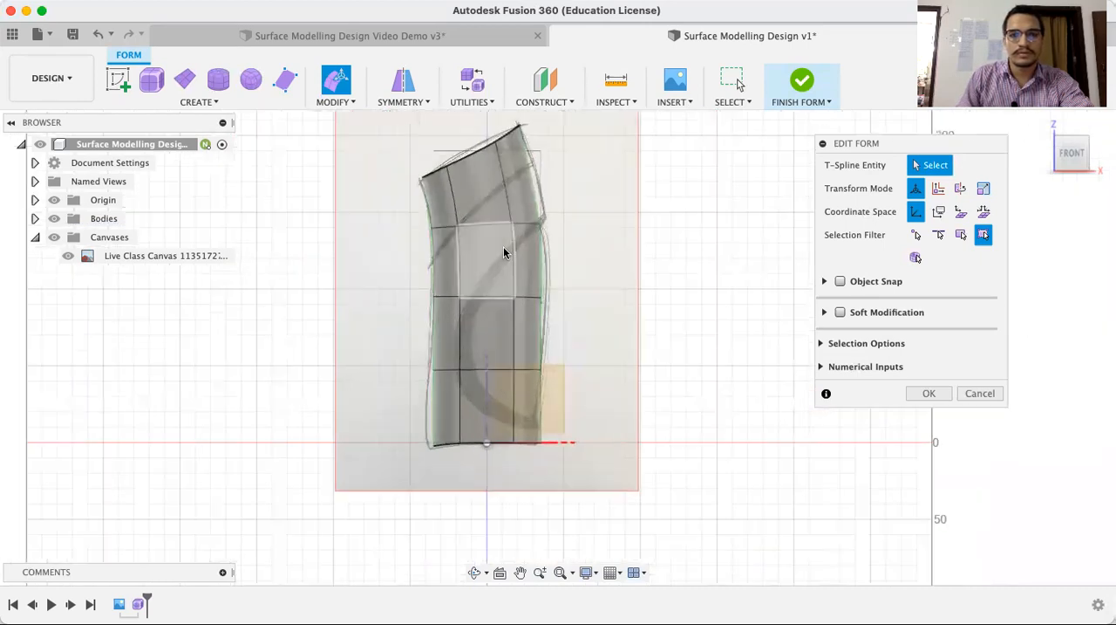
scroll(571, 330, down, 2)
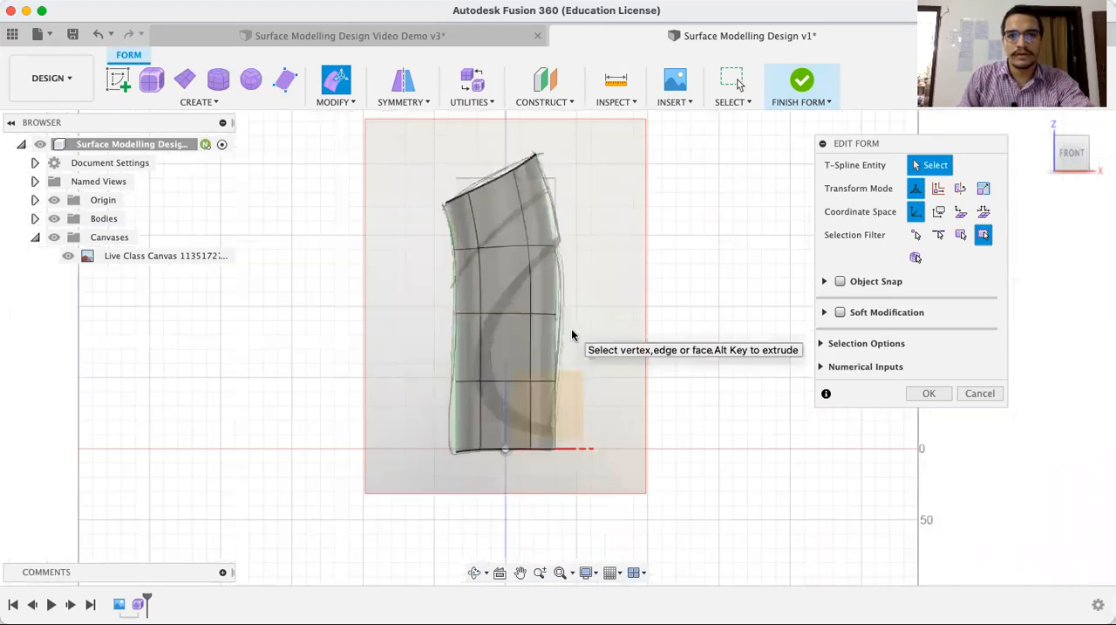
scroll(572, 330, up, 1)
scroll(575, 338, down, 1)
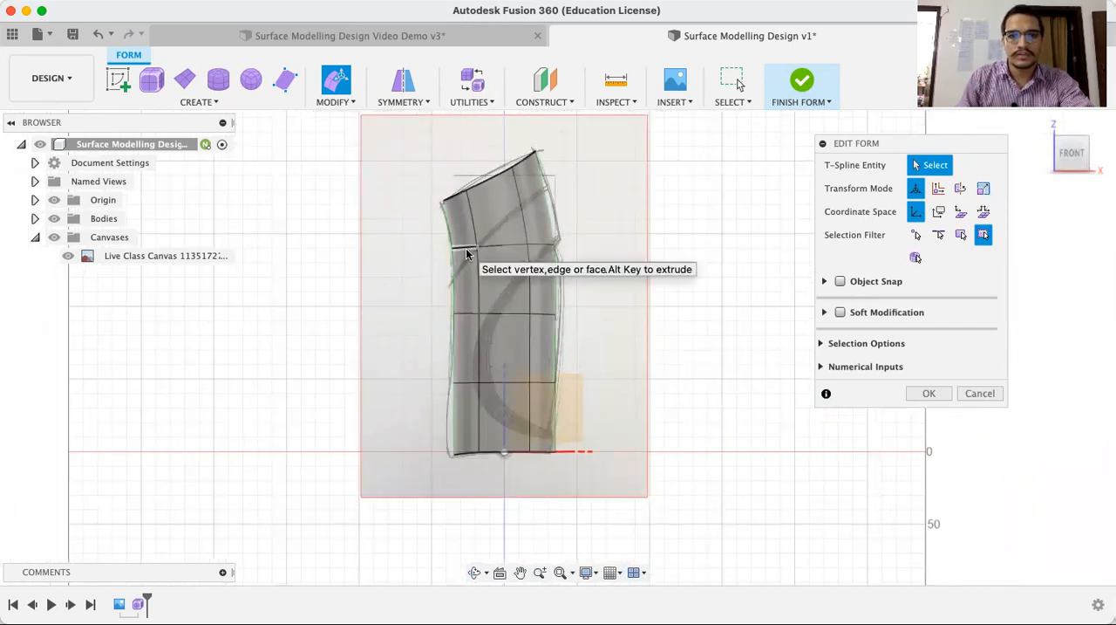
Rotate all six edges of the loop below the topmost section by -15 degrees in front view to follow the slanted top
scroll(469, 253, up, 4)
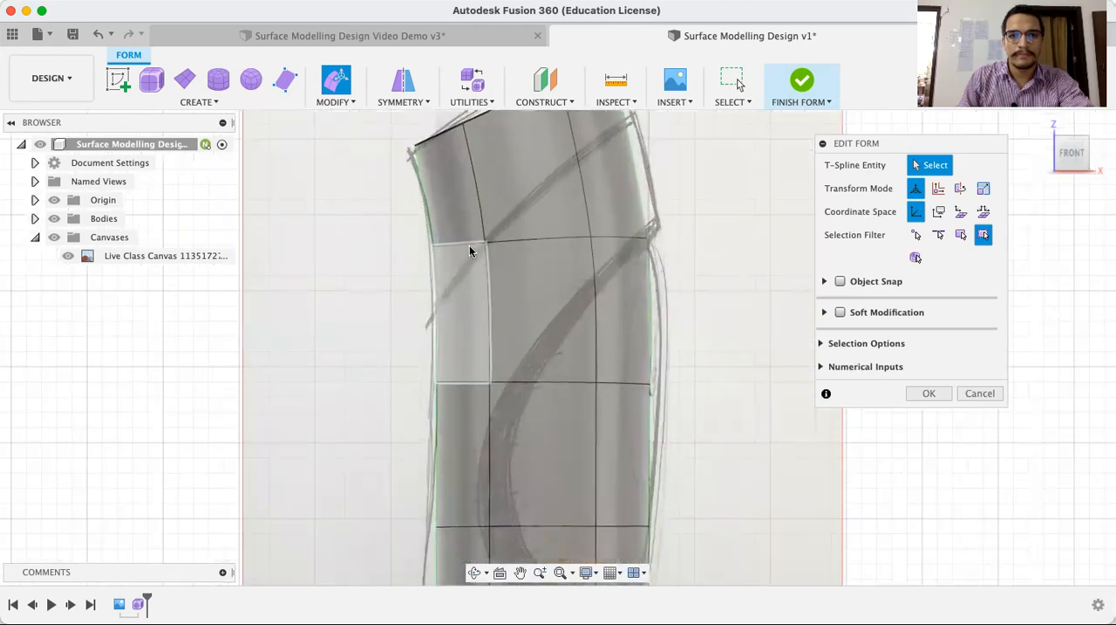
click(470, 248)
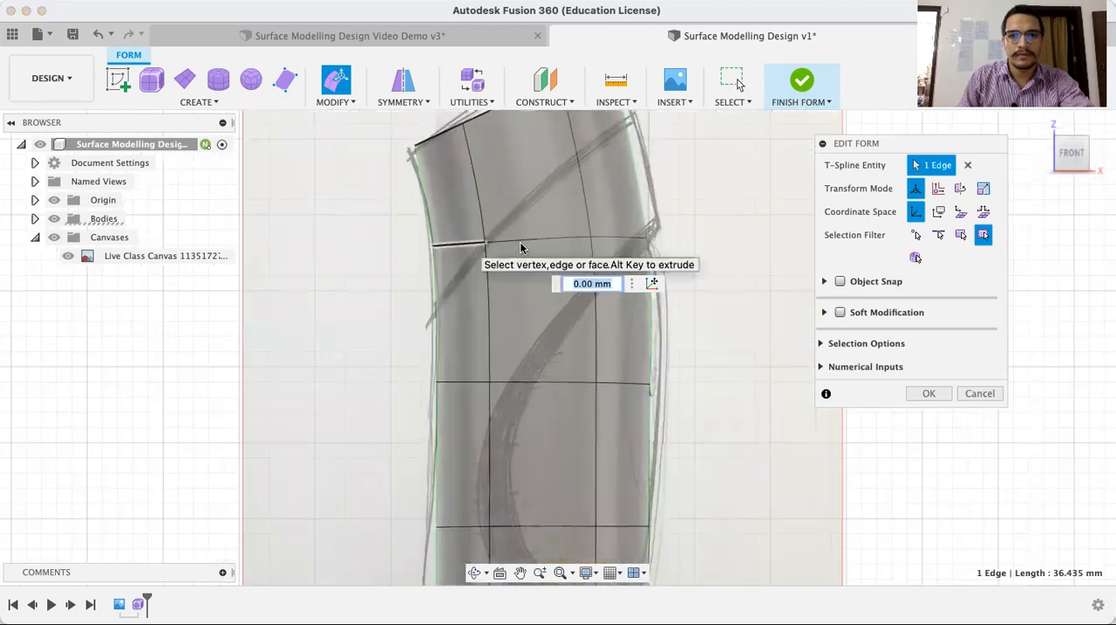
shift+click(582, 241)
shift+click(599, 253)
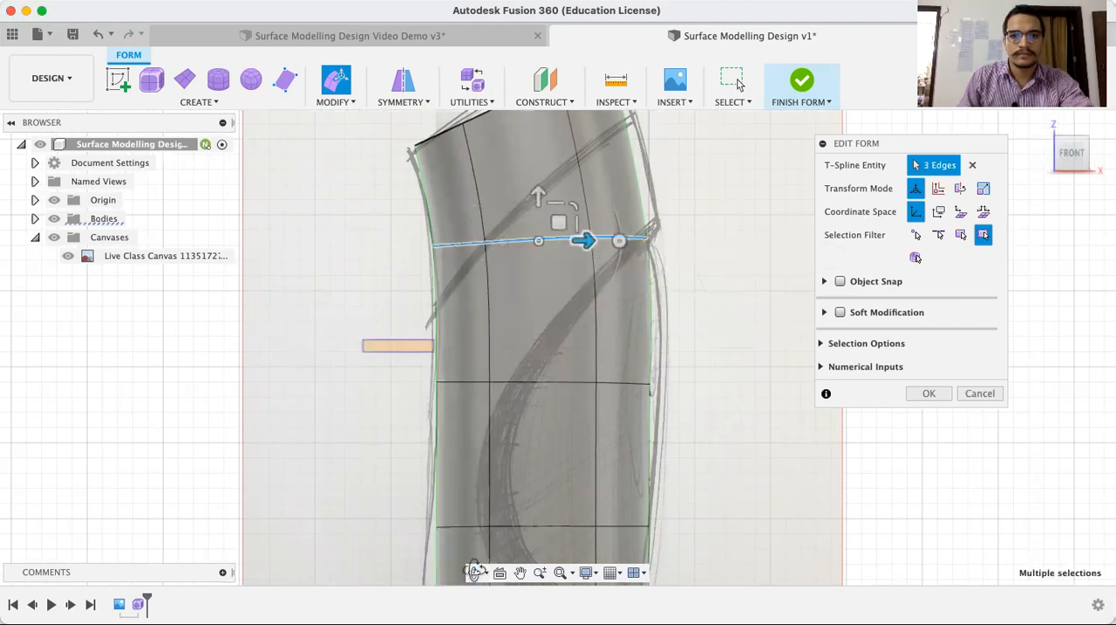
scroll(357, 424, left, 3)
scroll(393, 332, left, 3)
drag(497, 332, 607, 348)
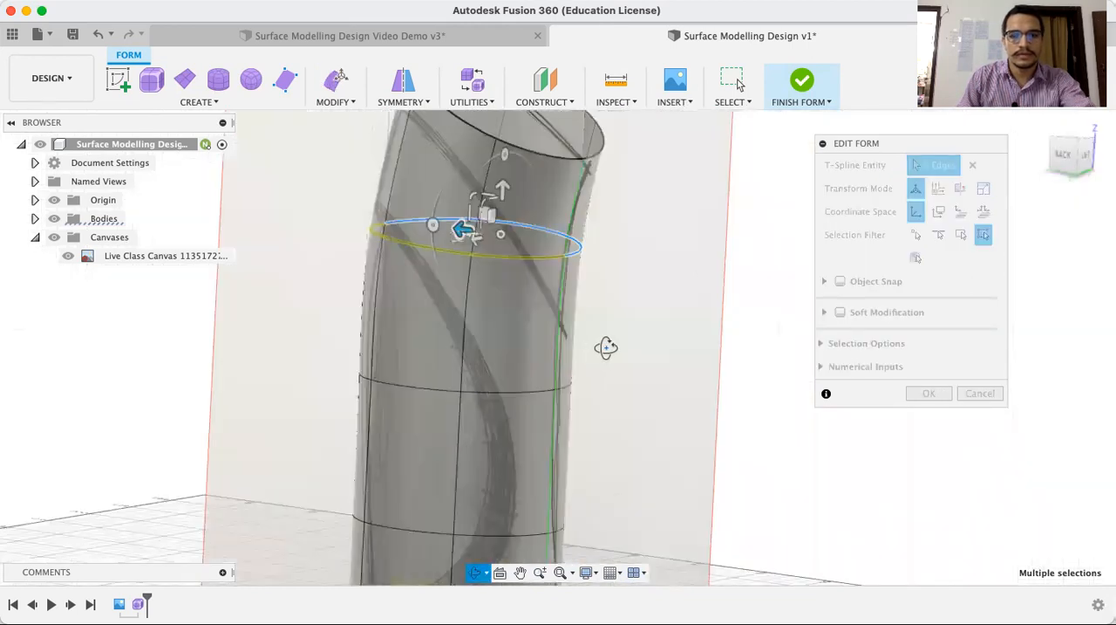
key(Escape)
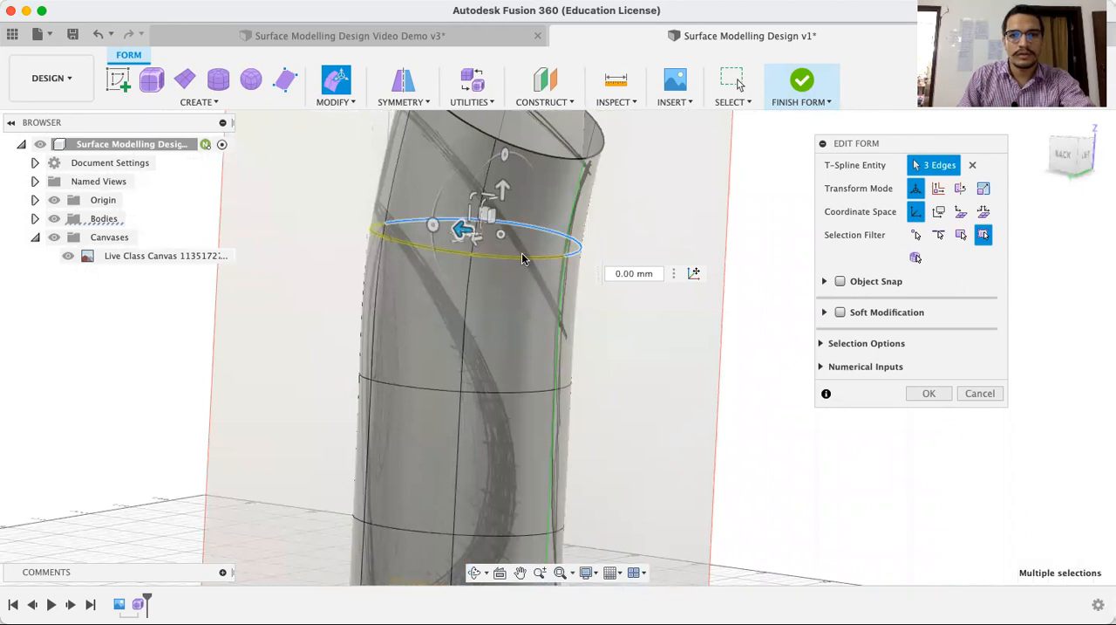
shift+click(427, 256)
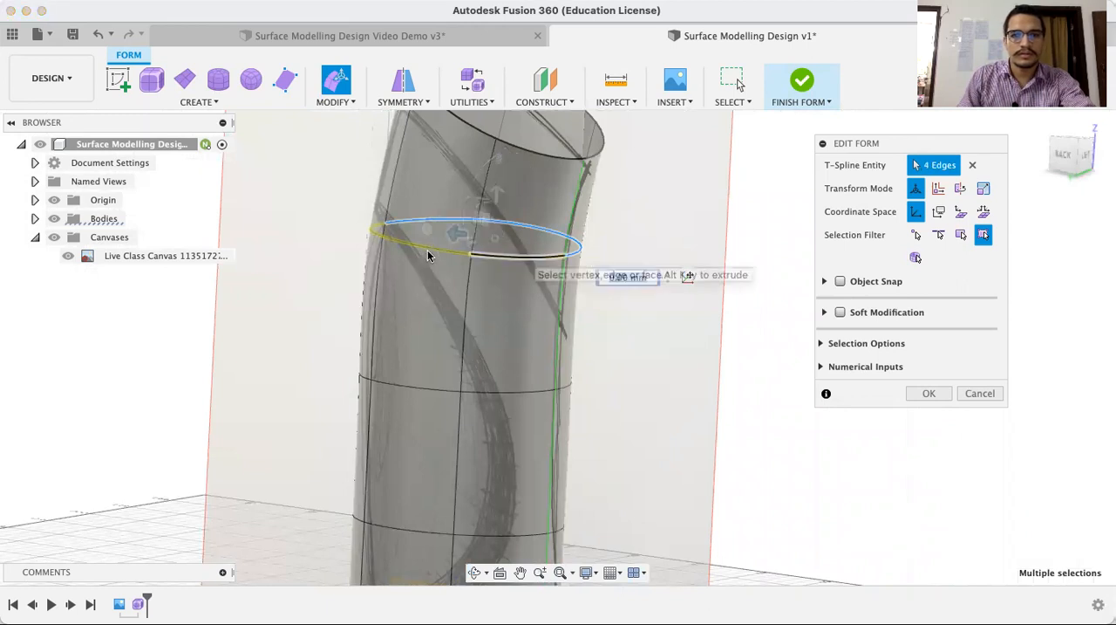
shift+click(368, 237)
shift+click(370, 235)
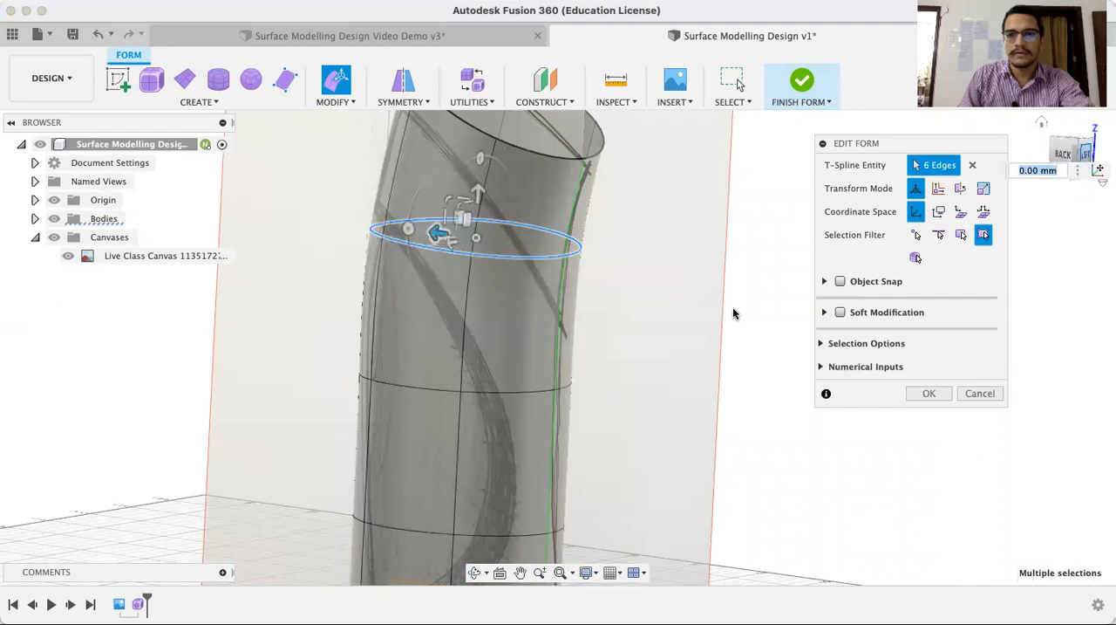
click(476, 574)
drag(628, 361, 527, 360)
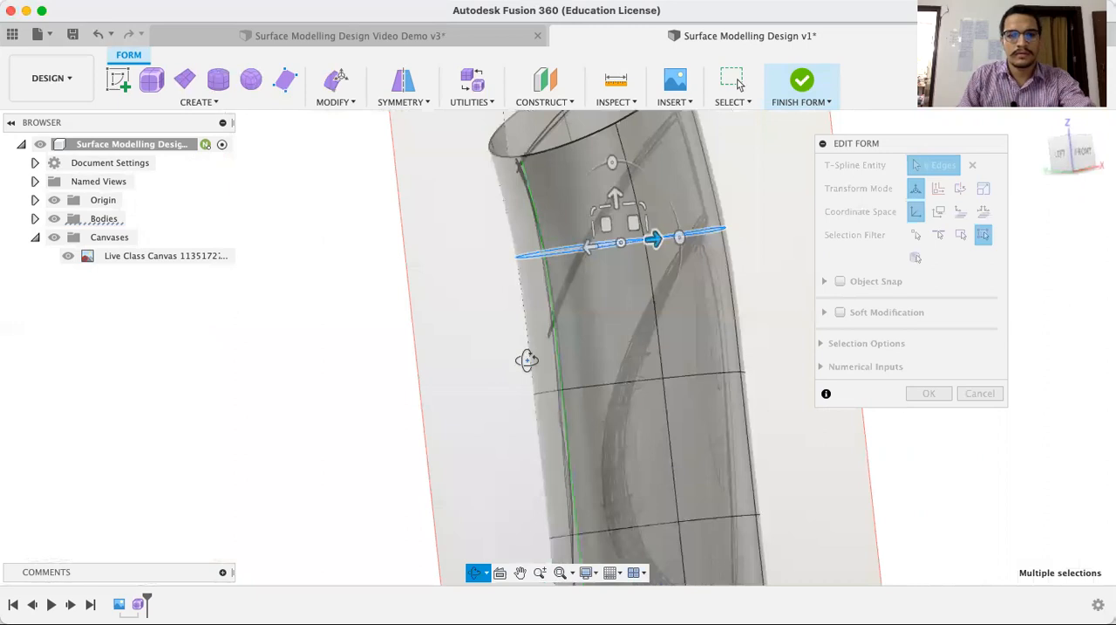
key(Escape)
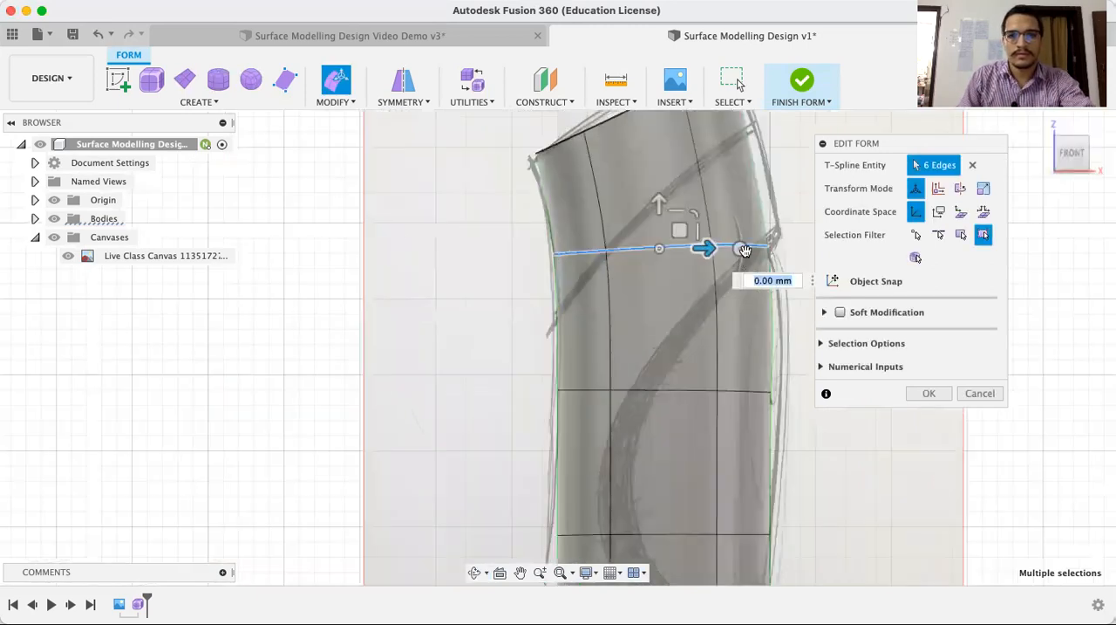
drag(747, 250, 744, 232)
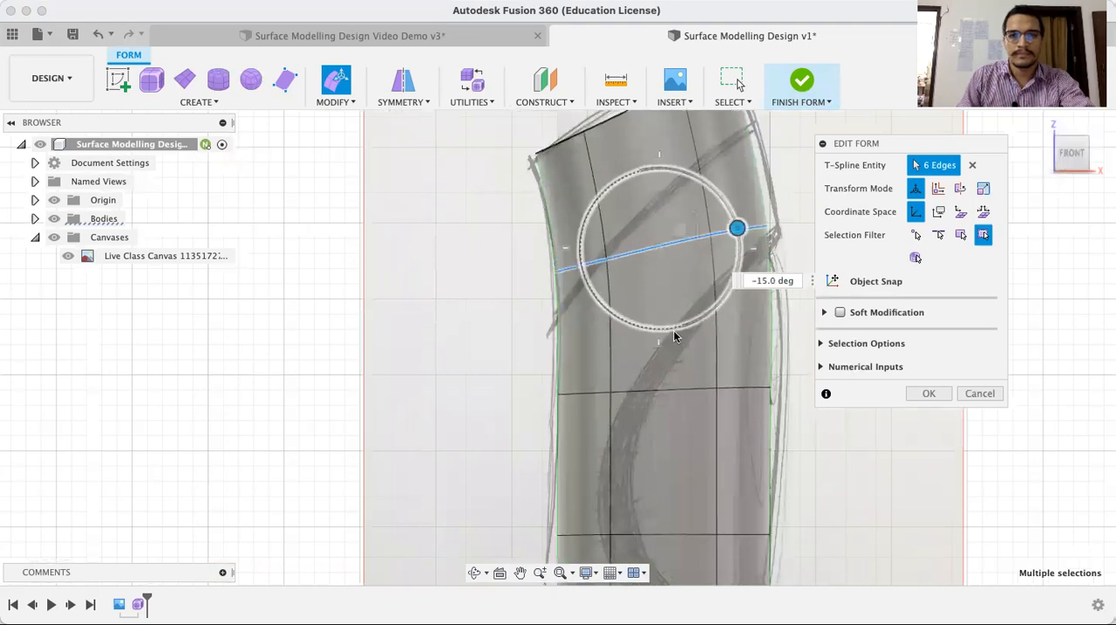
scroll(674, 332, down, 1)
scroll(688, 316, down, 2)
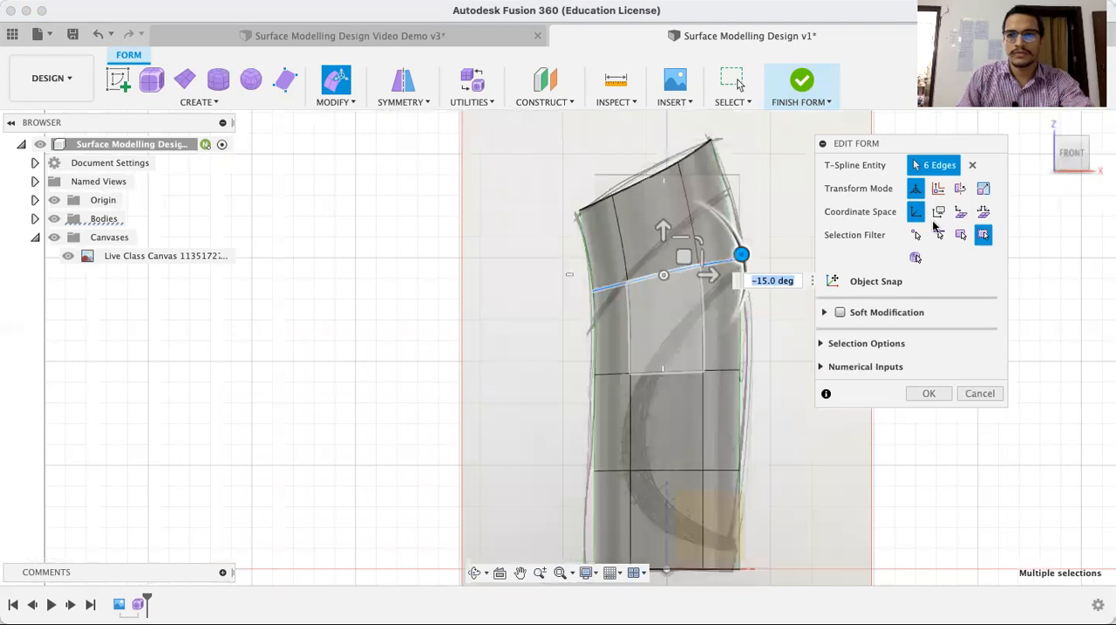
click(567, 491)
Accept the Edit Form changes and finish the form
click(475, 573)
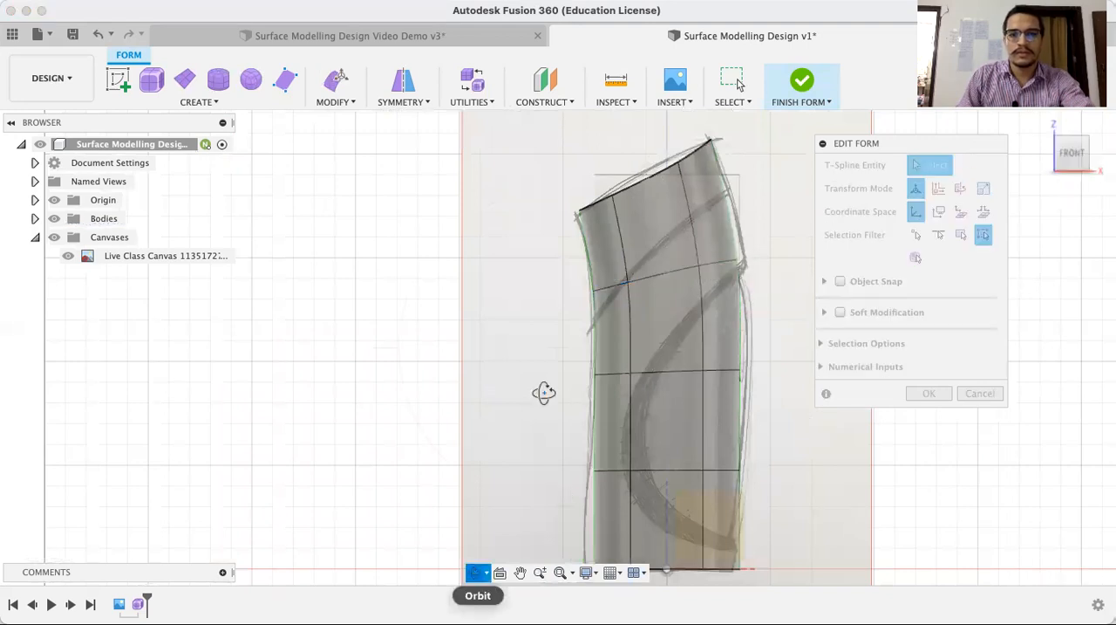
key(Escape)
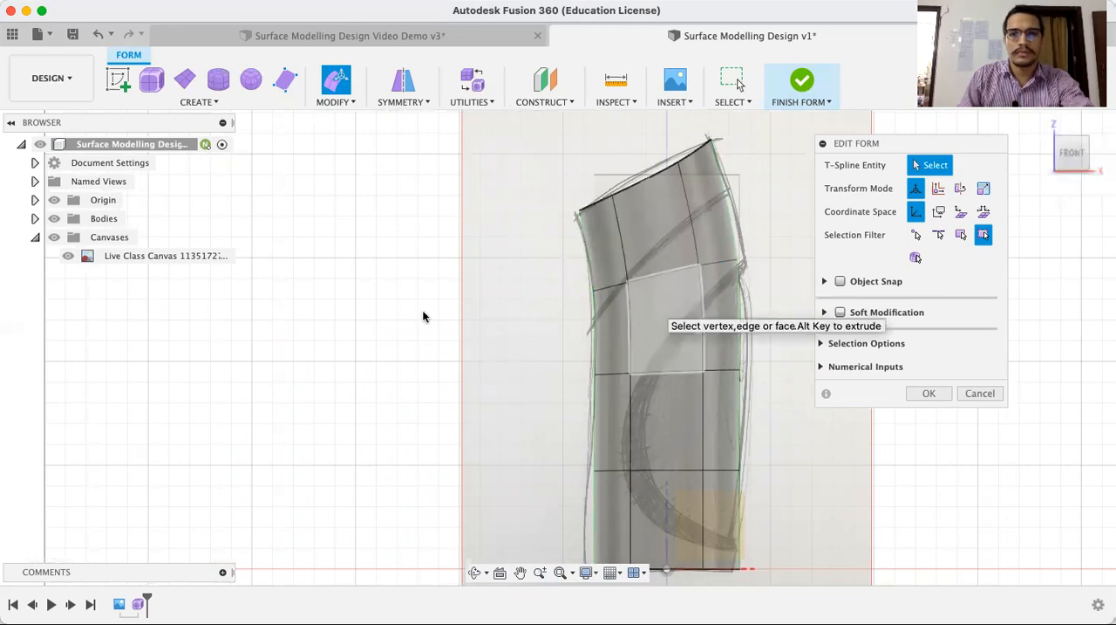
scroll(424, 316, down, 3)
middle_drag(424, 315, 321, 310)
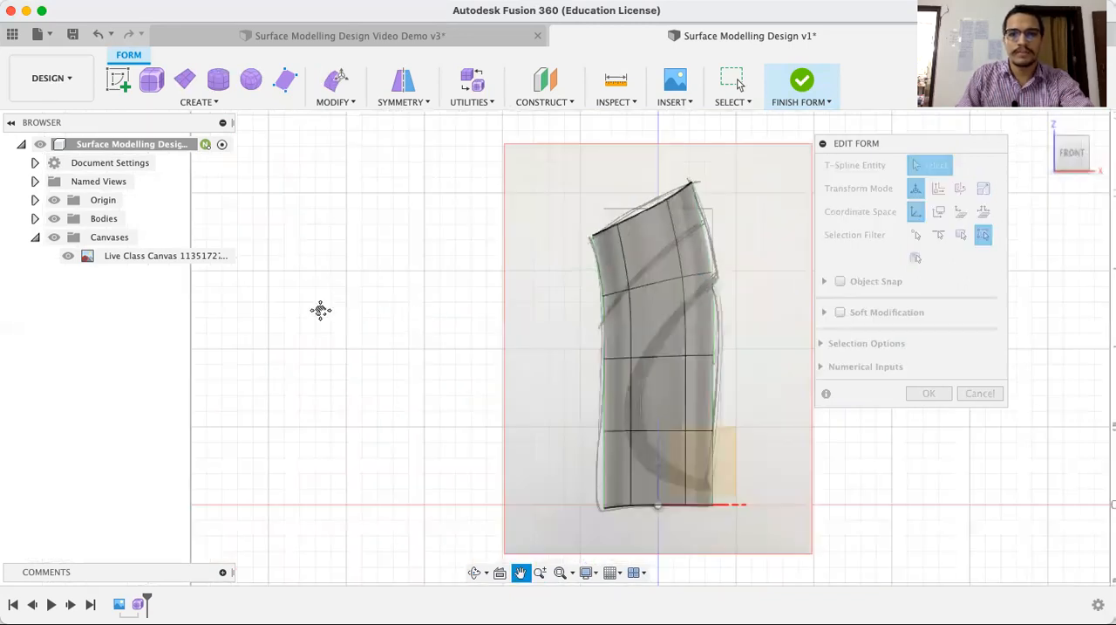
middle_drag(678, 359, 576, 356)
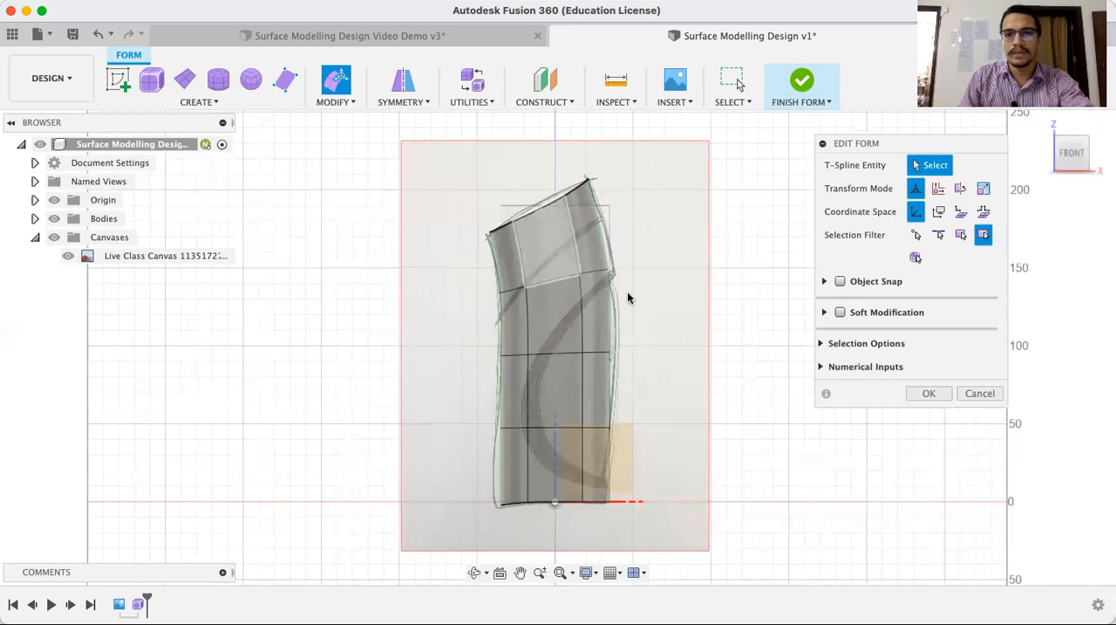
click(928, 395)
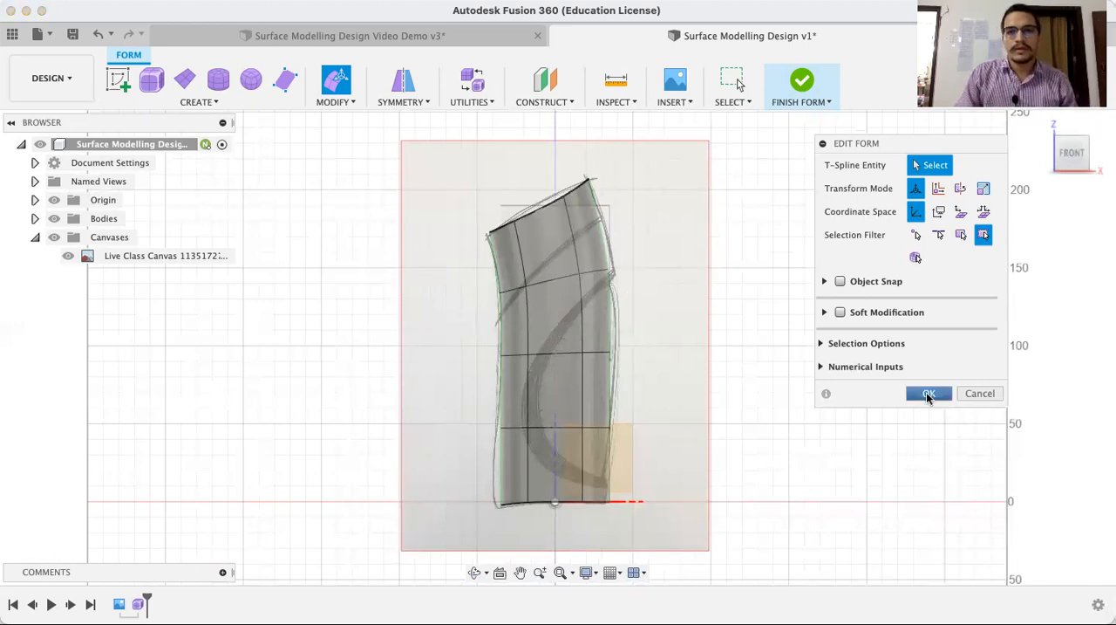
click(928, 394)
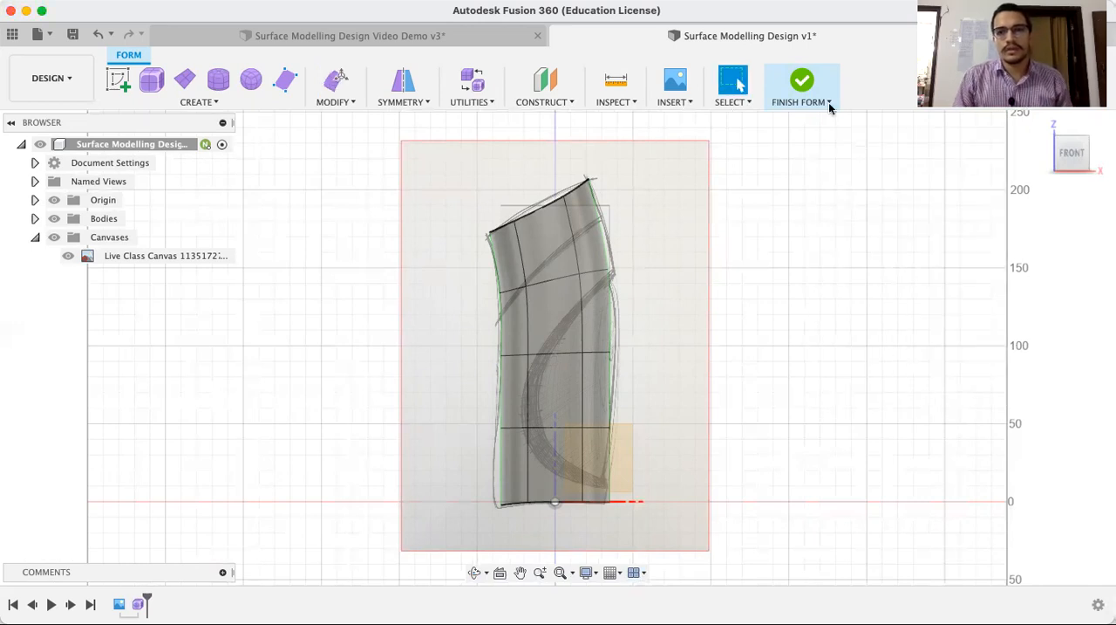
click(805, 82)
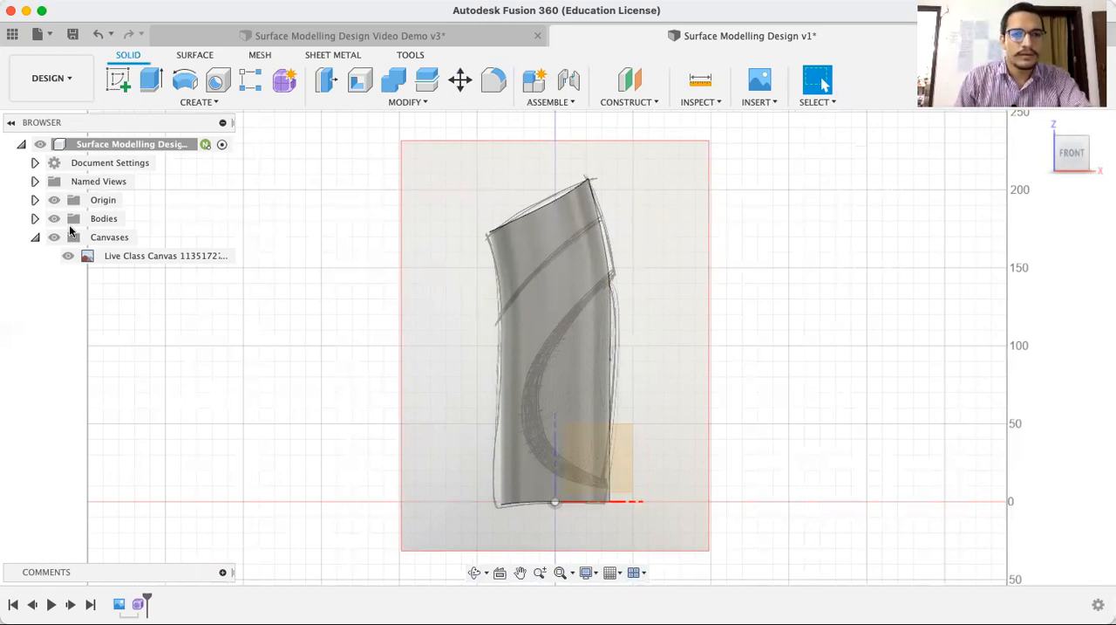
Temporarily hide the sketch canvas to examine the finished body's shape from the front and from an angle
click(73, 256)
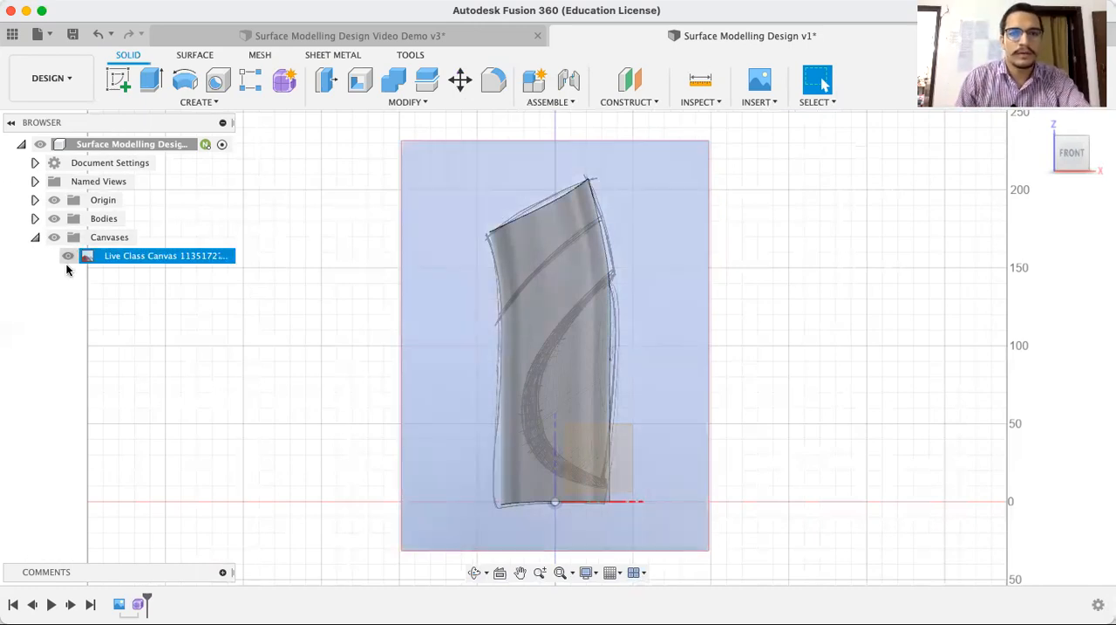
click(69, 255)
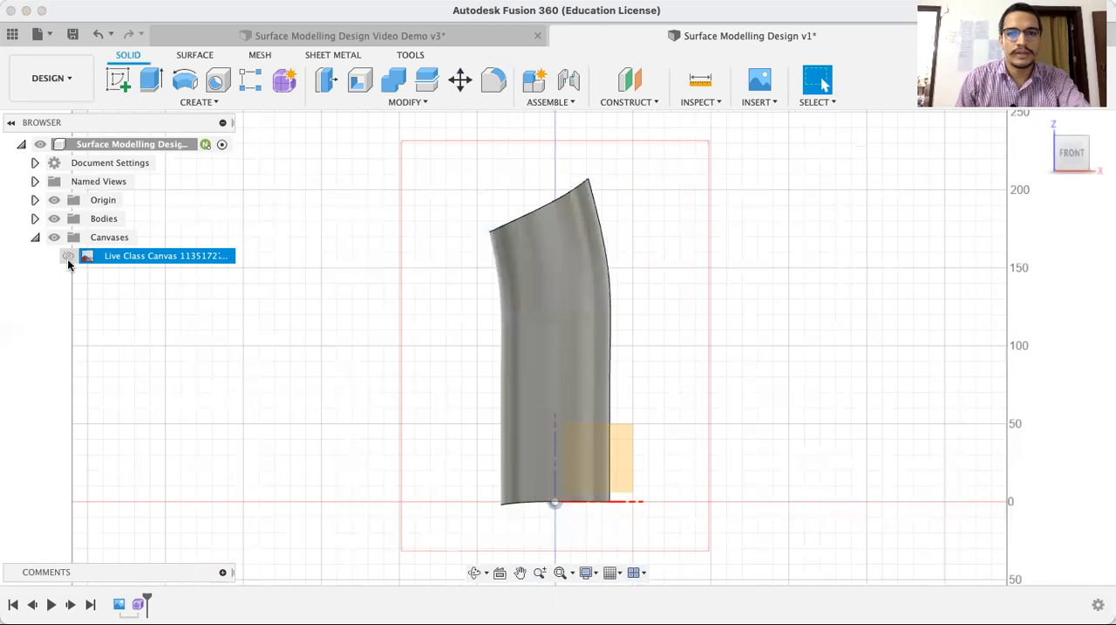
click(475, 572)
drag(690, 309, 471, 377)
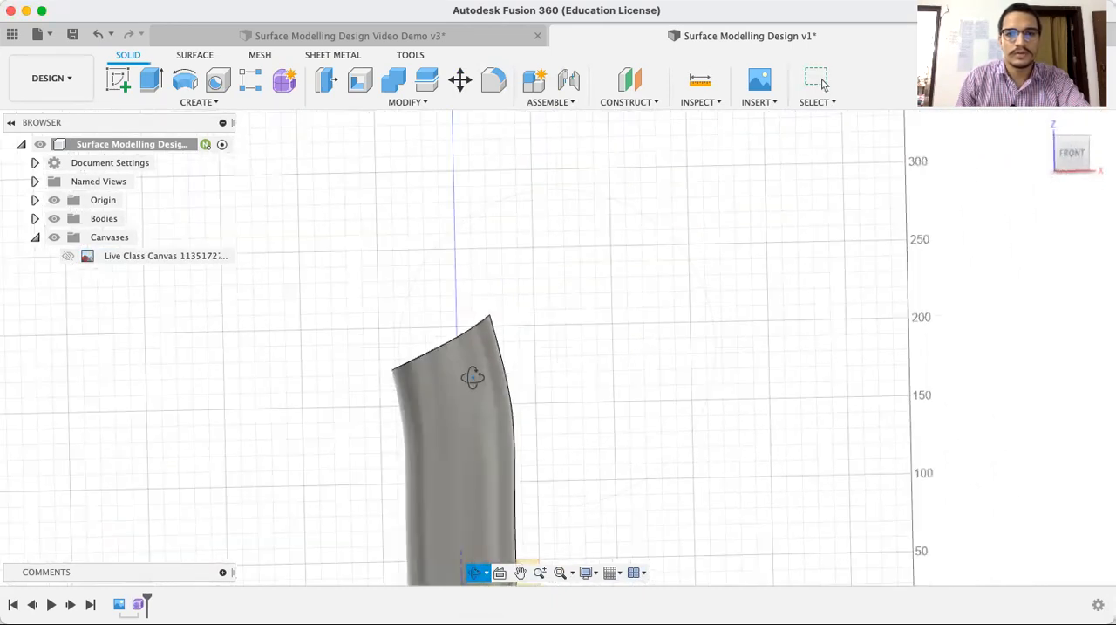
middle_drag(573, 267, 635, 181)
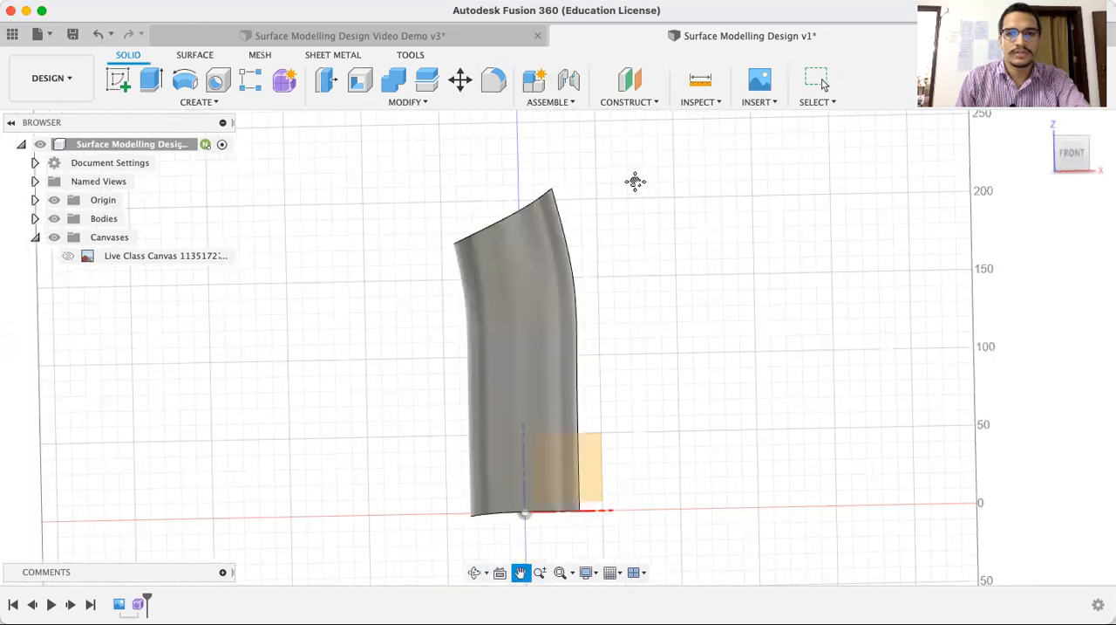
key(Escape)
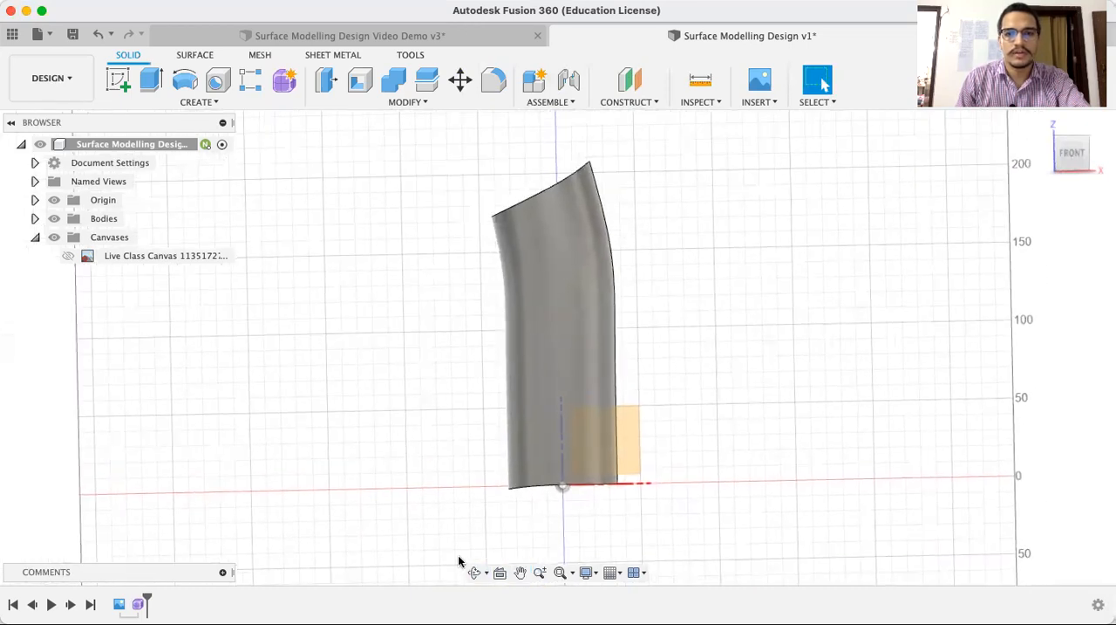
click(474, 572)
drag(669, 276, 659, 253)
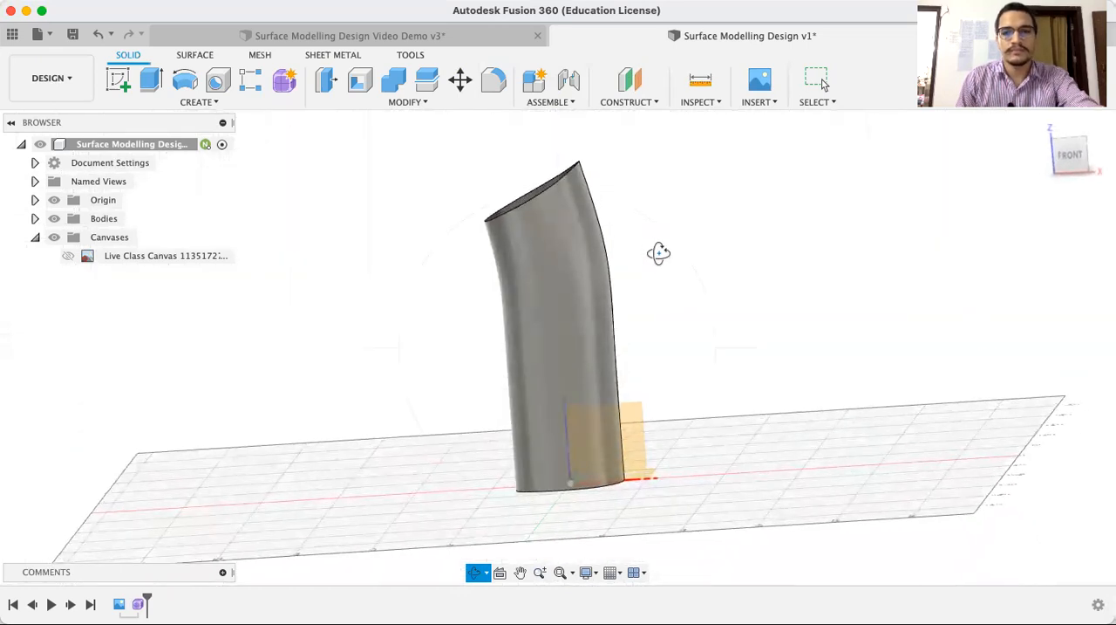
key(Escape)
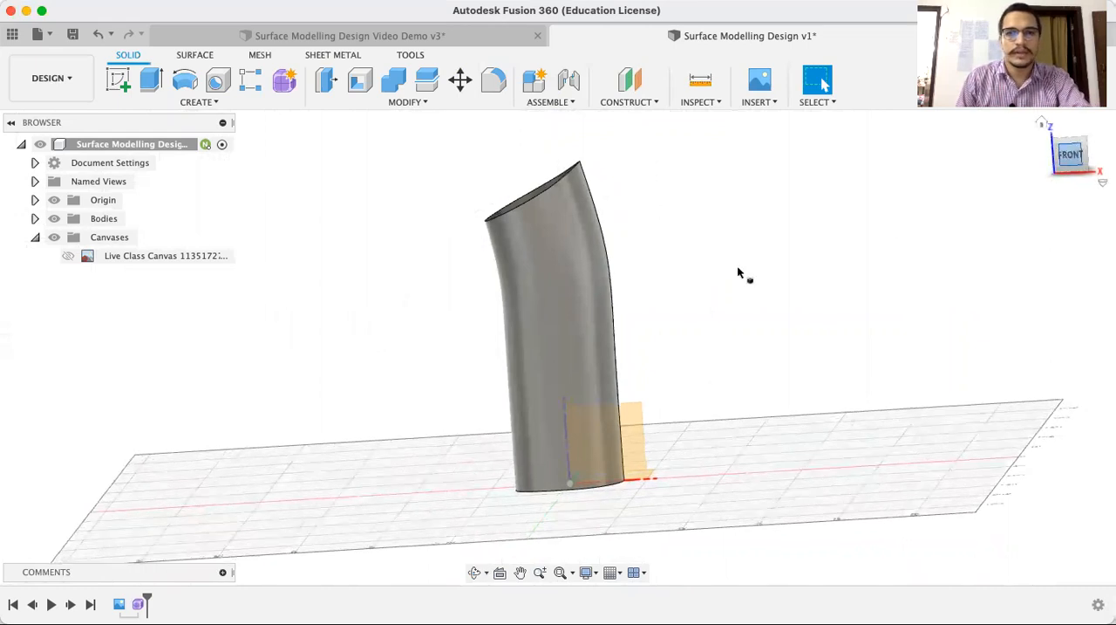
click(68, 256)
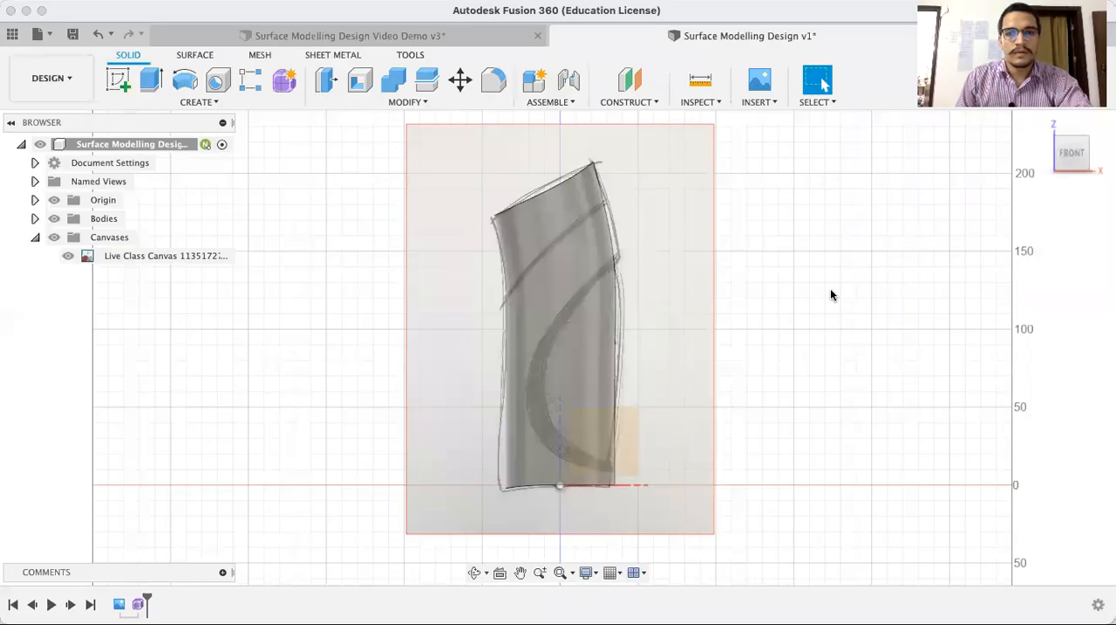
Start a new sketch on the front XZ origin plane, parallel to the canvas, and face it from the front
click(118, 79)
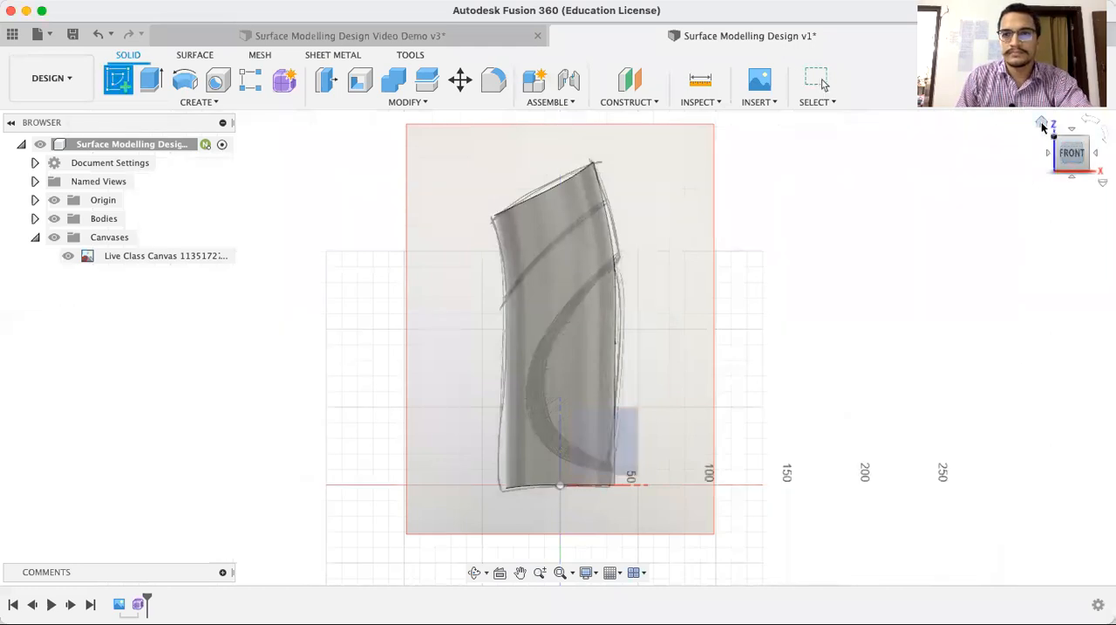
click(1042, 125)
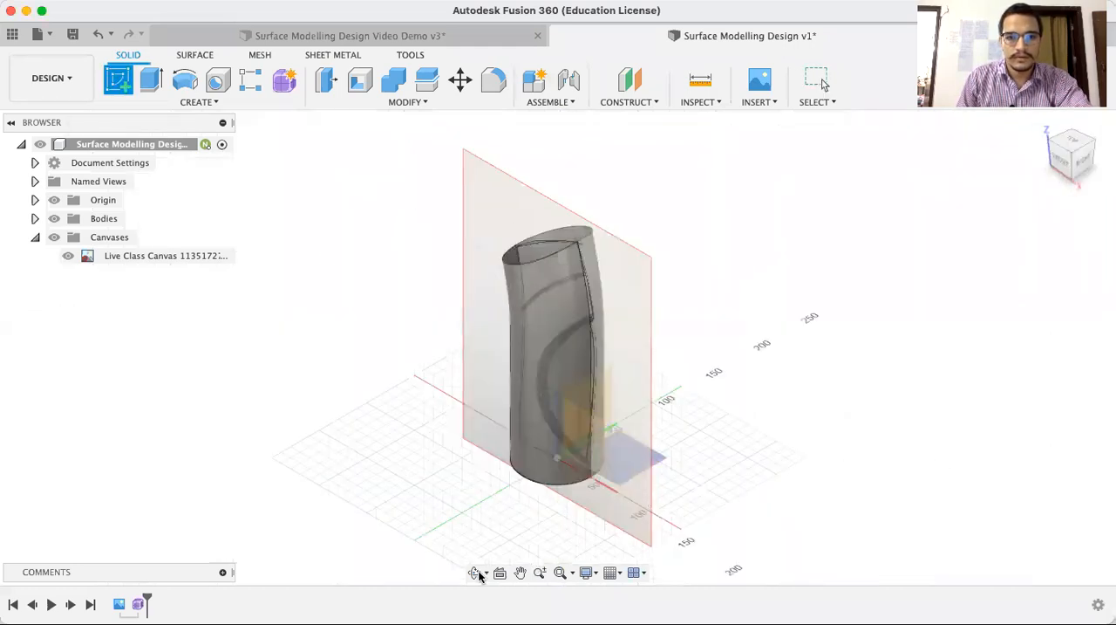
click(588, 439)
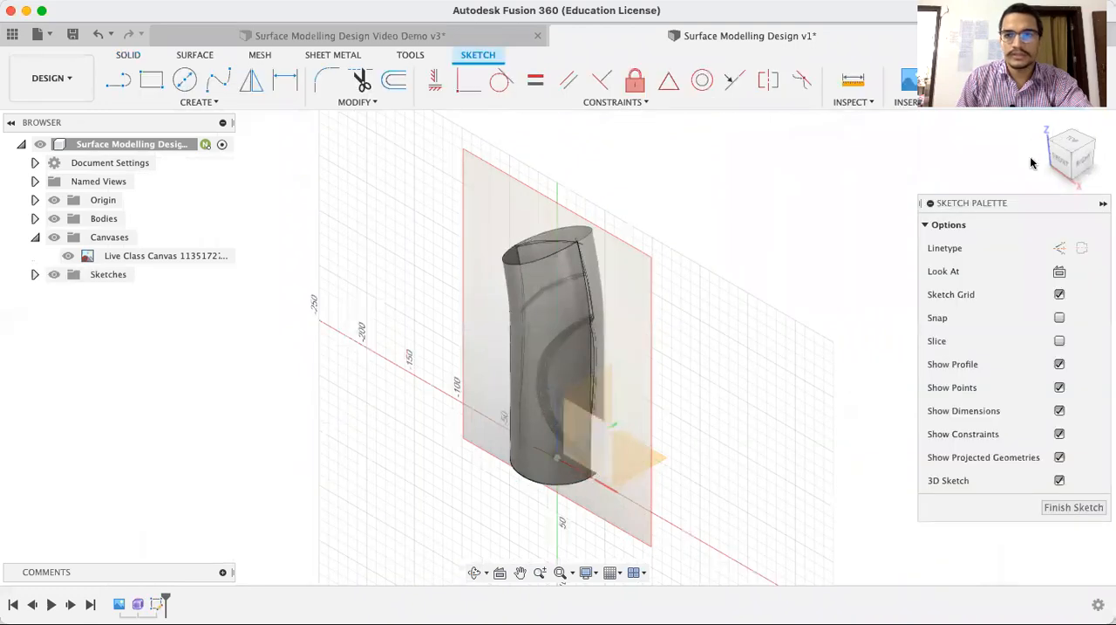
click(1066, 165)
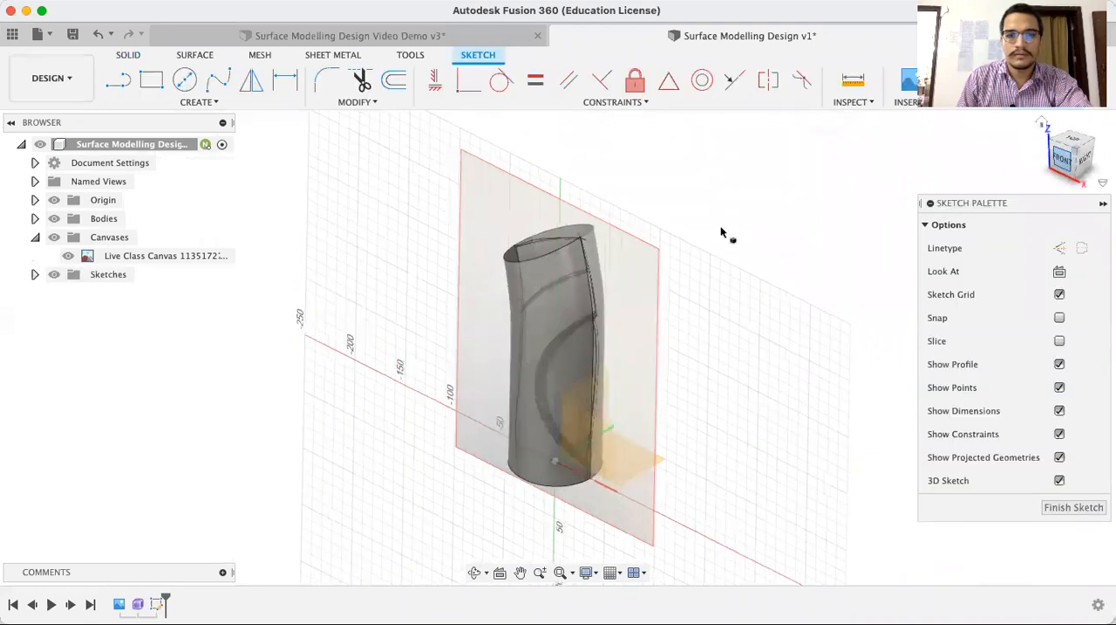
Draw a two-point fit point spline about 116 mm long over the canvas's upper diagonal curve, extending past both sides of the body
scroll(564, 293, up, 2)
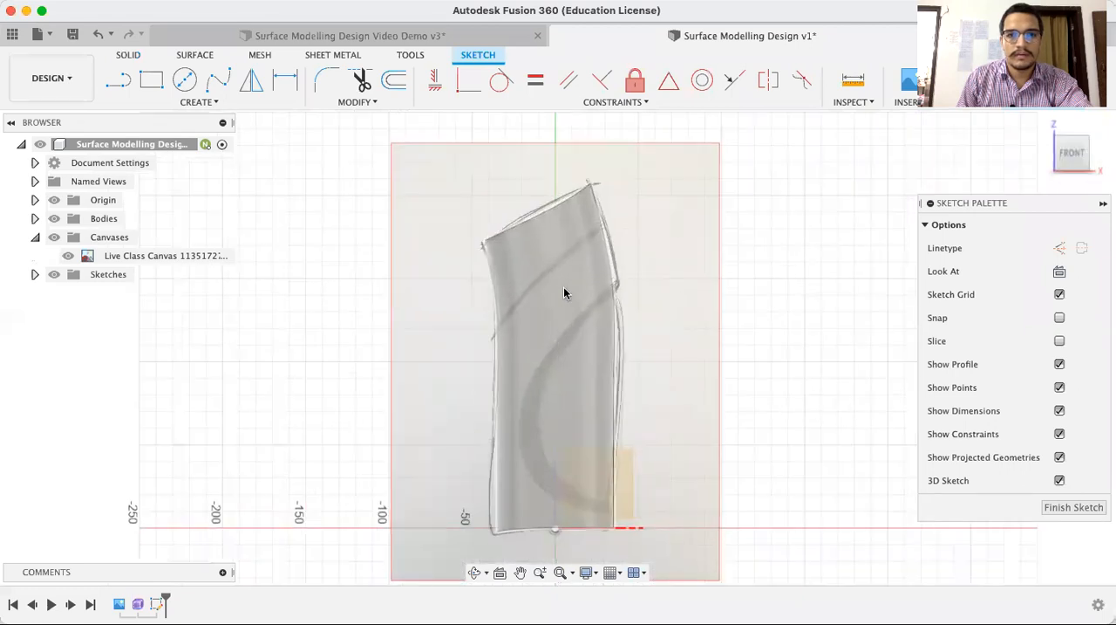
click(220, 104)
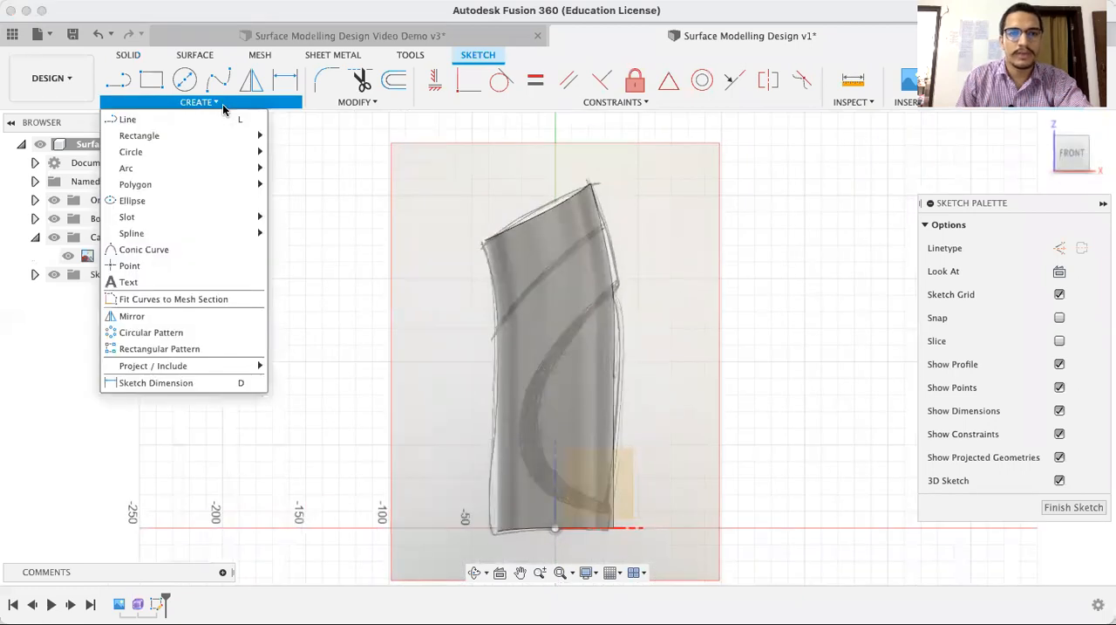
mouse_move(235, 170)
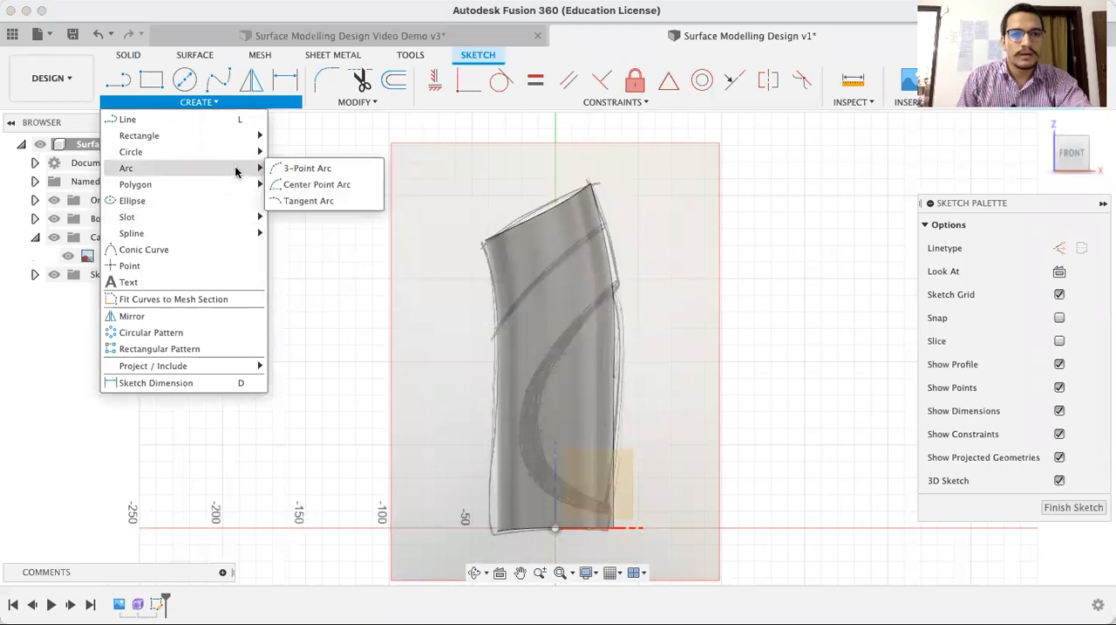
mouse_move(231, 236)
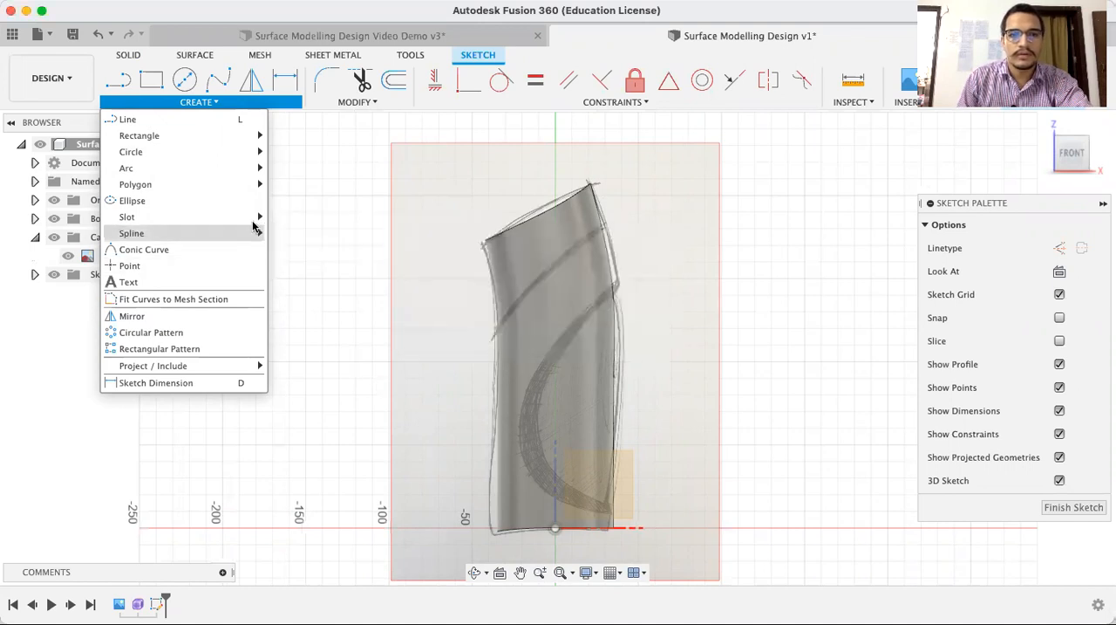
mouse_move(254, 220)
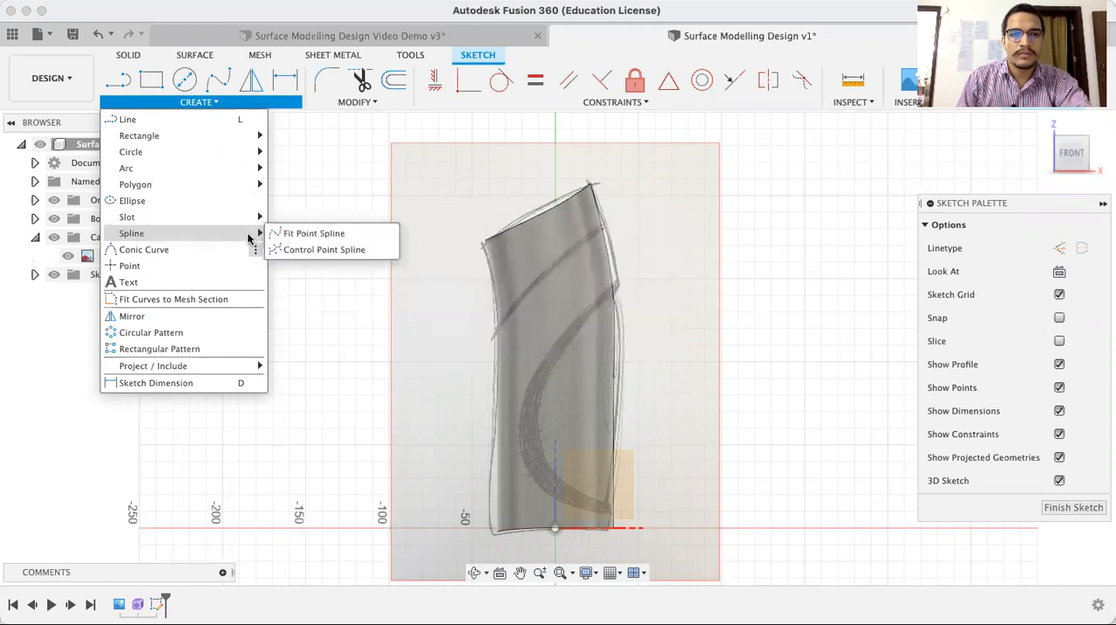
click(307, 232)
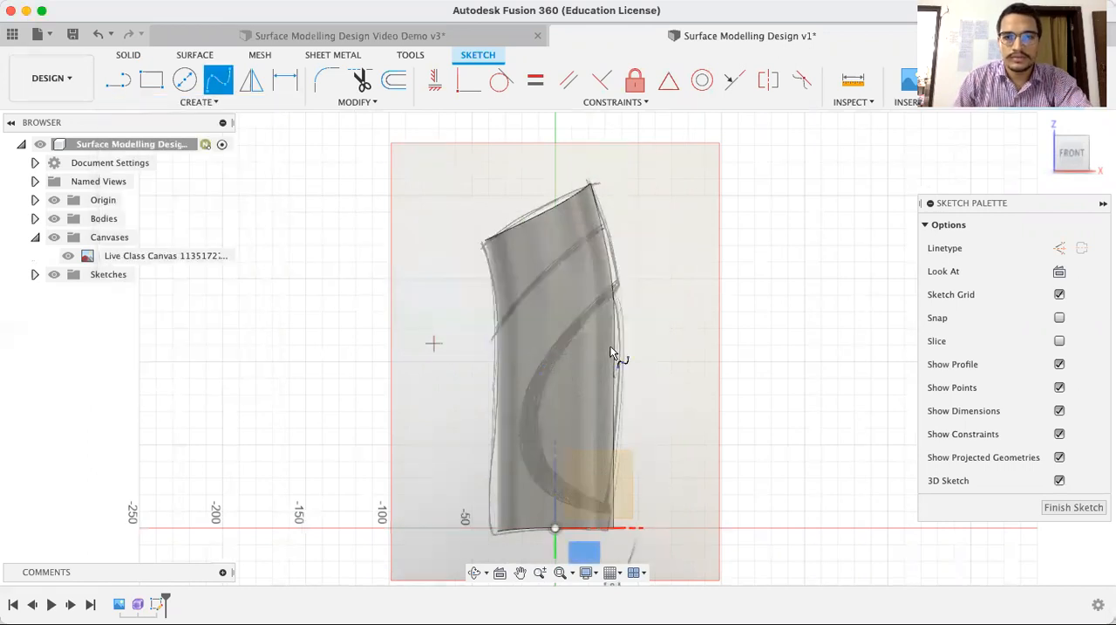
scroll(611, 353, up, 2)
click(447, 341)
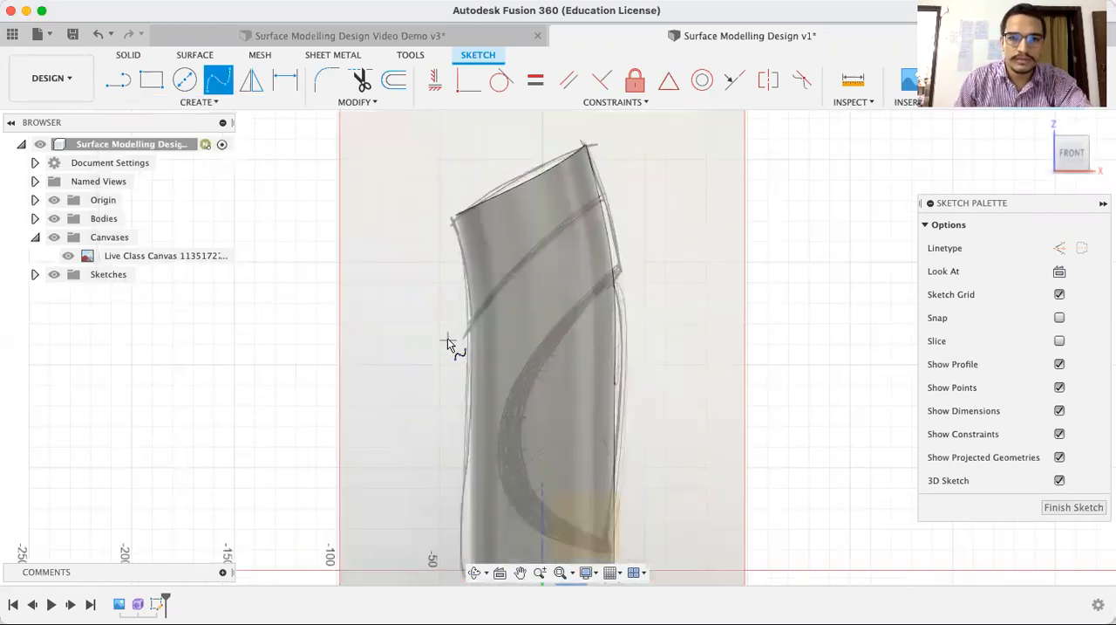
click(617, 173)
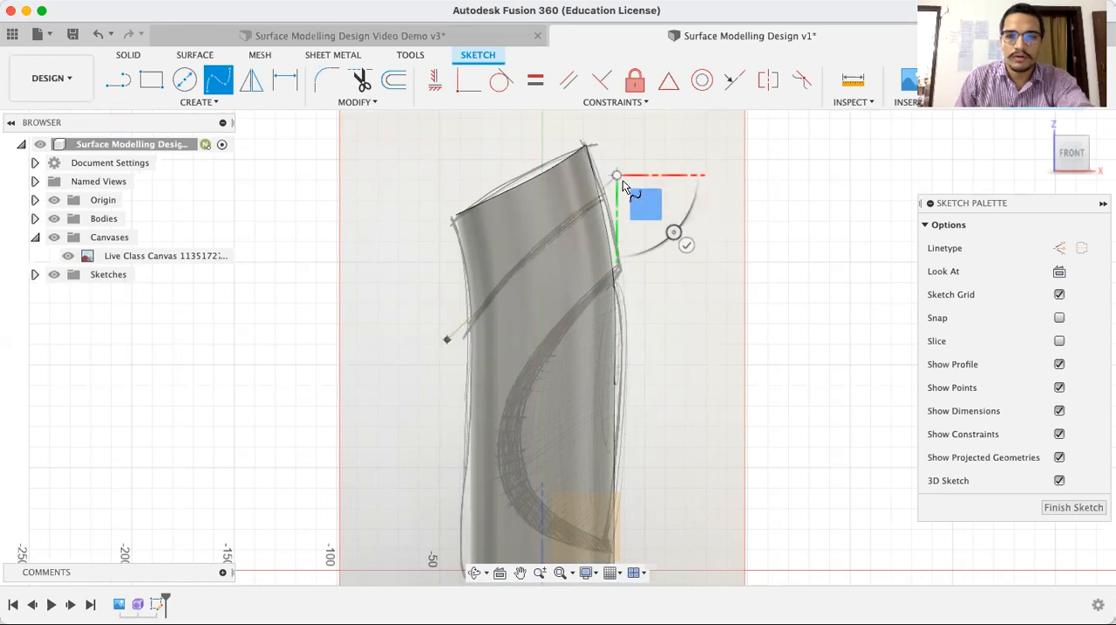
key(Escape)
Select and reposition the still straight upper spline slightly along the canvas's upper diagonal curve
scroll(527, 312, up, 3)
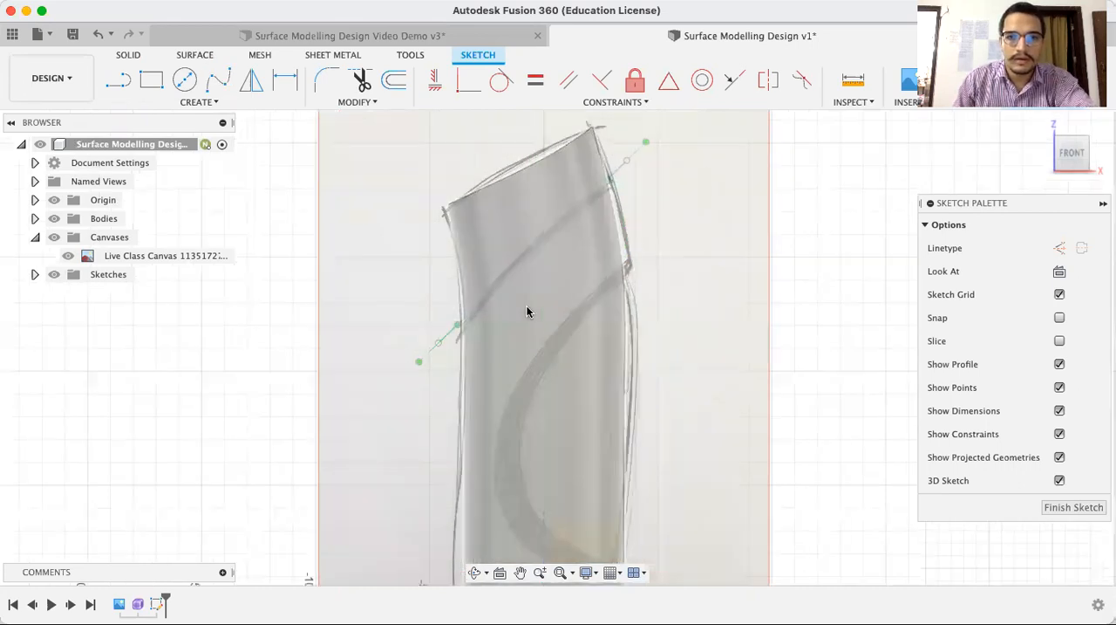
scroll(526, 311, up, 2)
middle_drag(529, 311, 478, 408)
scroll(480, 371, down, 4)
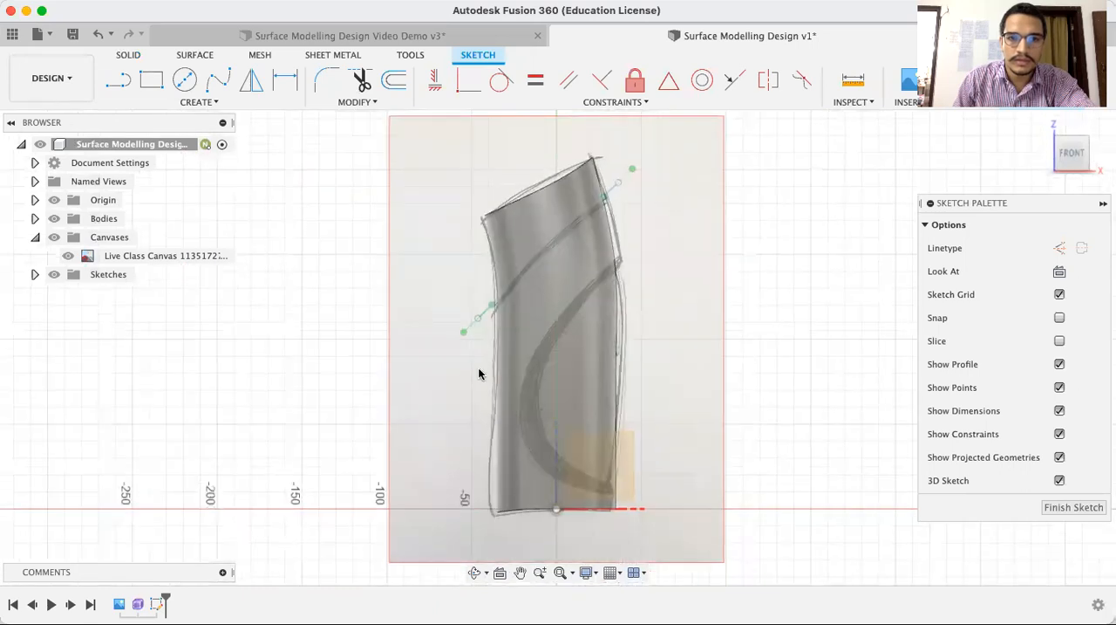
scroll(628, 192, up, 4)
middle_drag(698, 244, 683, 277)
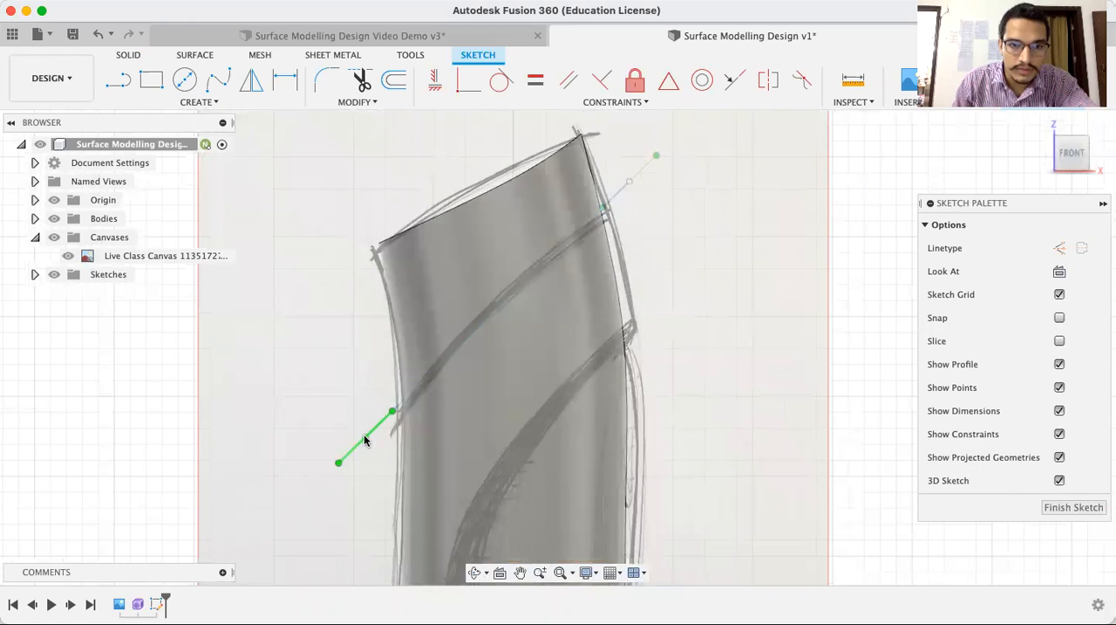
drag(367, 443, 370, 446)
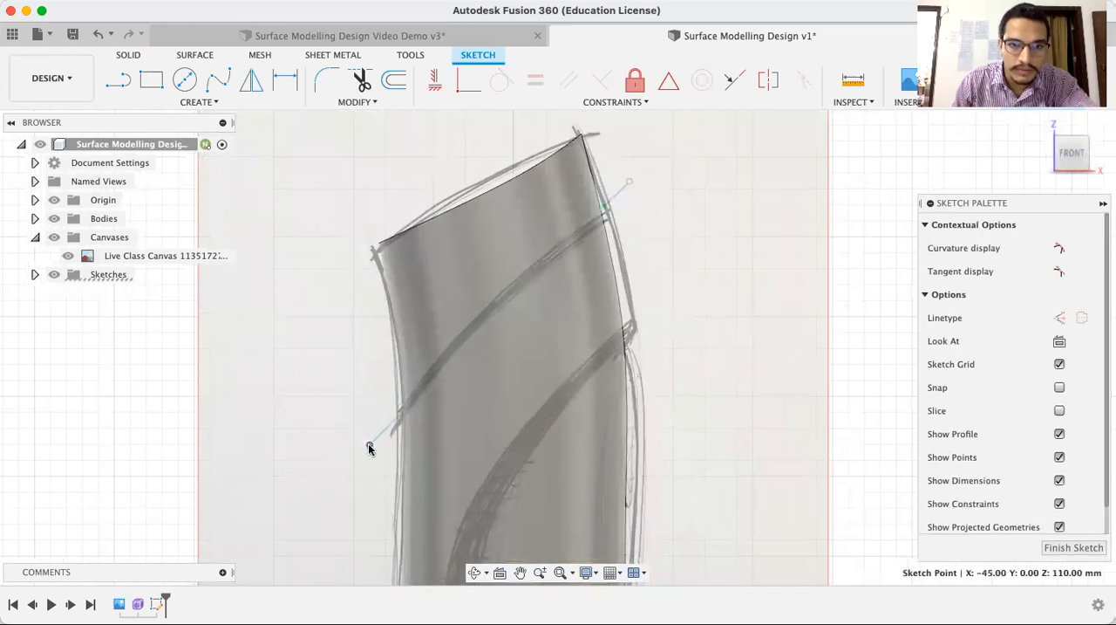
drag(487, 334, 473, 319)
click(337, 451)
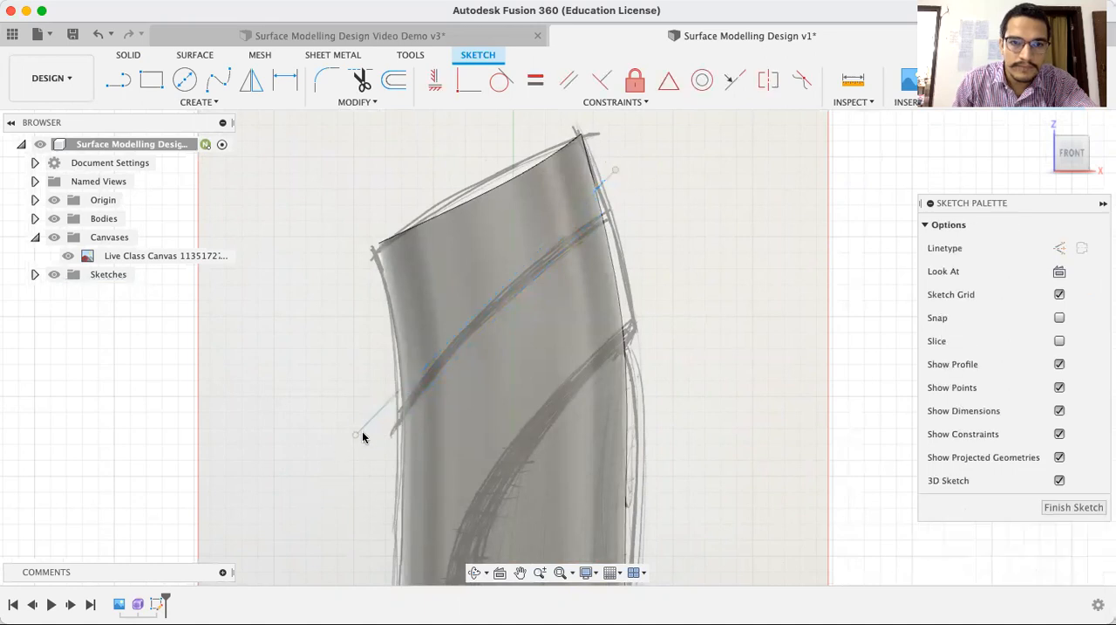
Bend the upper spline with its end tangent handles and shift it onto the canvas's upper diagonal curve
click(364, 425)
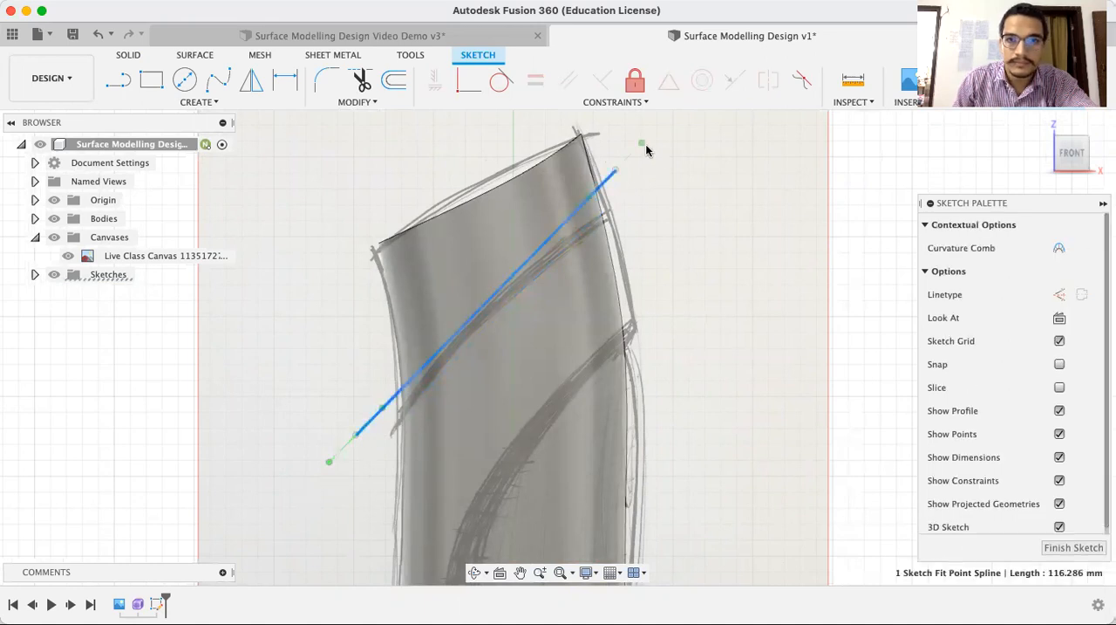
drag(642, 143, 651, 161)
drag(528, 226, 537, 235)
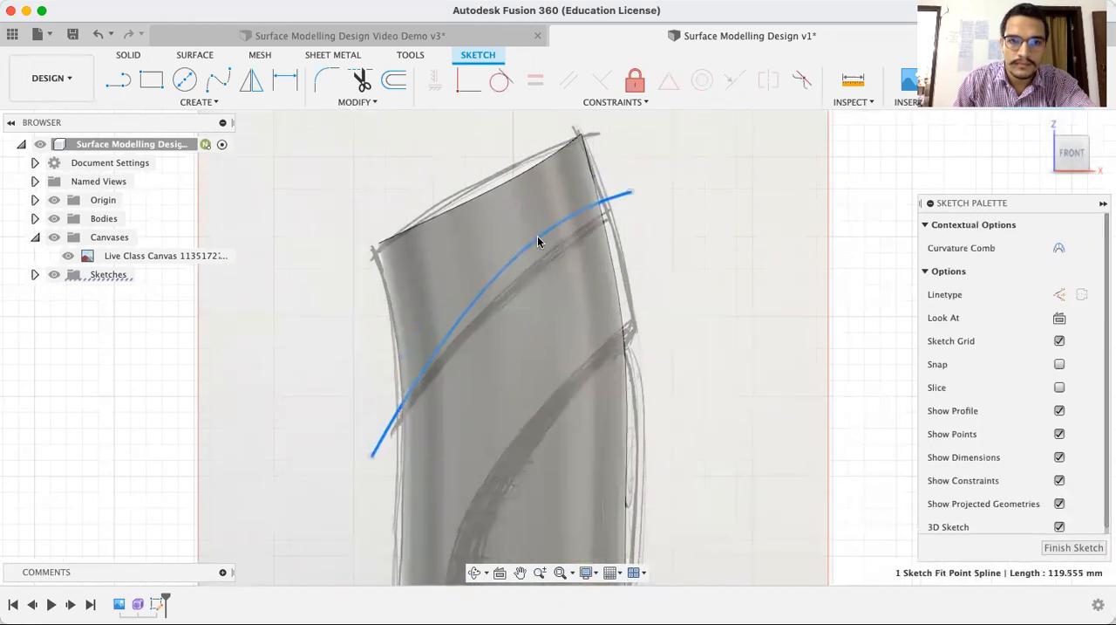
click(656, 205)
click(631, 193)
drag(670, 185, 668, 177)
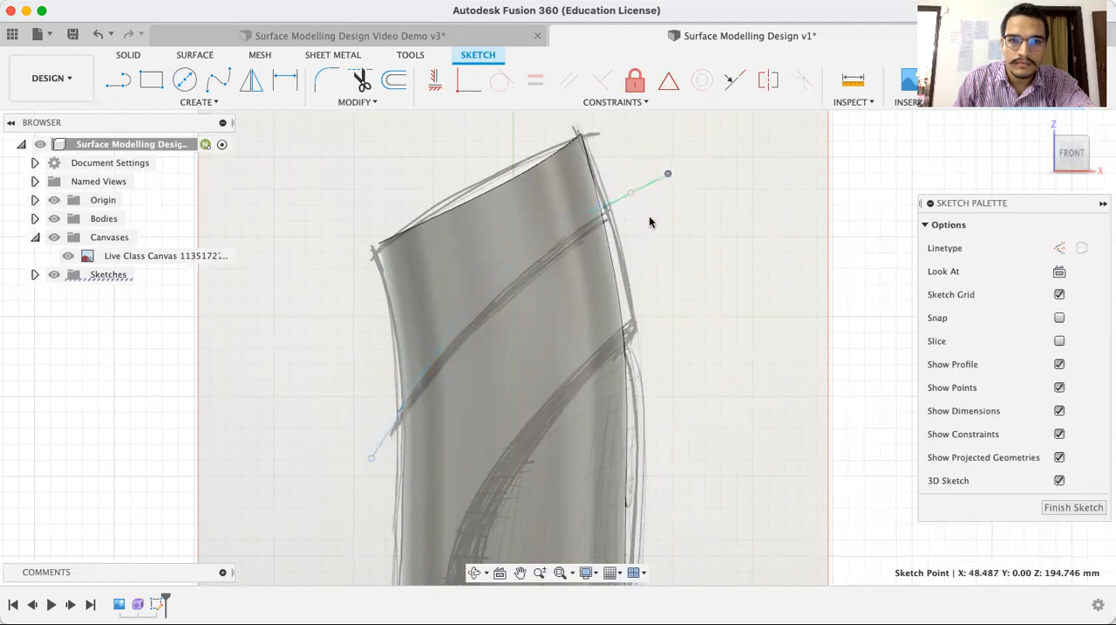
Fine-tune the position and higher-end tangent of the upper spline so it follows the drawn curve more closely
click(380, 437)
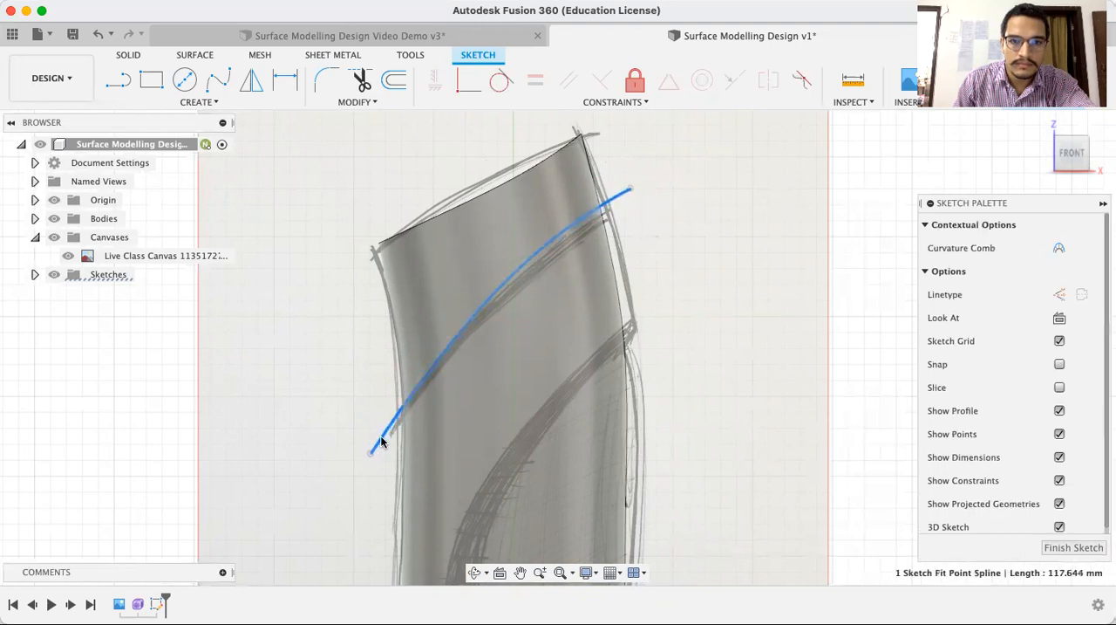
click(655, 189)
click(627, 189)
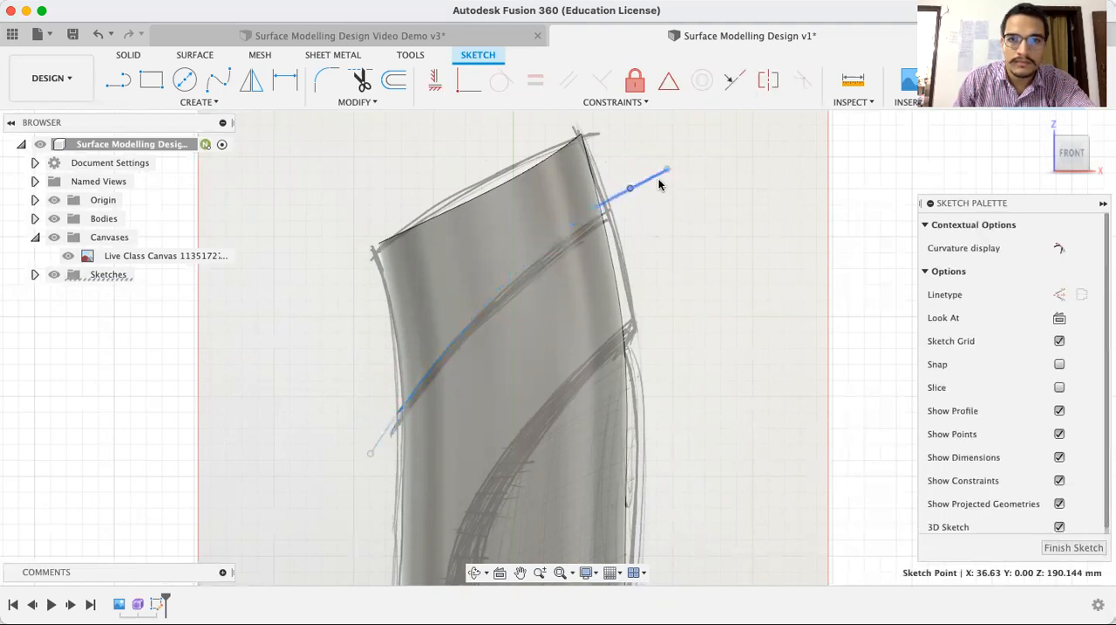
drag(669, 176, 666, 169)
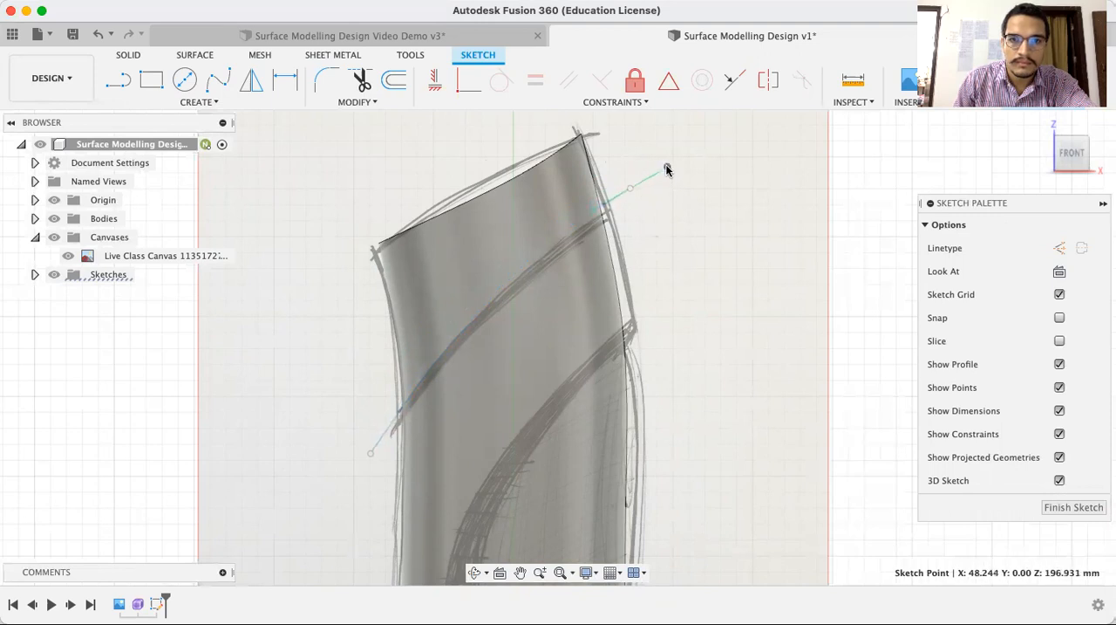
click(576, 230)
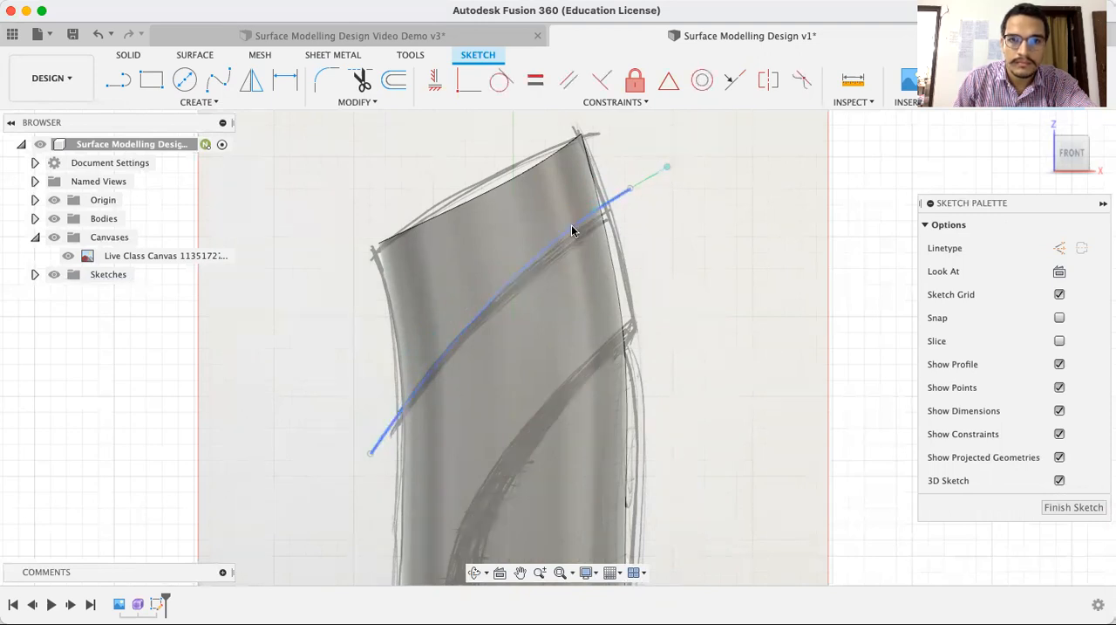
click(576, 231)
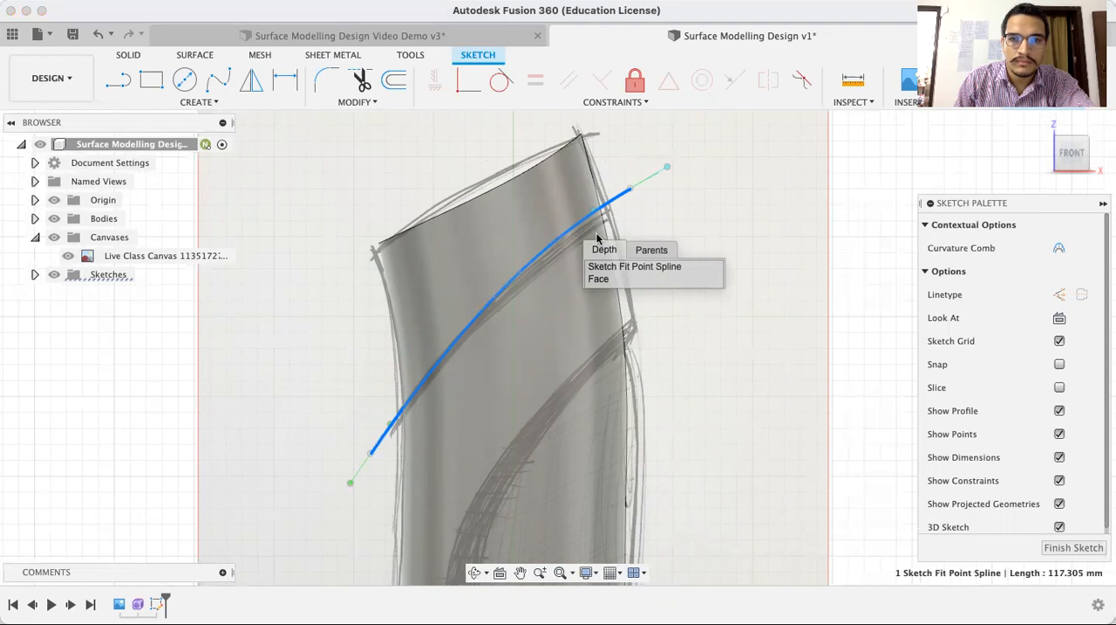
click(735, 220)
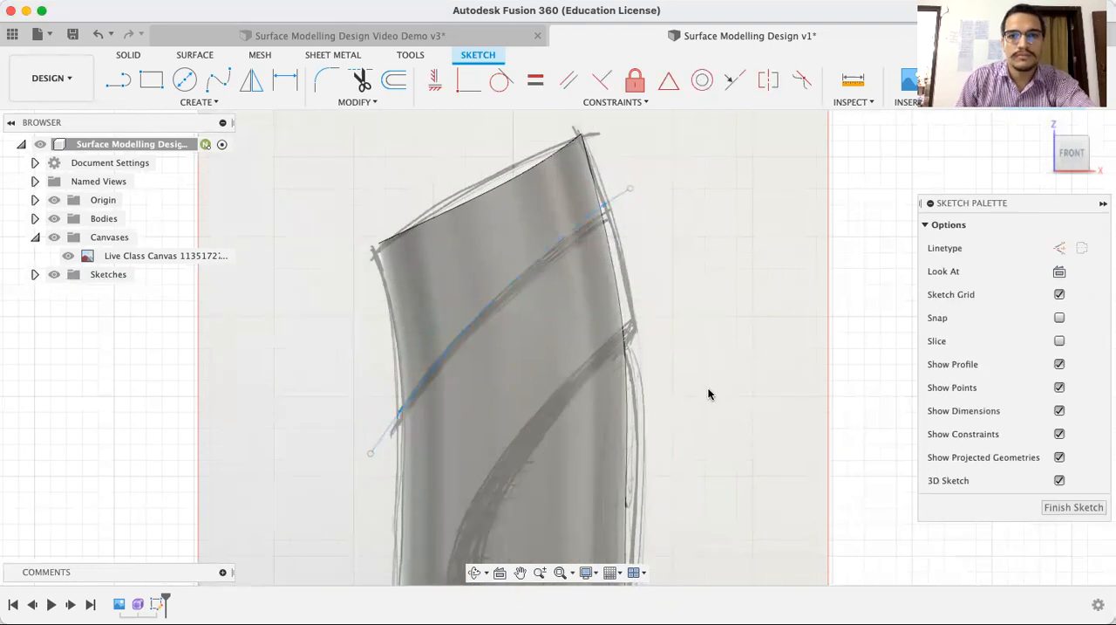
Draw a three-point fit point spline about 223 mm long along the outer edge of the large C-shaped band, ending beyond the body
scroll(707, 401, down, 4)
mouse_move(802, 409)
middle_down()
mouse_move(705, 319)
mouse_move(703, 281)
middle_up()
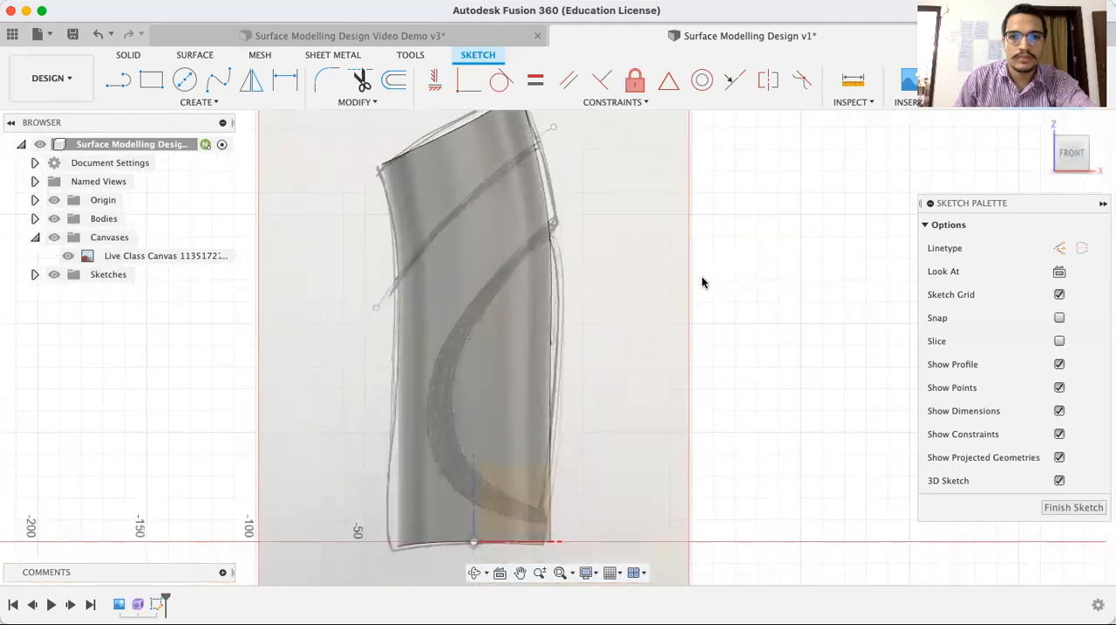
click(222, 90)
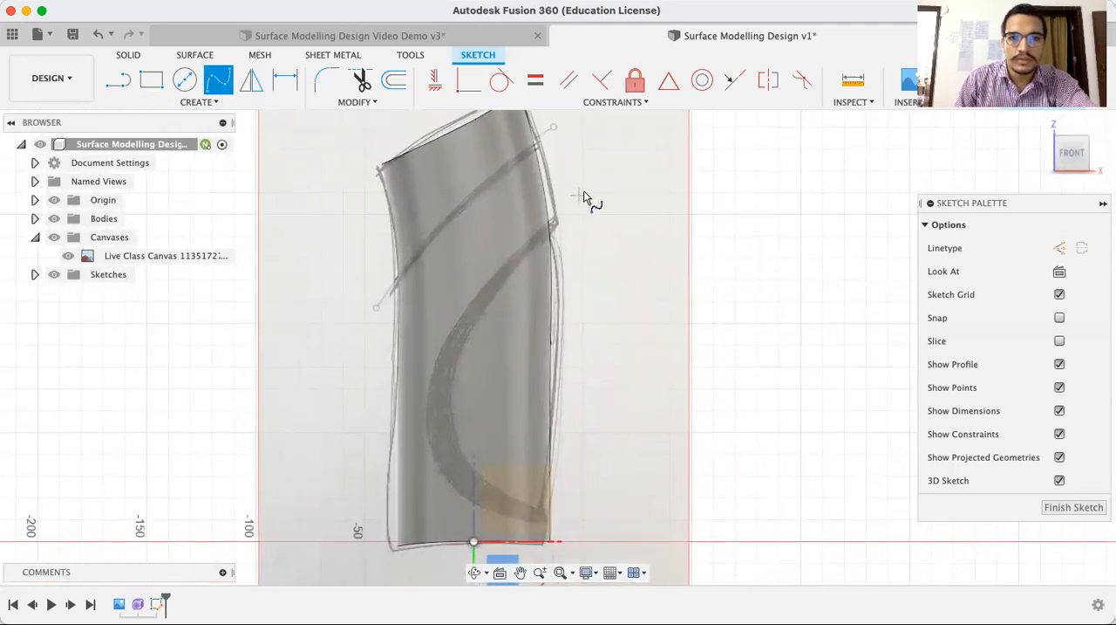
click(585, 190)
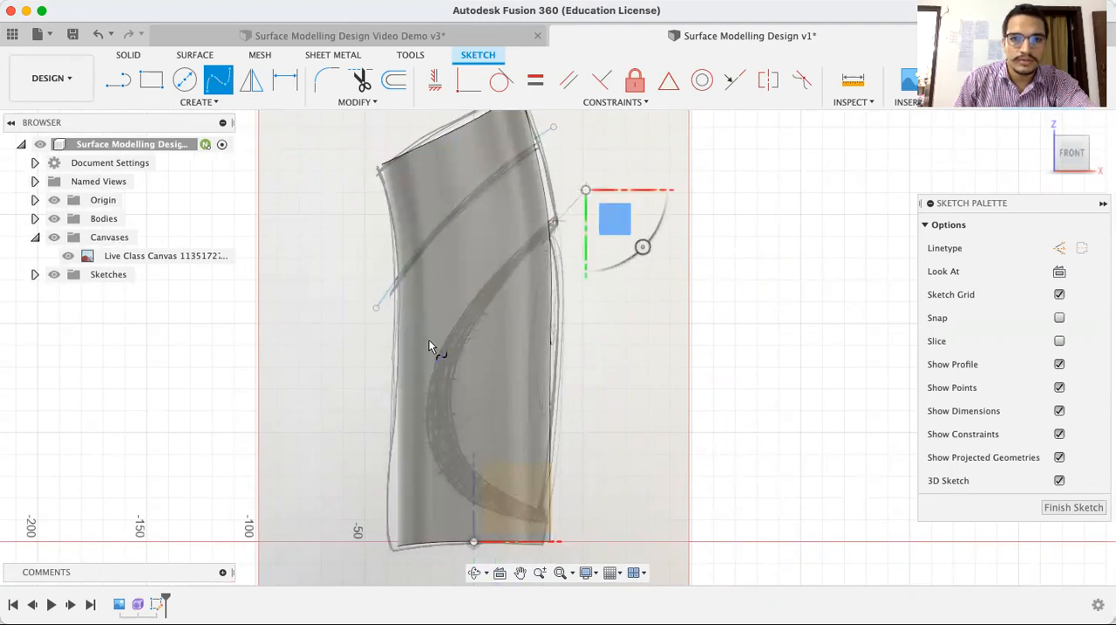
click(422, 424)
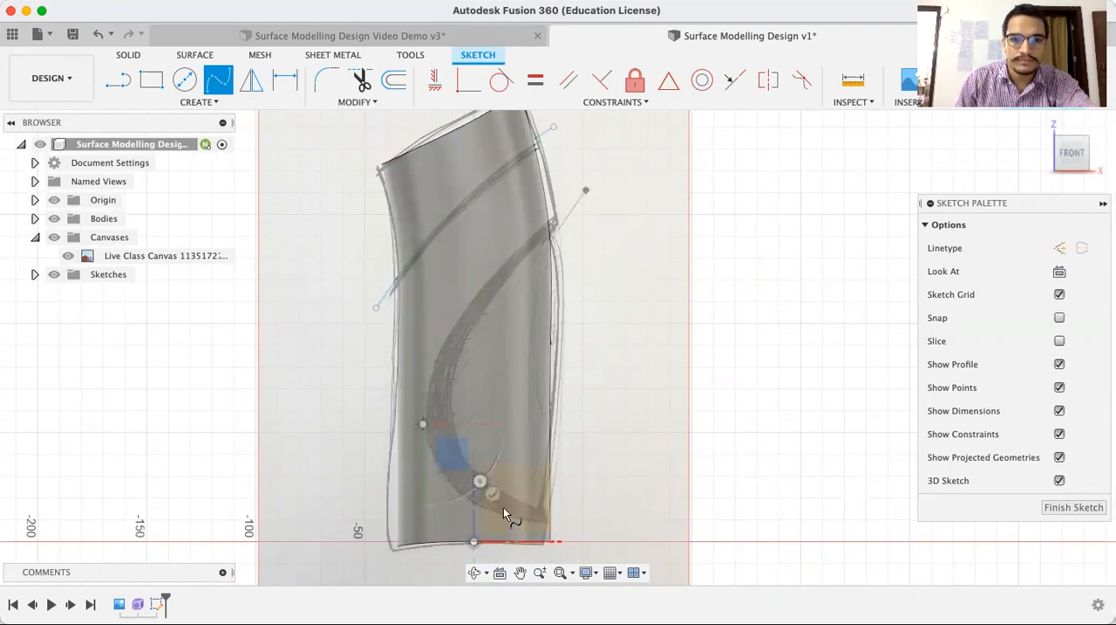
click(574, 524)
key(Escape)
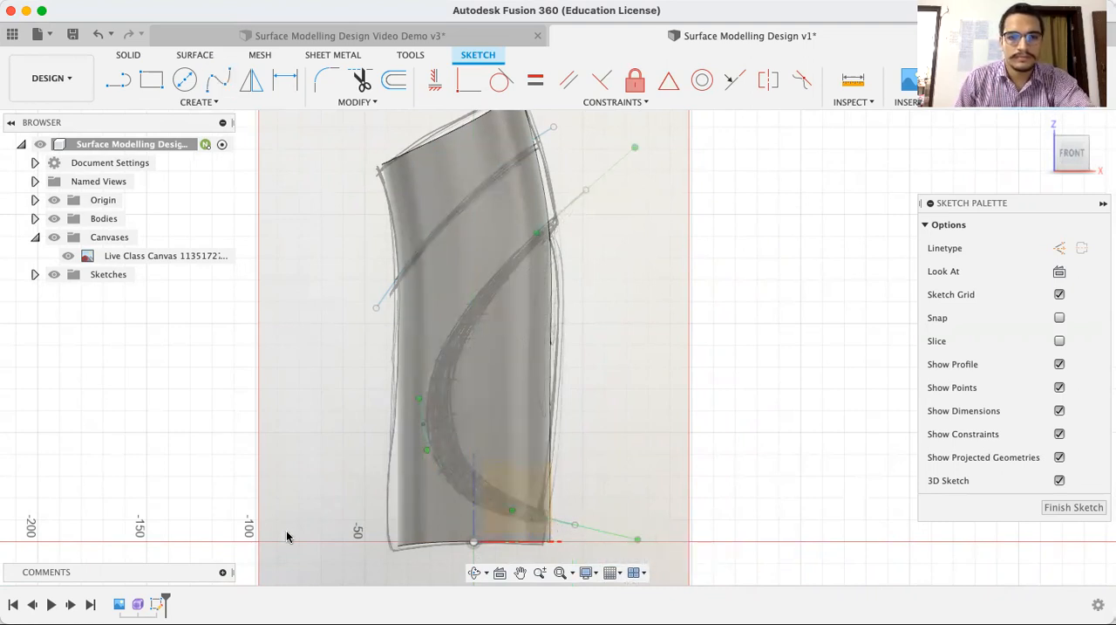
click(788, 321)
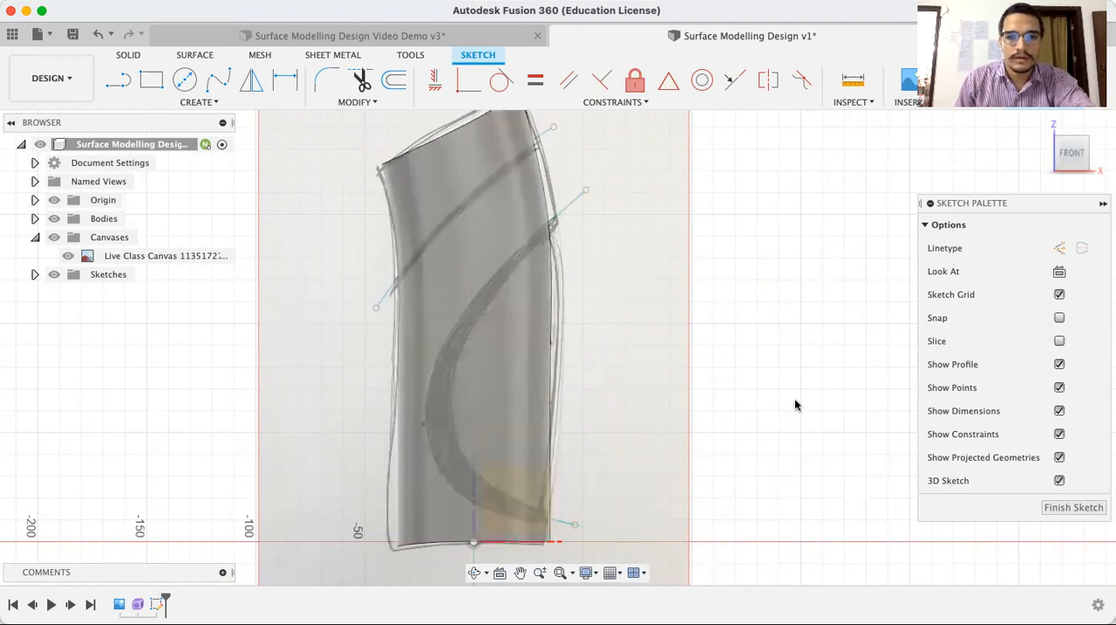
Adjust the tangent handle at the lower end of the C-shaped spline to match the band's outer edge
scroll(559, 310, up, 3)
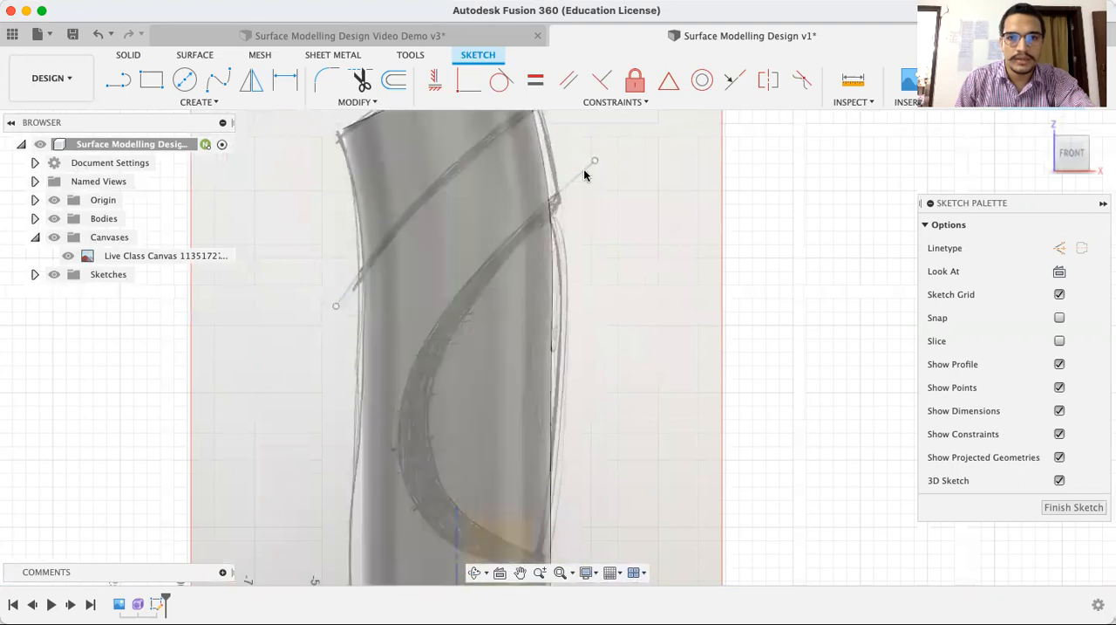
click(581, 174)
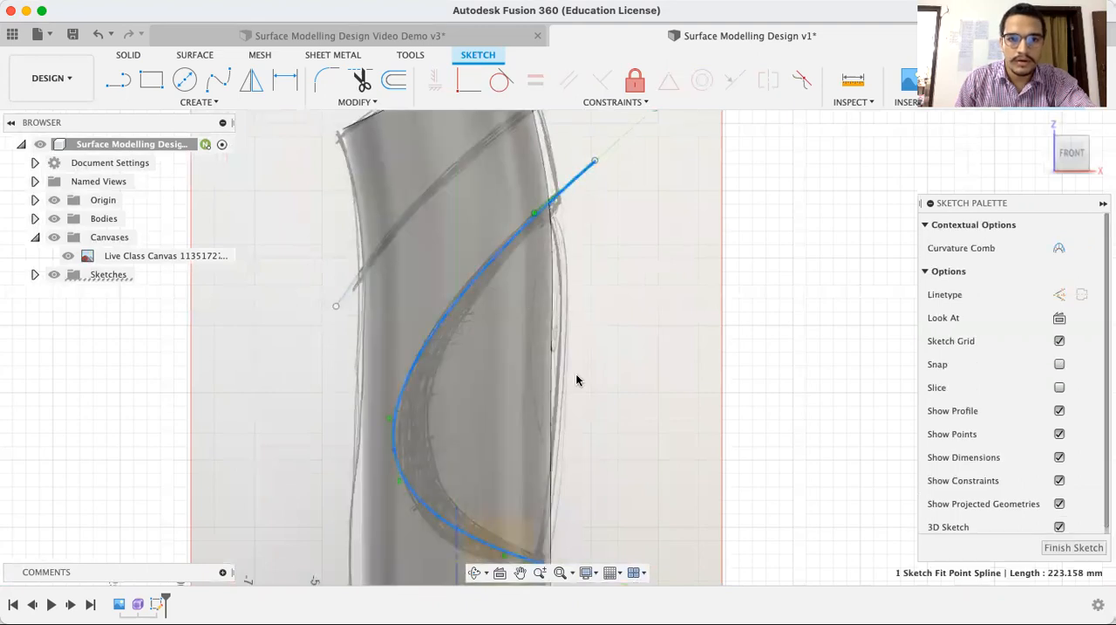
scroll(576, 379, down, 3)
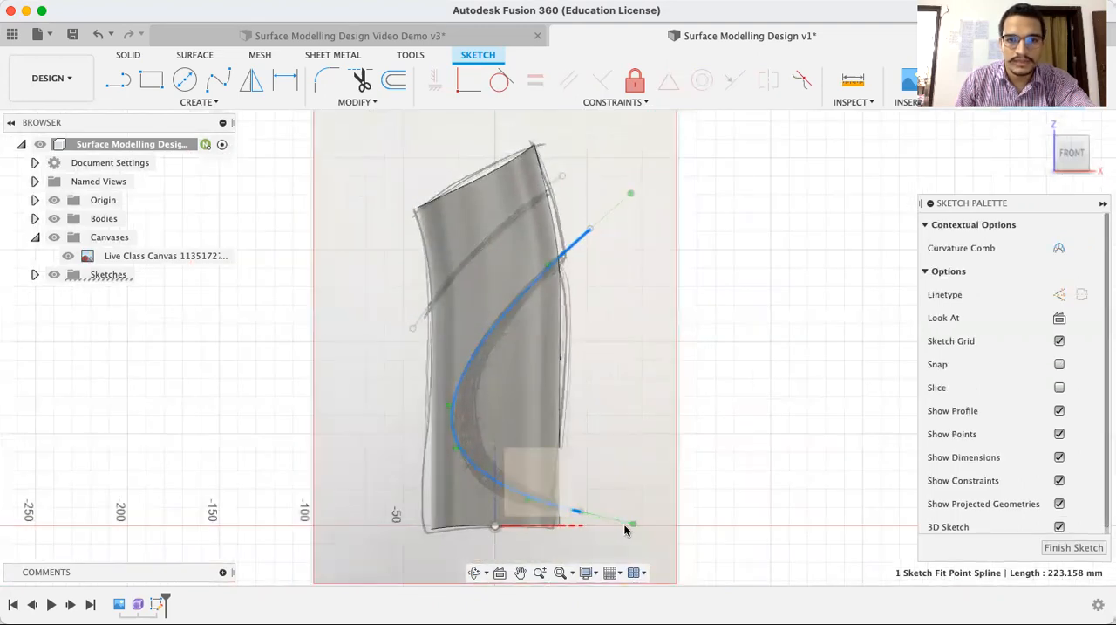
click(526, 507)
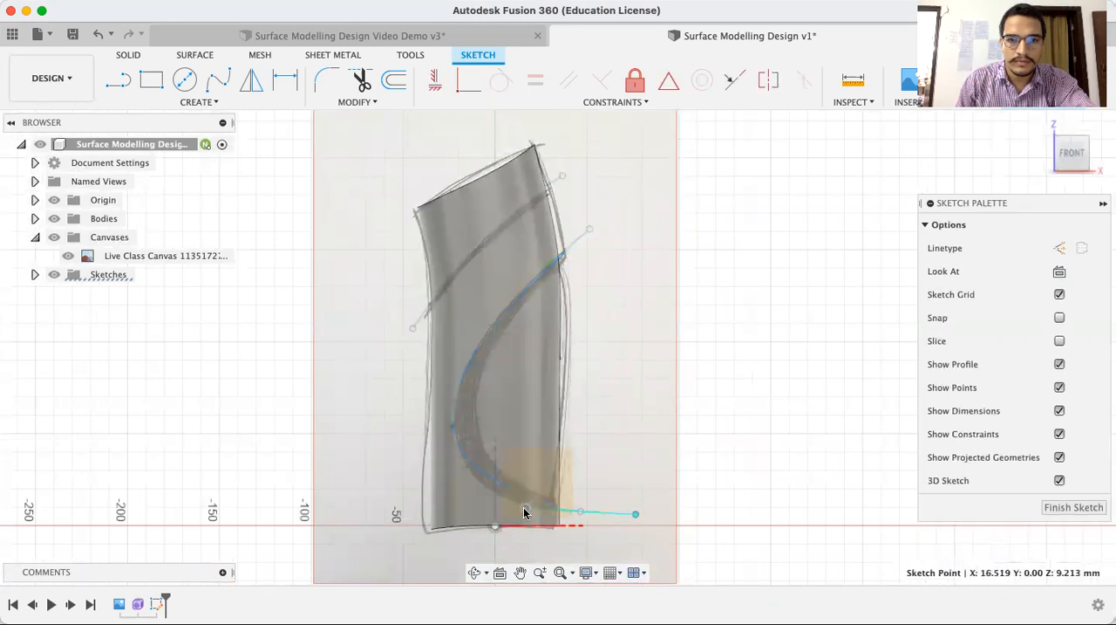
drag(524, 512, 526, 509)
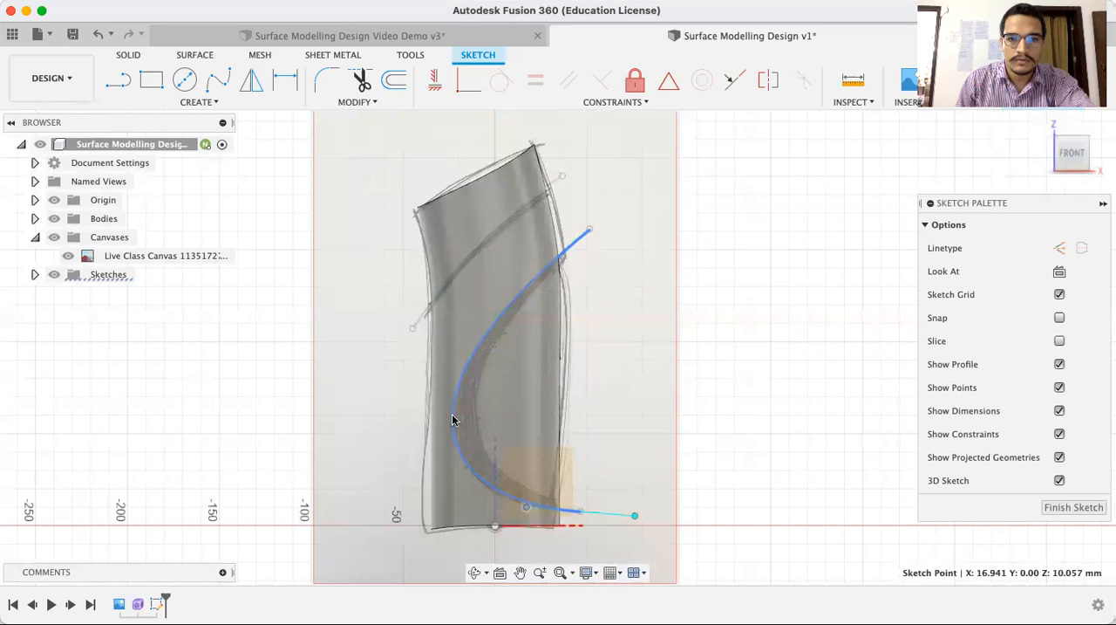
click(689, 323)
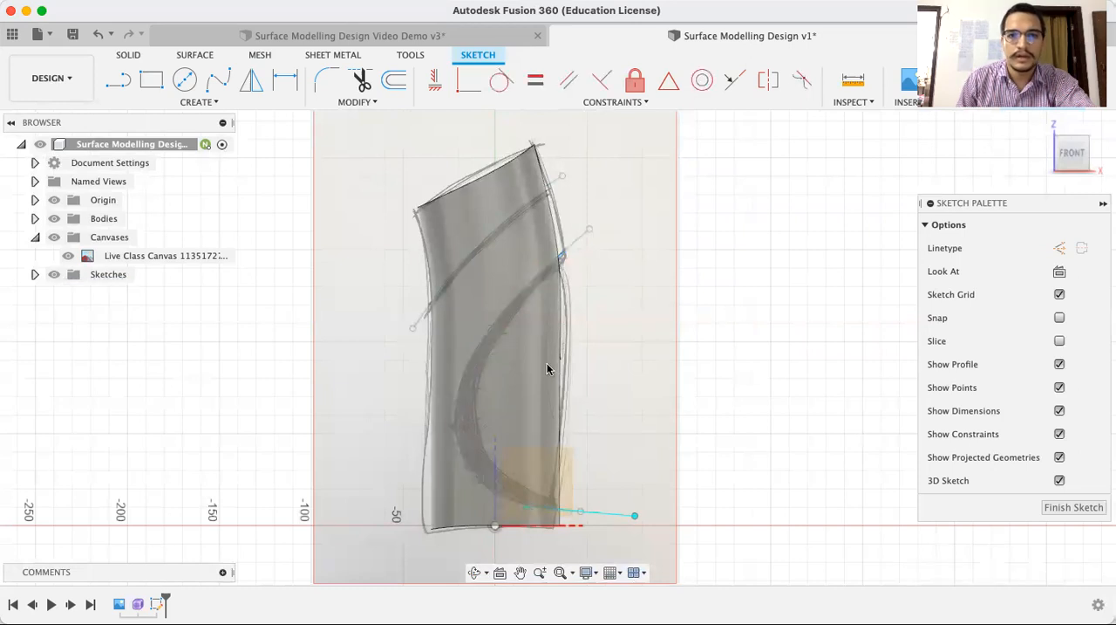
click(218, 79)
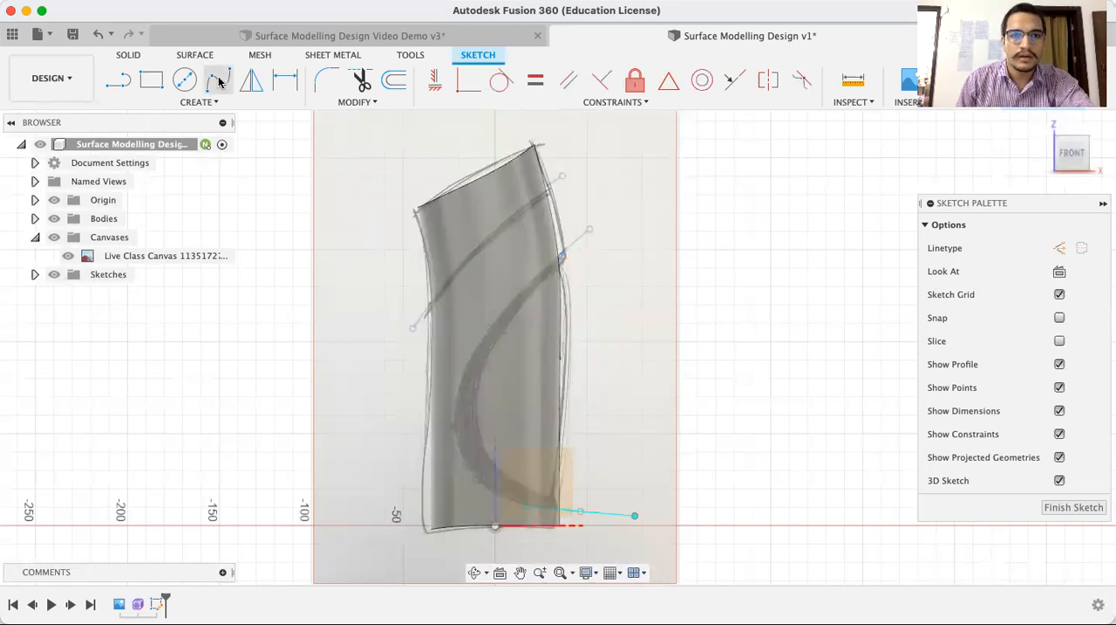
click(591, 249)
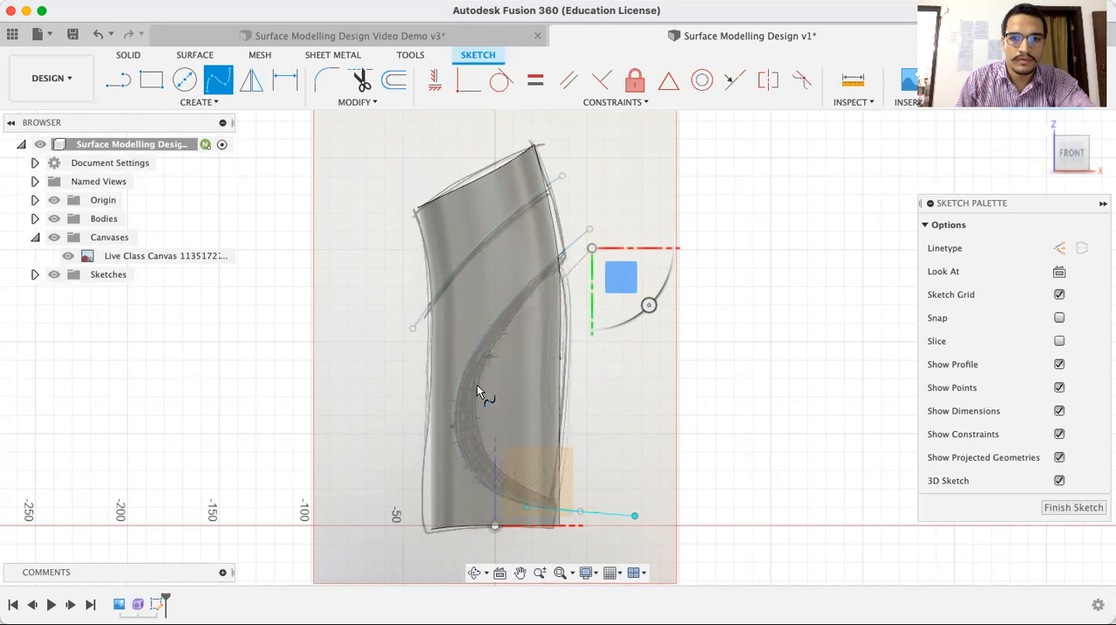
key(Escape)
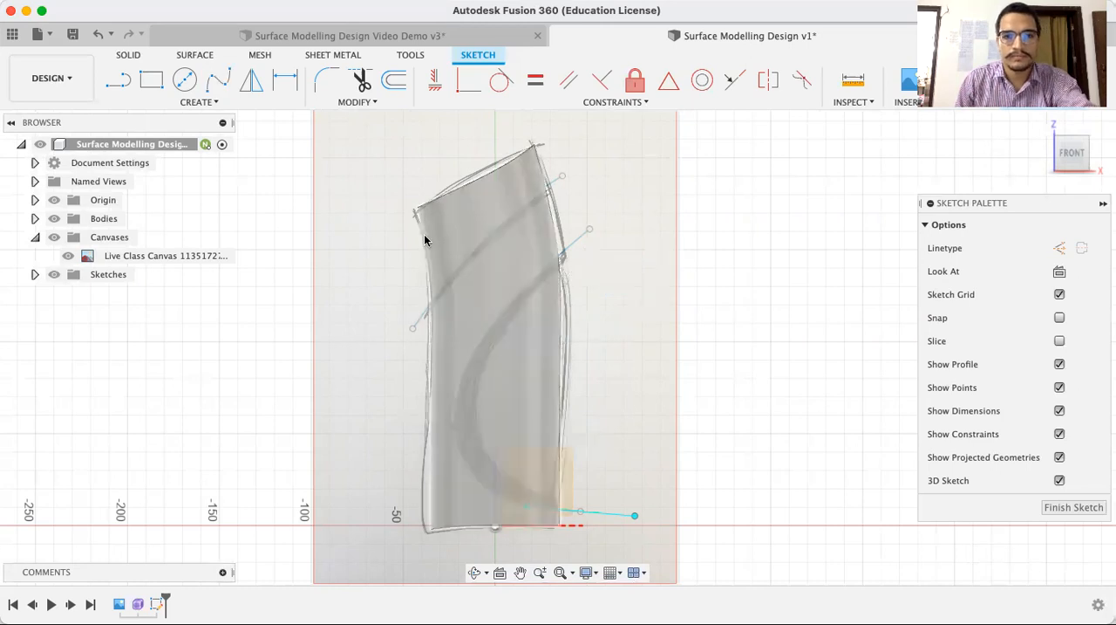
Draw a three-point fit point spline about 199 mm long along the inner edge of the C-shaped band, both ends beyond the body
click(228, 84)
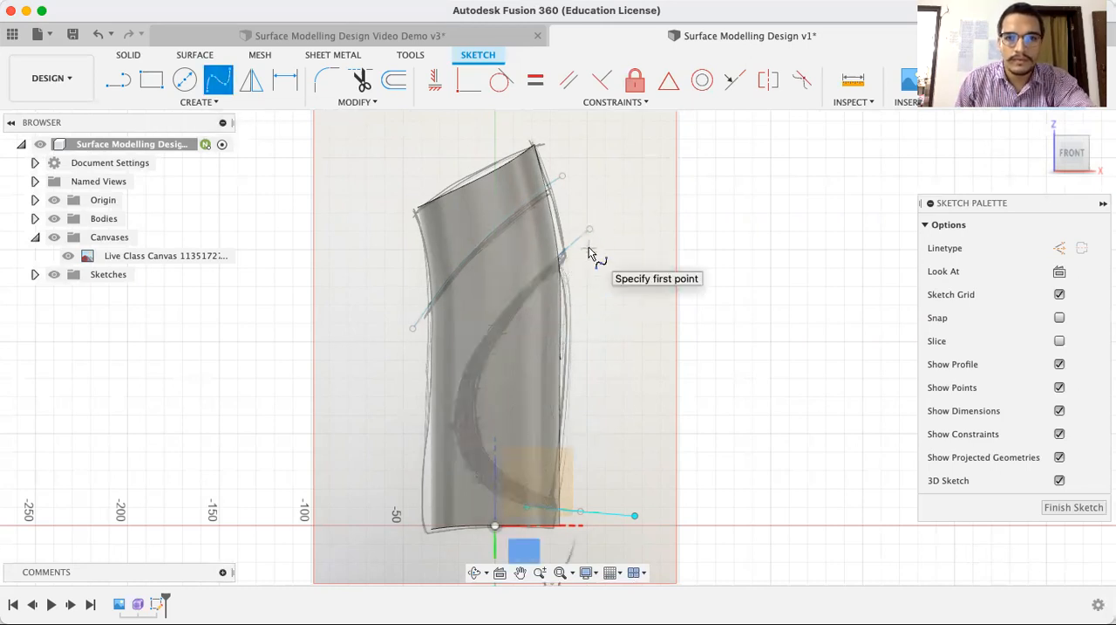
click(590, 249)
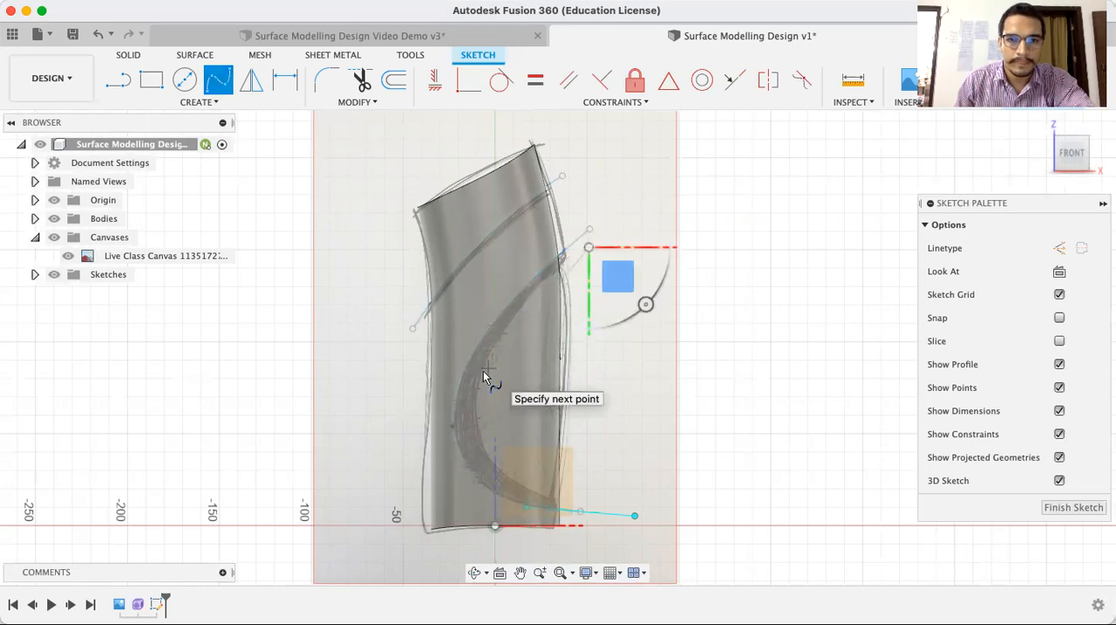
click(475, 391)
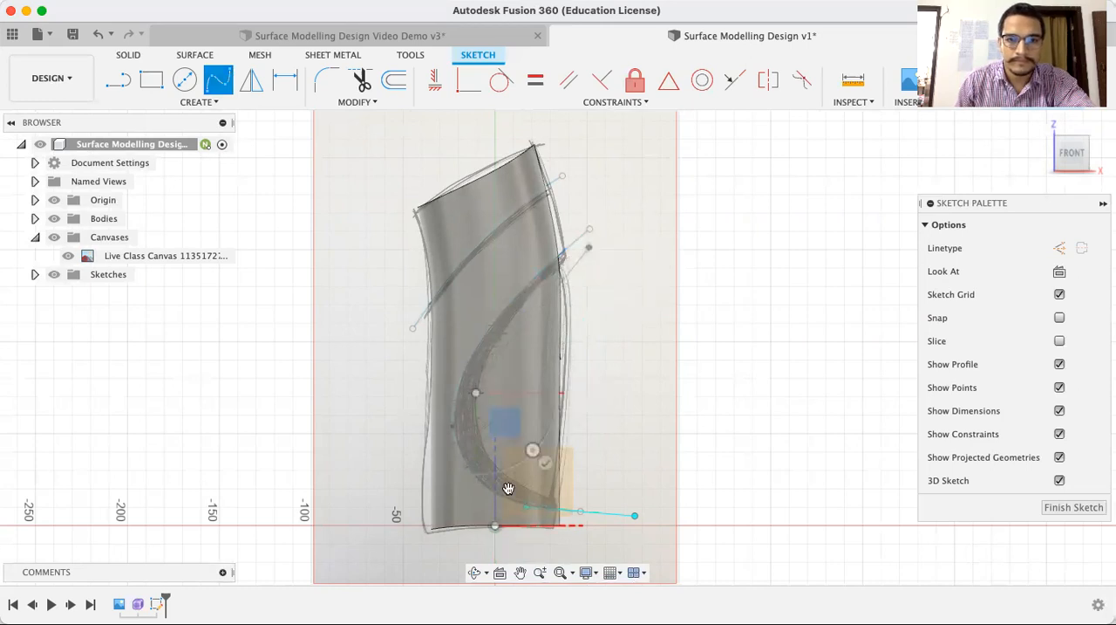
click(601, 505)
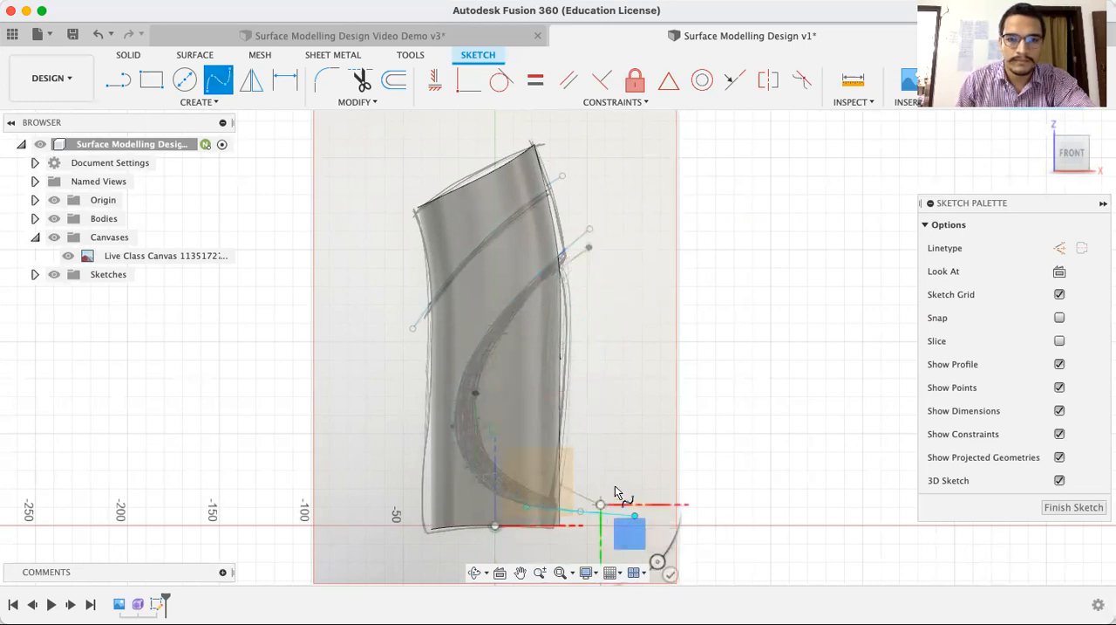
key(Escape)
Try to bend the inner spline with its middle and upper-end tangent handles, and undo the changes
click(479, 413)
drag(478, 414, 476, 432)
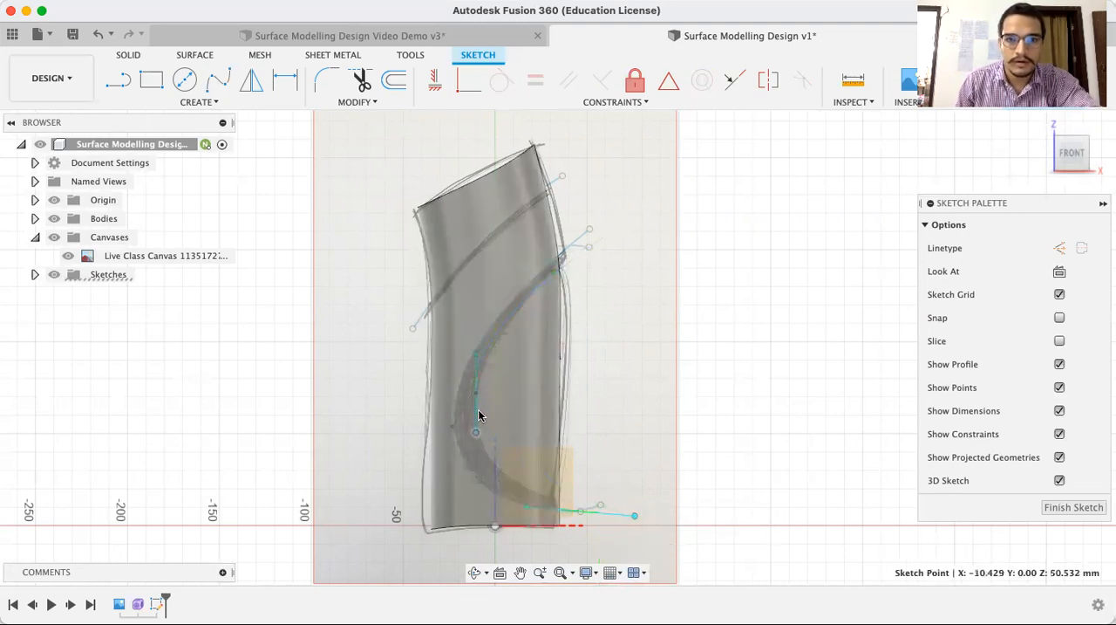
click(579, 249)
click(633, 252)
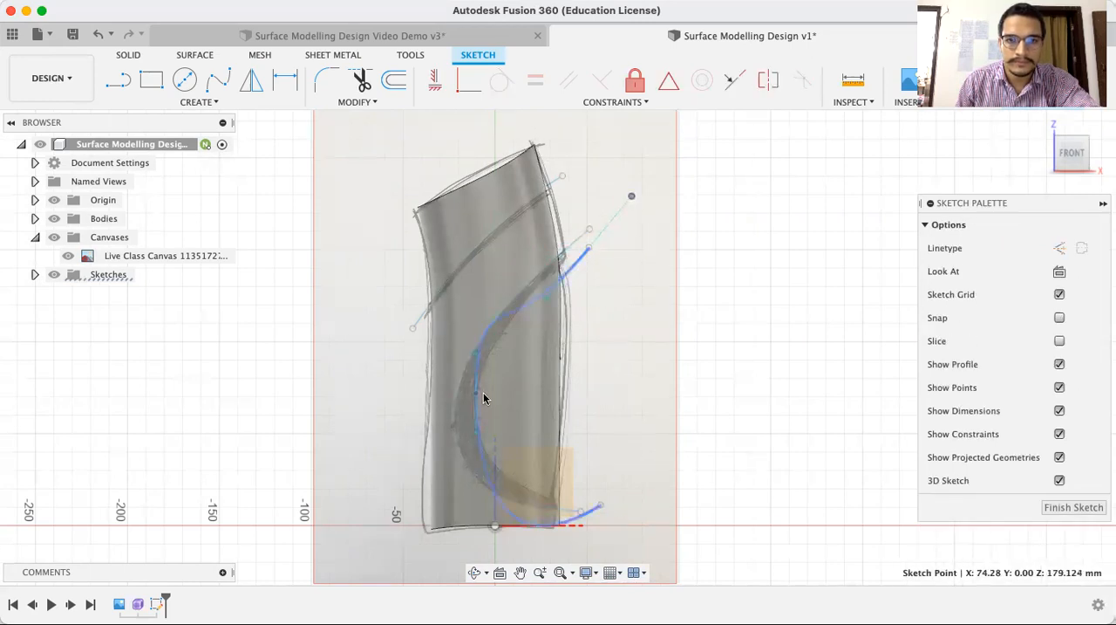
key(super+z)
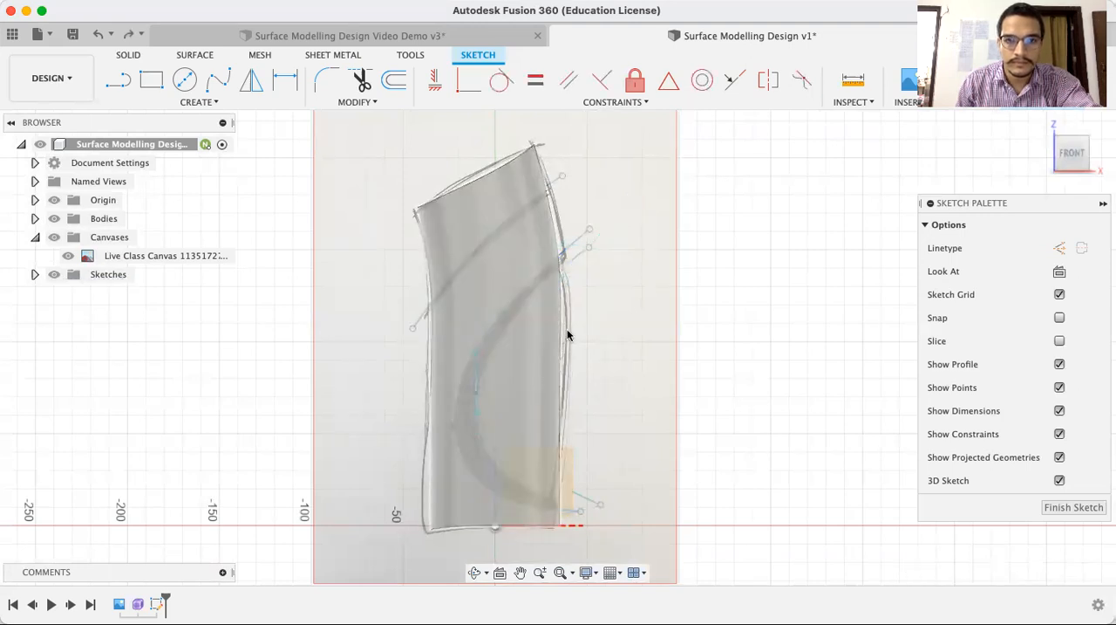
Shift the inner spline slightly downward and tilt its upper-end tangent handle to a shallower angle to follow the band's inner edge
scroll(549, 338, up, 2)
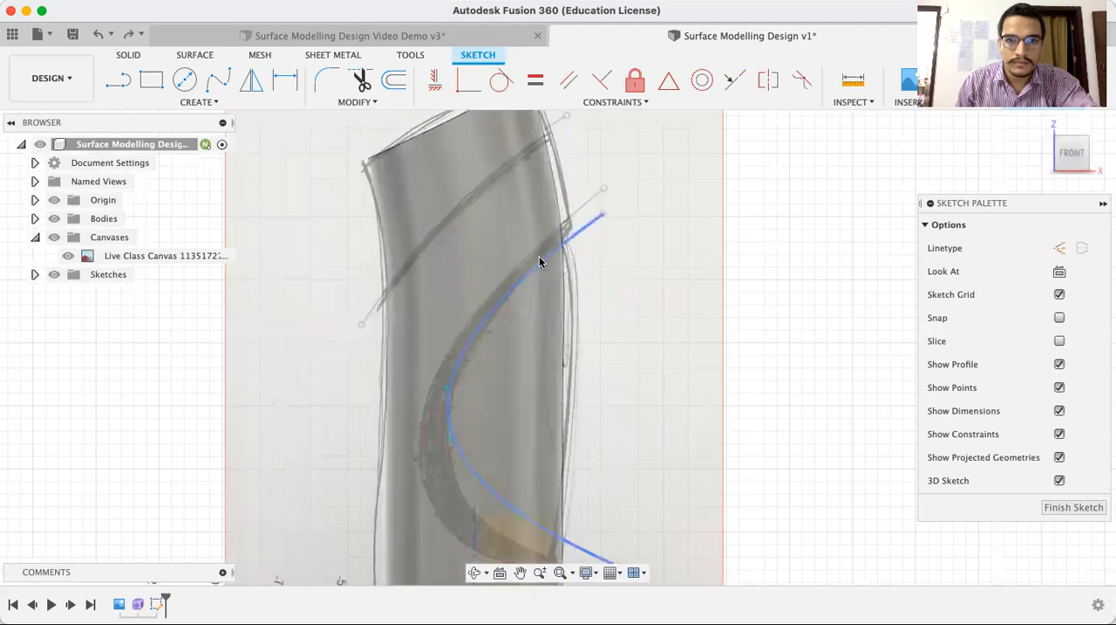
mouse_move(450, 441)
mouse_down()
mouse_move(450, 468)
mouse_move(459, 394)
mouse_up()
click(651, 375)
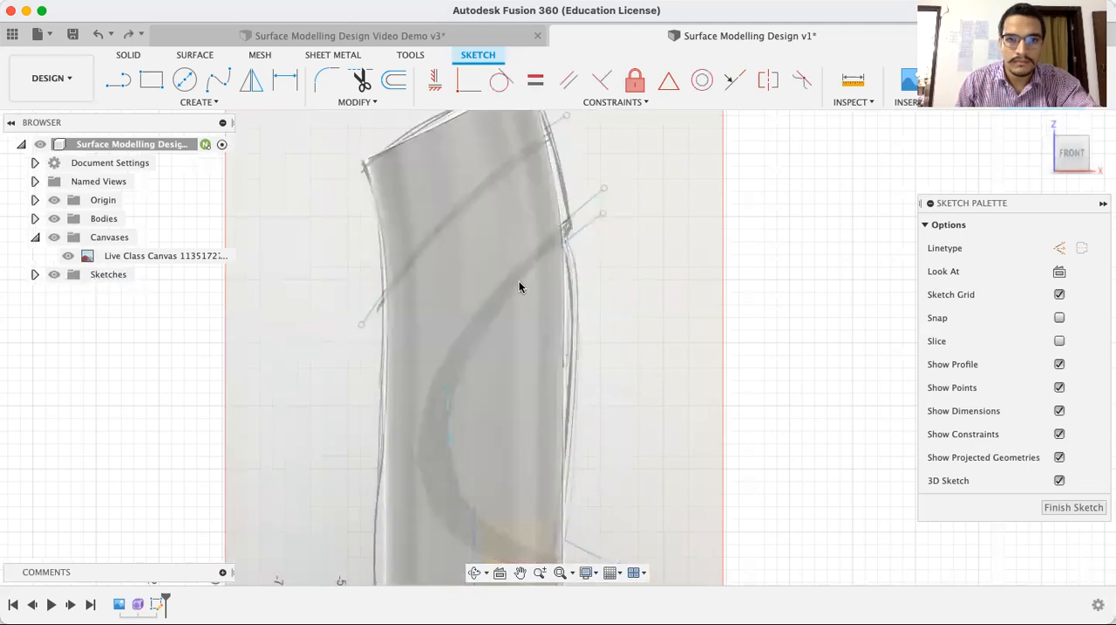
click(519, 293)
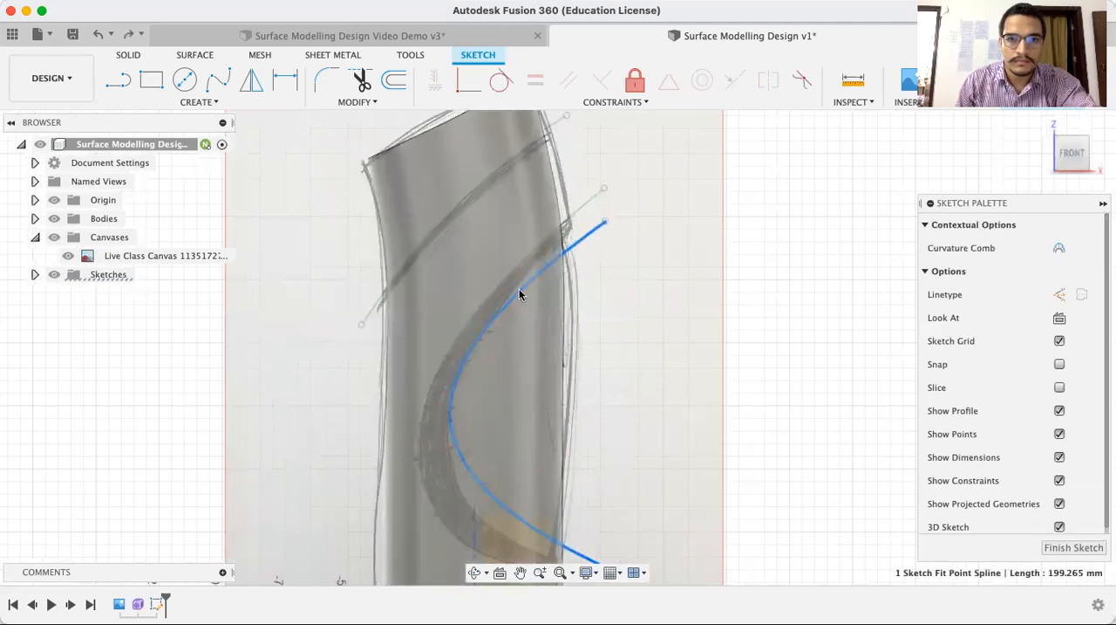
click(609, 238)
click(613, 226)
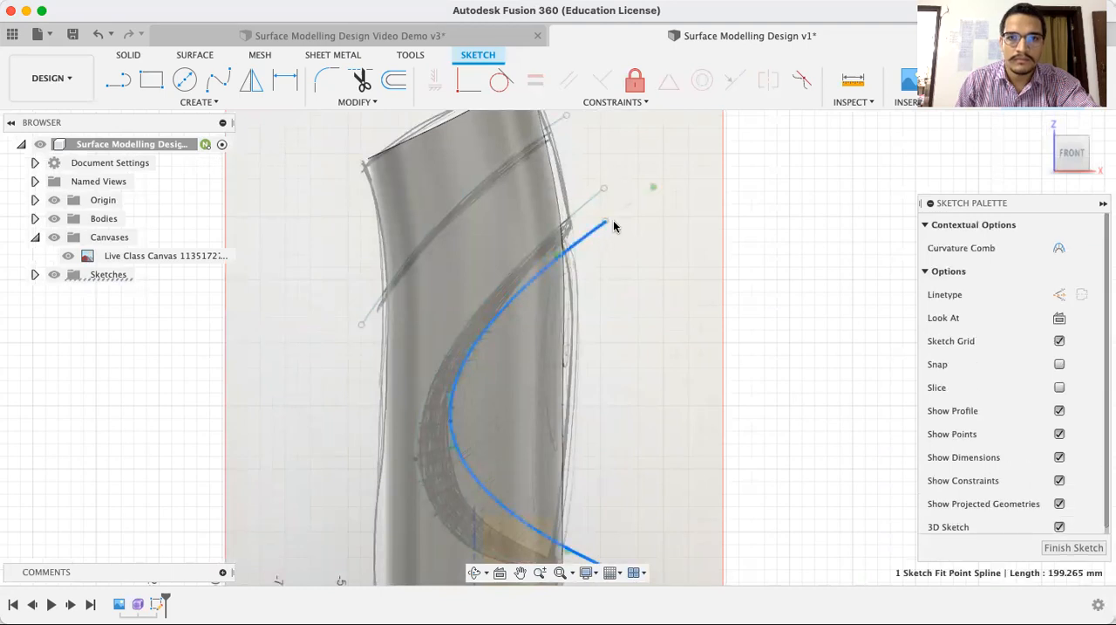
mouse_move(653, 189)
mouse_down()
mouse_move(644, 187)
mouse_move(645, 205)
mouse_up()
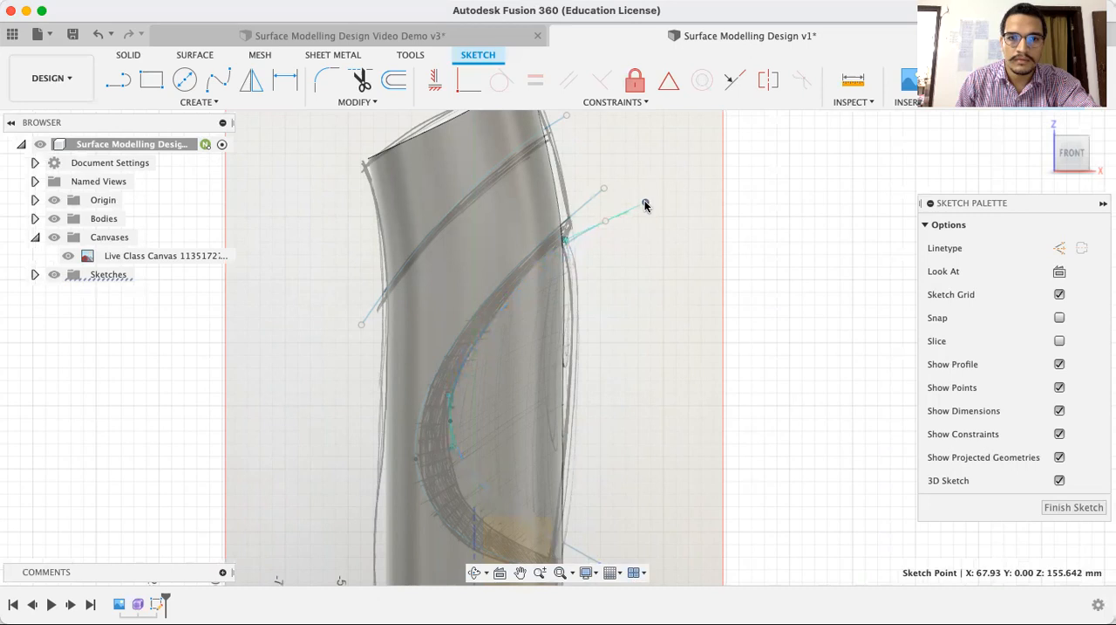
Rotate the tangent handle at the inner spline's lower end to nearly horizontal so the curve flattens outside the body
mouse_move(797, 343)
middle_down()
mouse_move(791, 314)
mouse_move(779, 327)
middle_up()
click(585, 498)
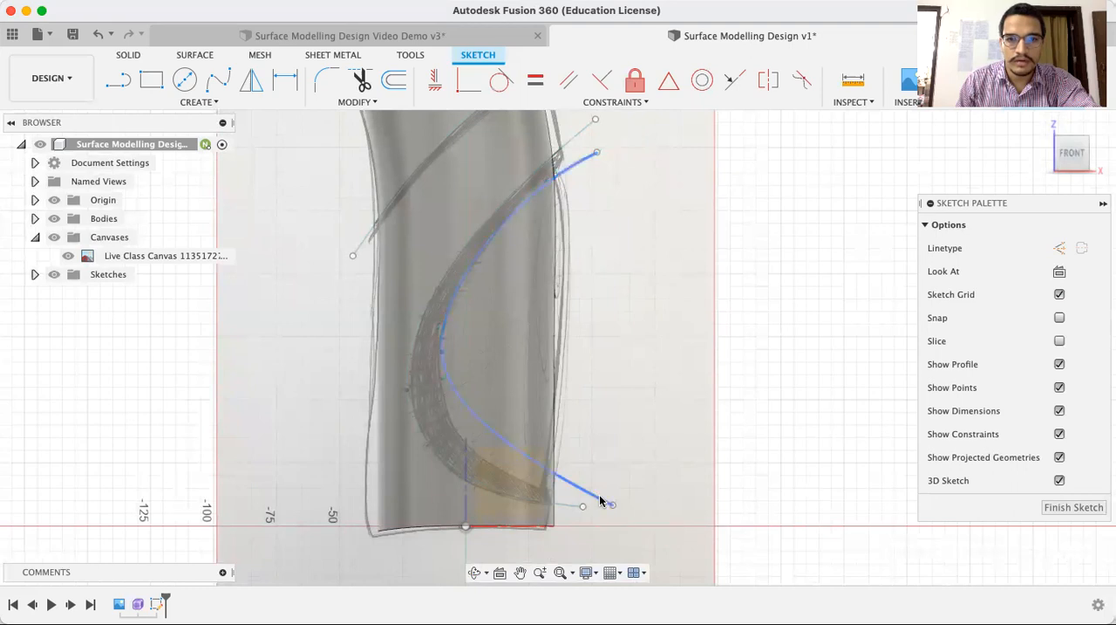
click(601, 501)
drag(668, 530, 671, 505)
double_click(670, 507)
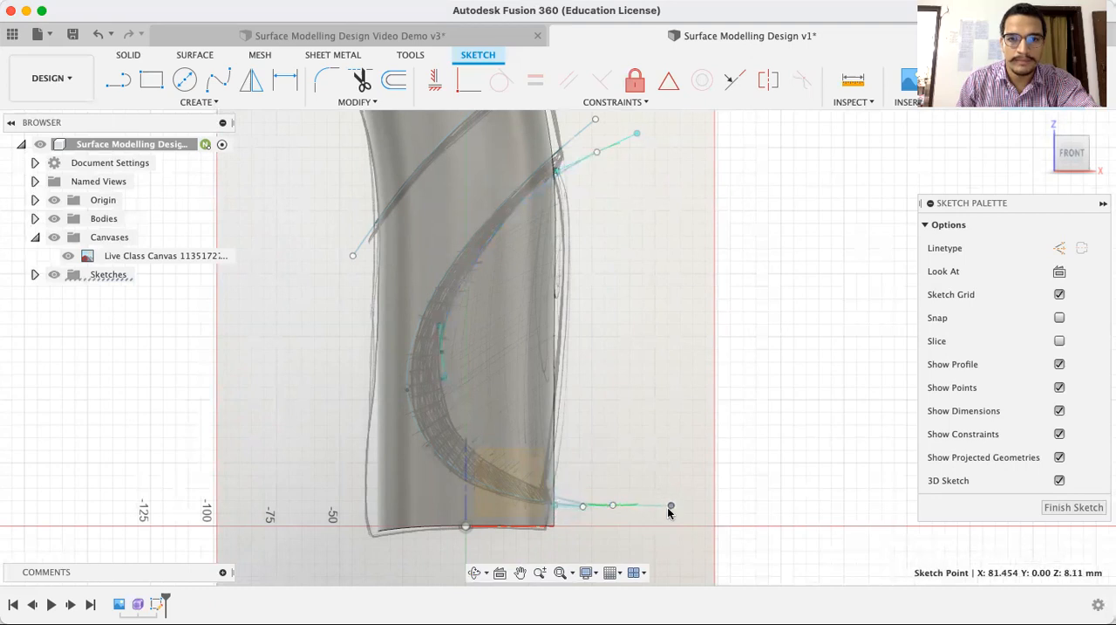
Move the inner spline down toward the band's inner edge and steepen its upper-end tangent handle
click(451, 406)
click(570, 183)
click(635, 186)
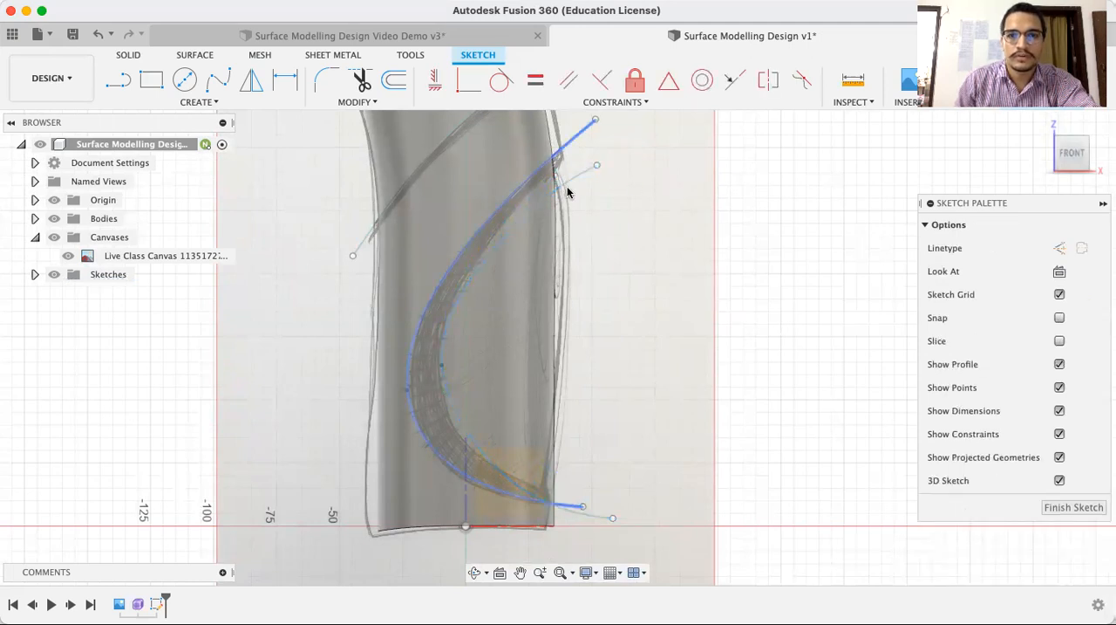
click(569, 181)
click(660, 180)
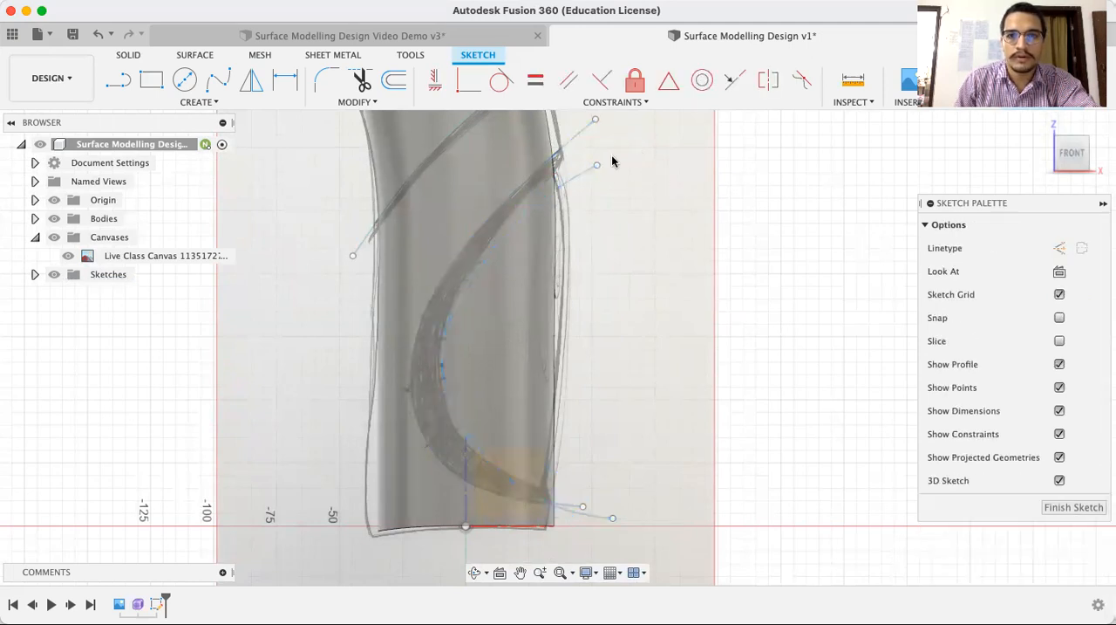
click(580, 172)
mouse_move(580, 172)
mouse_down()
mouse_move(643, 154)
mouse_move(631, 139)
mouse_up()
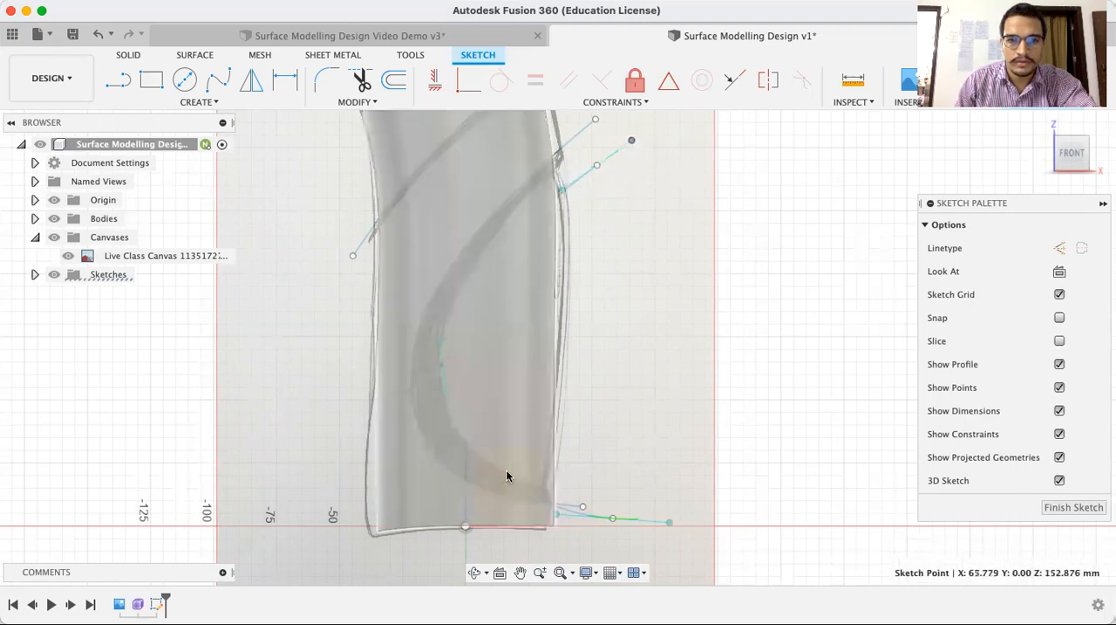
Raise the inner spline's lower end and nudge the whole curve slightly onto the band's inner edge
click(510, 478)
drag(630, 523, 632, 506)
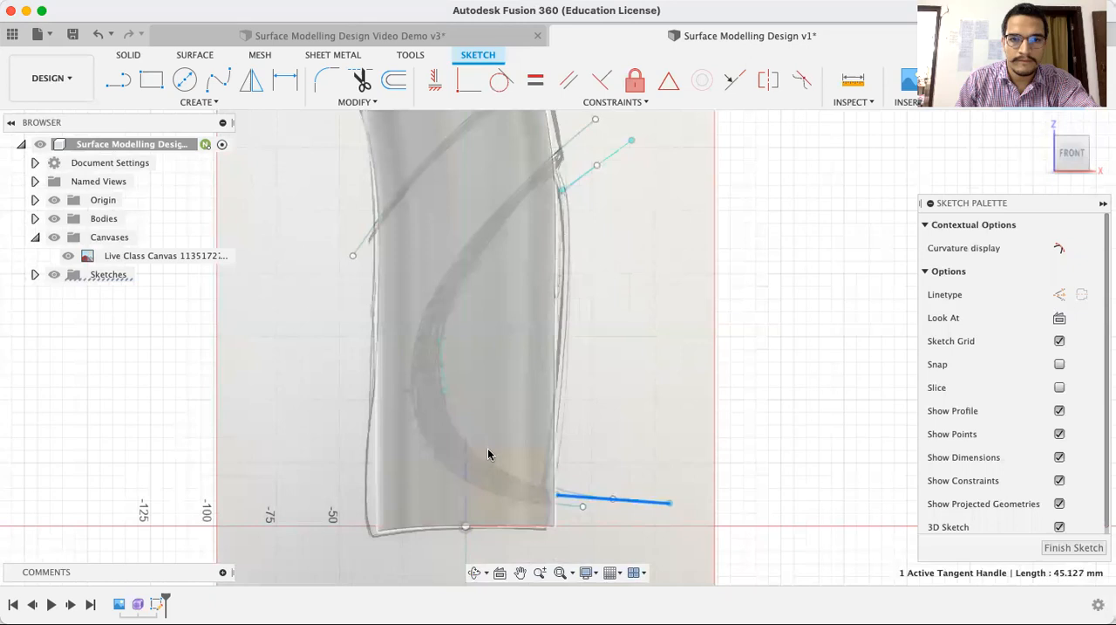
click(485, 459)
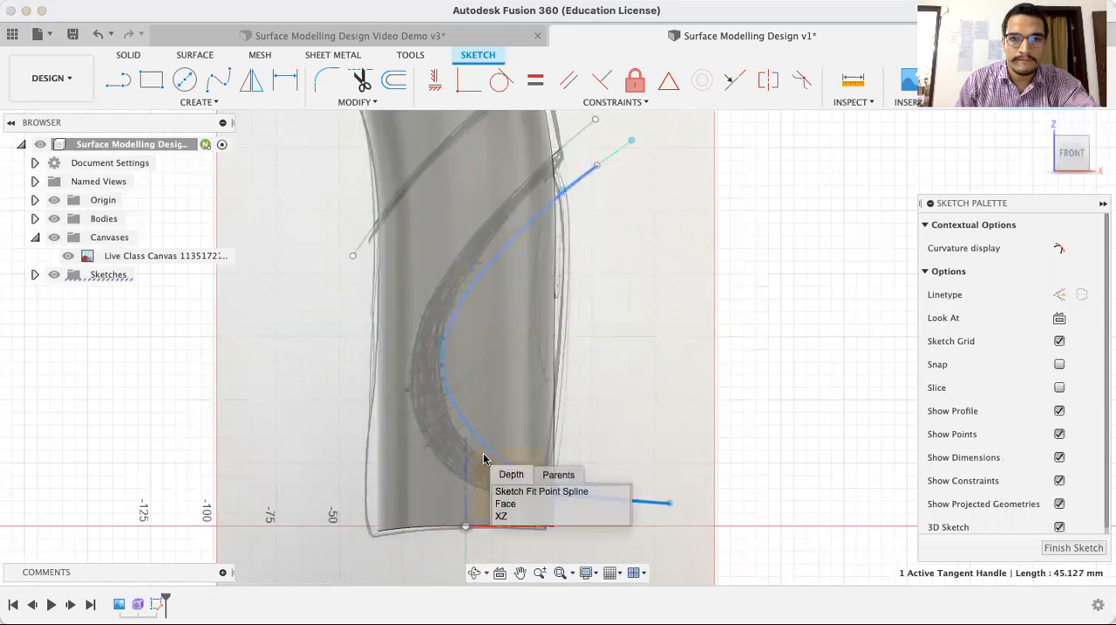
click(644, 428)
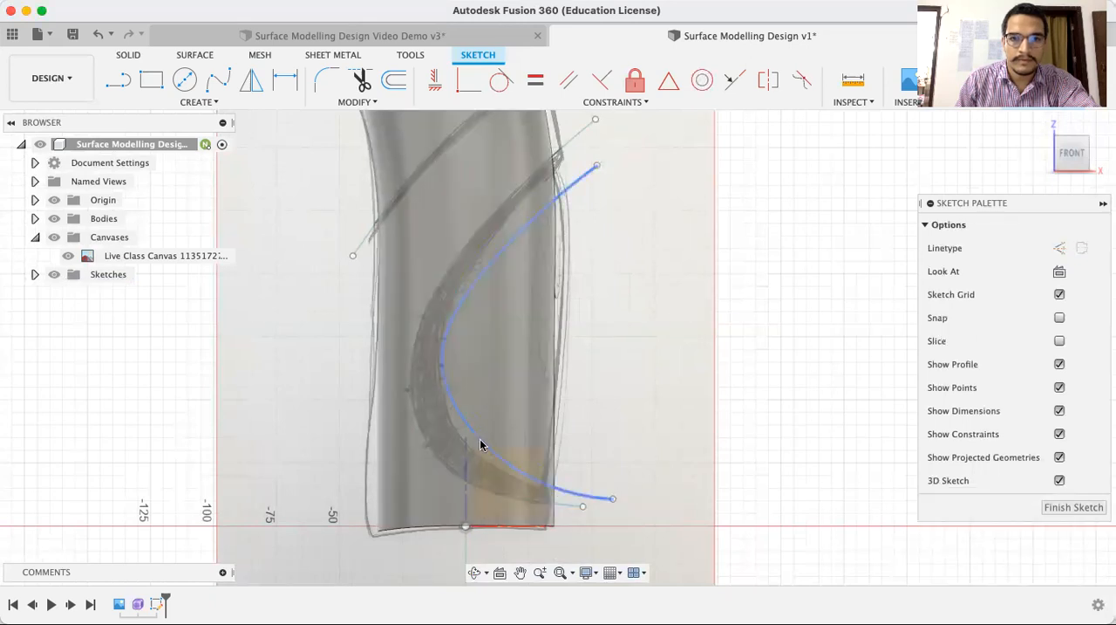
click(479, 445)
drag(480, 445, 477, 450)
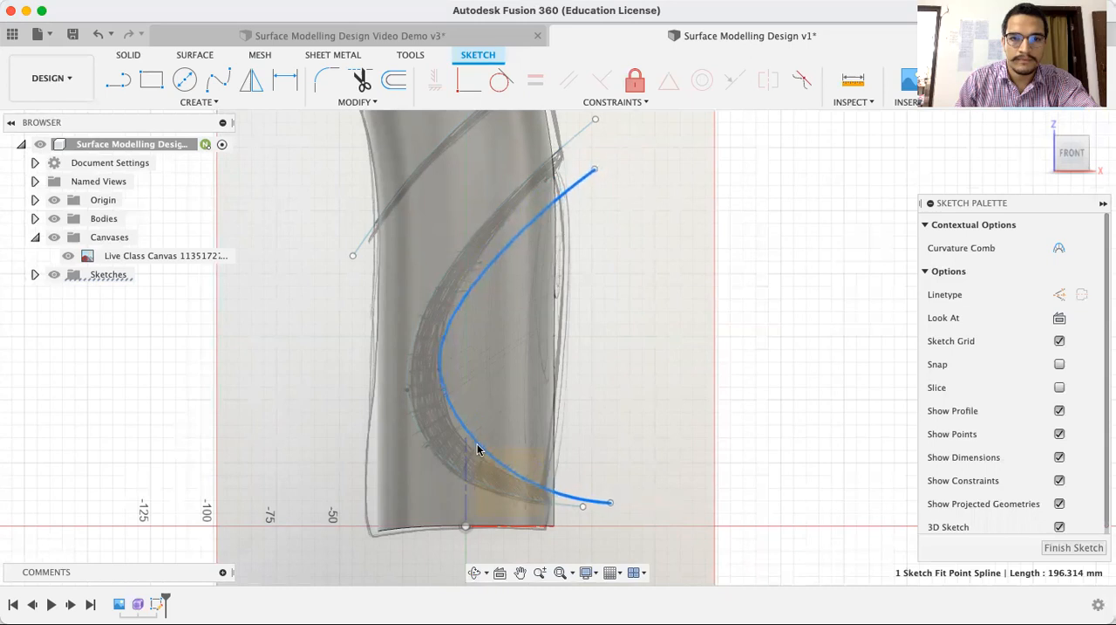
Rotate the tangent handle at the inner spline's upper end to nearly horizontal so the curve bulges toward the band's inner edge
click(594, 170)
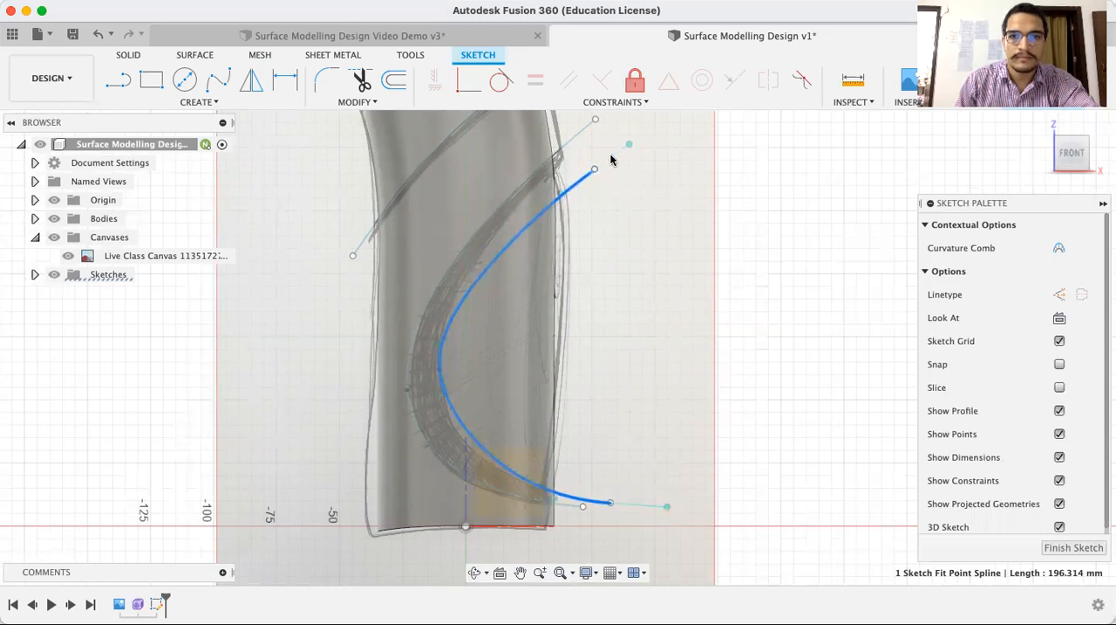
drag(628, 146, 630, 169)
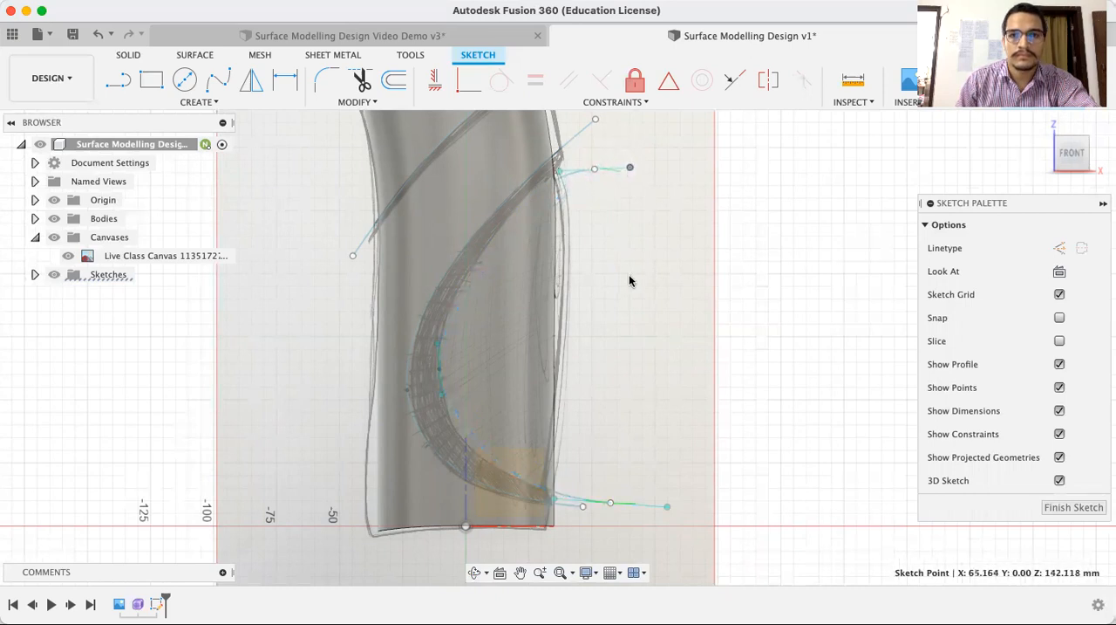
click(515, 209)
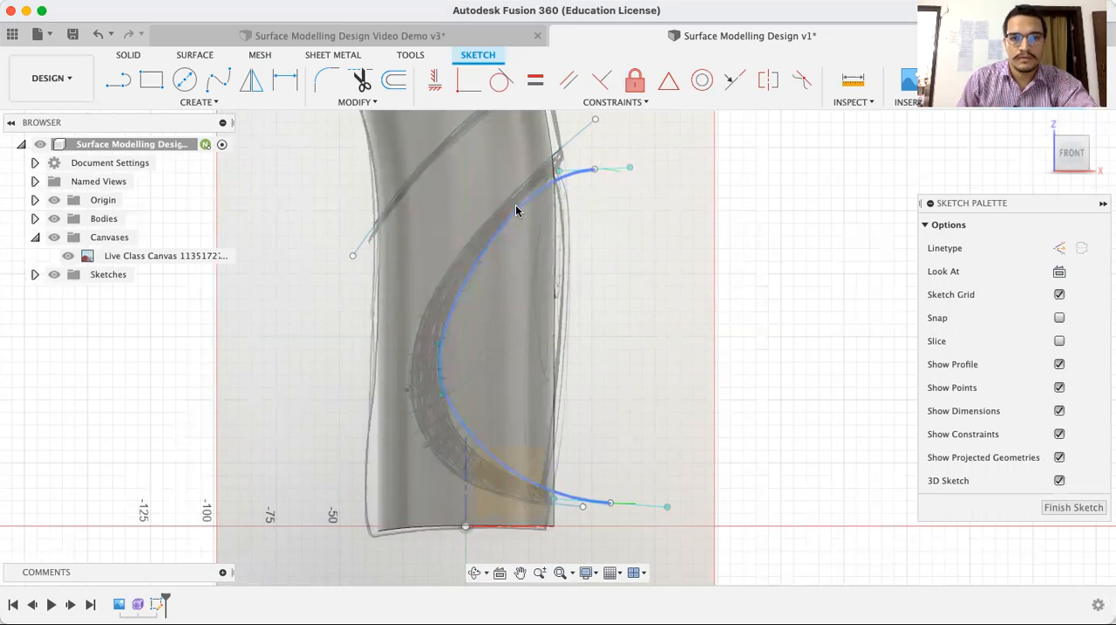
click(576, 297)
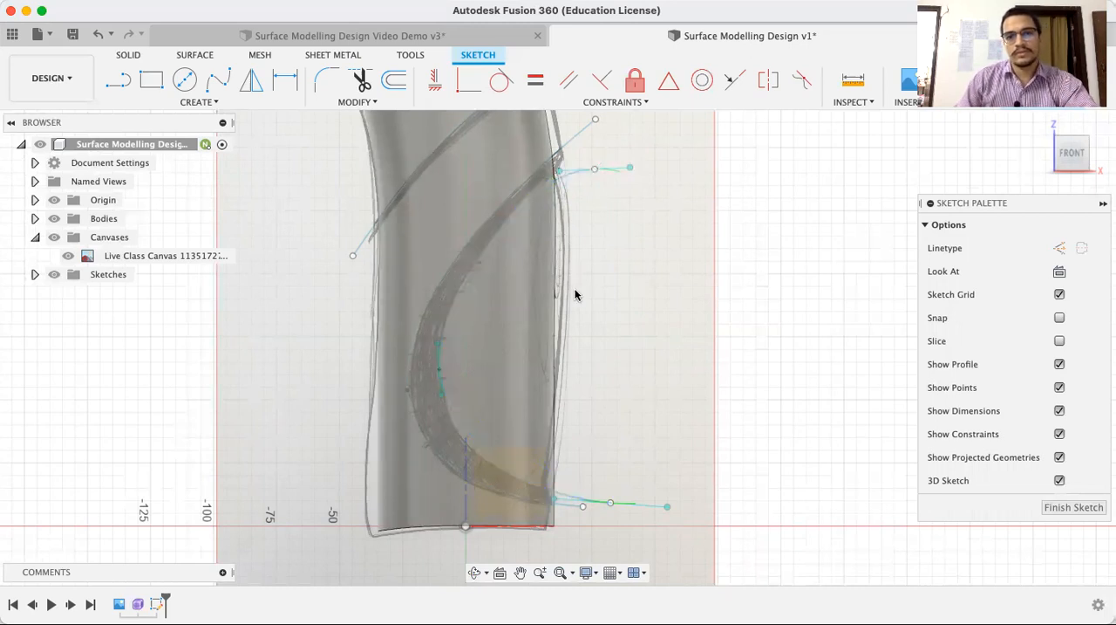
Finish the sketch containing the upper diagonal spline and the two C-shaped splines
scroll(569, 303, down, 2)
scroll(569, 307, down, 2)
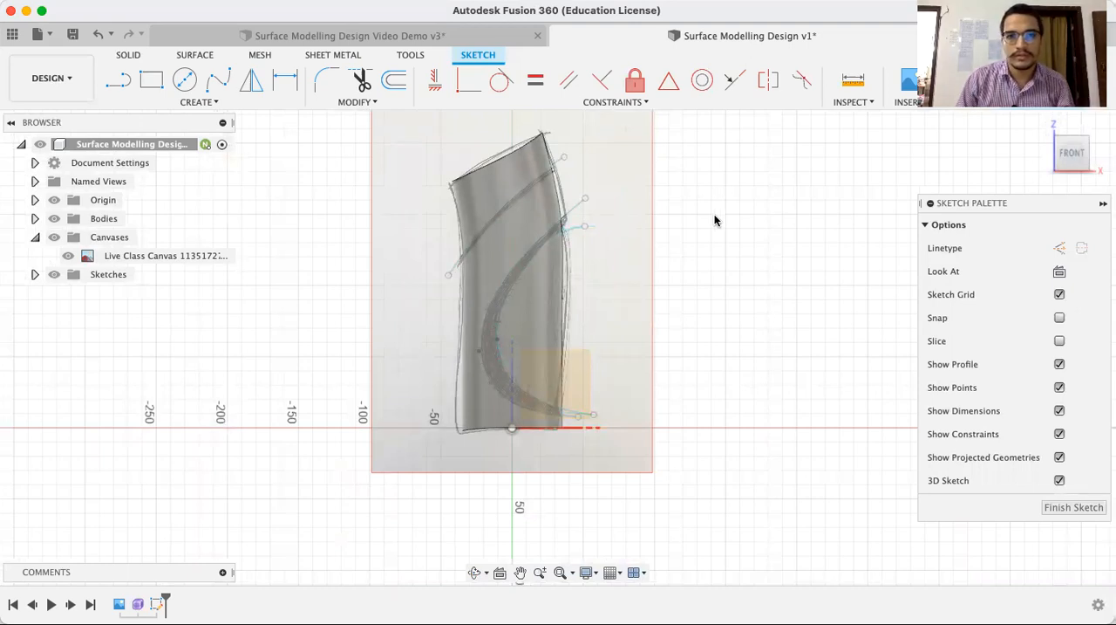
click(511, 375)
click(511, 373)
key(Escape)
click(1031, 83)
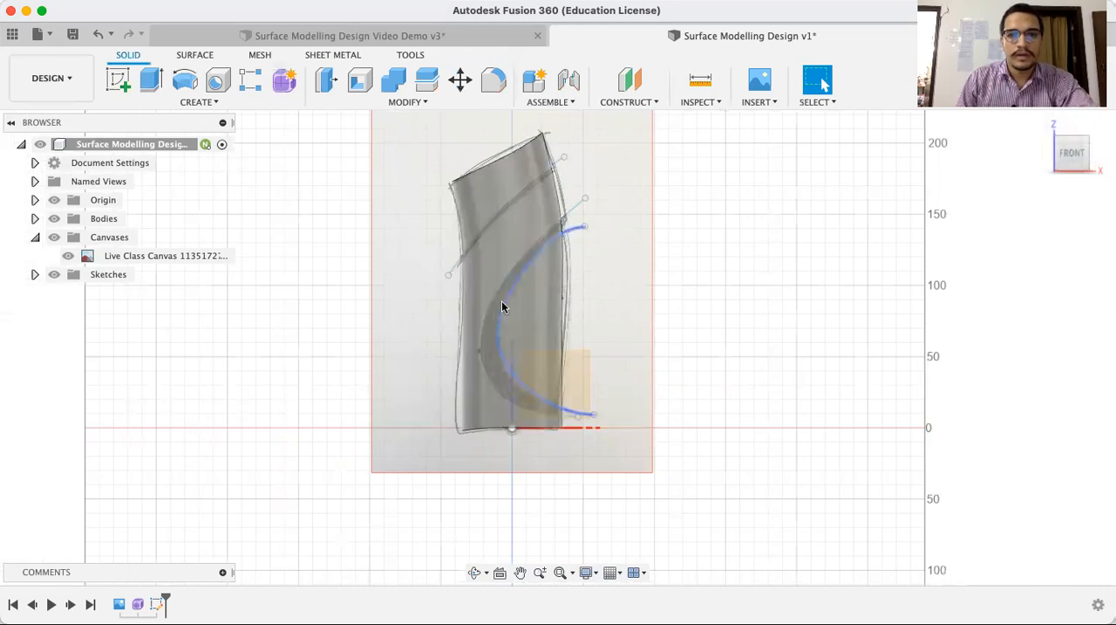
Check the splines against the body in 3D and from the front, and reopen their sketch for editing
click(476, 573)
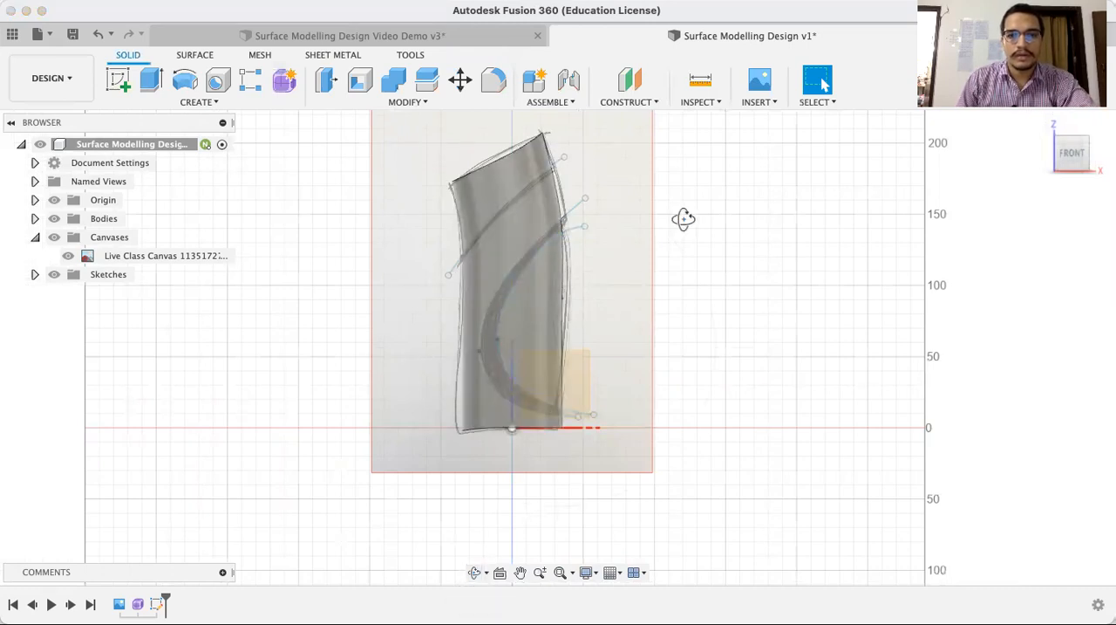
drag(724, 201, 690, 189)
key(Escape)
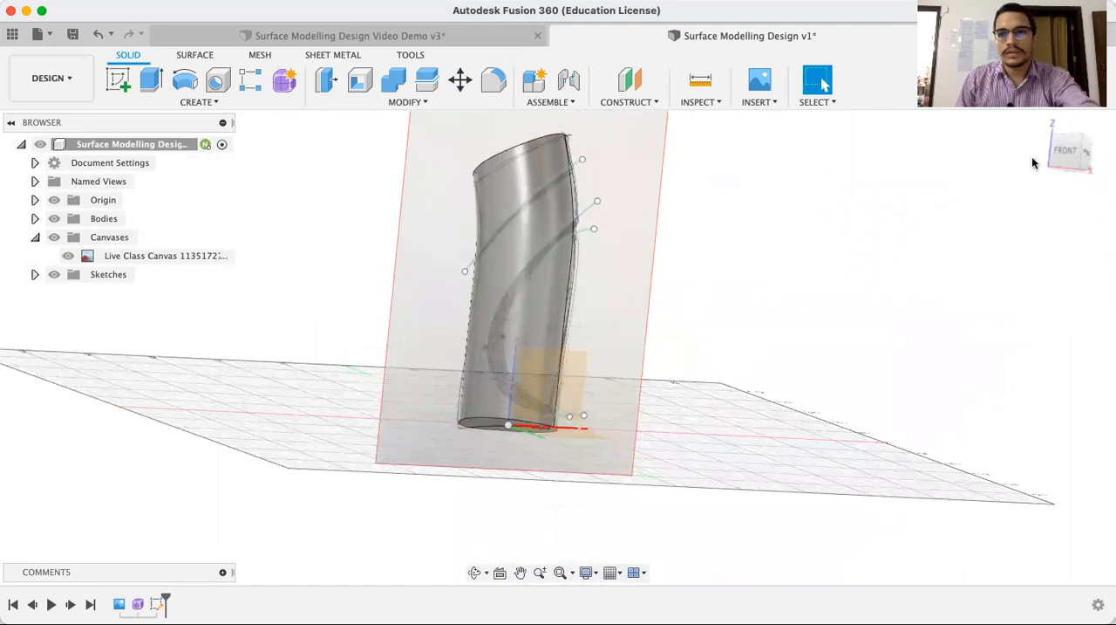
click(1075, 153)
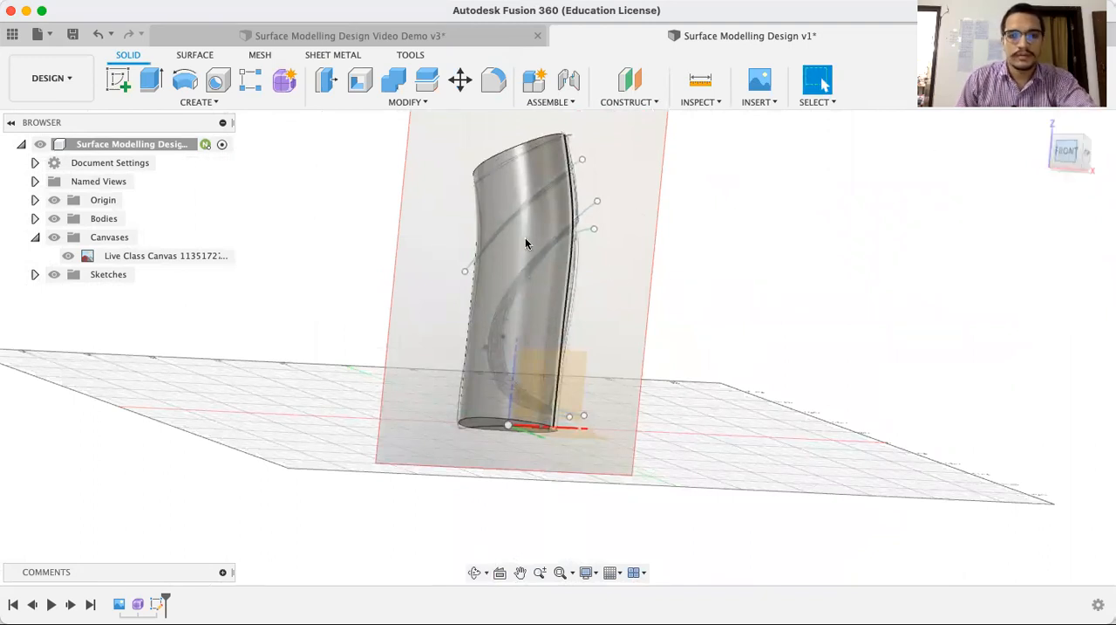
scroll(520, 225, up, 5)
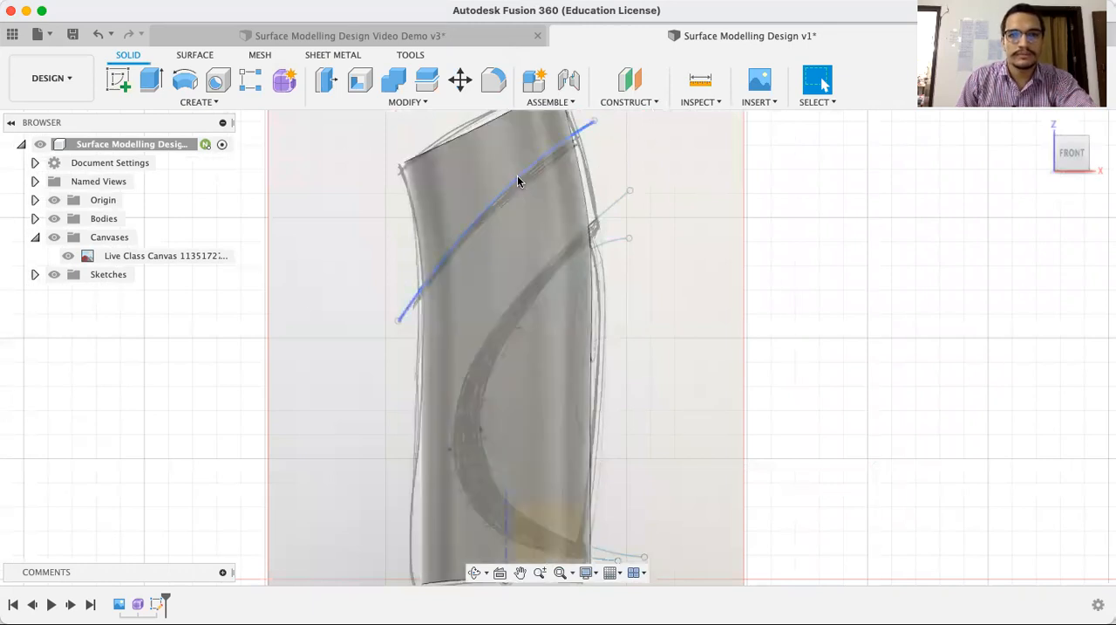
click(158, 603)
double_click(160, 603)
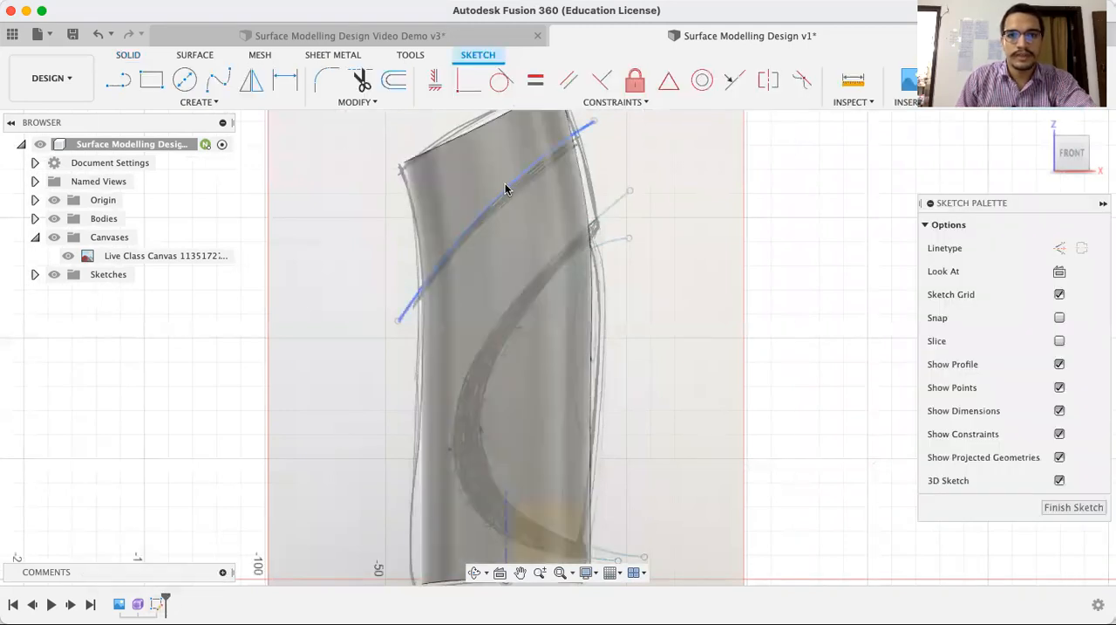
Offset the upper diagonal spline by -4 mm so the copy follows the lower edge of the canvas band
click(219, 102)
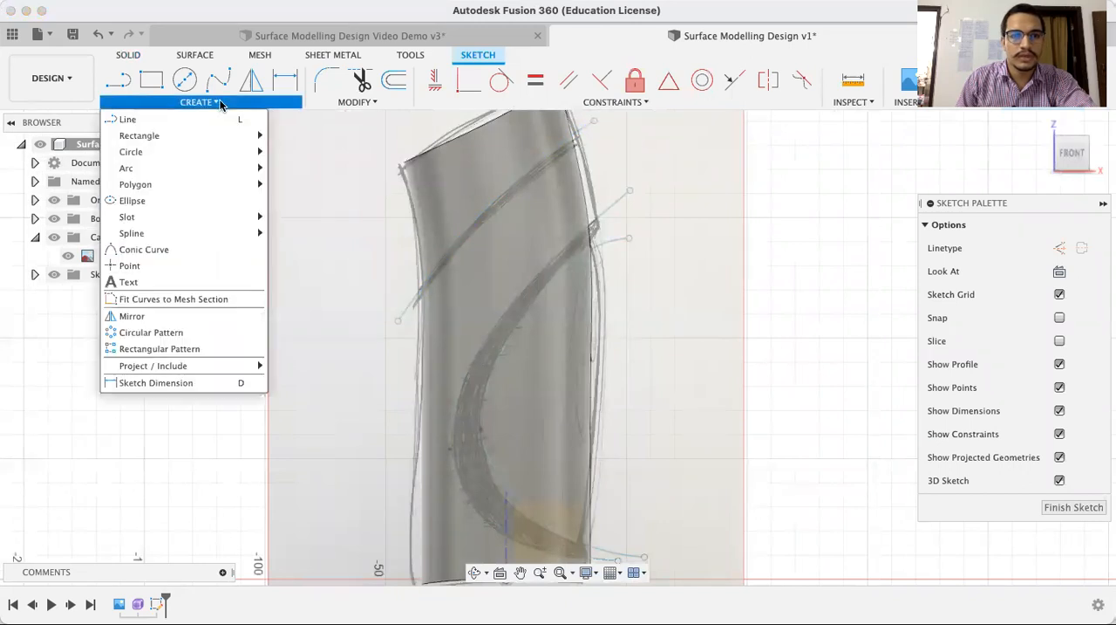
click(356, 102)
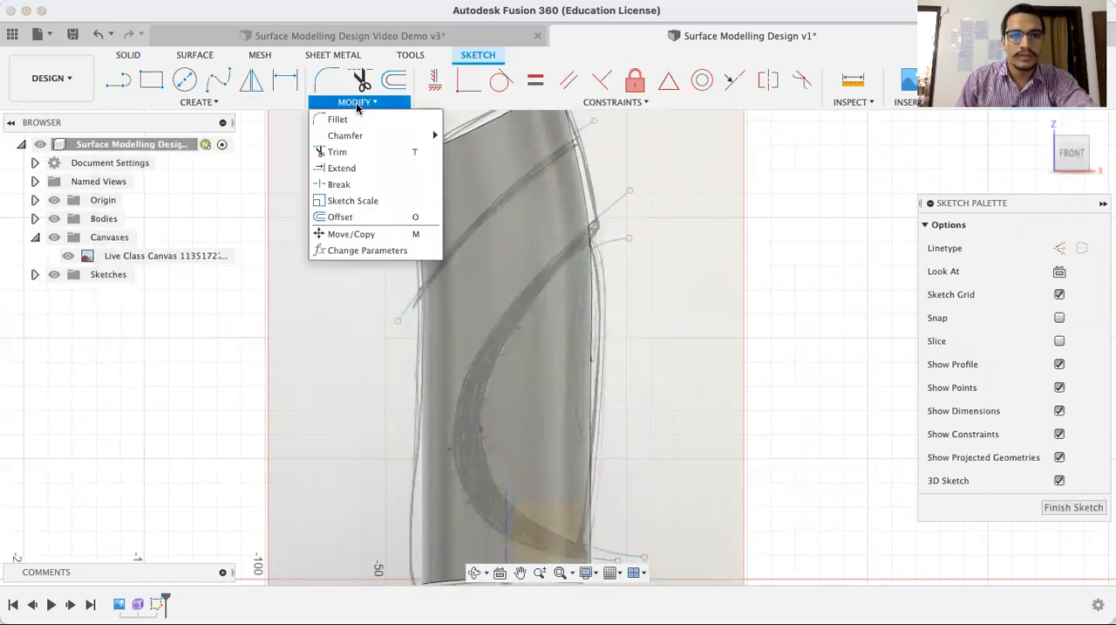
click(342, 217)
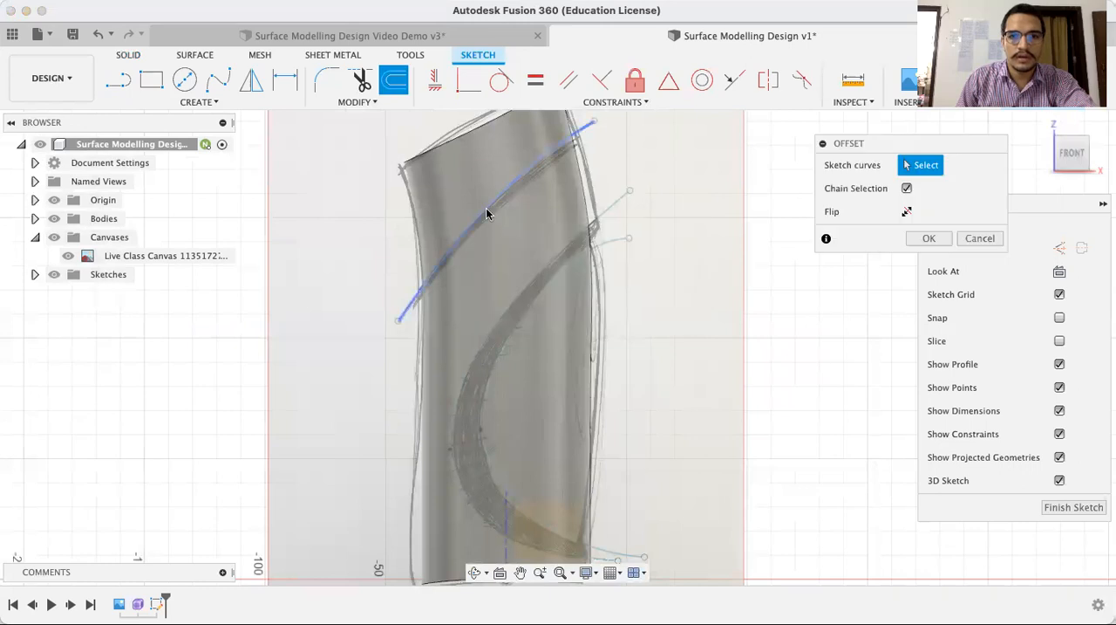
click(486, 210)
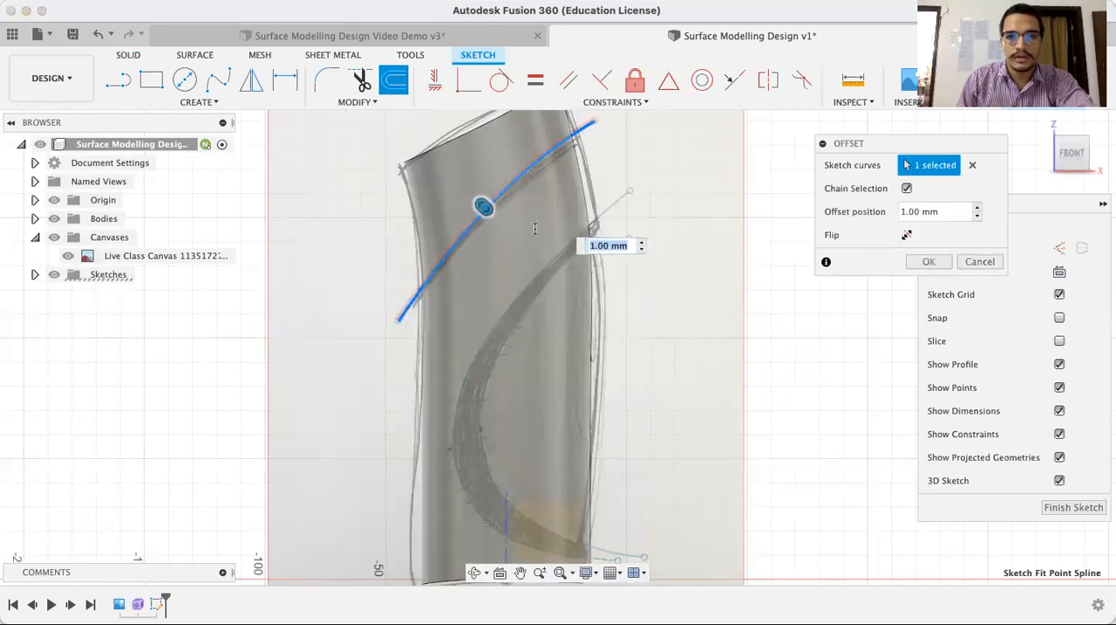
drag(486, 207, 495, 217)
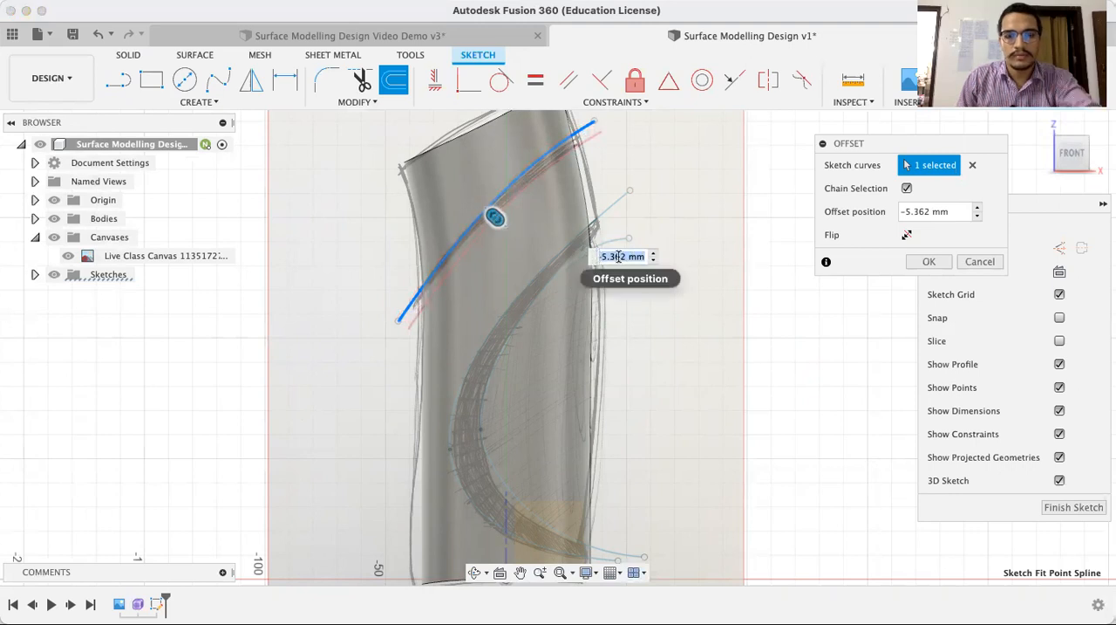
text(-4)
key(Return)
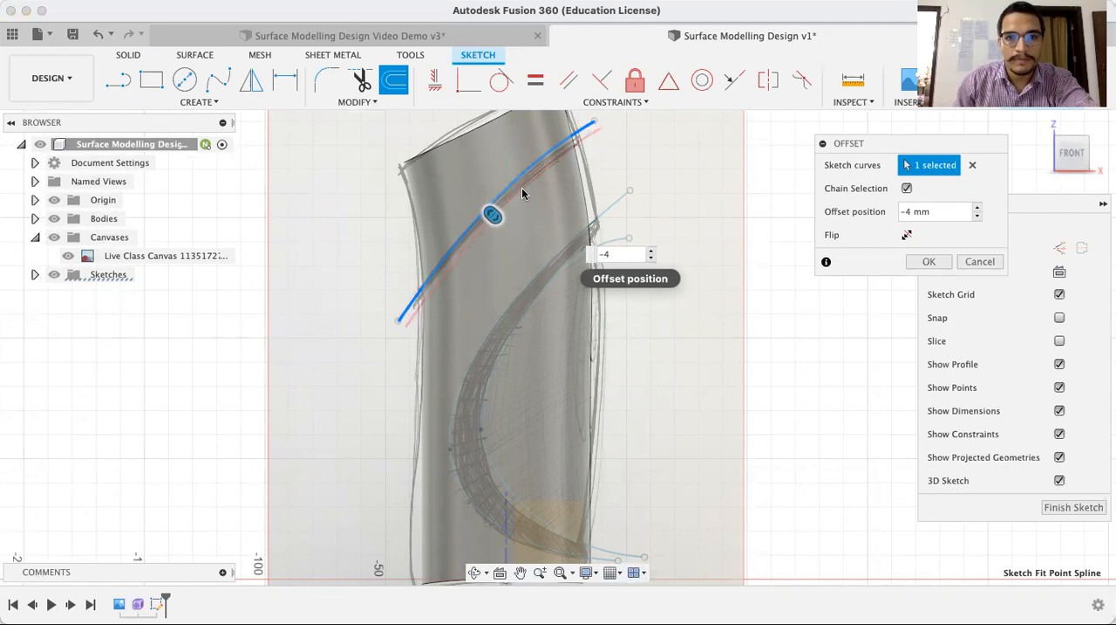
scroll(523, 193, up, 5)
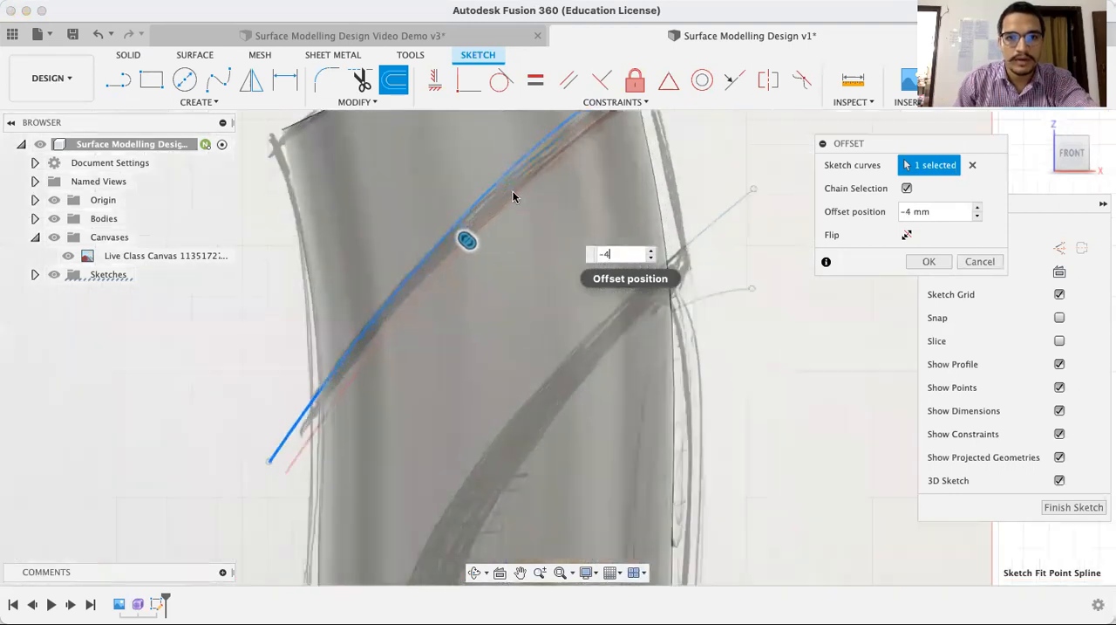
scroll(513, 194, up, 3)
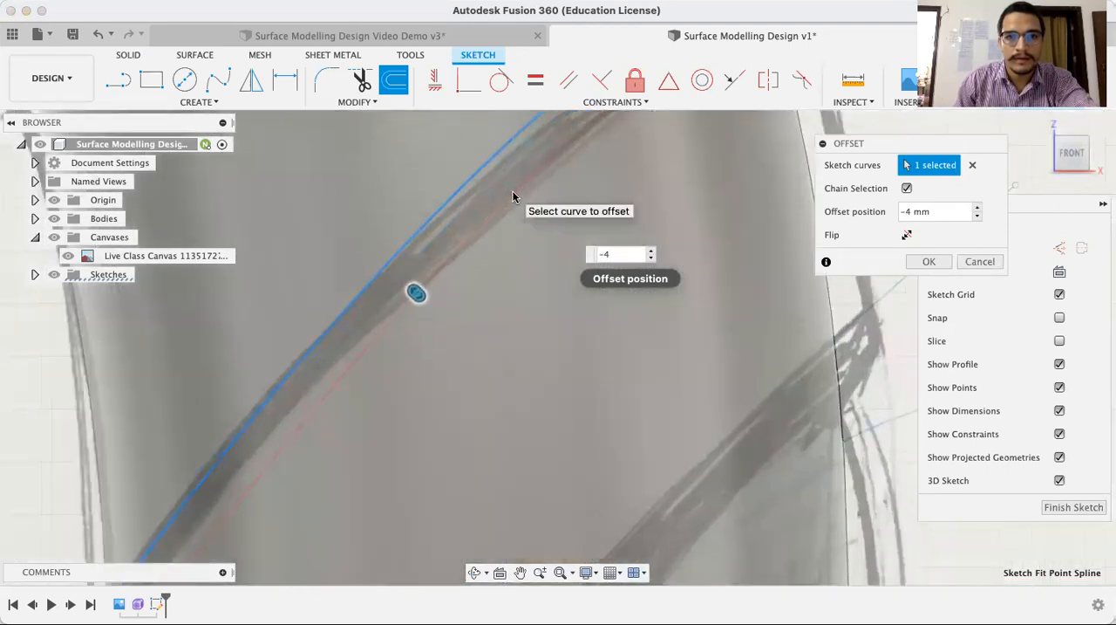
scroll(514, 195, down, 6)
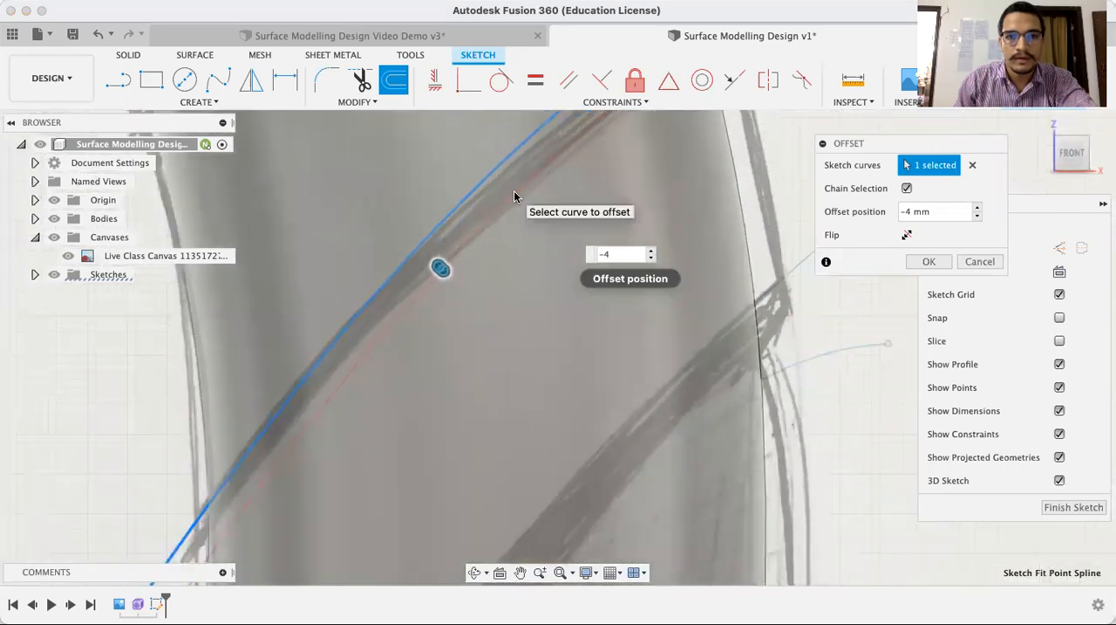
scroll(514, 192, down, 3)
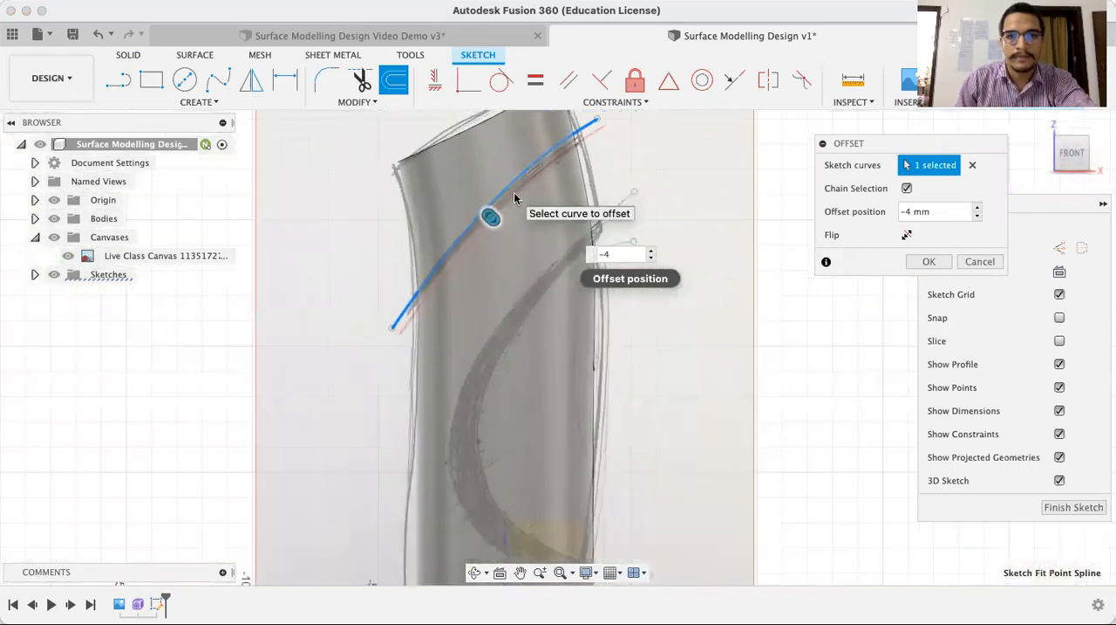
click(926, 262)
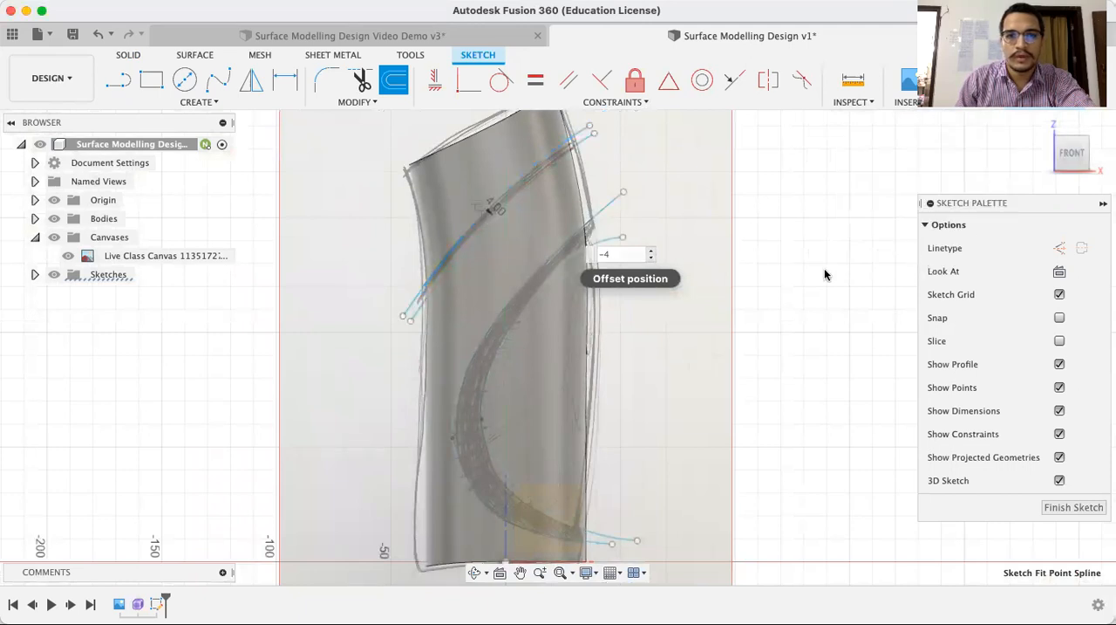
Finish the sketch containing the offset pair of diagonal splines and the C-shaped splines
scroll(767, 328, down, 3)
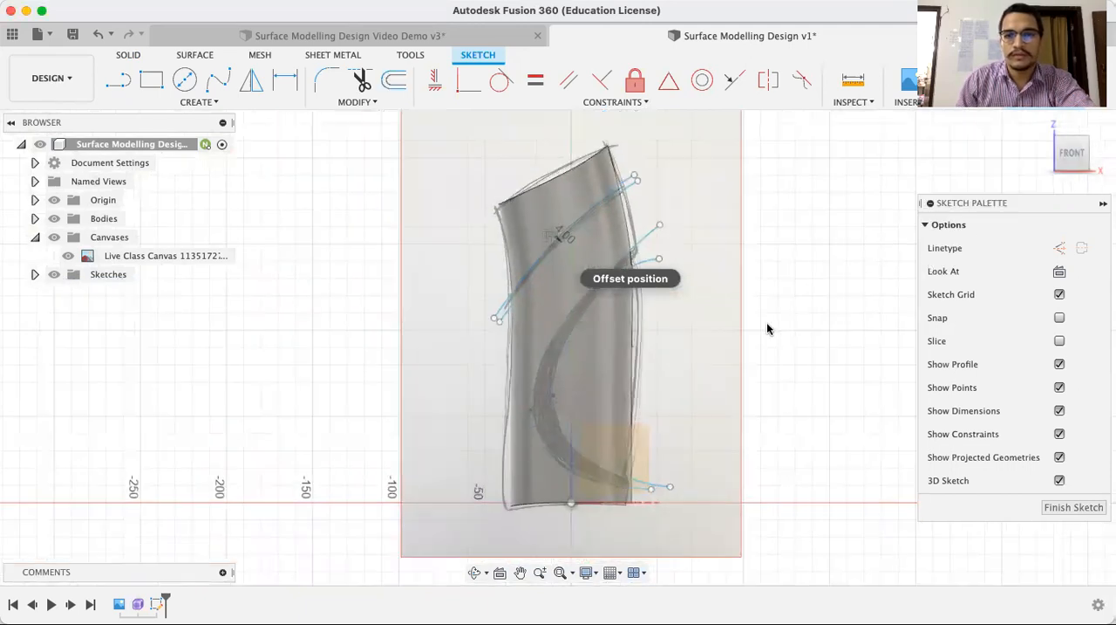
middle_drag(803, 326, 762, 327)
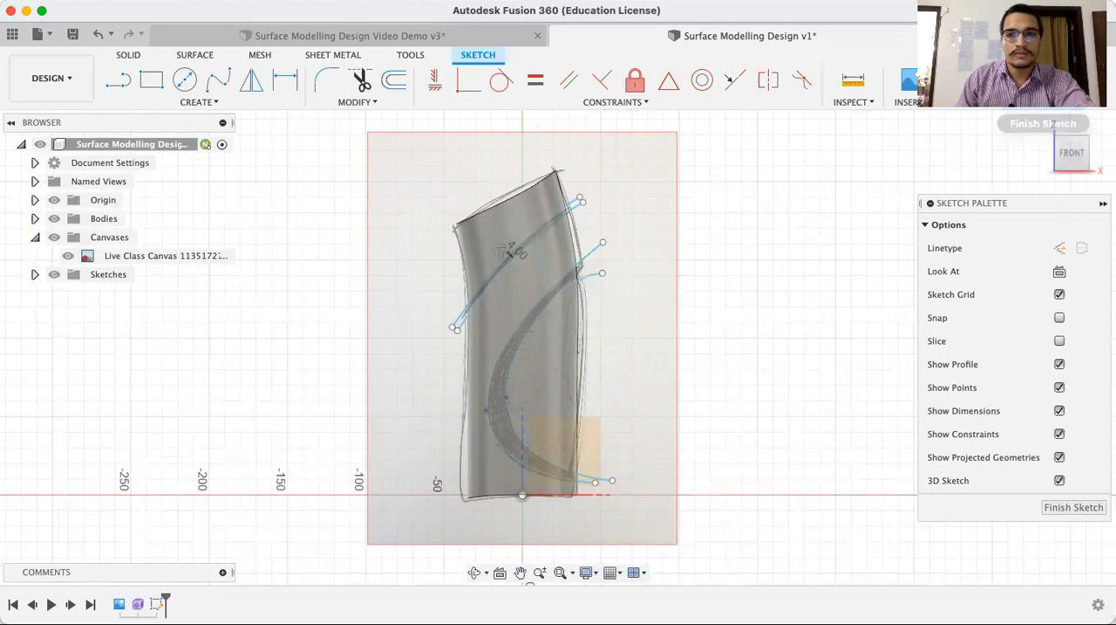
click(1038, 83)
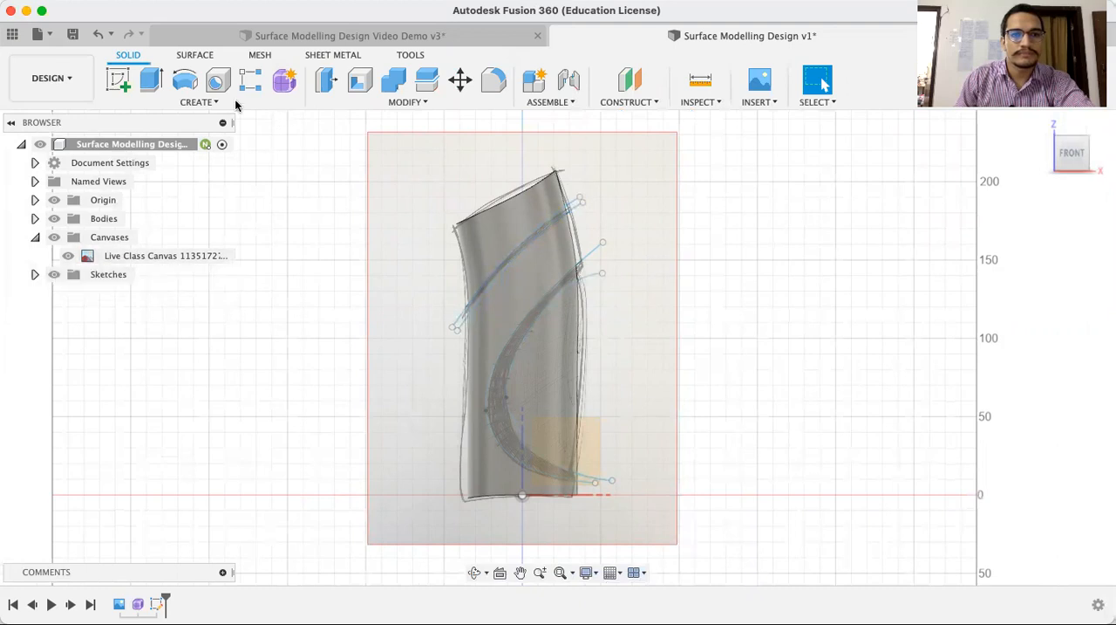
Split the tubular surface body into front and rear halves using the origin front plane as the splitting tool
click(196, 55)
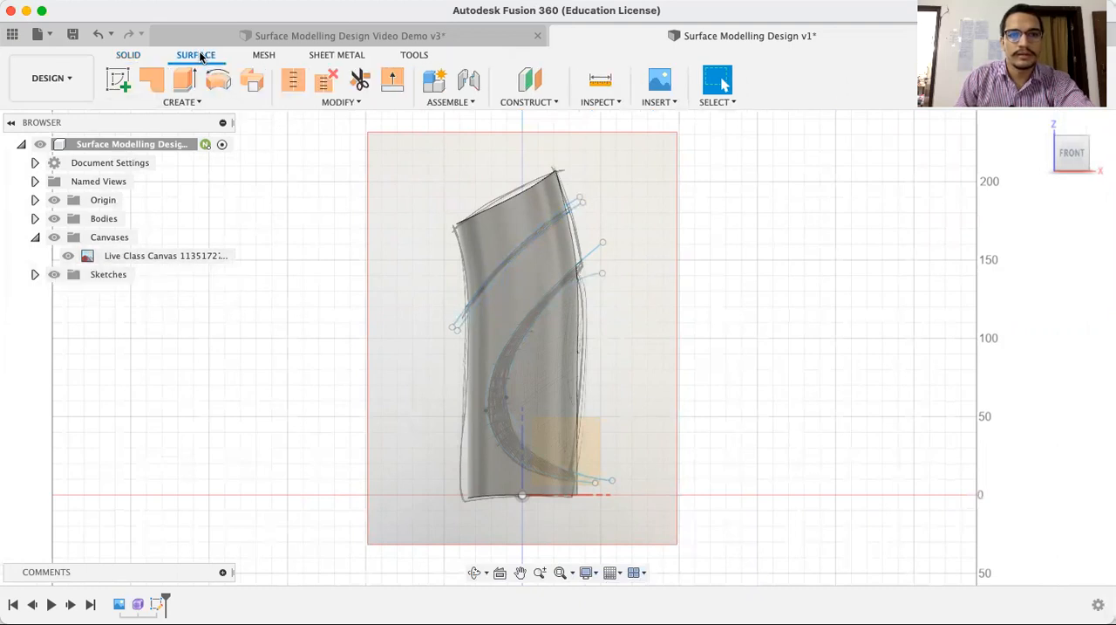
click(313, 103)
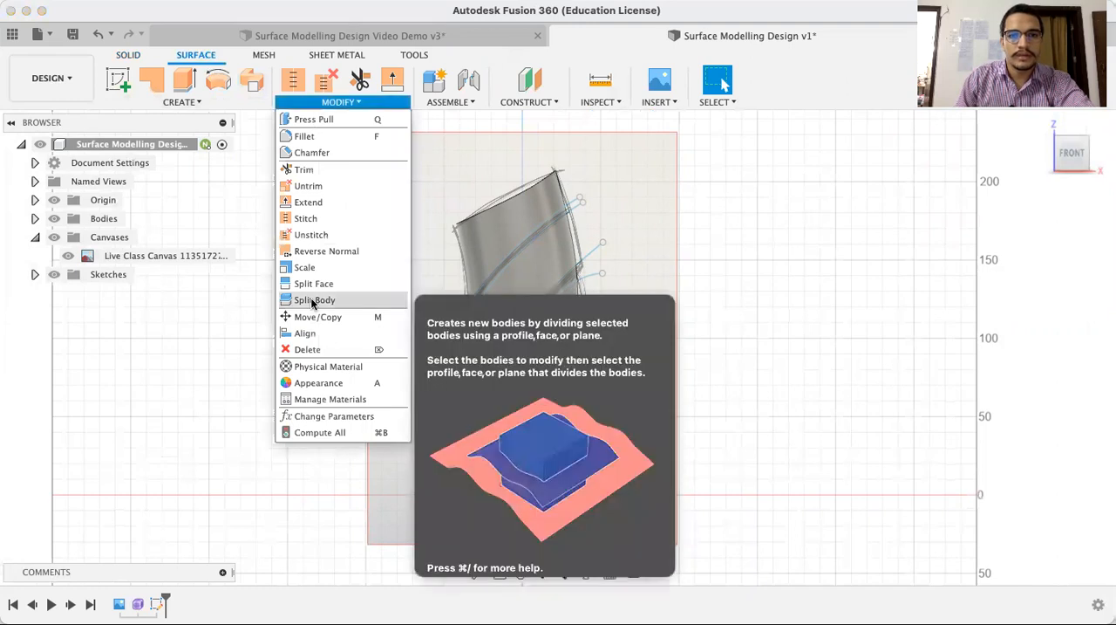
click(312, 301)
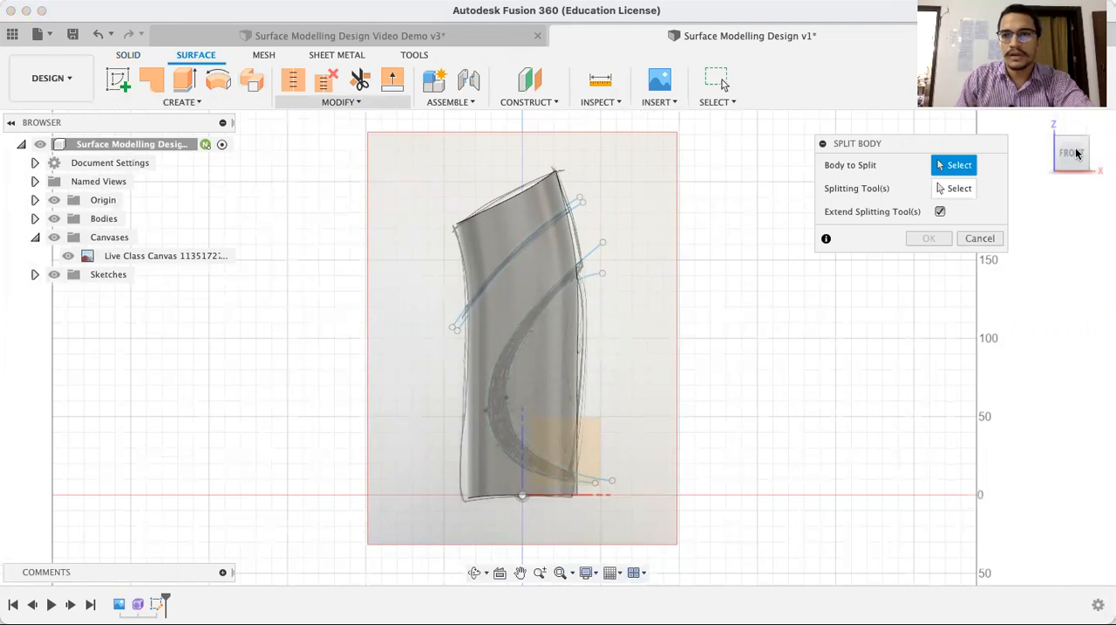
click(1019, 129)
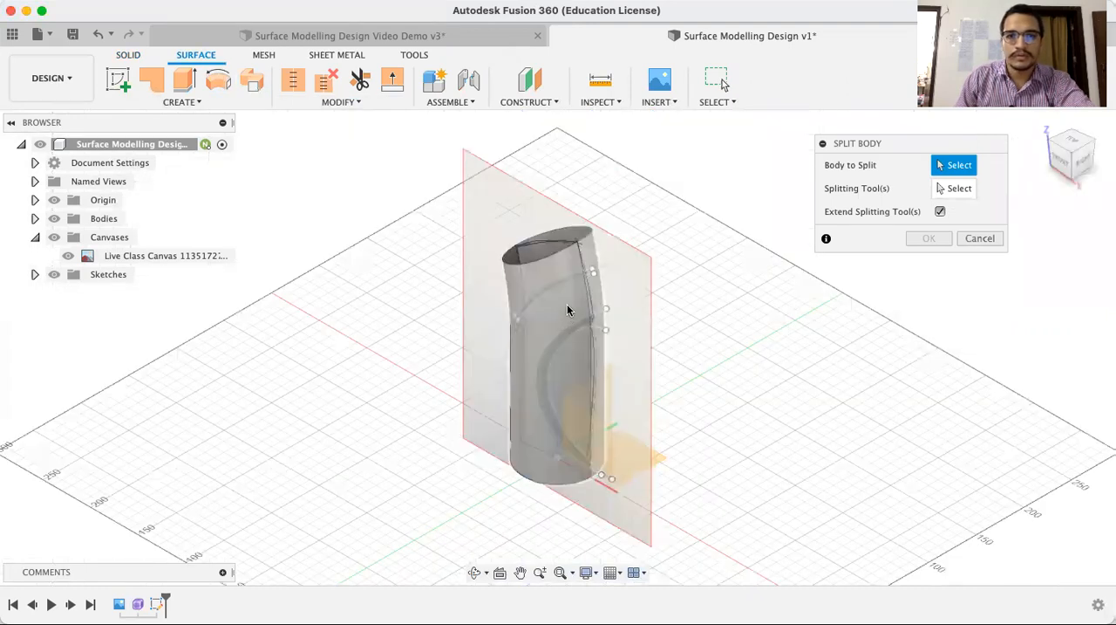
click(567, 310)
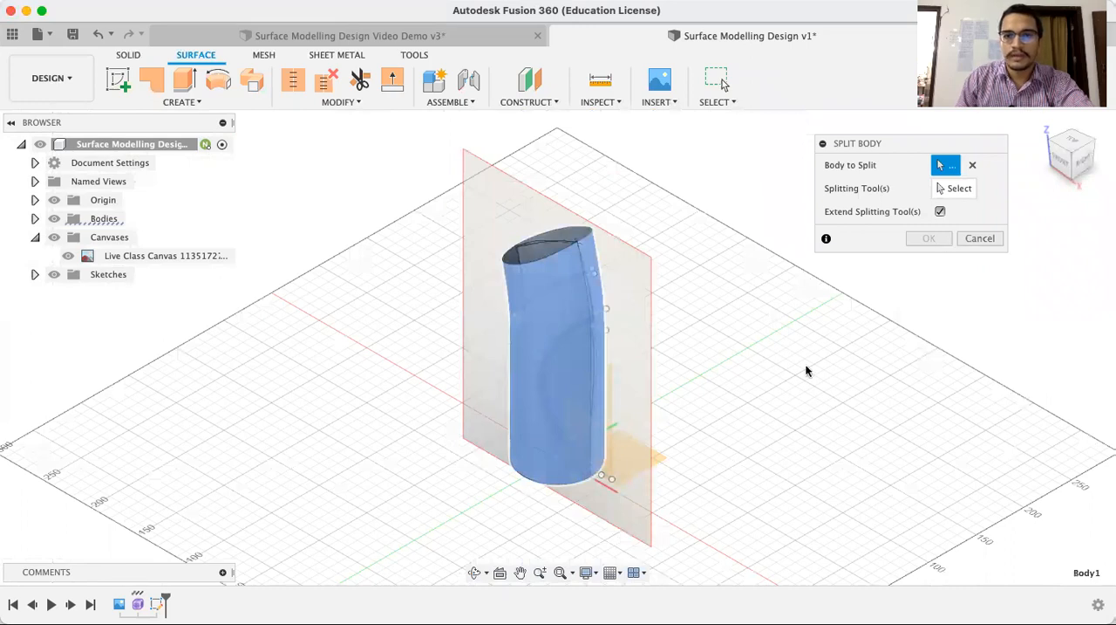
click(954, 197)
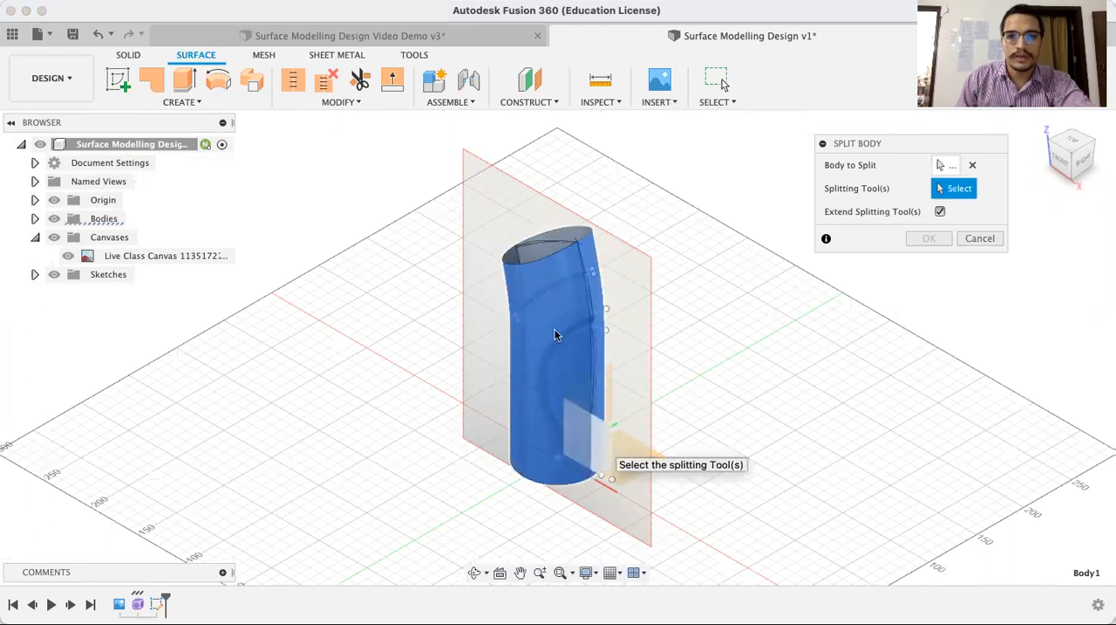
click(607, 451)
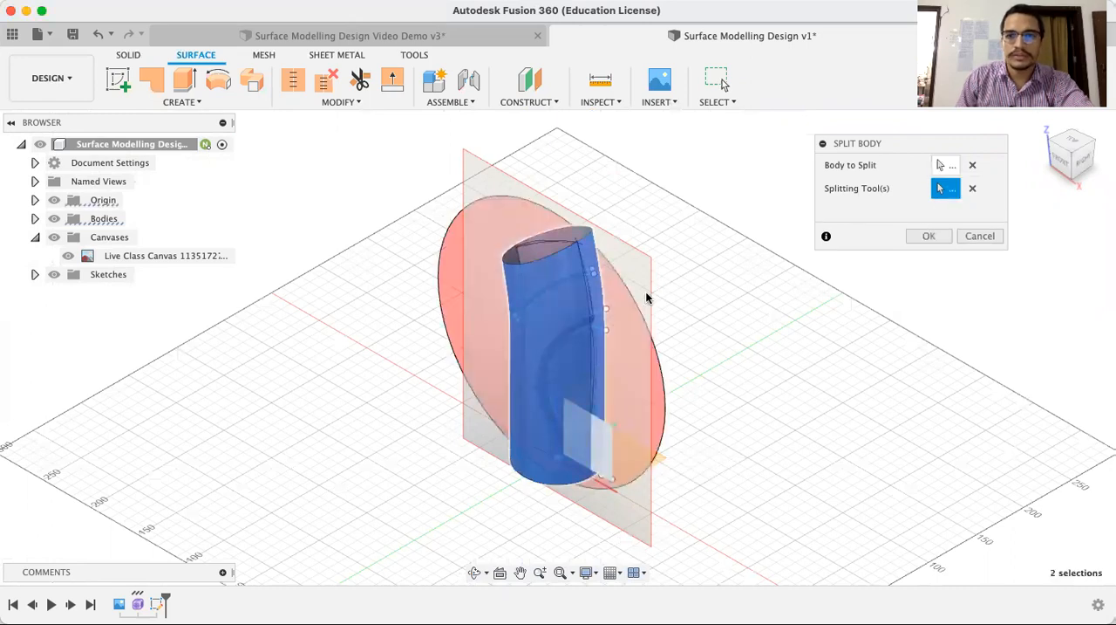
click(929, 236)
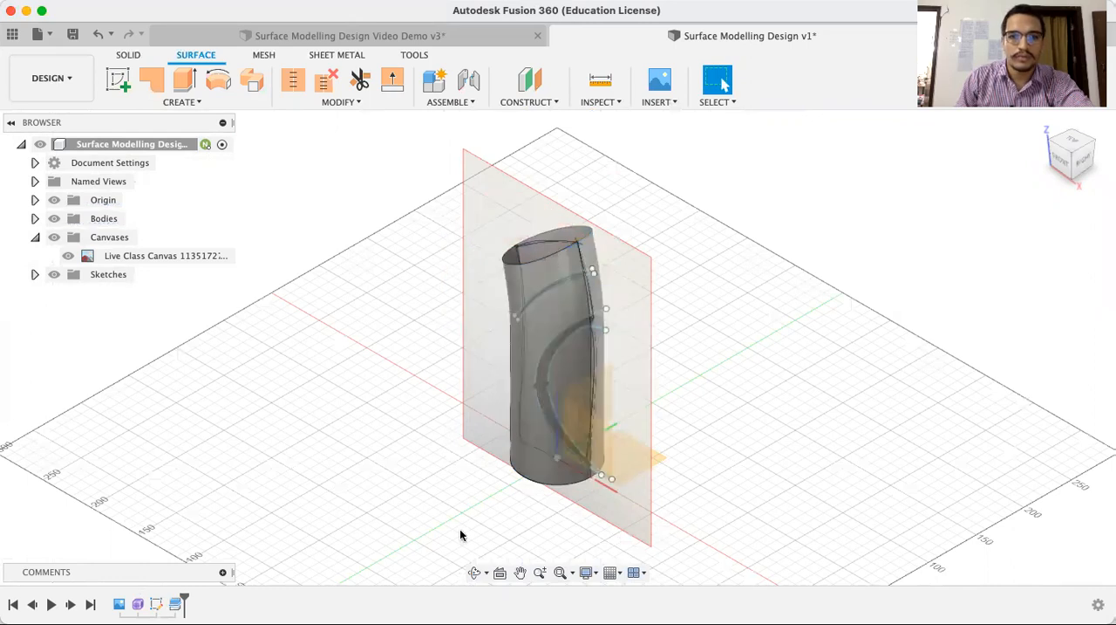
Hide Body2, the rear half of the split body, leaving the front half shown
click(474, 572)
drag(570, 394, 565, 392)
click(722, 79)
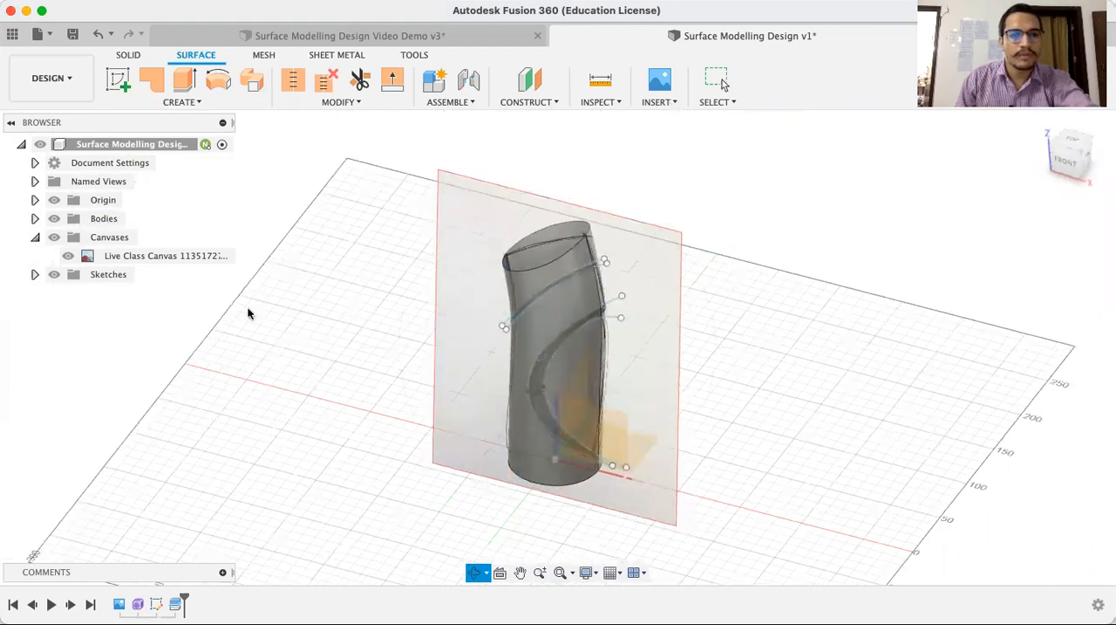
click(35, 218)
click(77, 255)
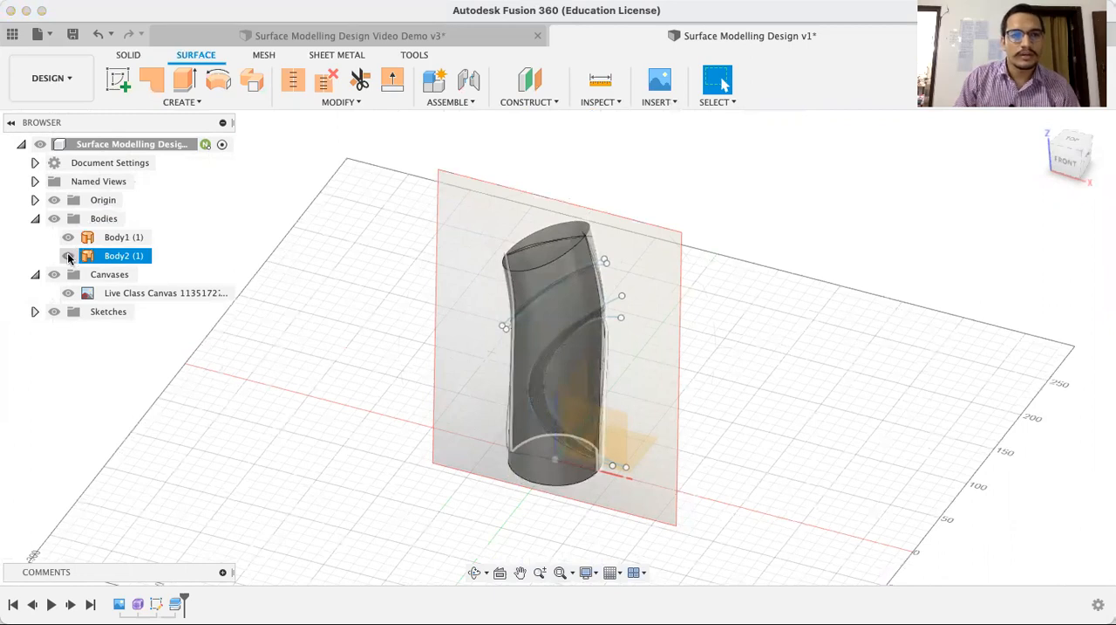
click(68, 255)
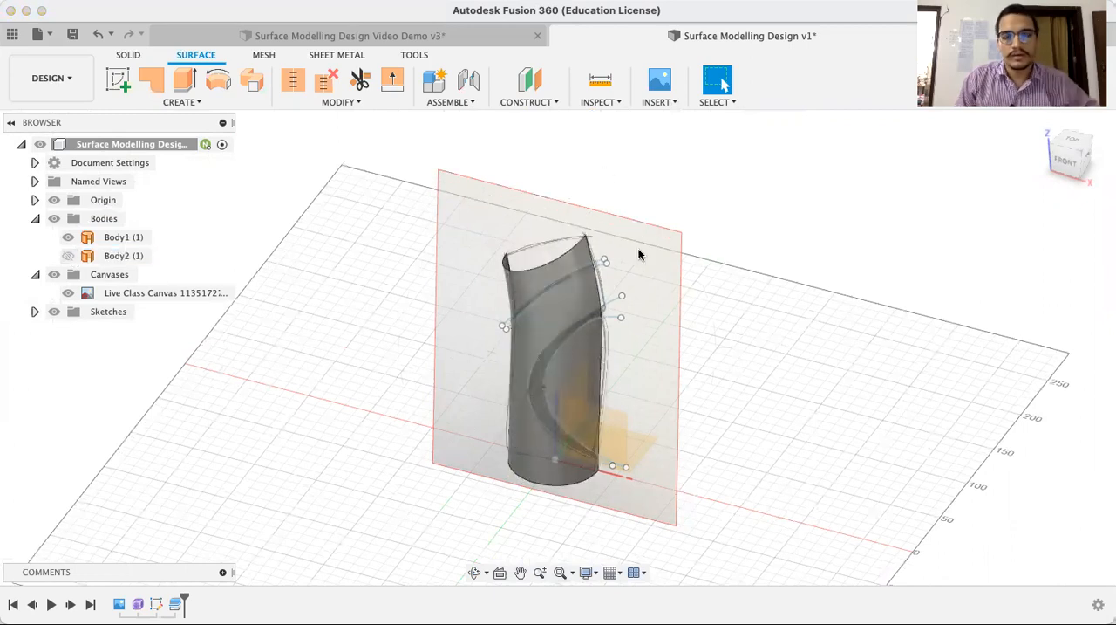
Hide the Live Class Canvas reference image behind the front half
click(530, 307)
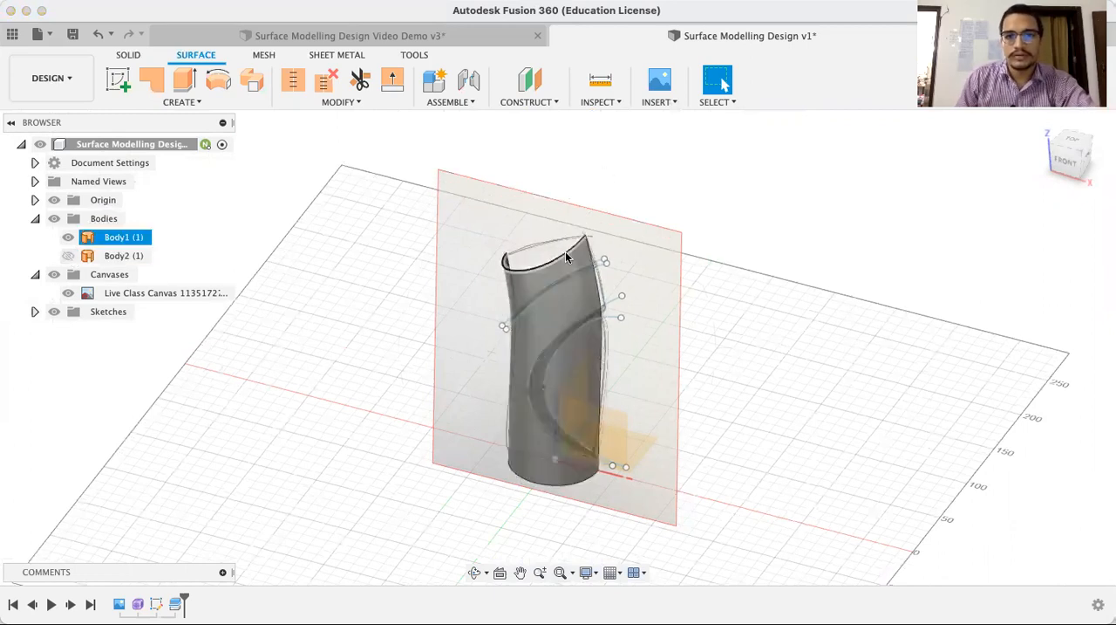
click(966, 196)
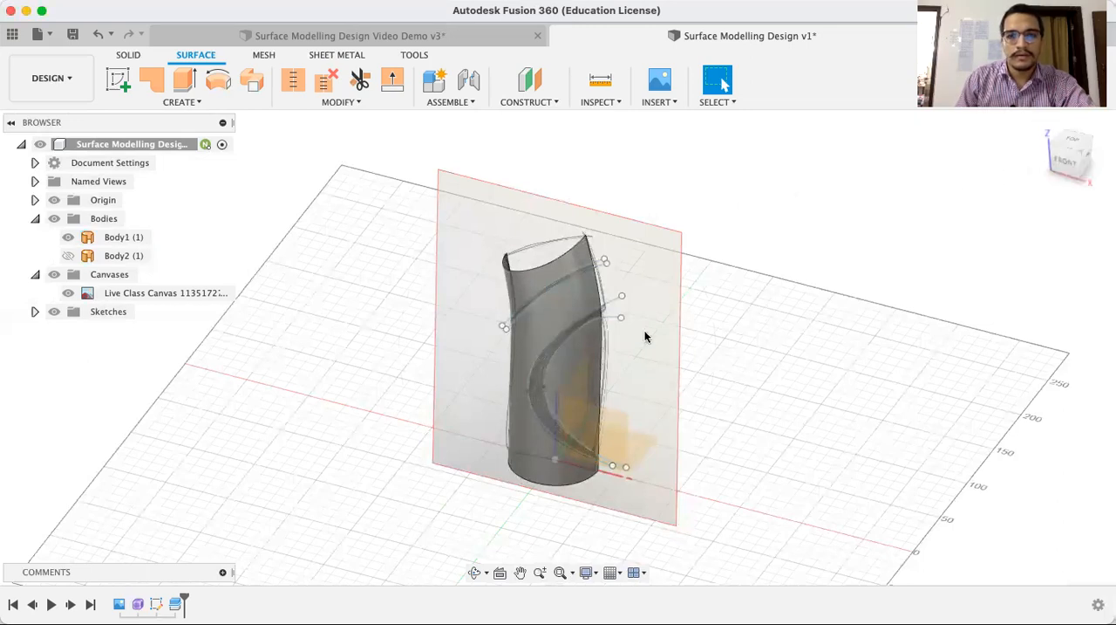
click(74, 297)
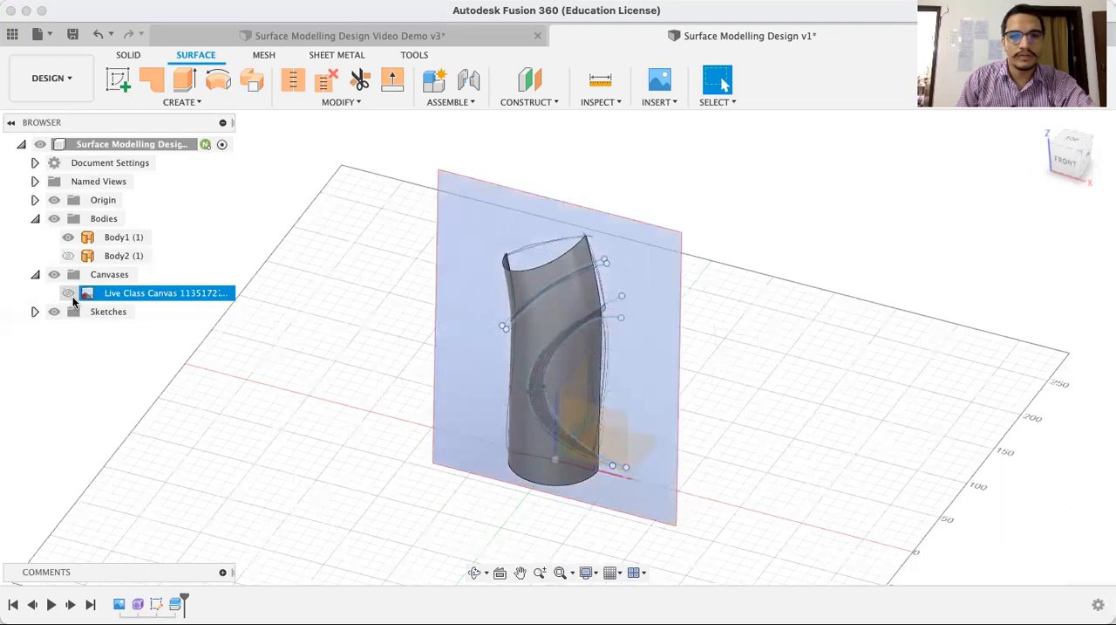
click(69, 294)
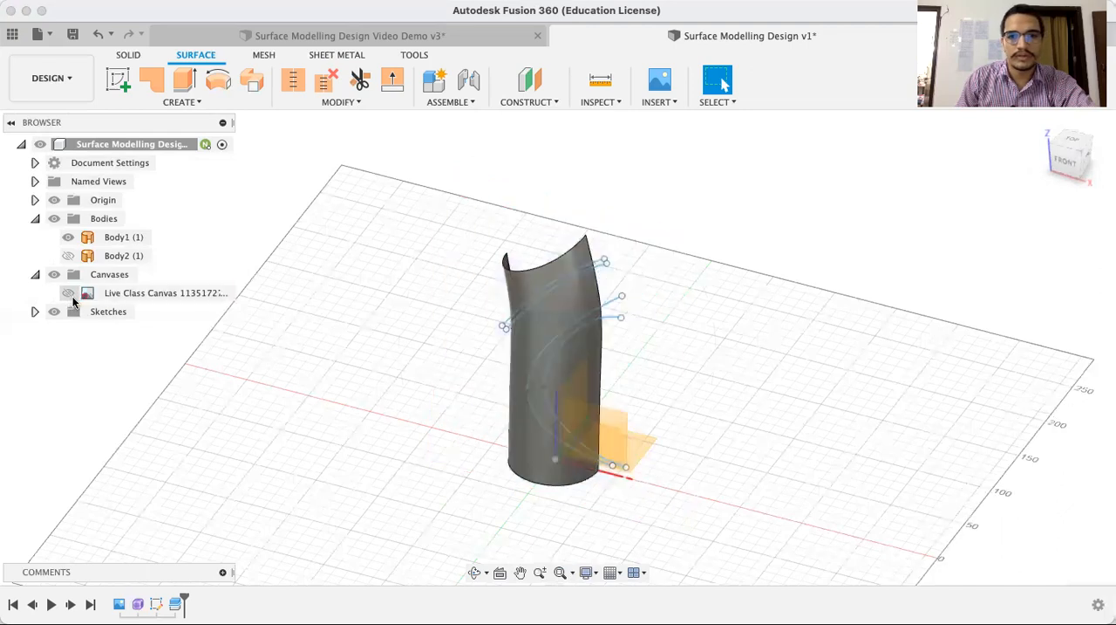
Examine the two upper diagonal splines and how they run across the front half of the body
click(591, 273)
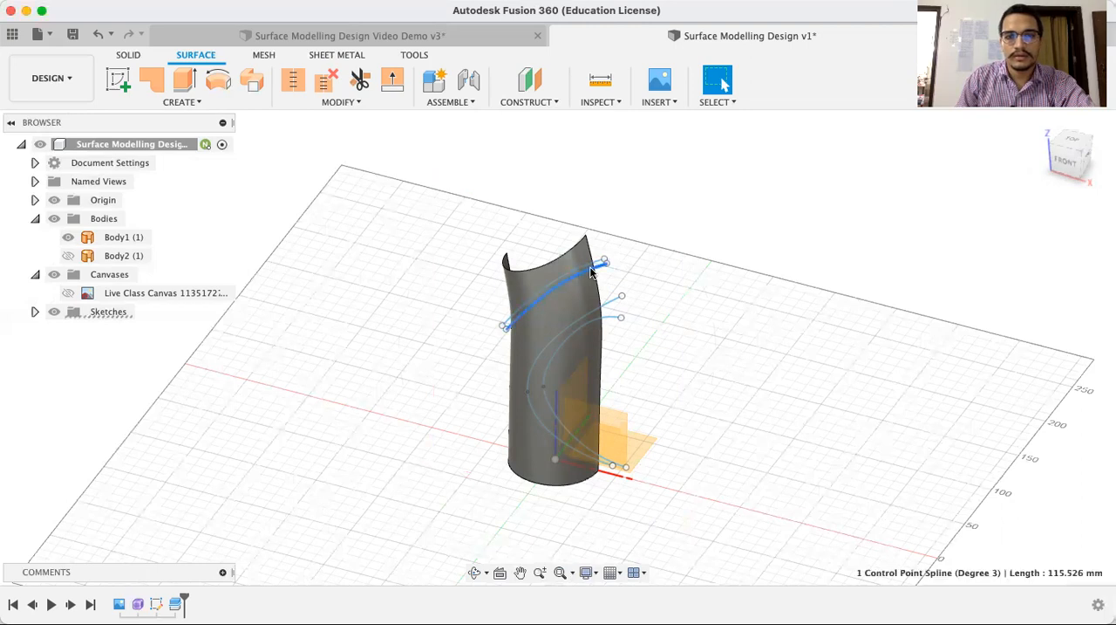
click(590, 266)
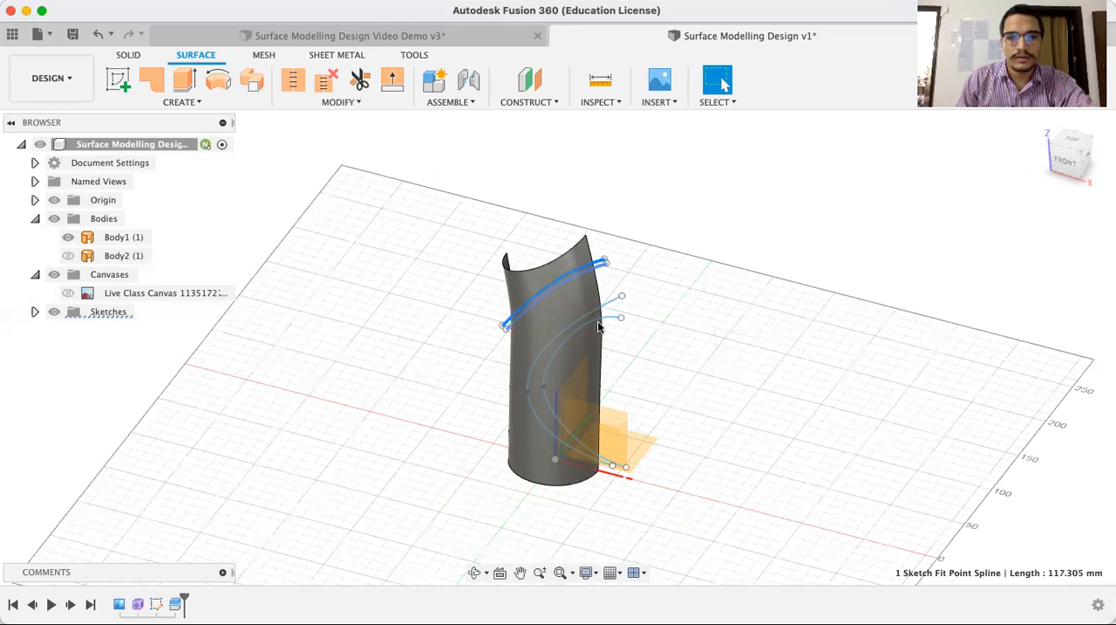
scroll(625, 291, up, 3)
scroll(628, 290, up, 2)
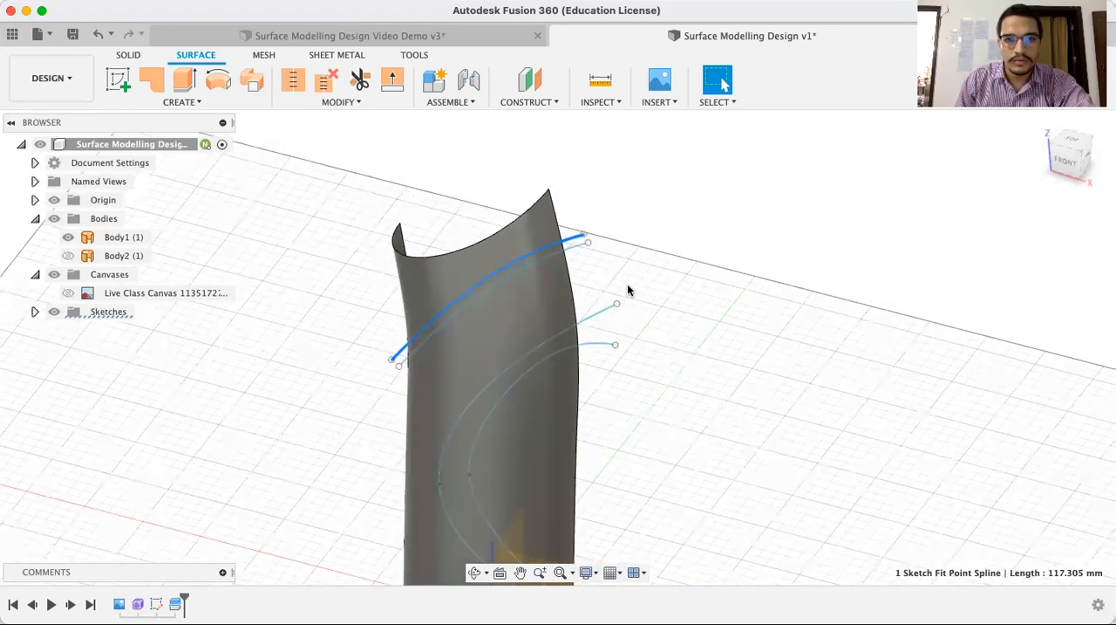
click(543, 263)
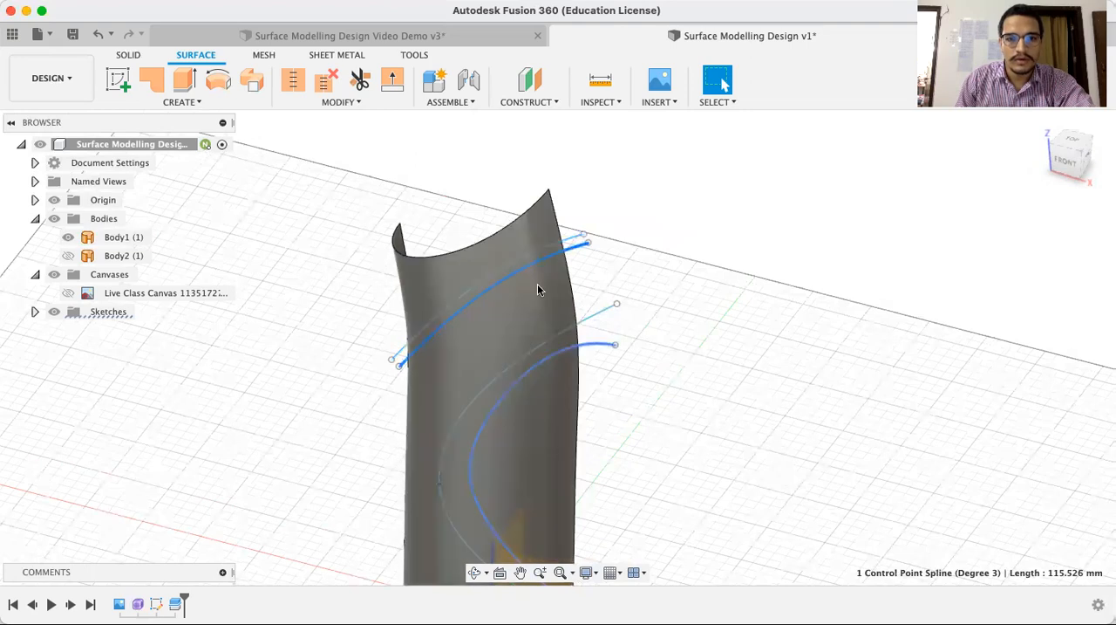
click(647, 278)
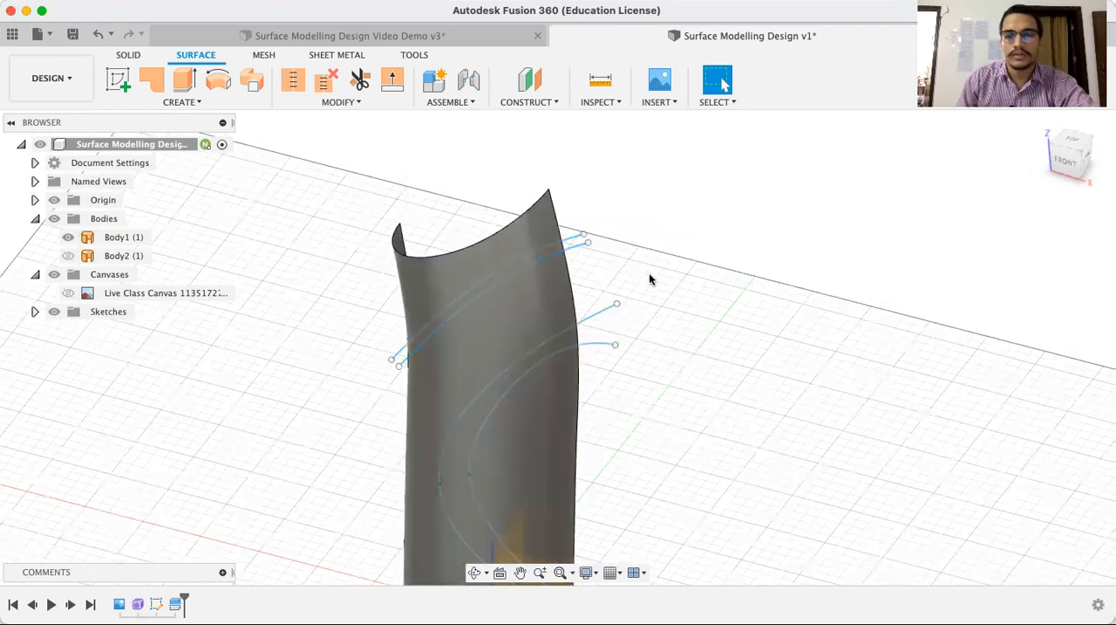
scroll(655, 279, down, 2)
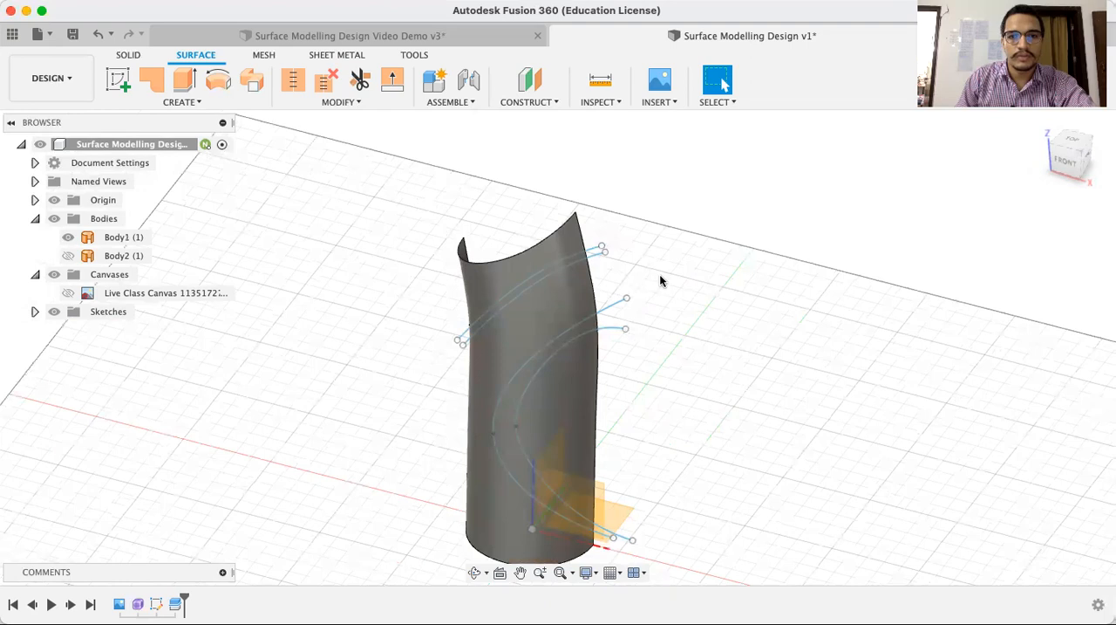
Split the front half, Body1, along the upper of the two diagonal splines near its top, with the splitting tool extended
click(563, 345)
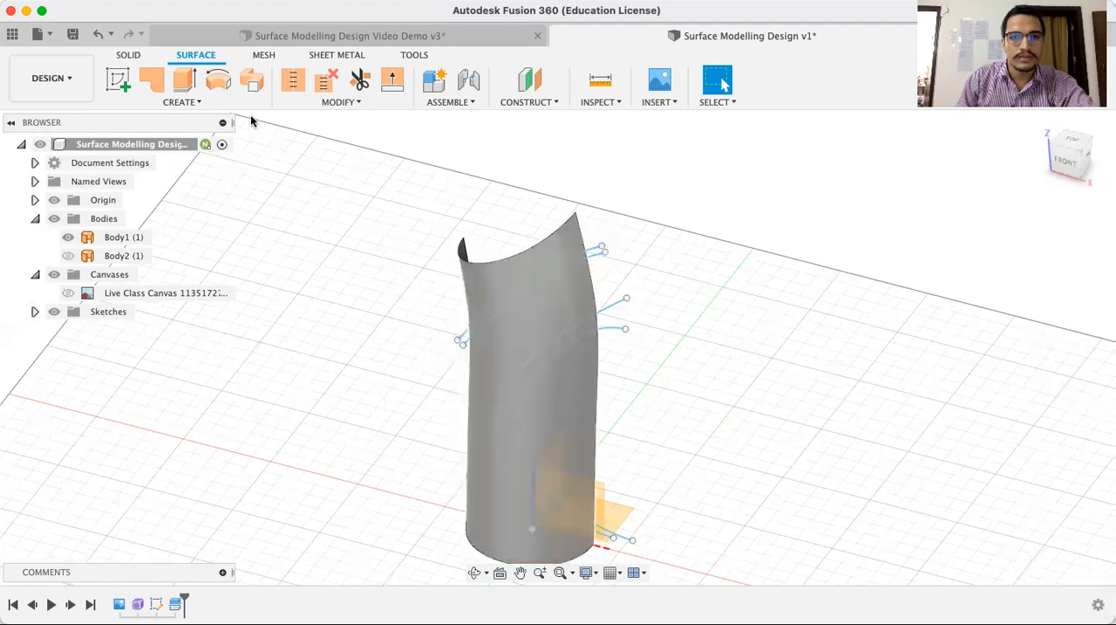
click(360, 102)
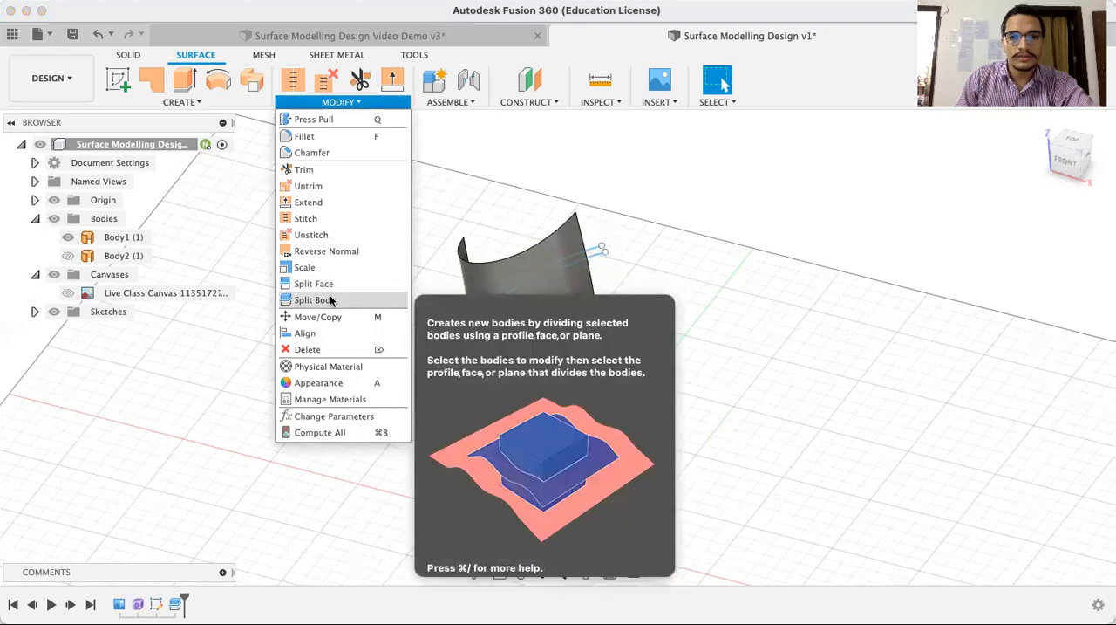
click(330, 299)
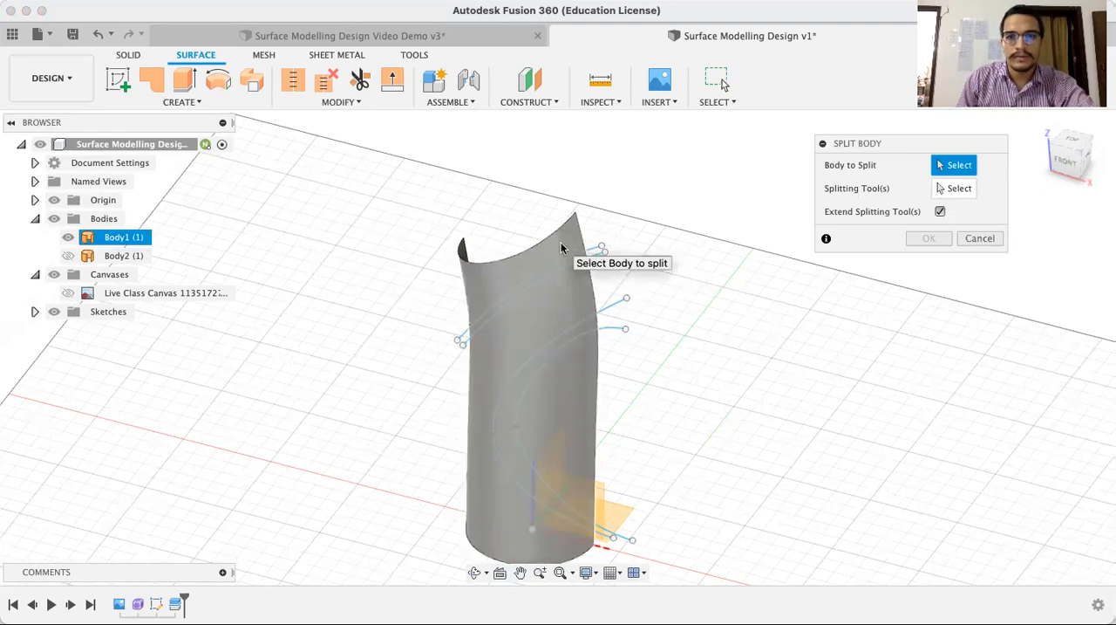
click(576, 243)
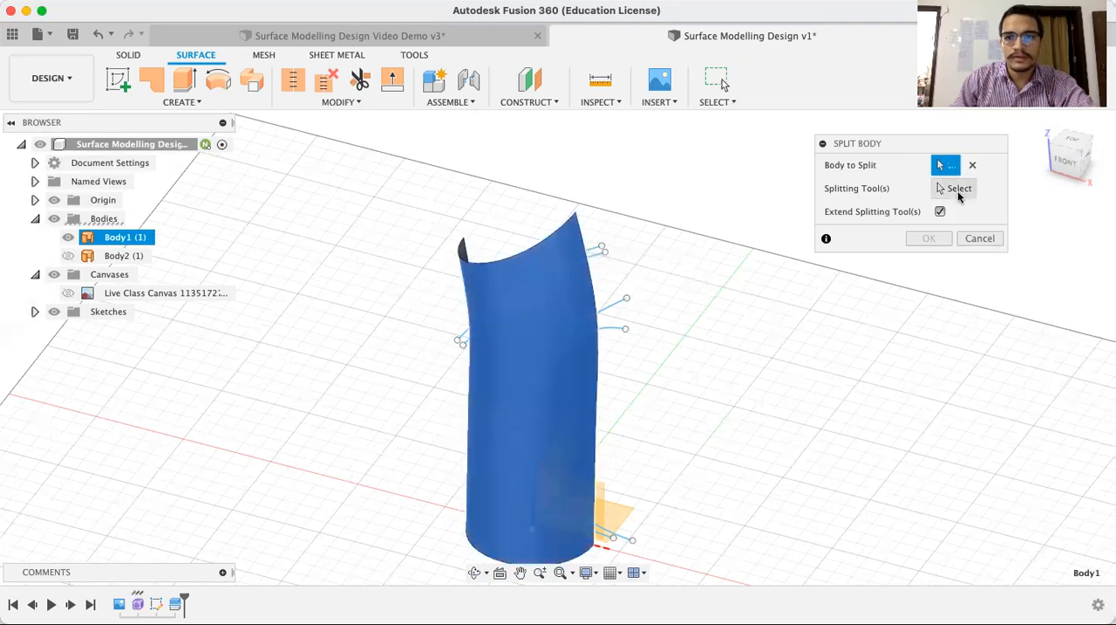
click(972, 190)
click(592, 250)
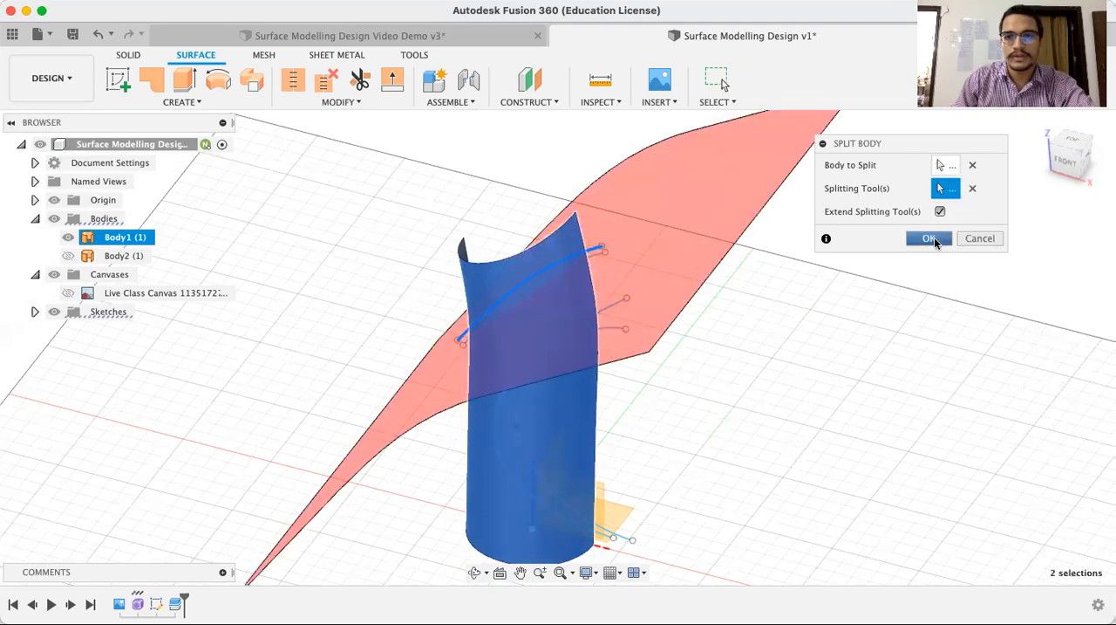
click(932, 237)
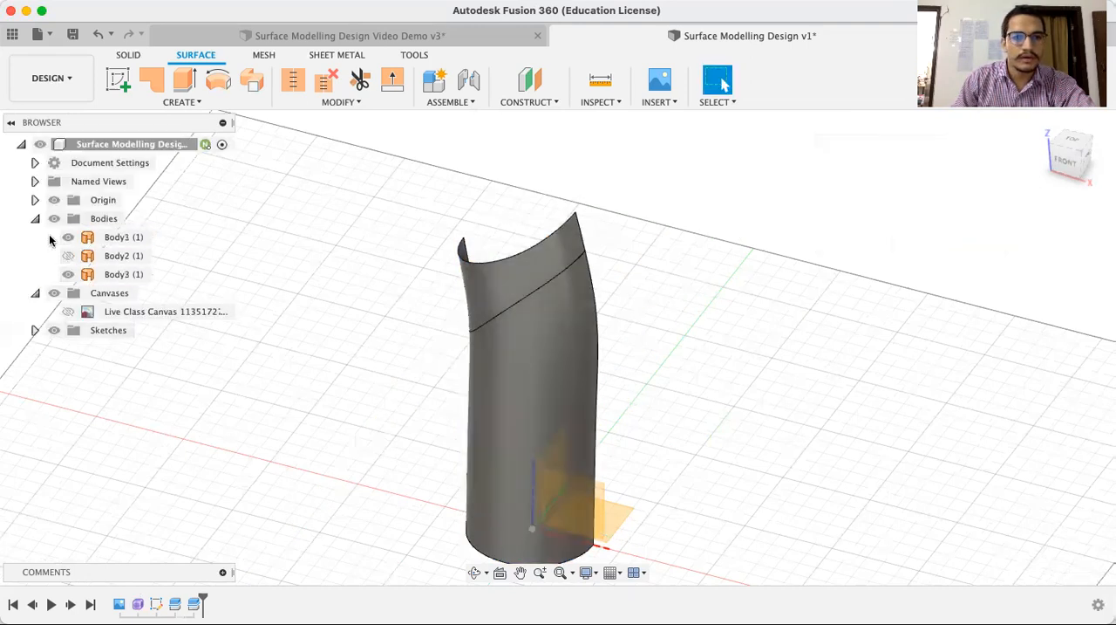
Show Sketch1 again and split the lower front piece, Body1, along the outer of the two large C-shaped curves
click(35, 330)
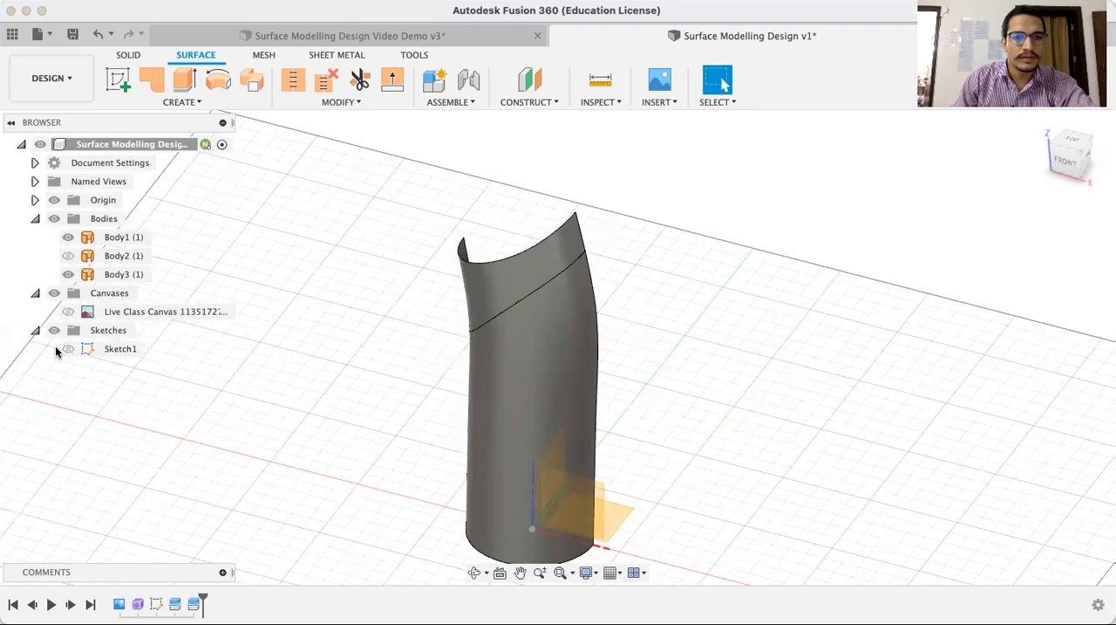
click(69, 349)
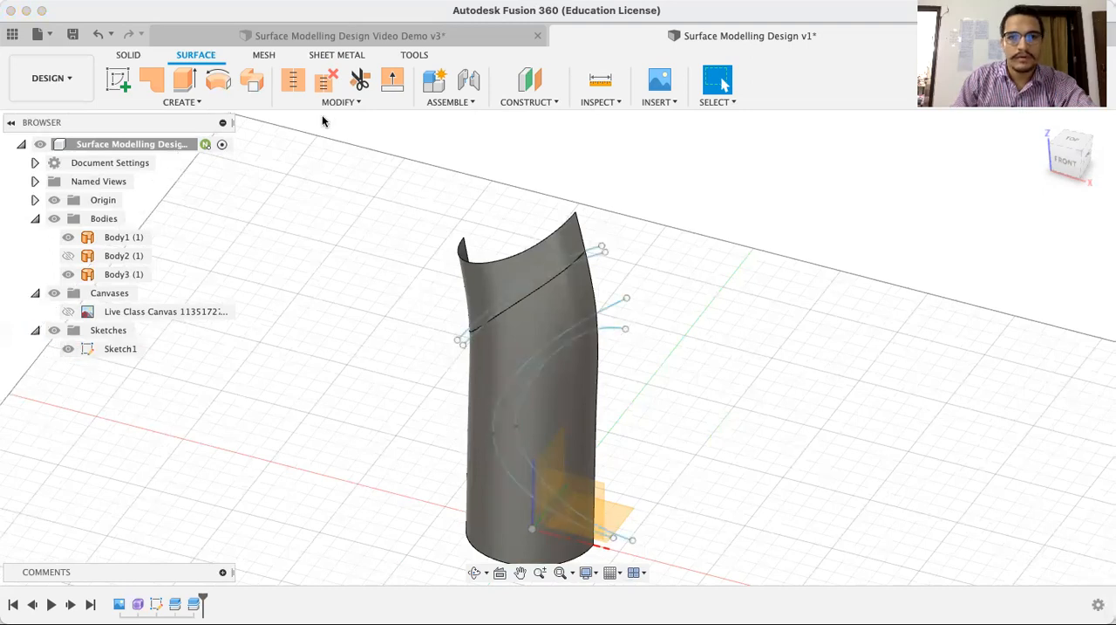
click(330, 102)
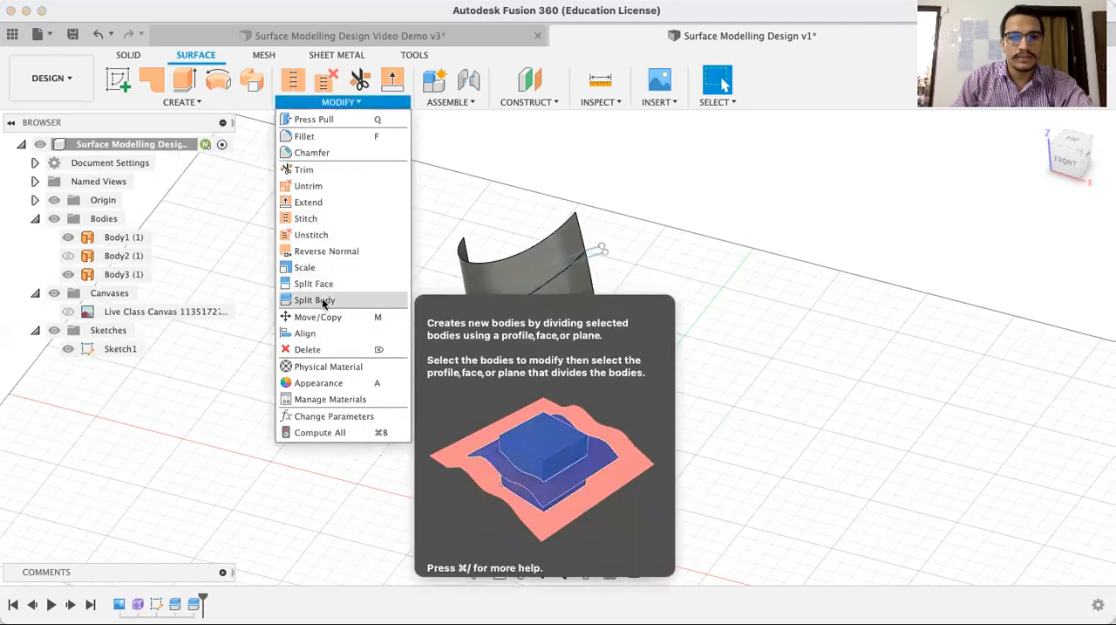
click(314, 300)
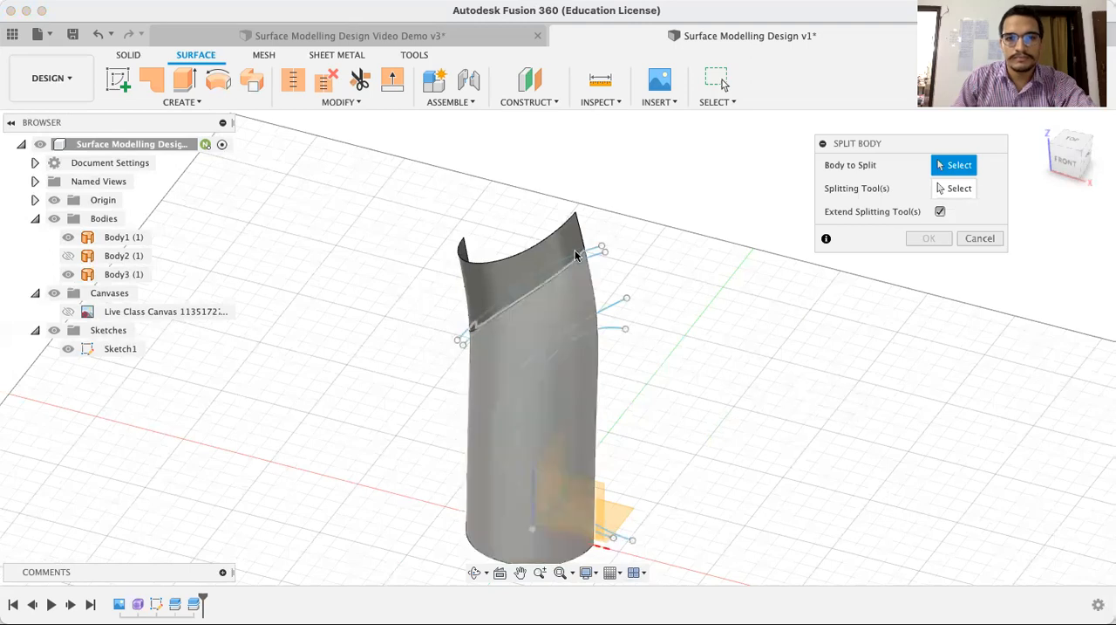
click(576, 380)
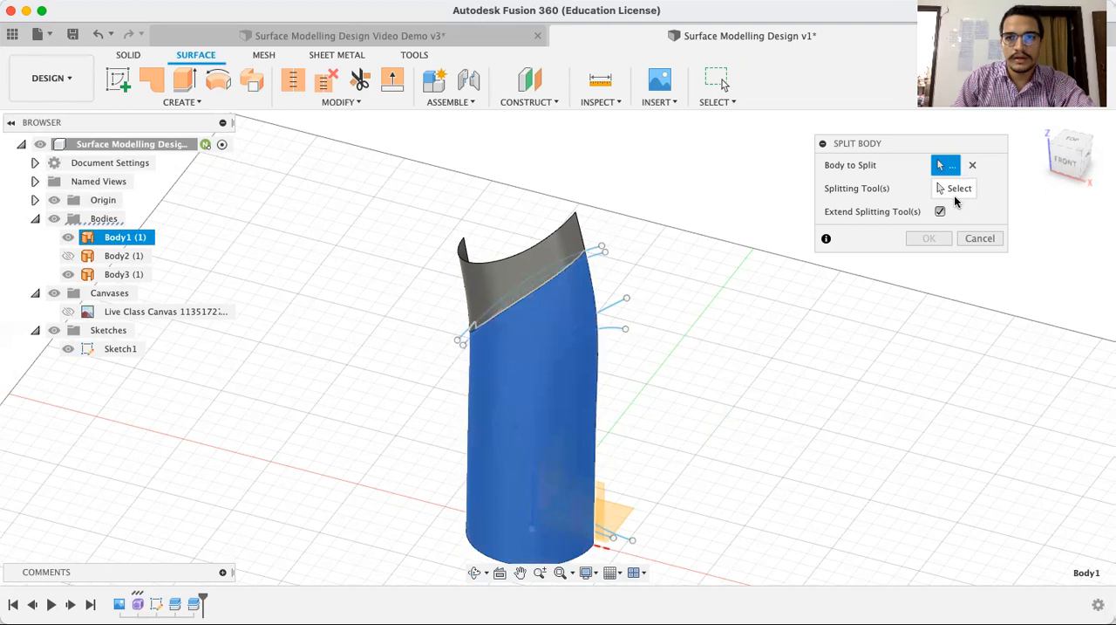
click(956, 190)
click(614, 301)
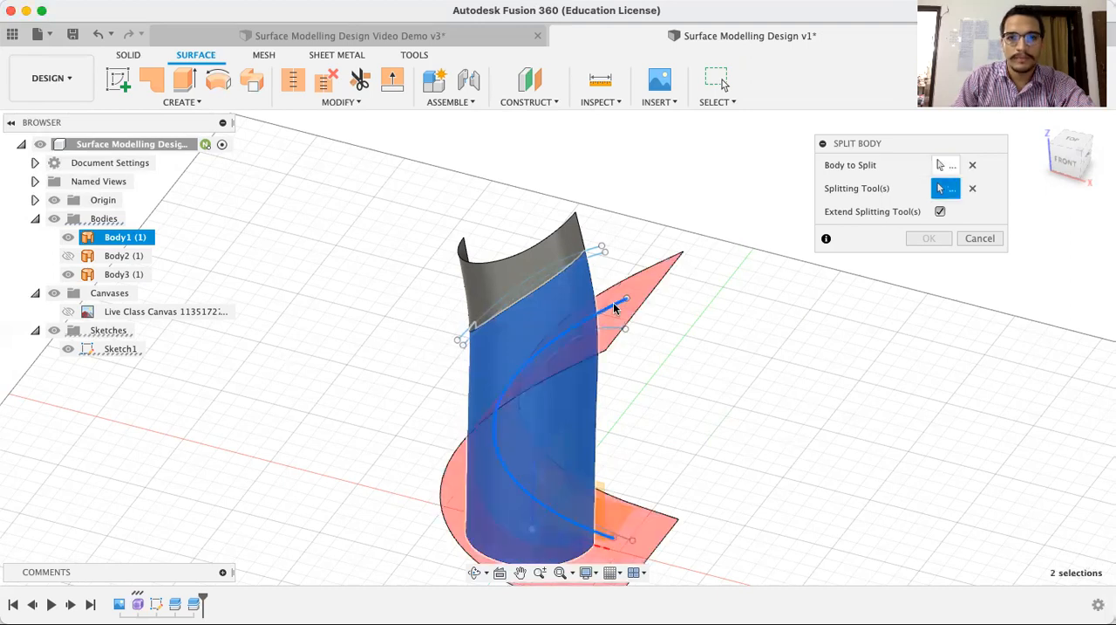
click(928, 238)
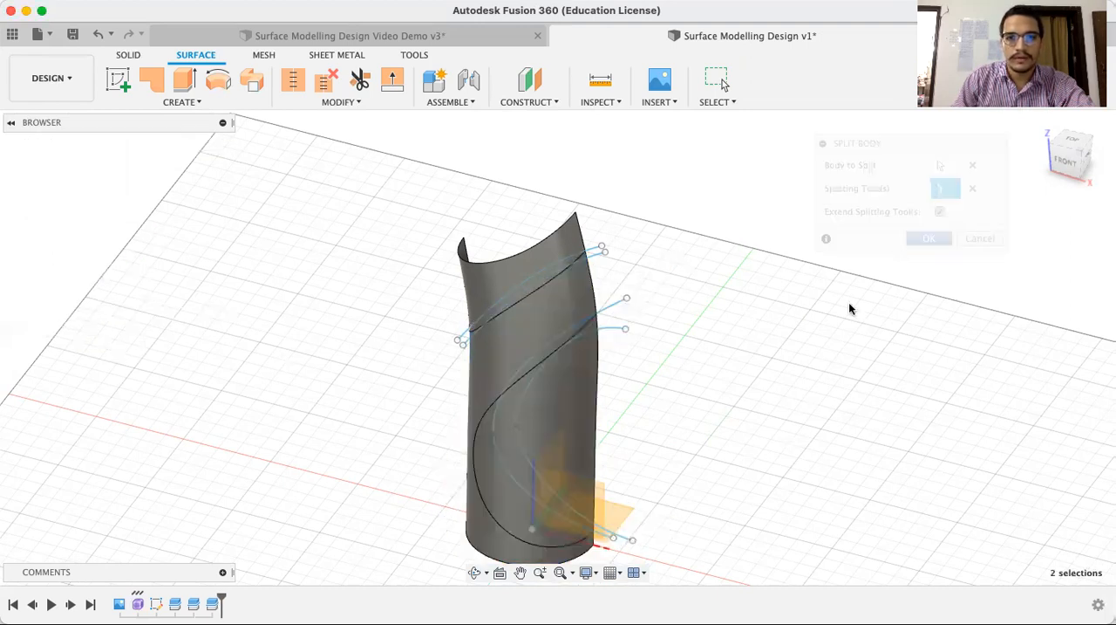
Show Sketch1 and extrude the lower diagonal spline and the inner C-shaped curve by -60 mm as new surface bodies through the front half
click(72, 366)
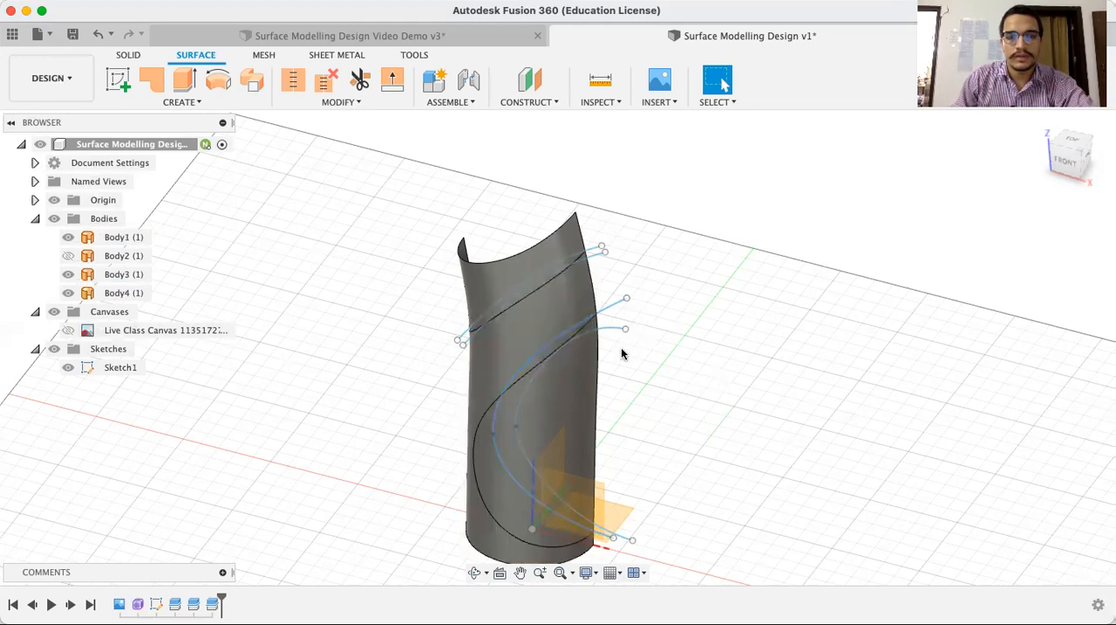
scroll(632, 340, down, 3)
scroll(633, 340, up, 4)
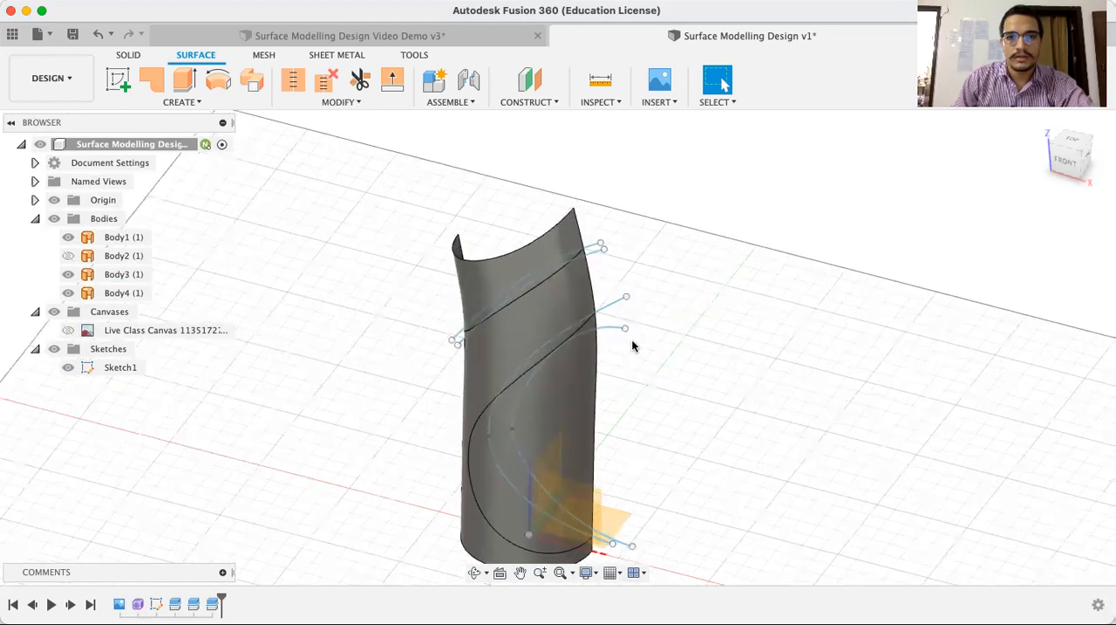
click(1061, 162)
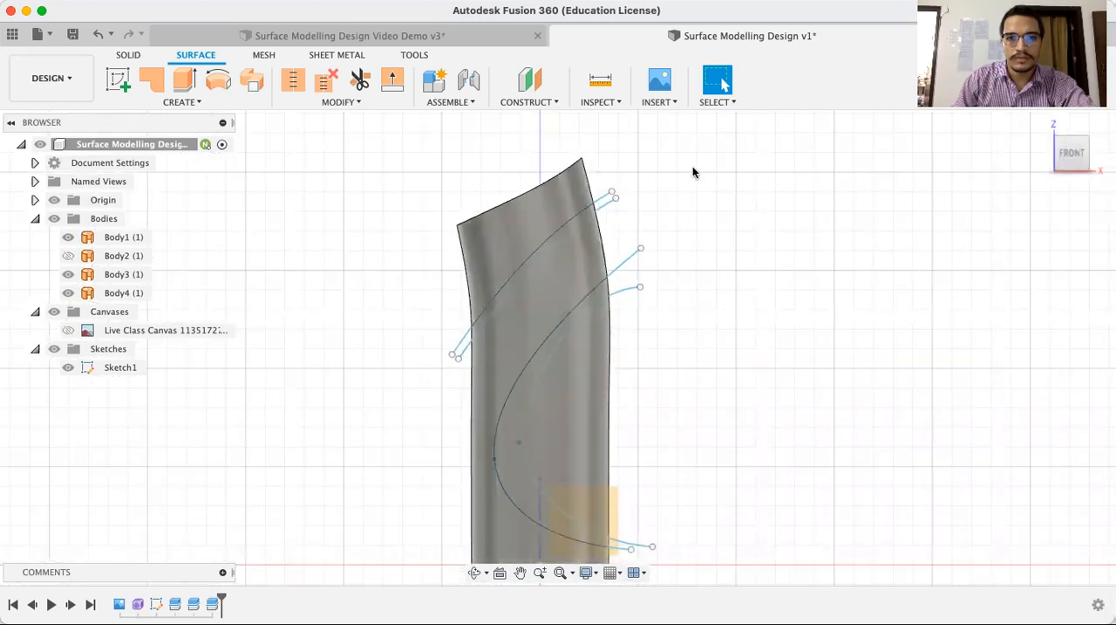
click(606, 208)
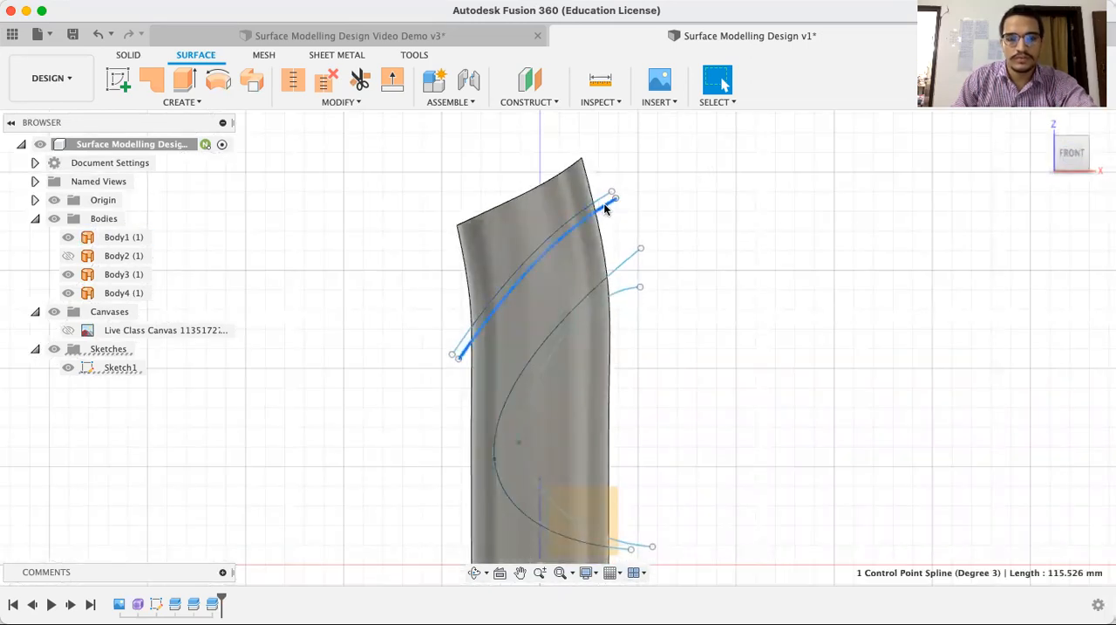
click(628, 294)
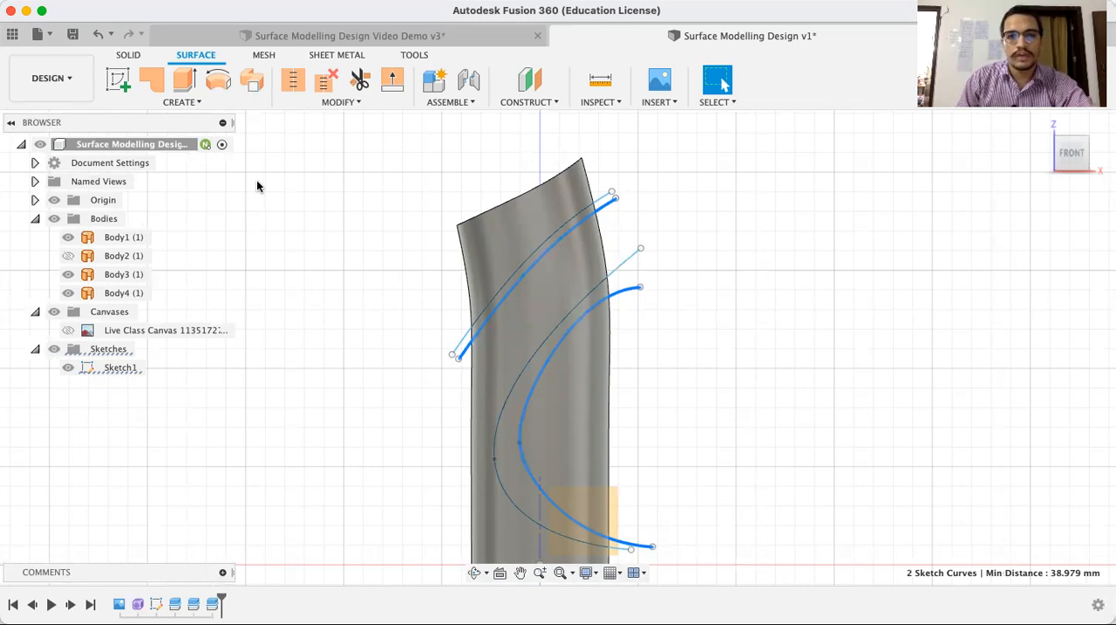
click(182, 81)
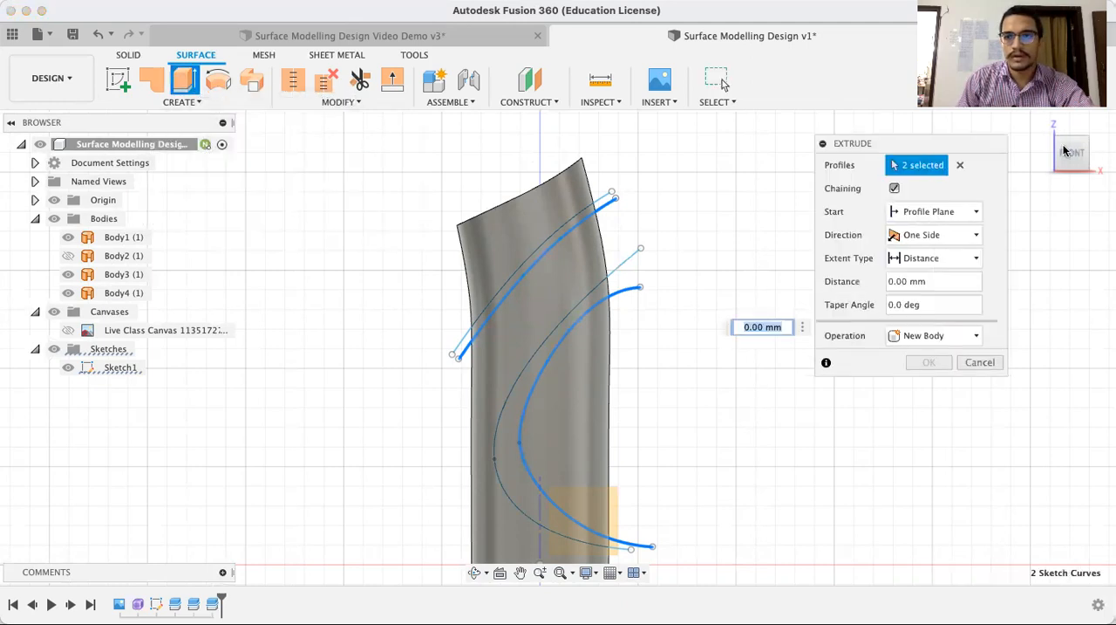
click(1041, 125)
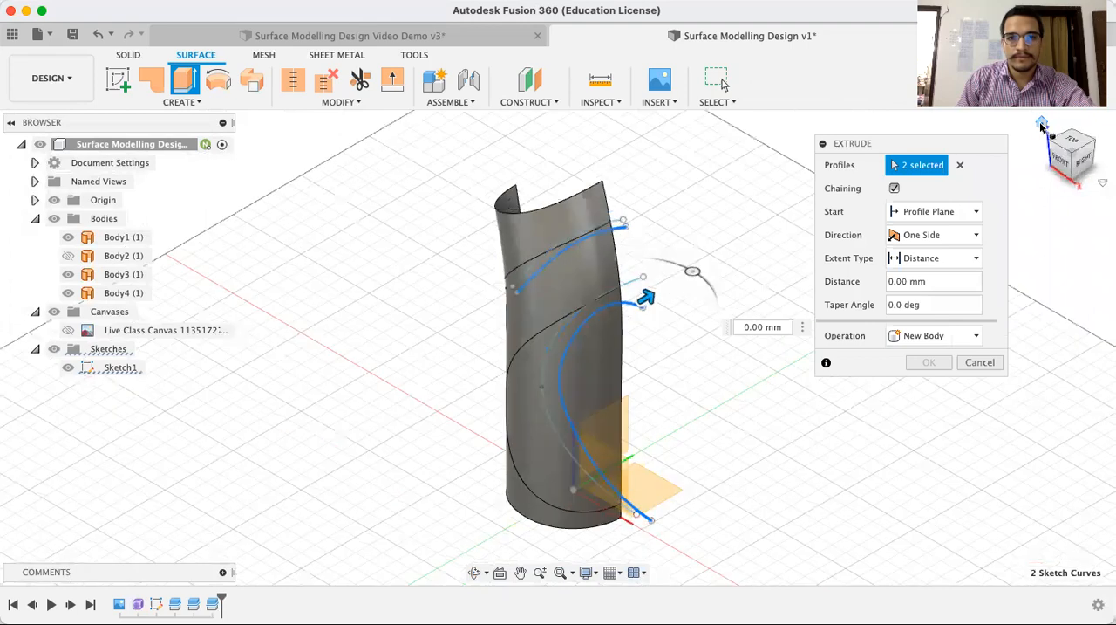
drag(643, 301, 576, 366)
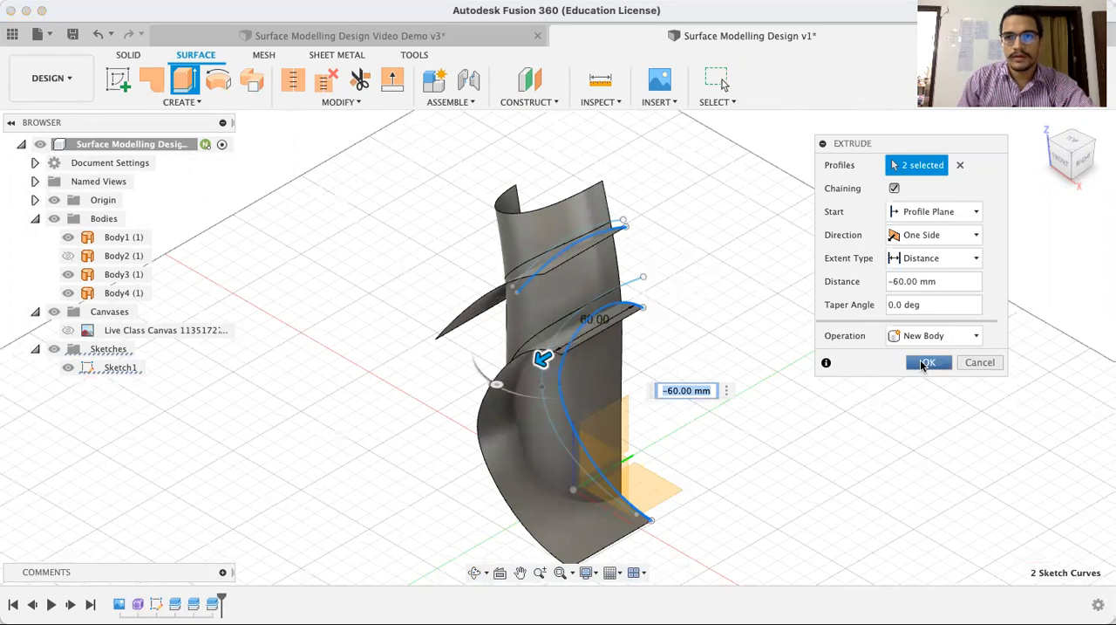
click(923, 363)
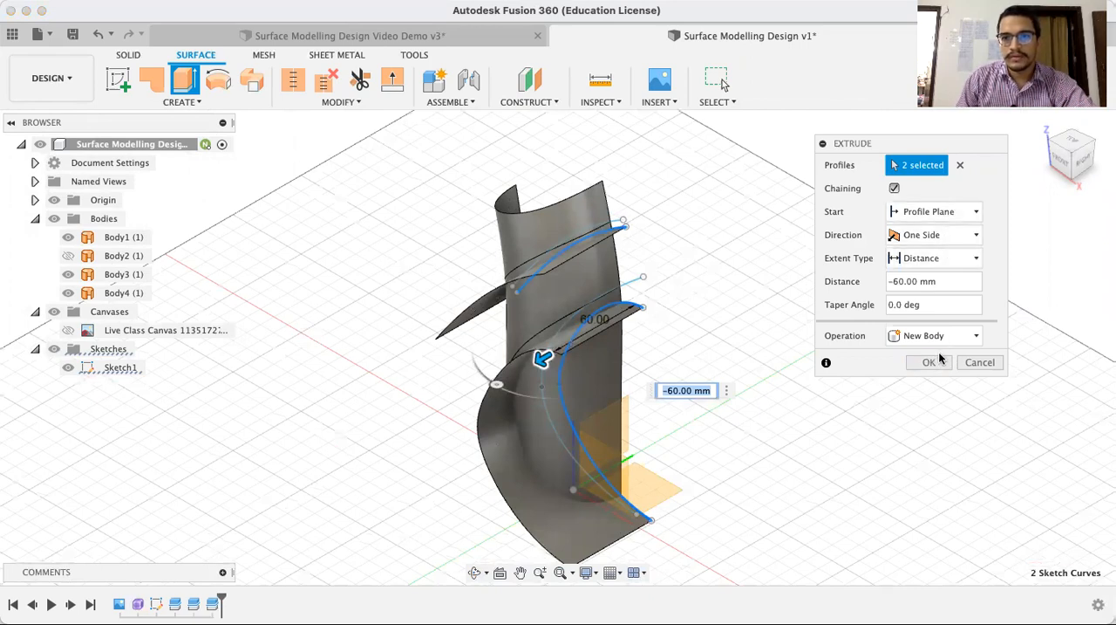
click(930, 362)
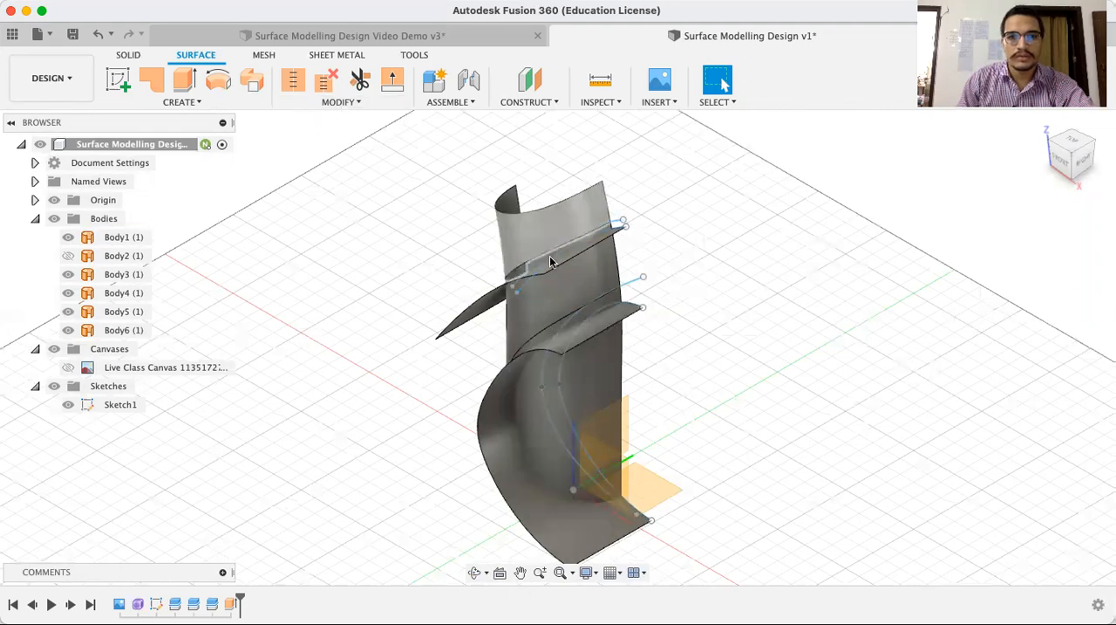
Trim away the narrow strip between the two diagonal splines, using the upper extruded surface, Body5, as the trim tool
click(473, 572)
mouse_move(424, 321)
mouse_down()
mouse_move(431, 332)
mouse_move(457, 285)
mouse_move(429, 304)
mouse_up()
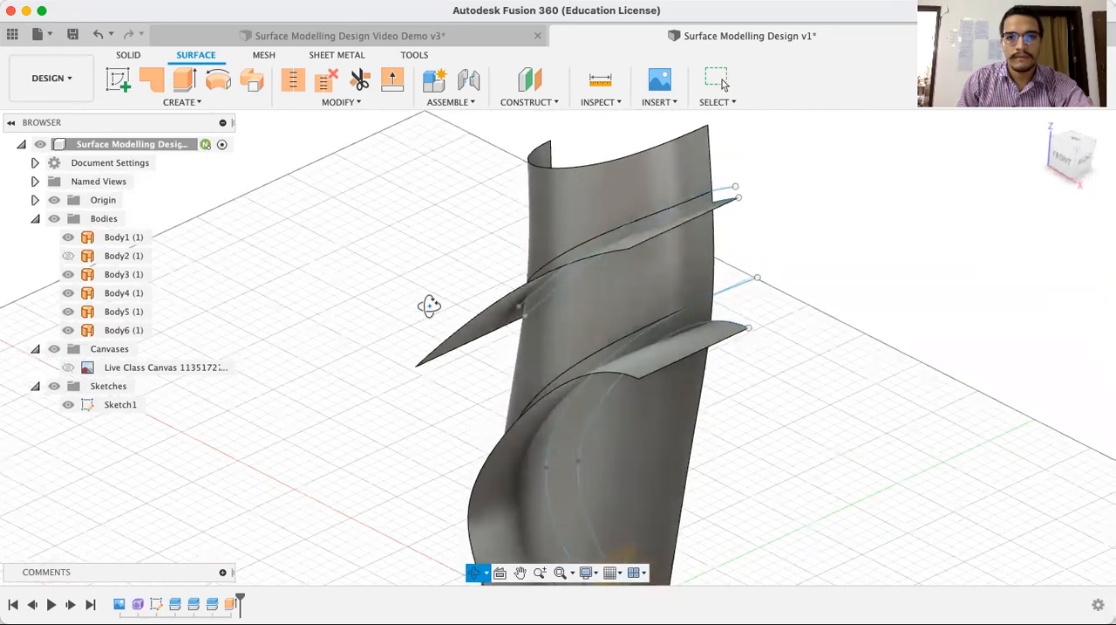
key(Escape)
click(360, 80)
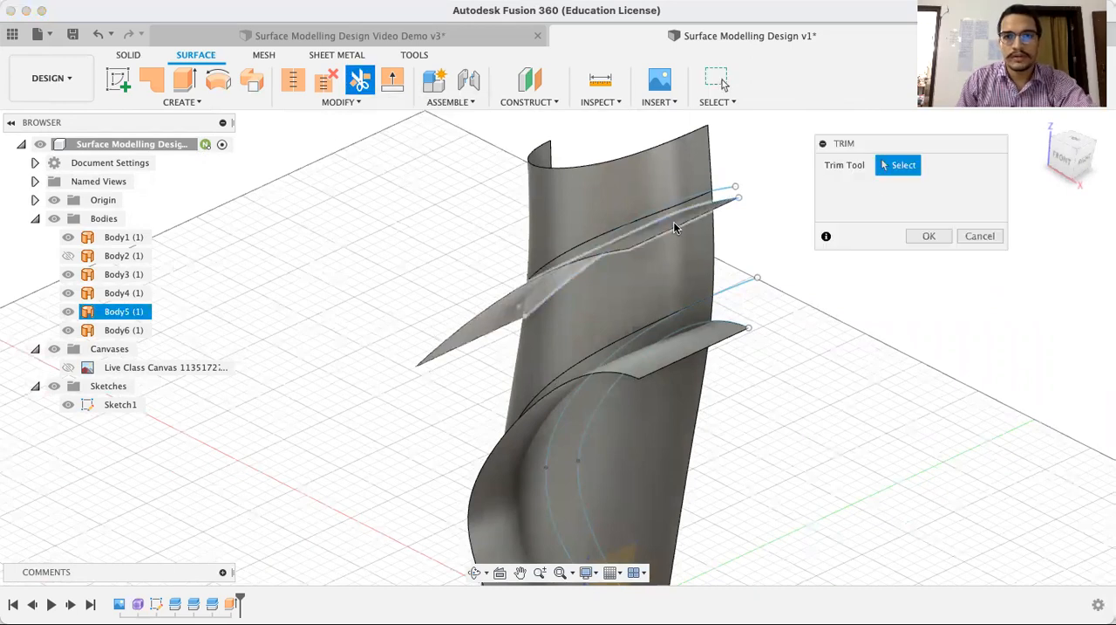
click(667, 226)
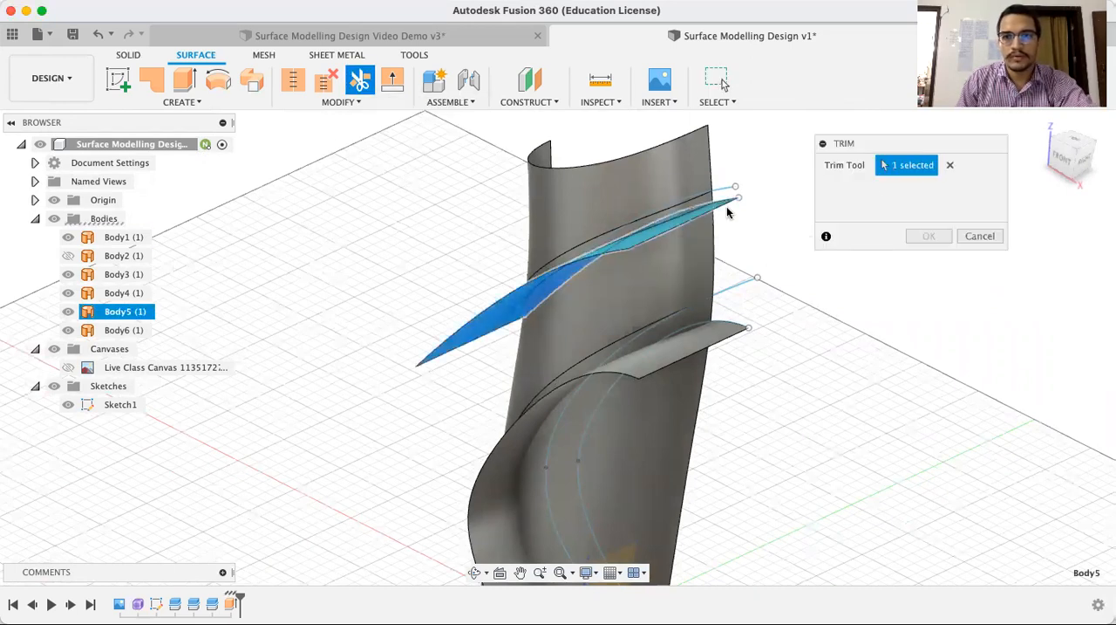
scroll(713, 205, up, 5)
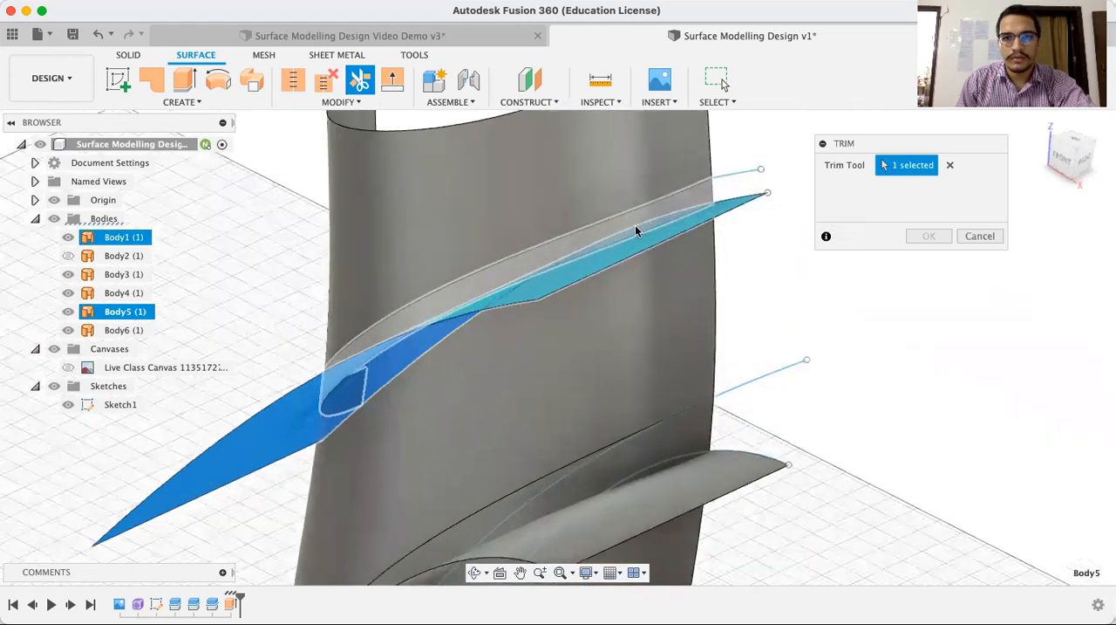
click(637, 218)
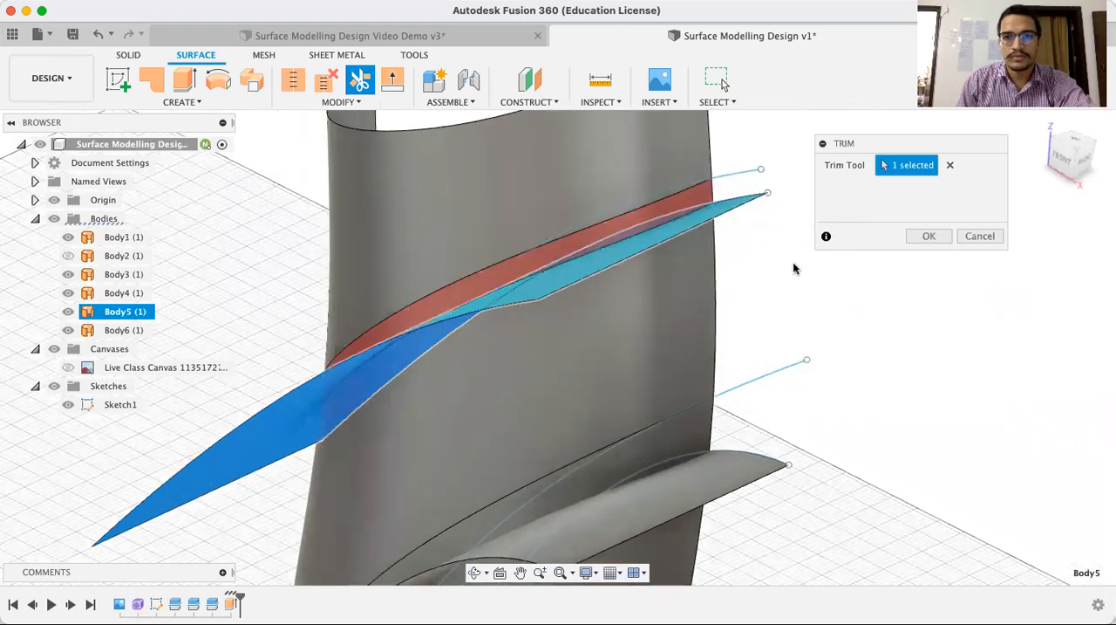
click(931, 235)
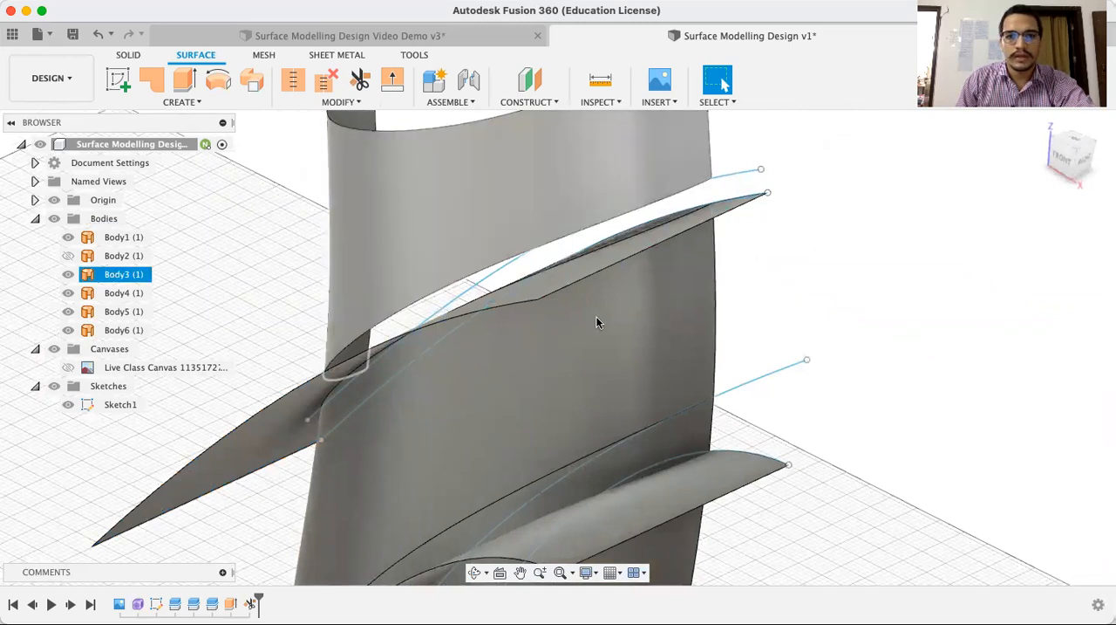
Trim away the crescent-shaped strip between the two C-shaped curves, using the lower extruded surface, Body6, as the trim tool
click(361, 79)
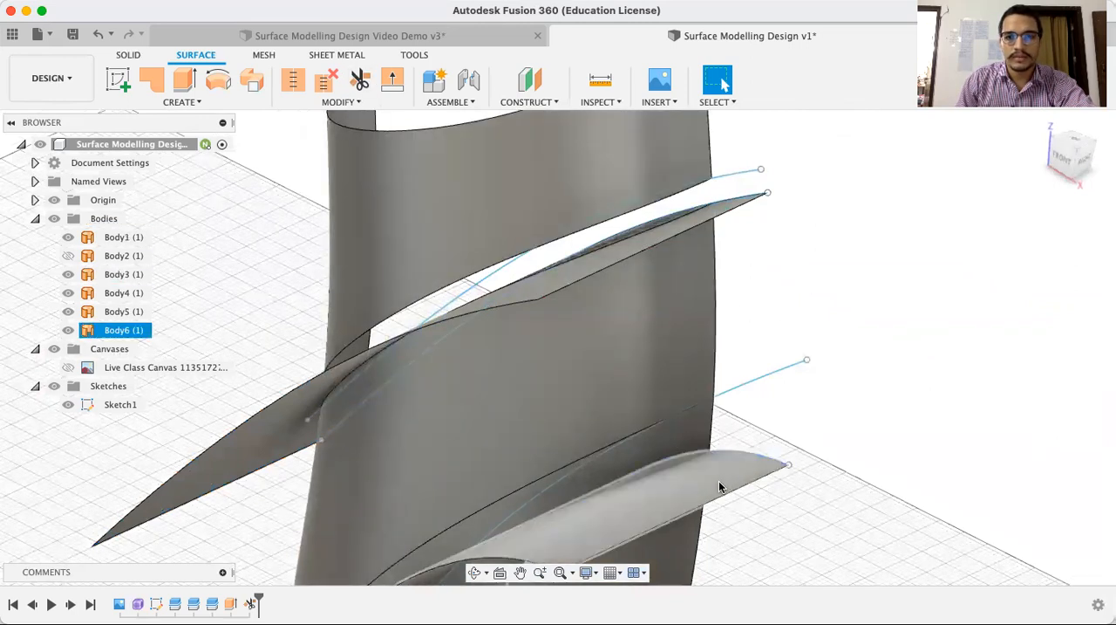
click(721, 485)
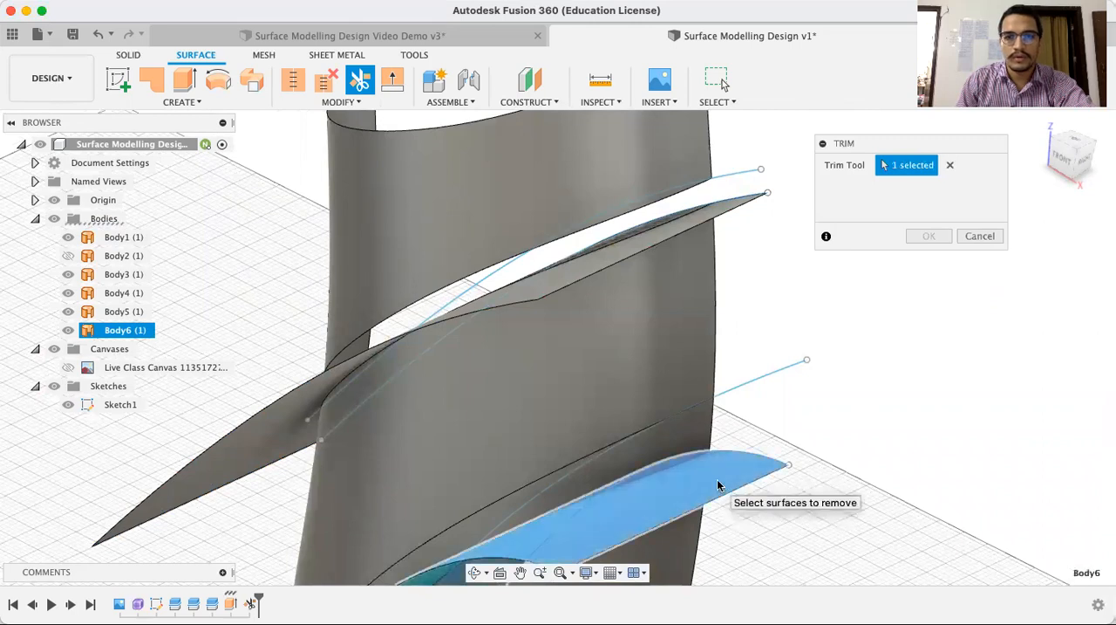
click(686, 445)
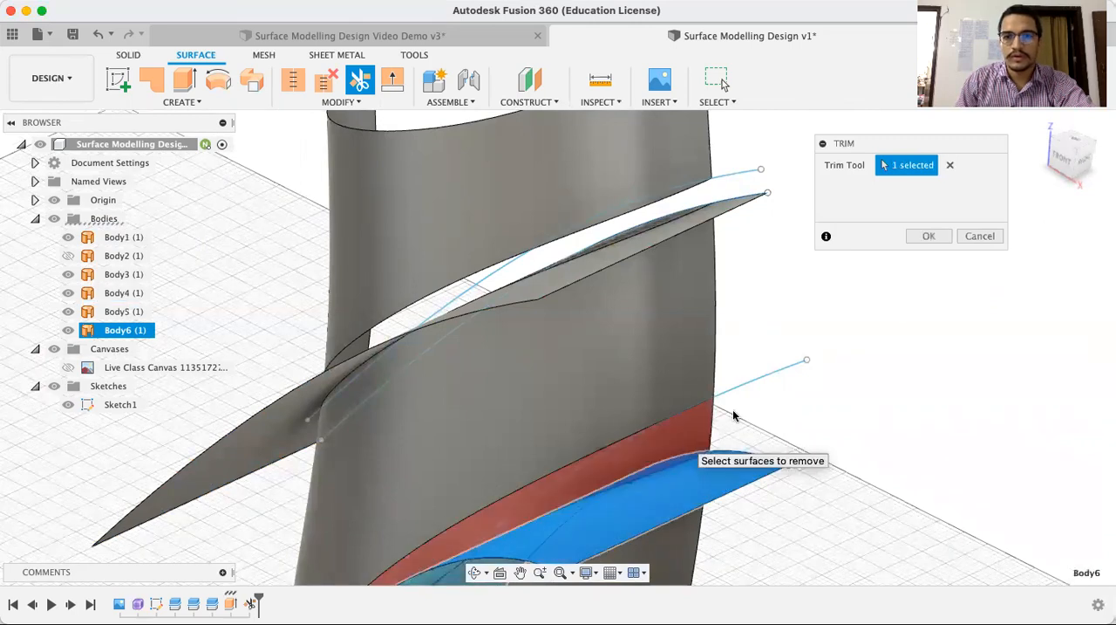
key(Return)
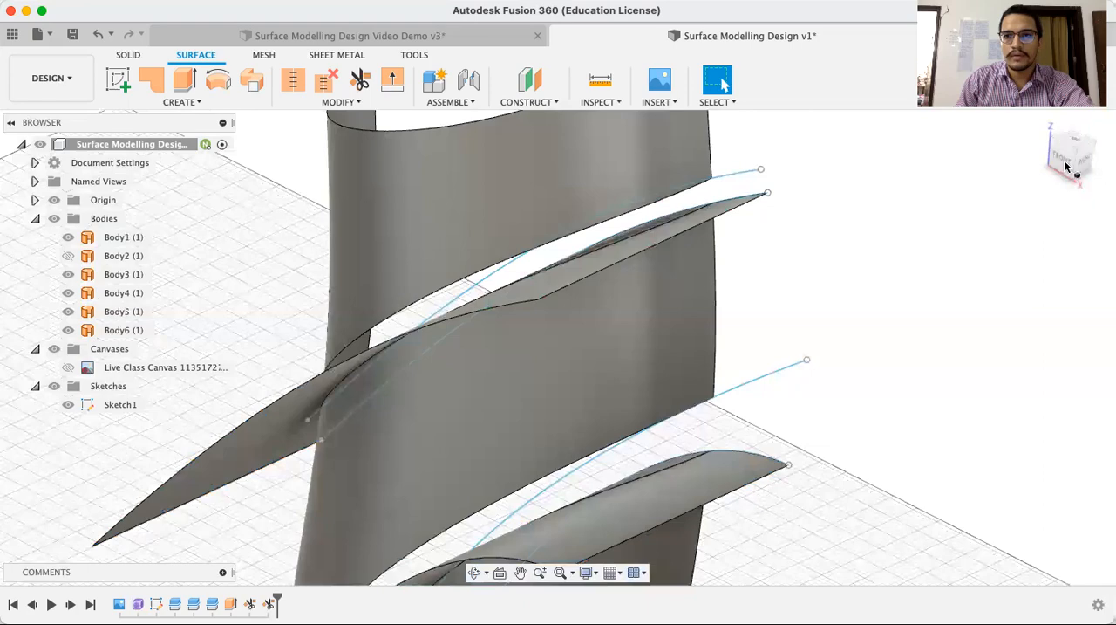
click(1066, 157)
scroll(832, 308, down, 3)
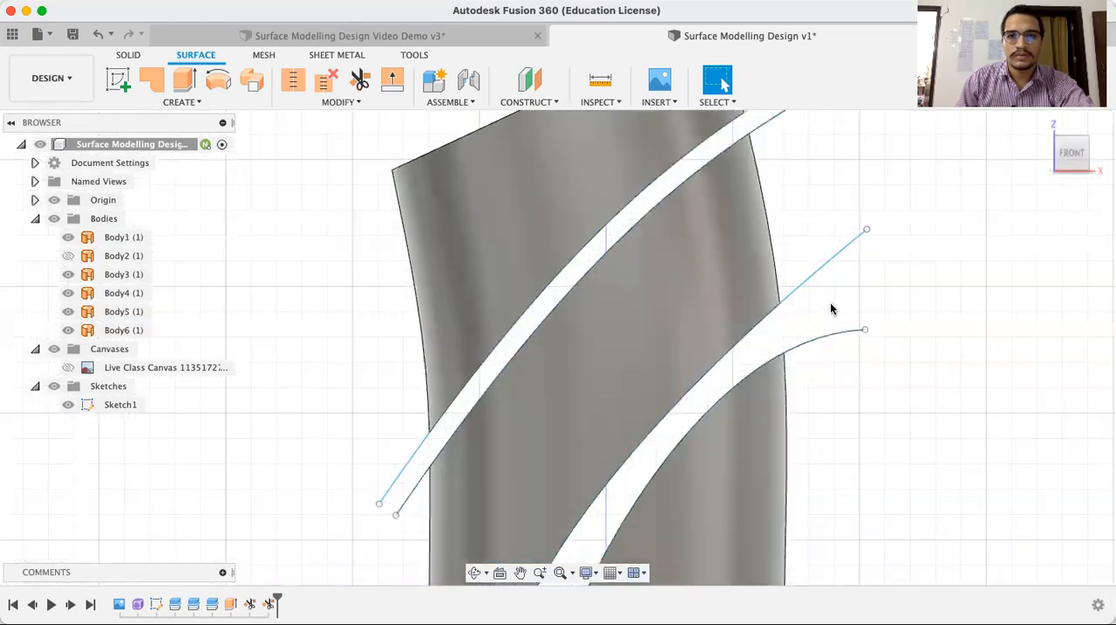
scroll(901, 312, down, 3)
middle_drag(922, 323, 732, 274)
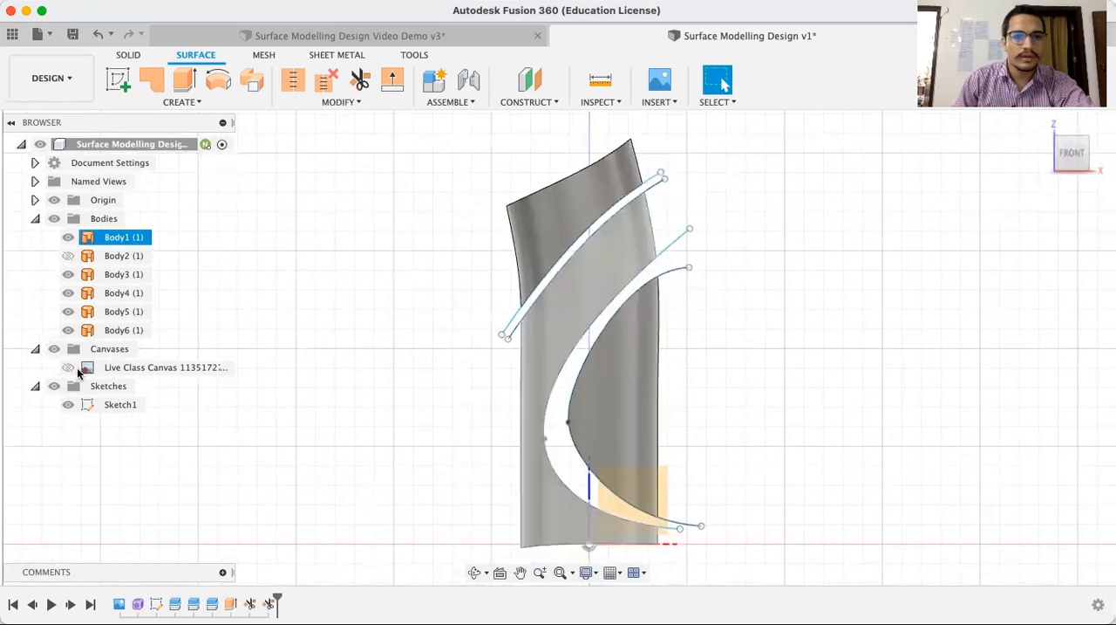
Hide Sketch1 and the two extruded trim surfaces, Body5 and Body6, leaving the split front pieces displayed
click(68, 407)
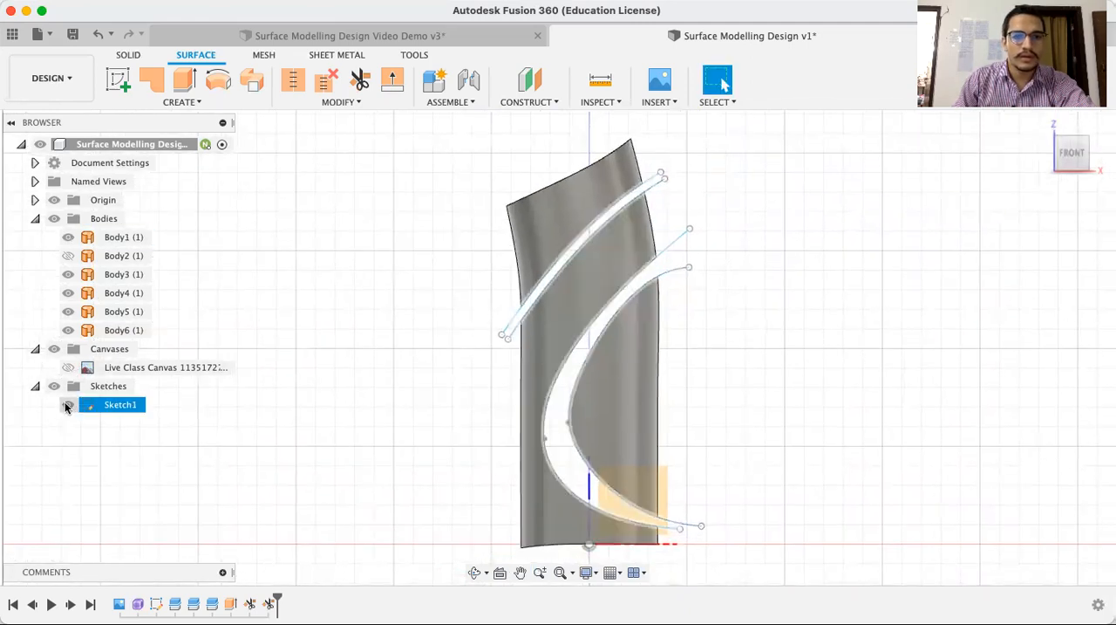
click(67, 406)
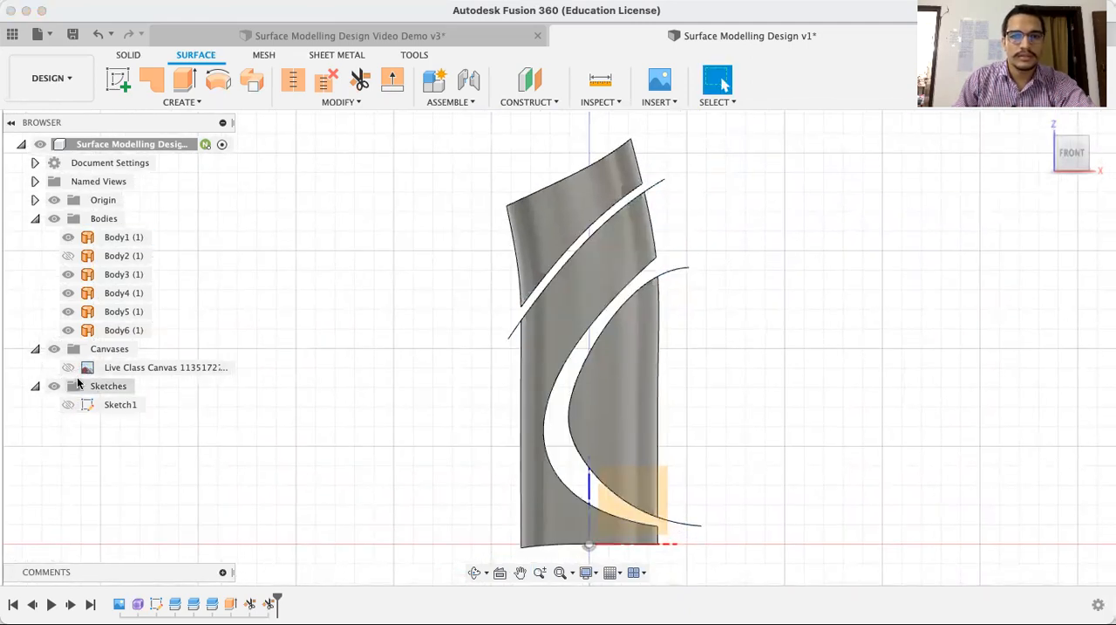
click(71, 328)
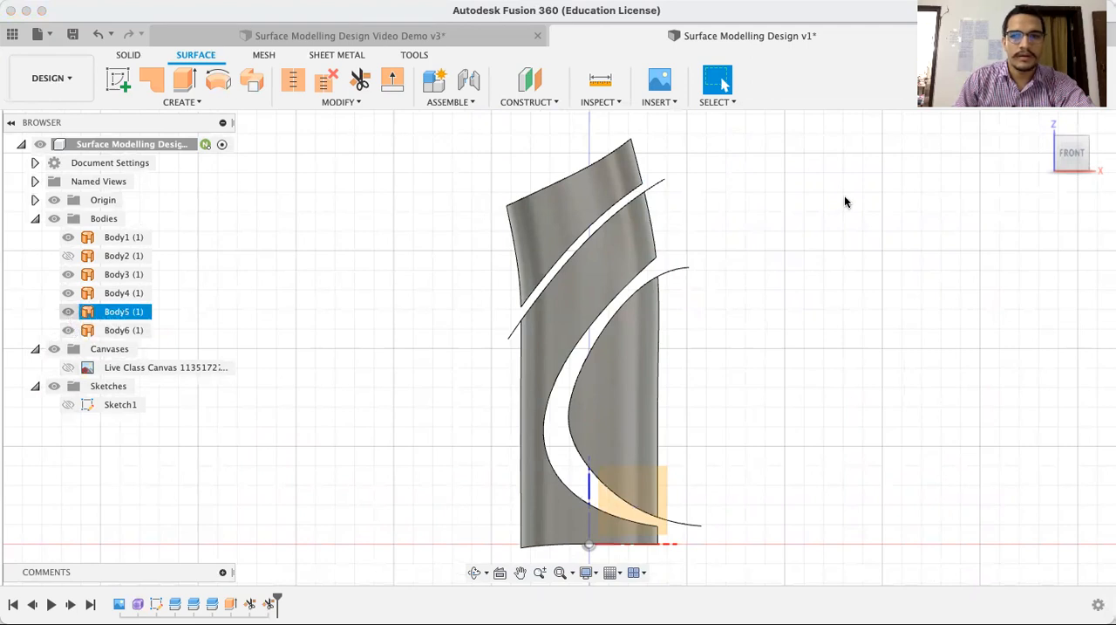
mouse_move(1070, 153)
click(1044, 127)
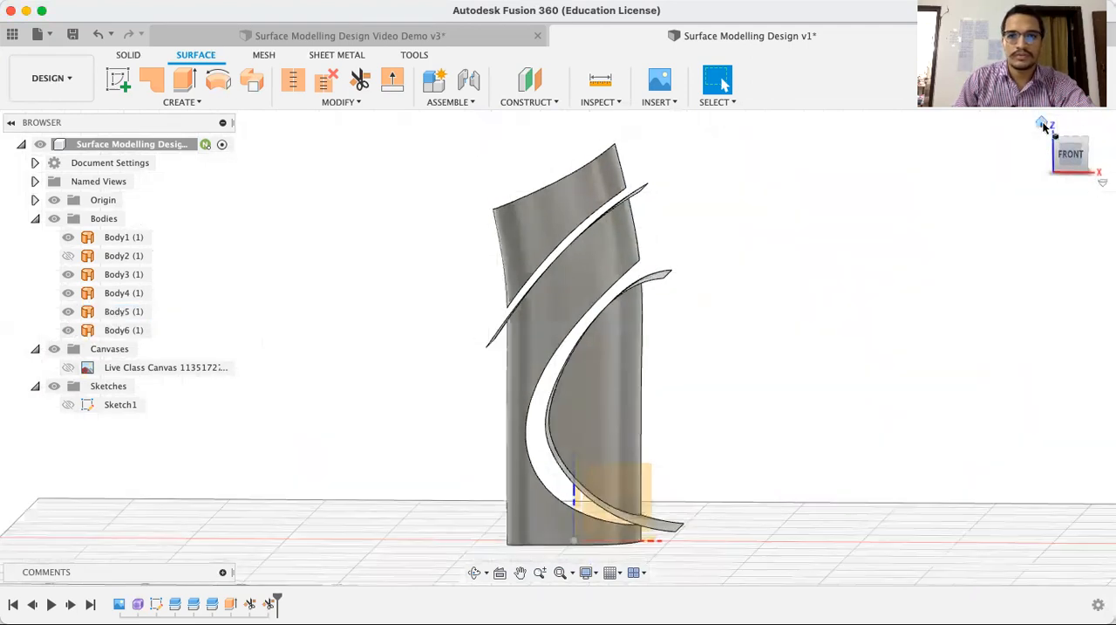
click(77, 336)
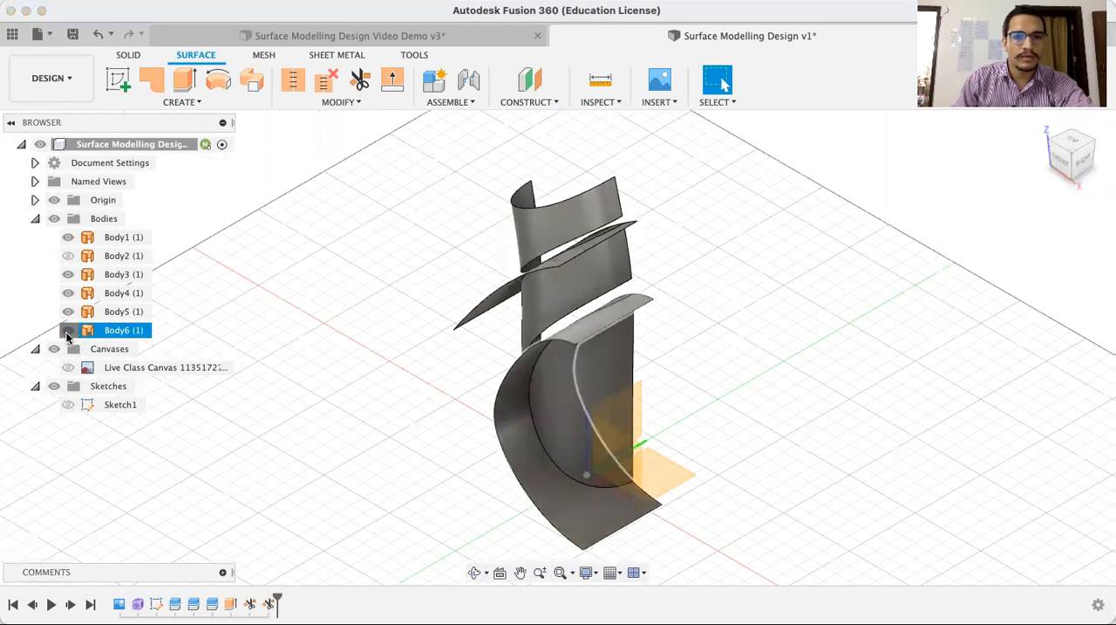
click(68, 329)
click(68, 314)
click(68, 312)
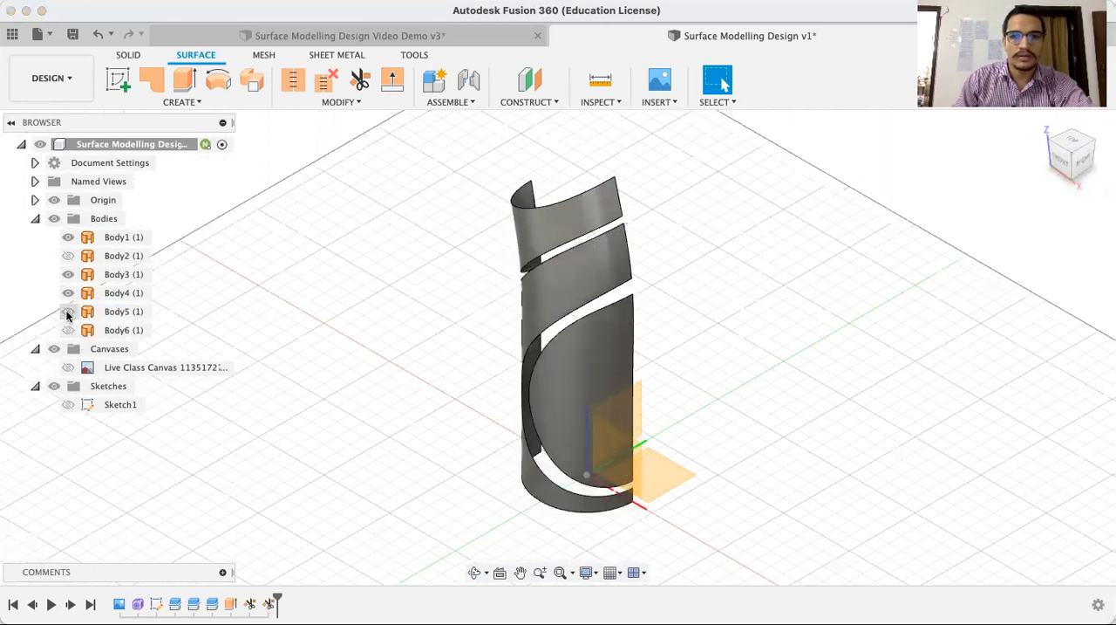
Offset the D-shaped lower front face, Body4, by -5 mm as a new surface body
click(477, 572)
drag(479, 332, 482, 317)
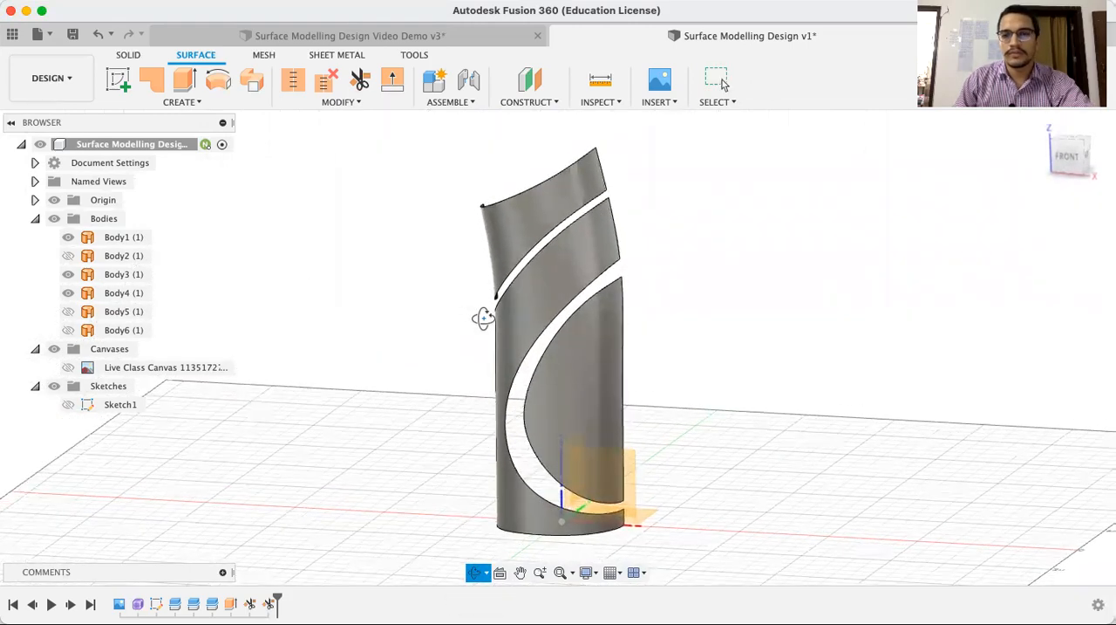
key(Escape)
click(591, 347)
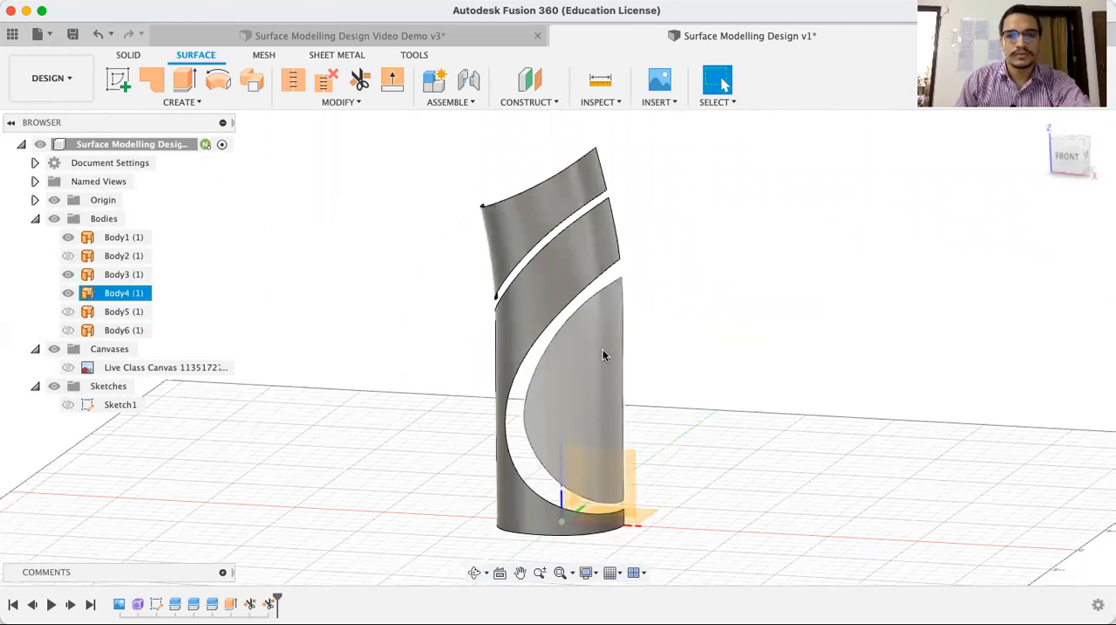
click(602, 350)
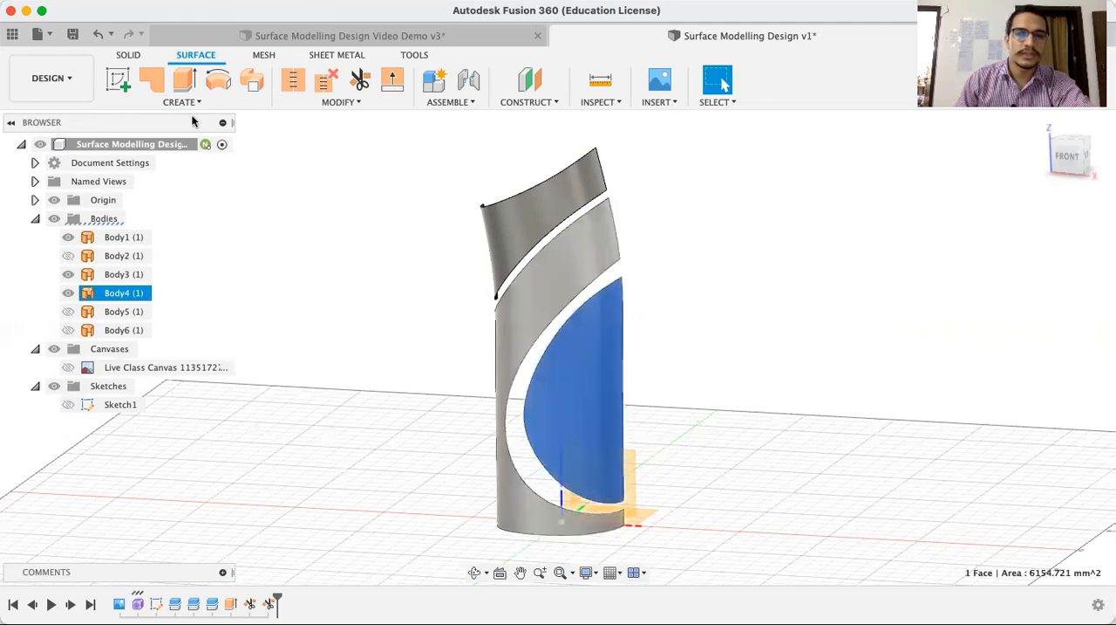
click(357, 104)
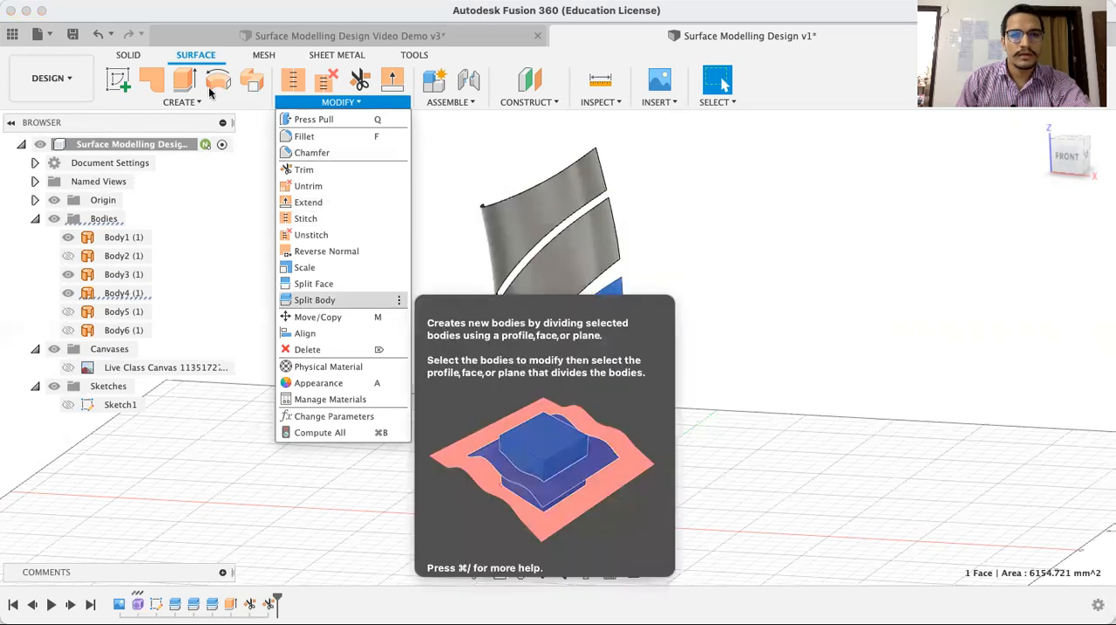
click(183, 102)
mouse_move(145, 277)
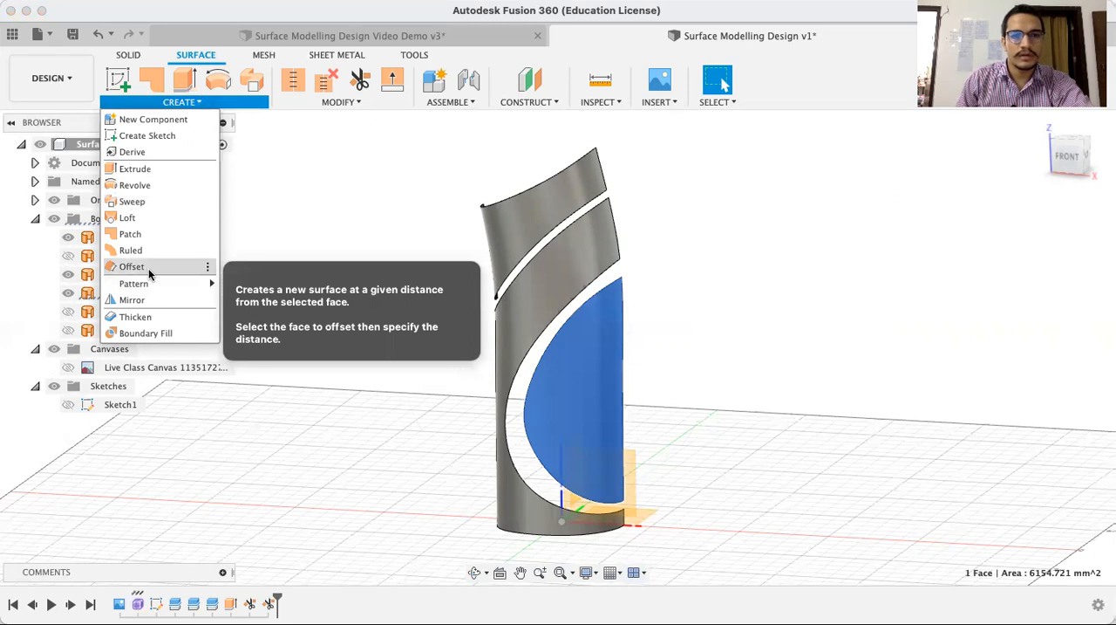
click(132, 266)
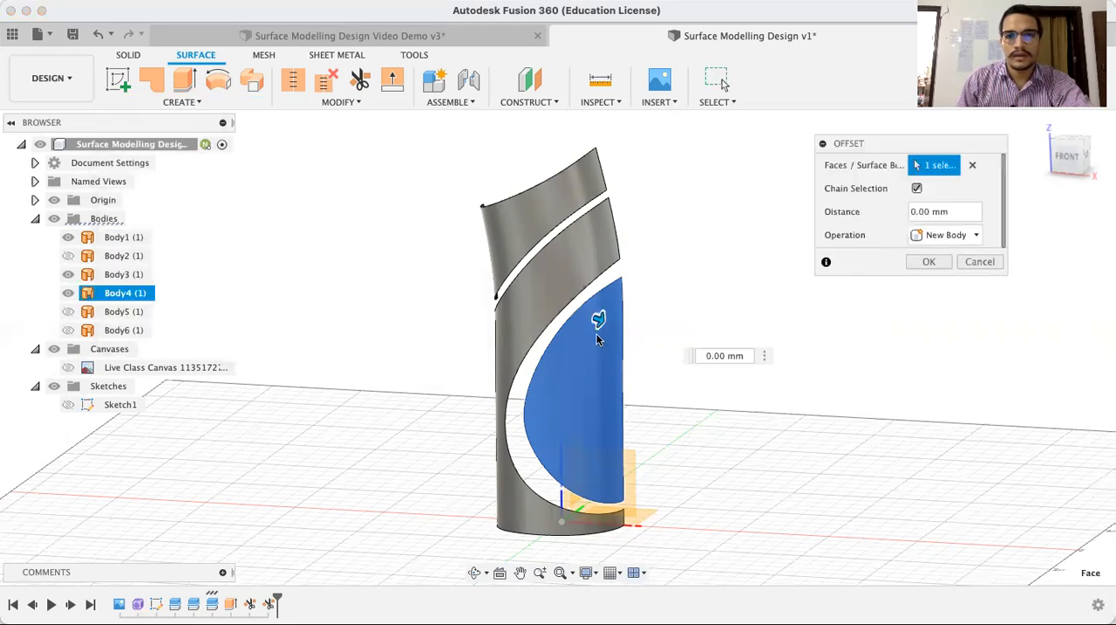
click(1079, 155)
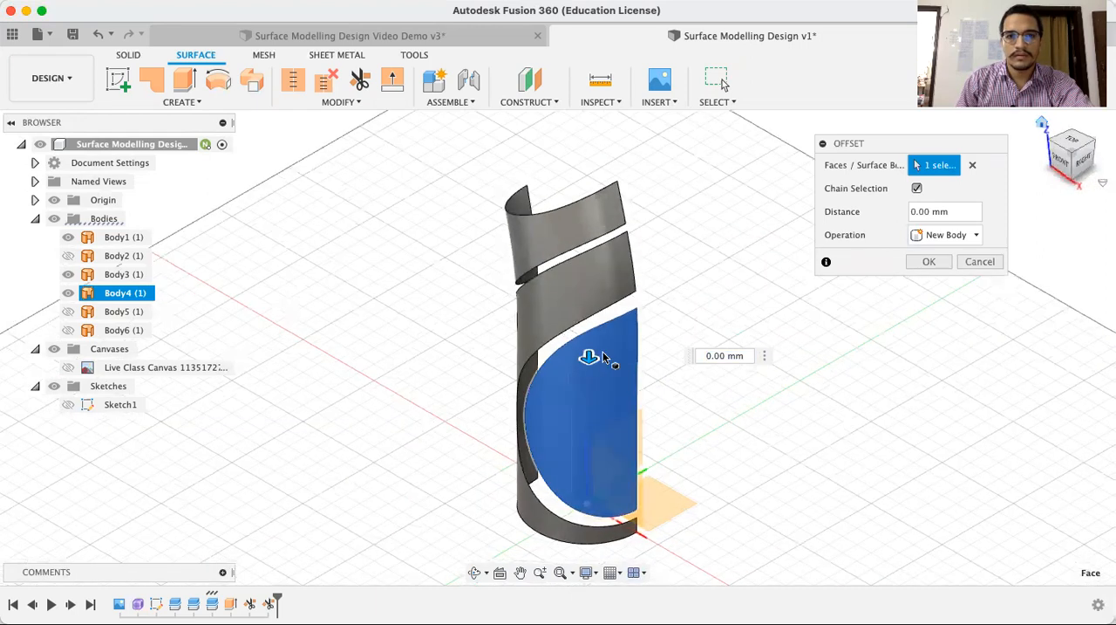
drag(591, 353, 594, 343)
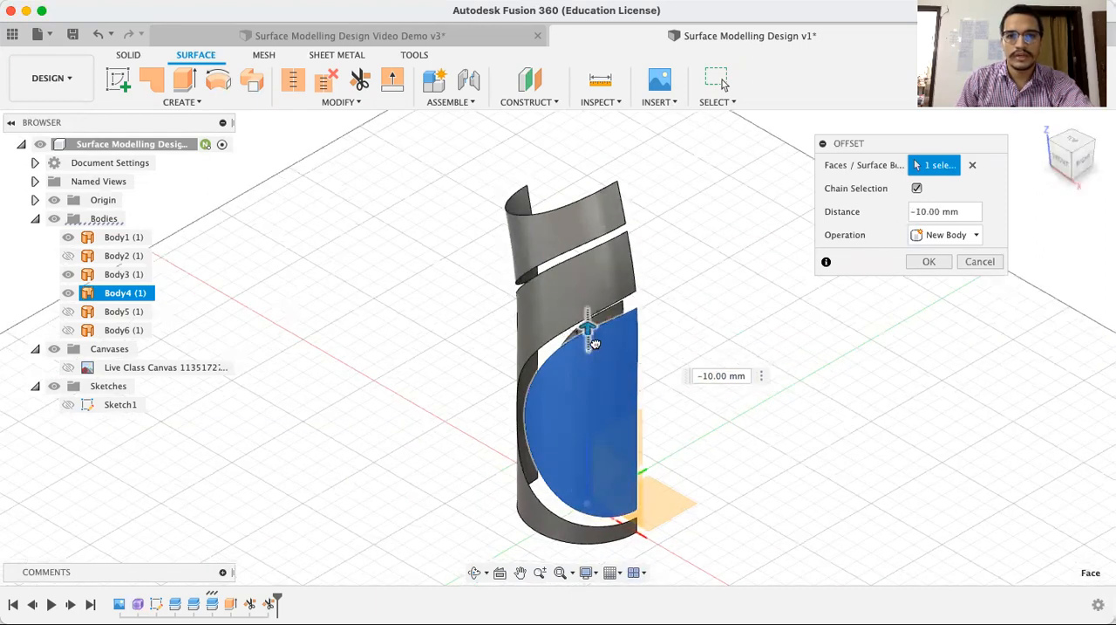
click(721, 380)
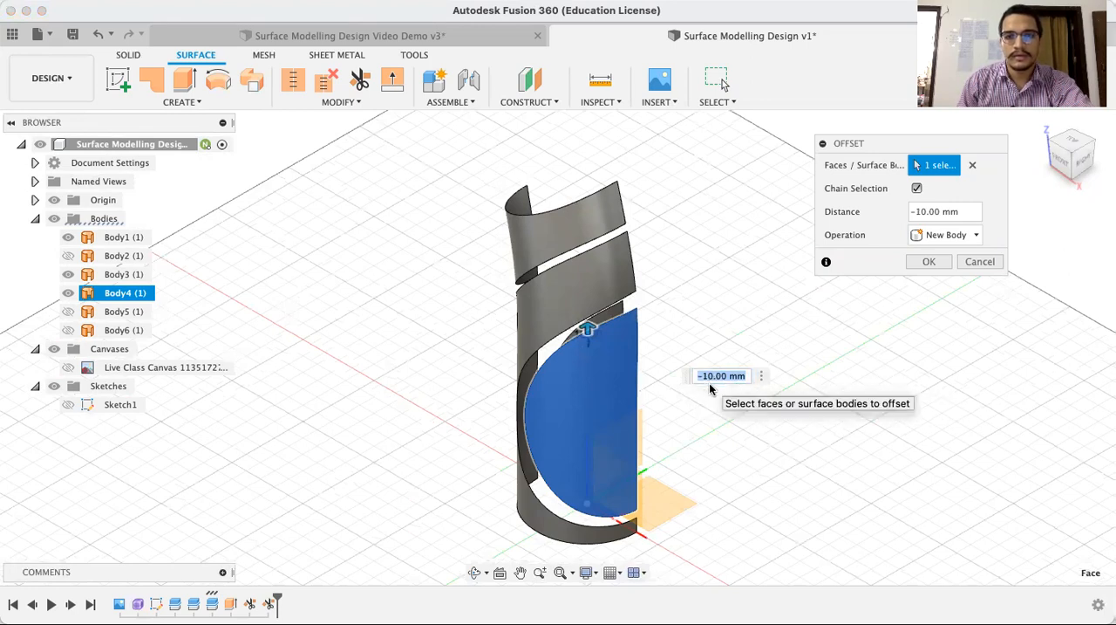
click(472, 571)
drag(677, 431, 680, 297)
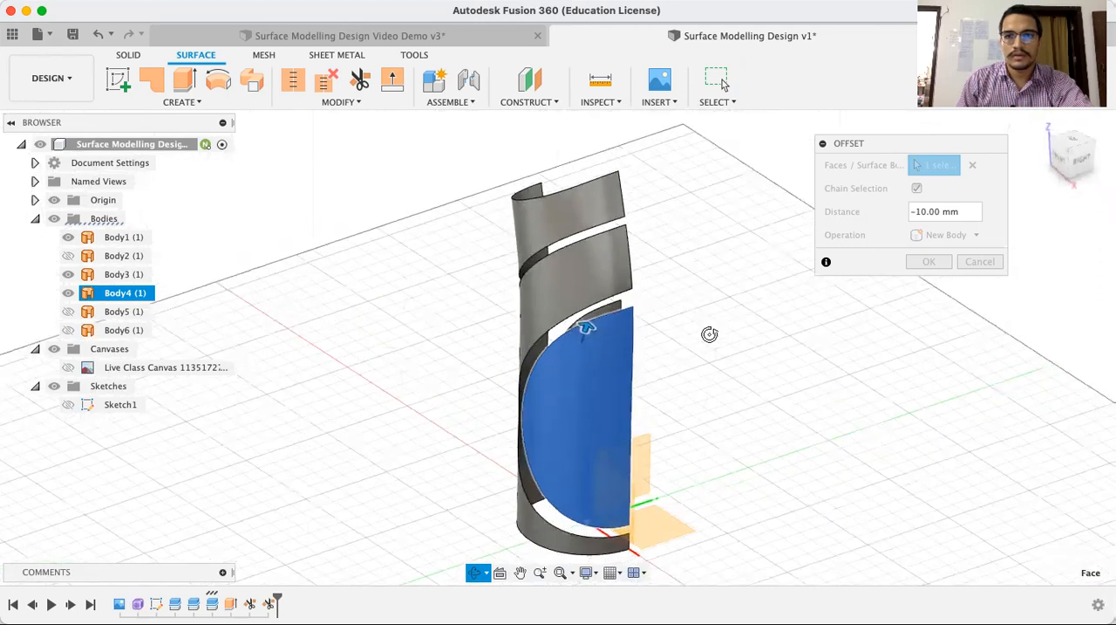
key(Escape)
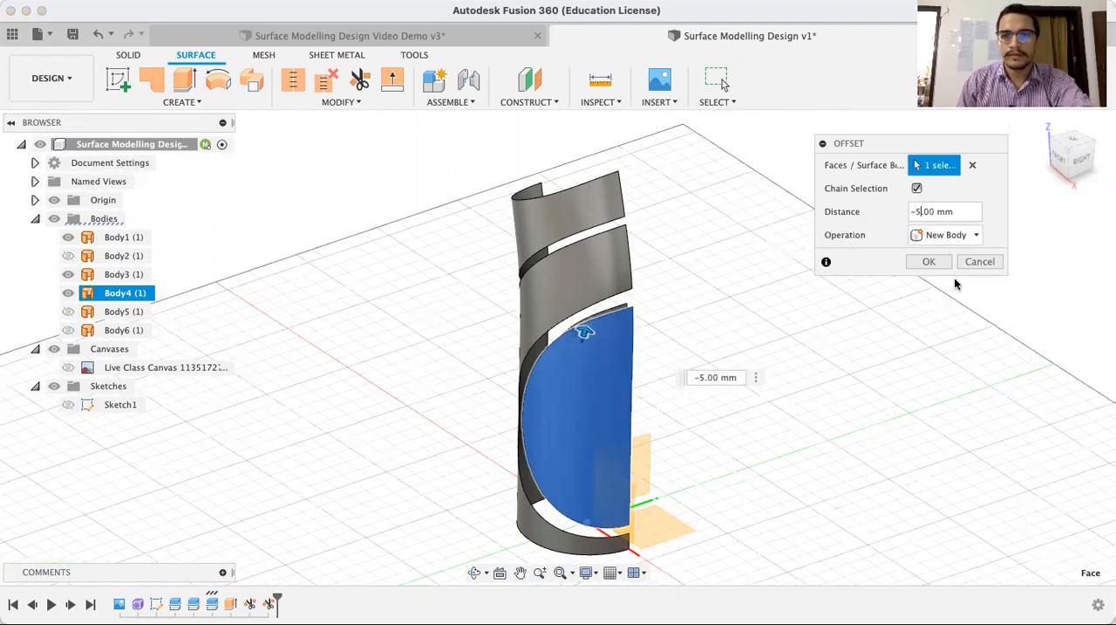
click(930, 262)
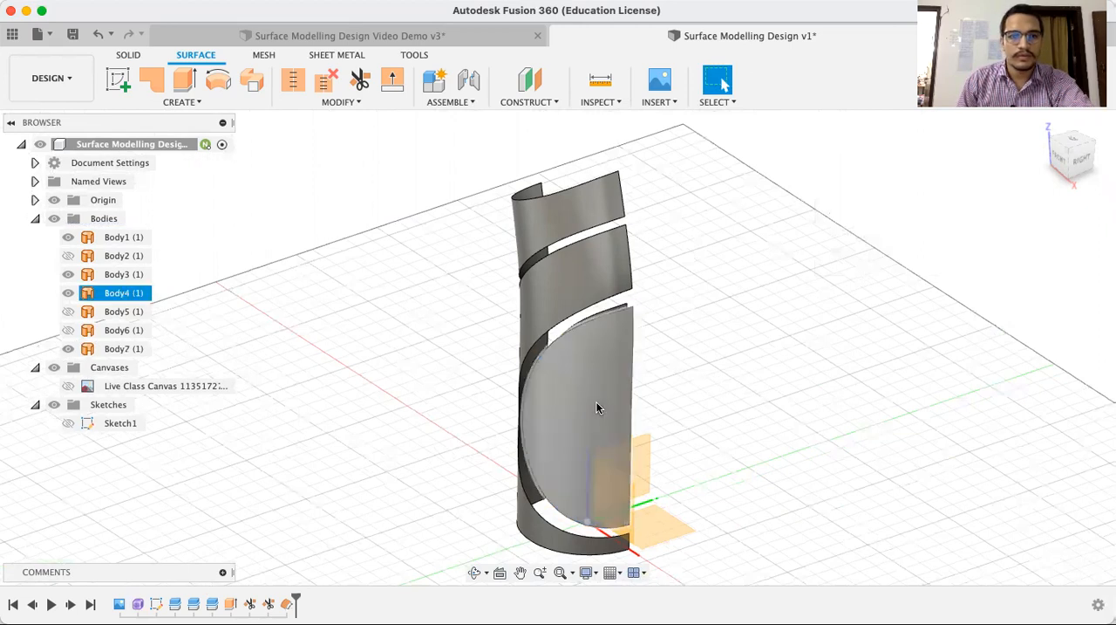
Hide the original D-shaped lower front surface, Body4, from which the offset copy was made
click(595, 402)
click(68, 293)
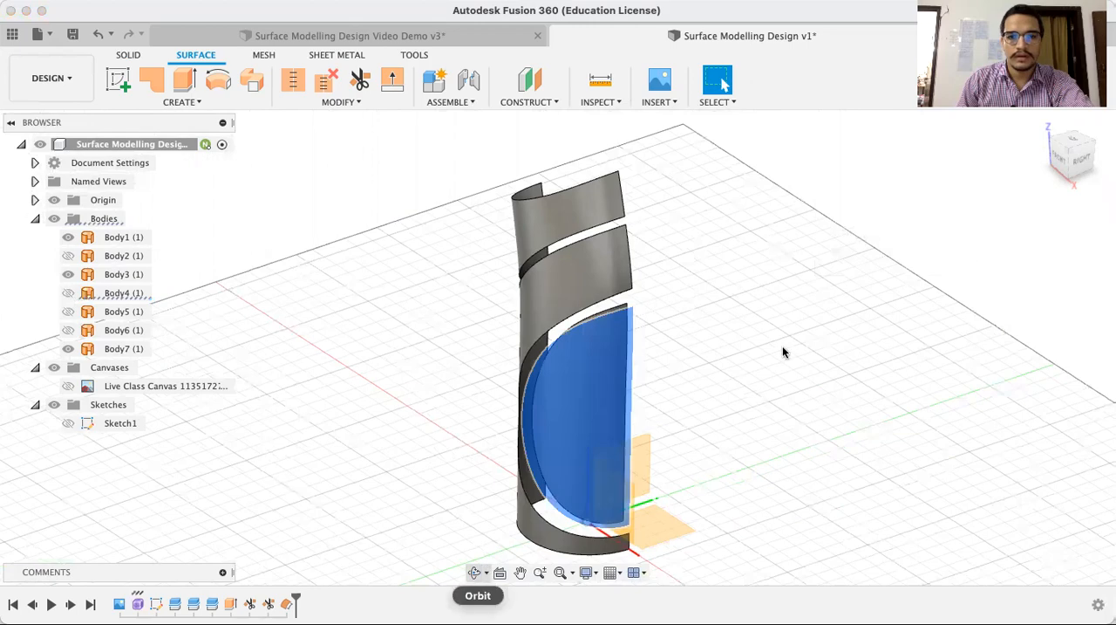
click(782, 318)
click(1059, 160)
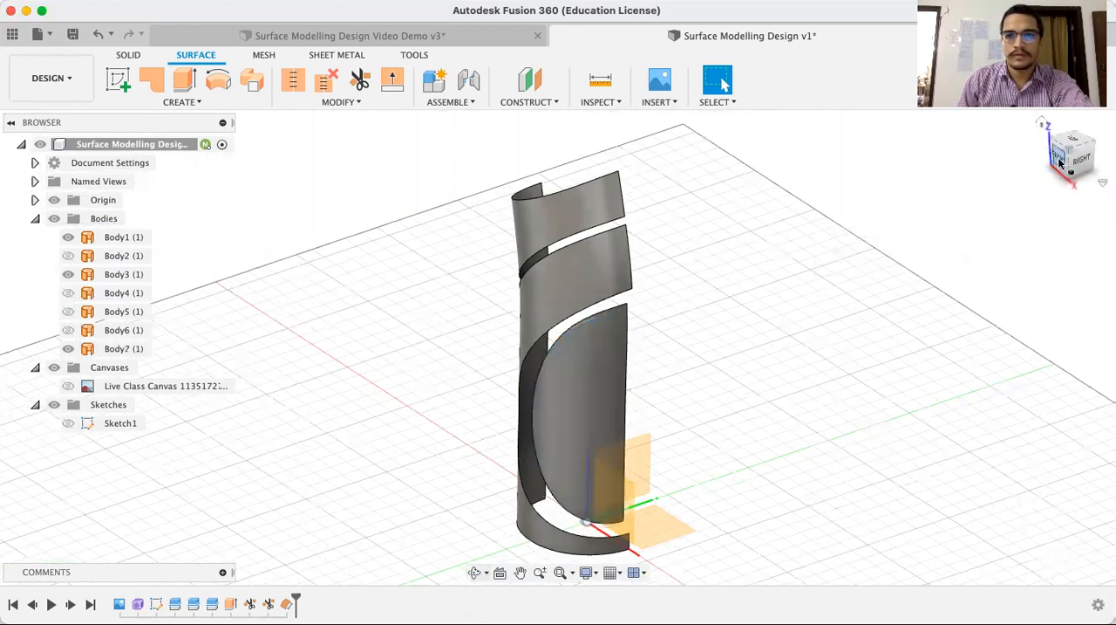
scroll(666, 360, down, 2)
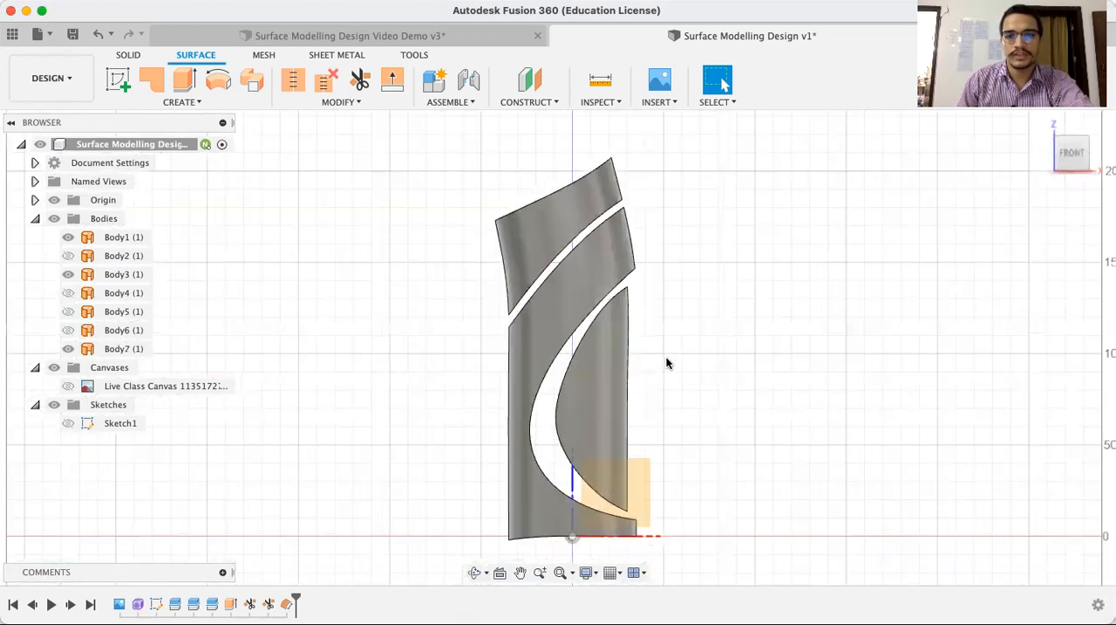
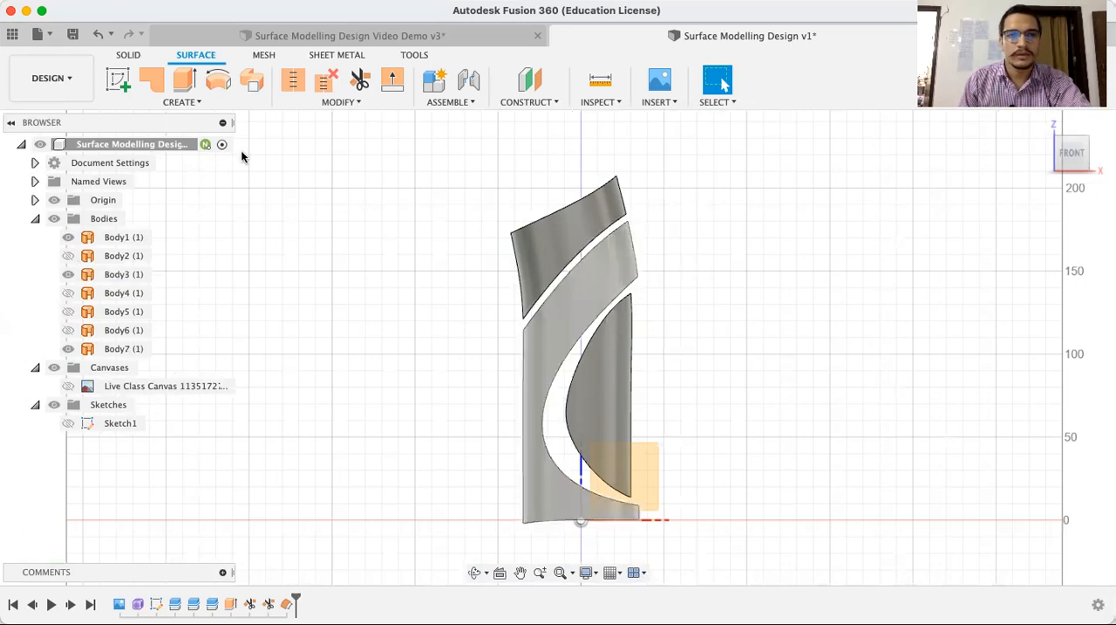
Create a new sketch on the front XZ origin plane and view it straight from the front
click(120, 81)
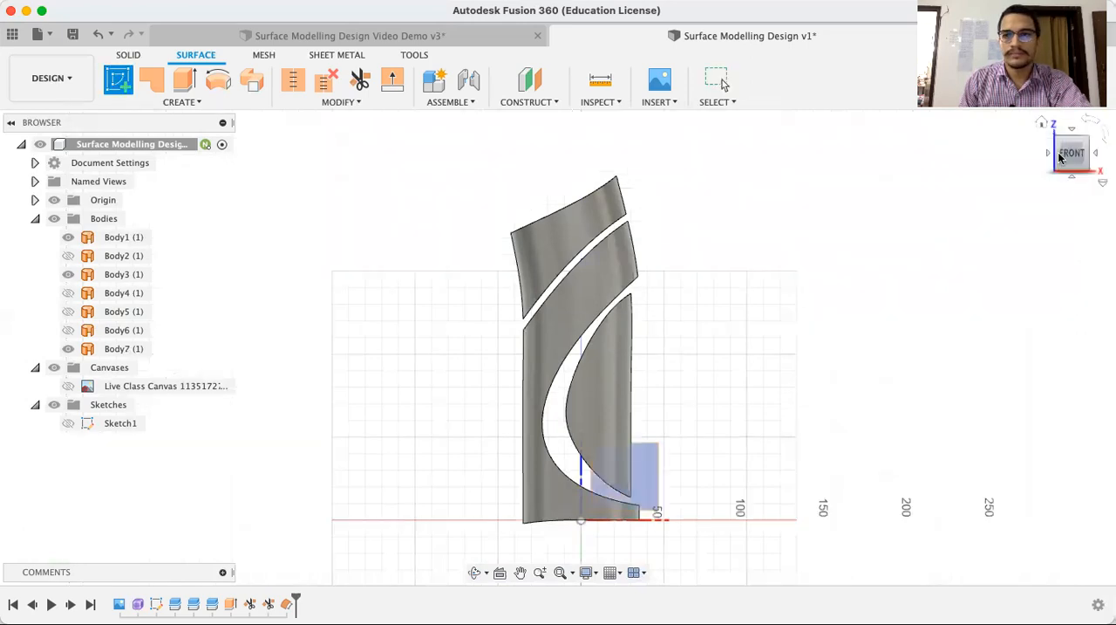
click(1042, 123)
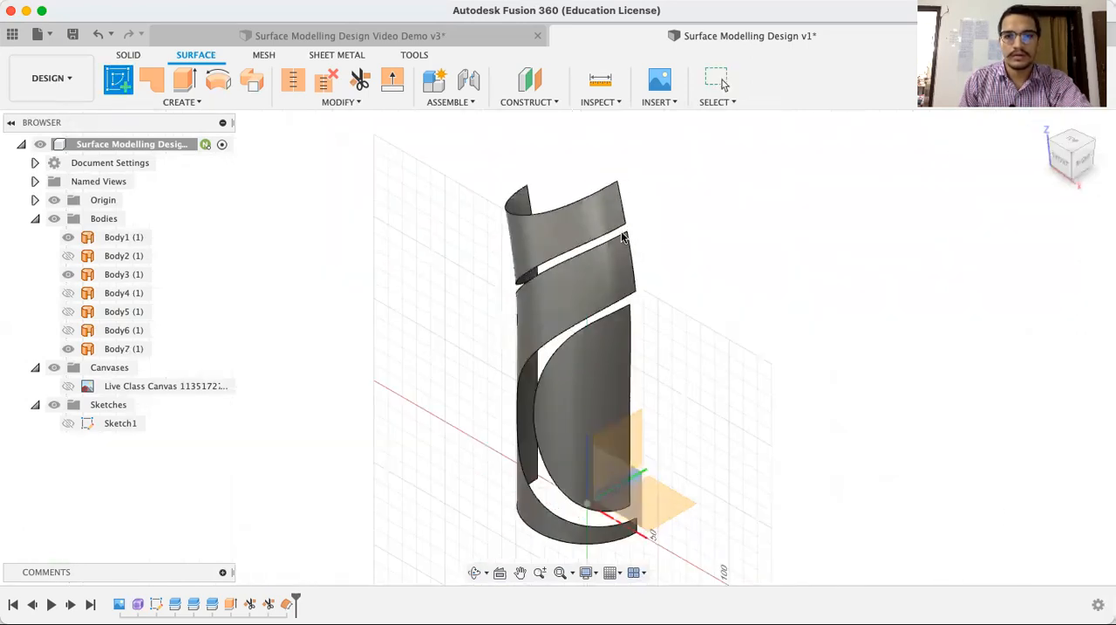
click(627, 493)
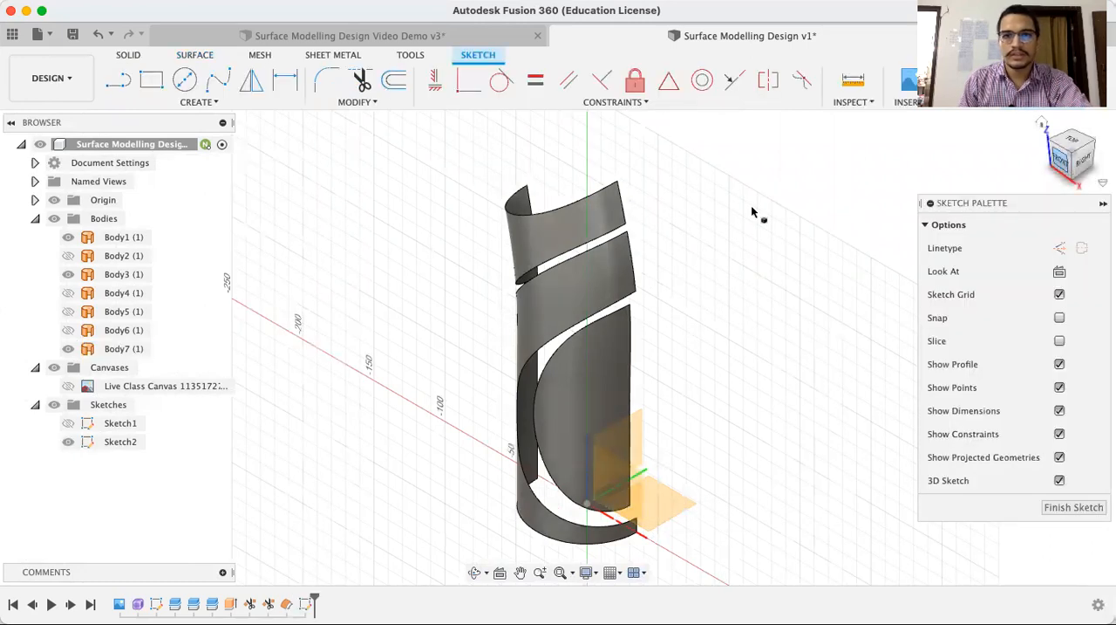
click(1058, 162)
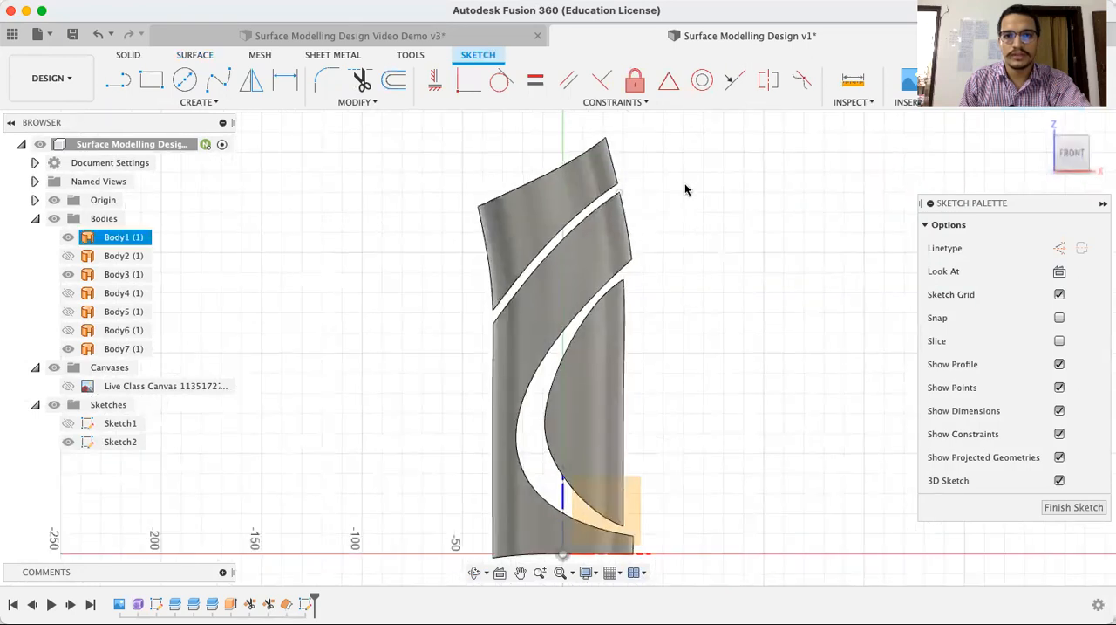
Project three right-edge vertices into the sketch: the two corners flanking the upper gap and the middle piece's corner above the D-shaped panel
scroll(689, 188, up, 2)
scroll(689, 188, up, 2)
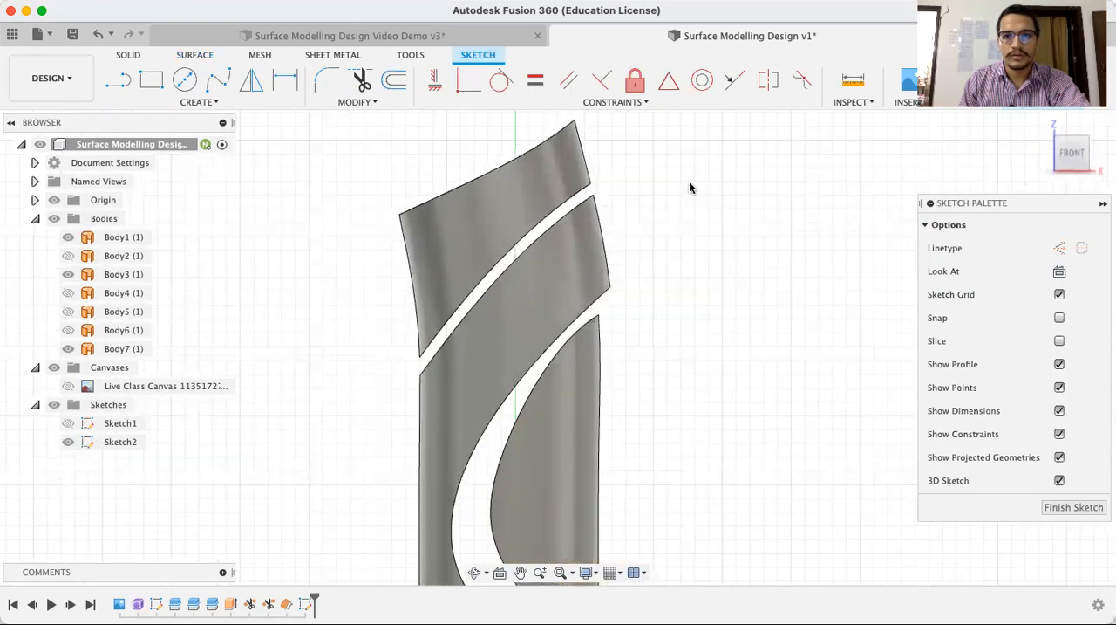
scroll(689, 188, down, 3)
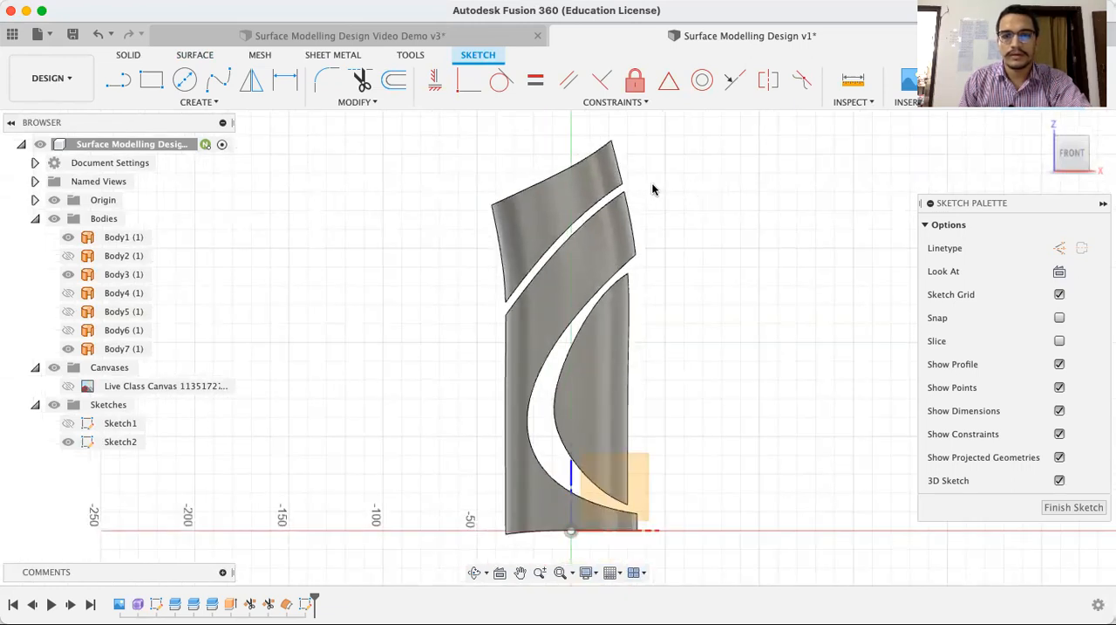
scroll(653, 188, up, 3)
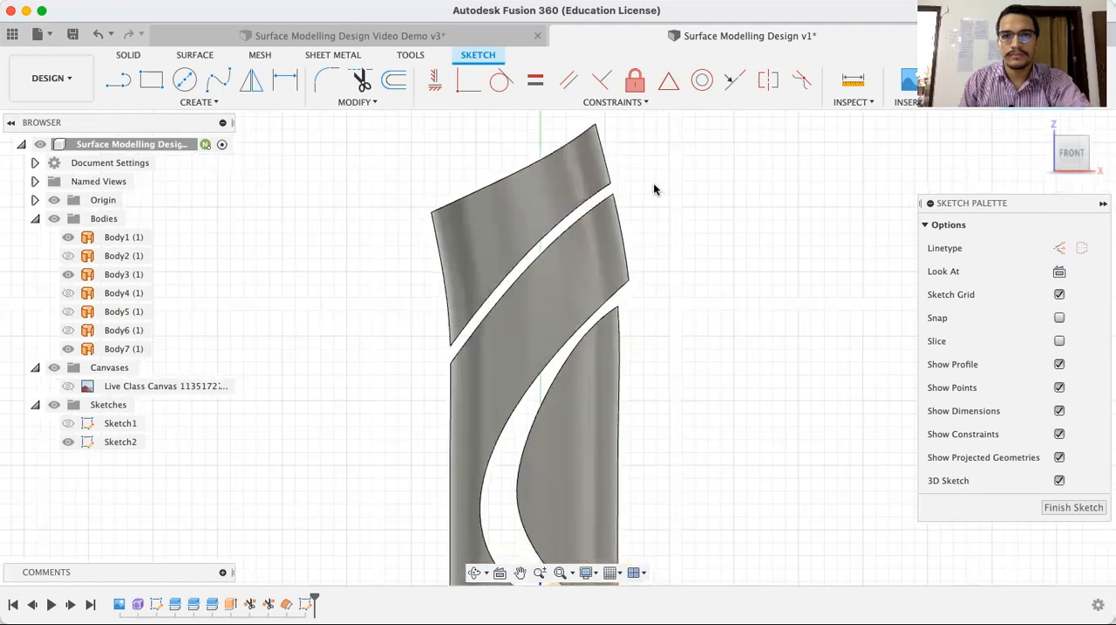
key(p)
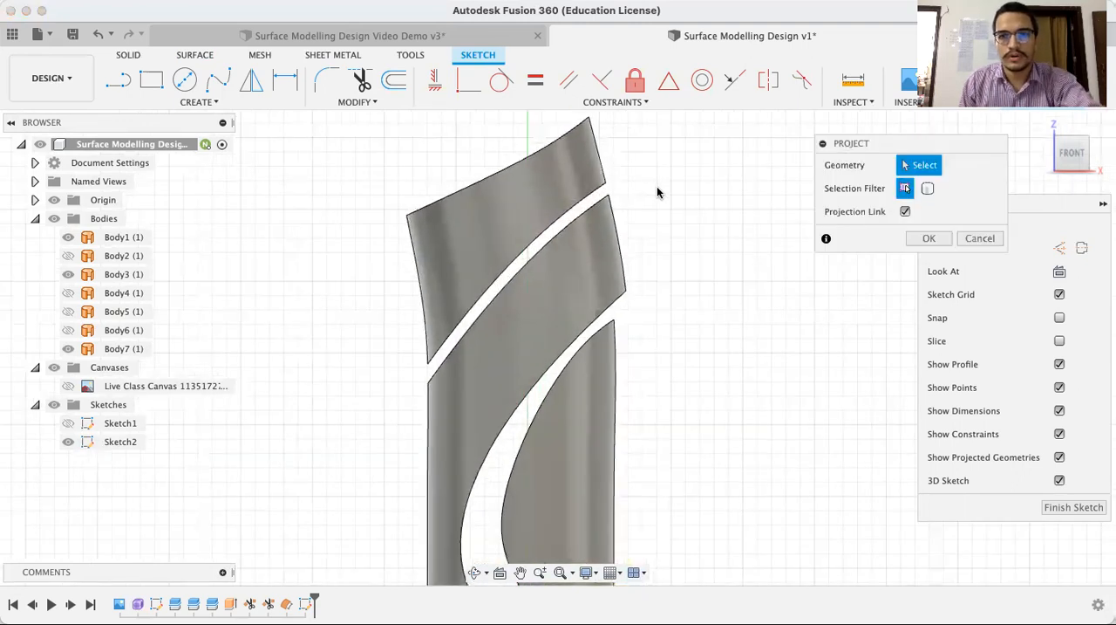
click(607, 185)
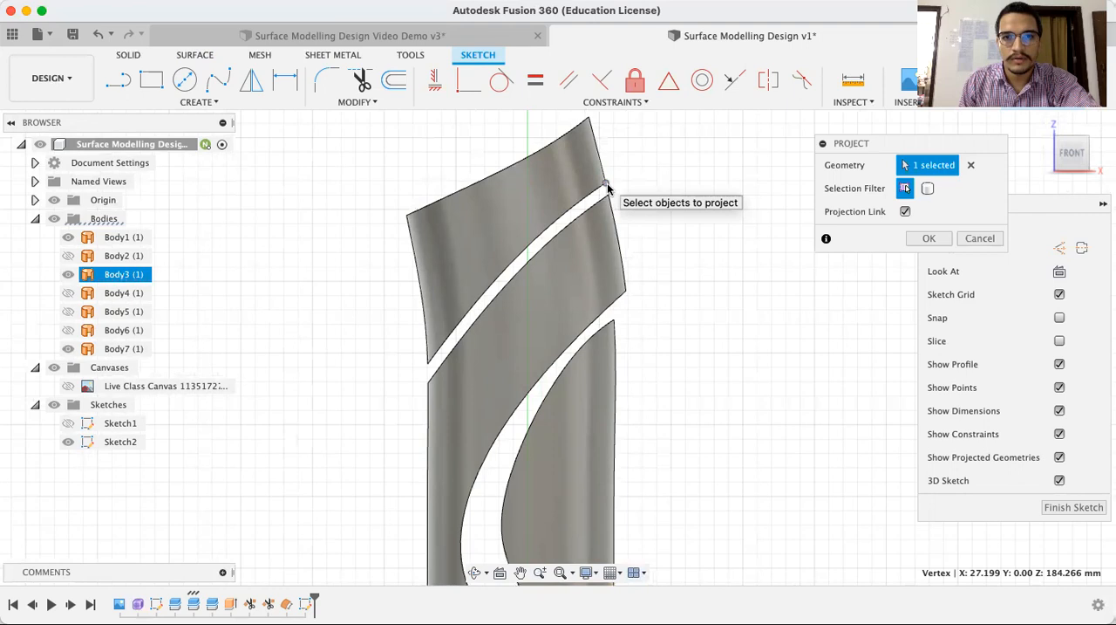
click(609, 195)
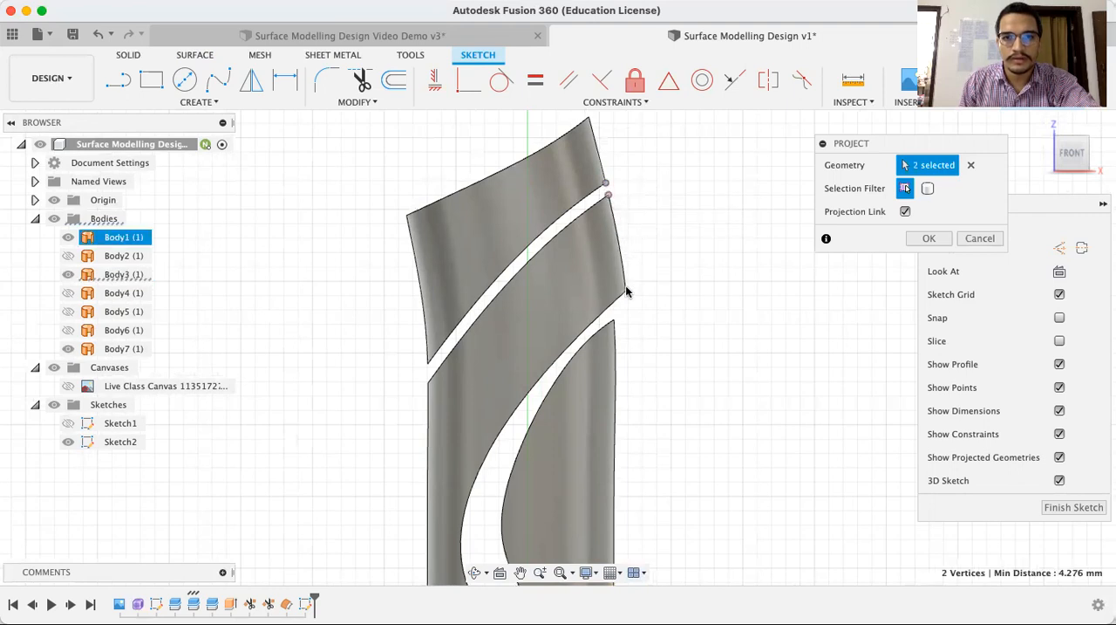
click(626, 292)
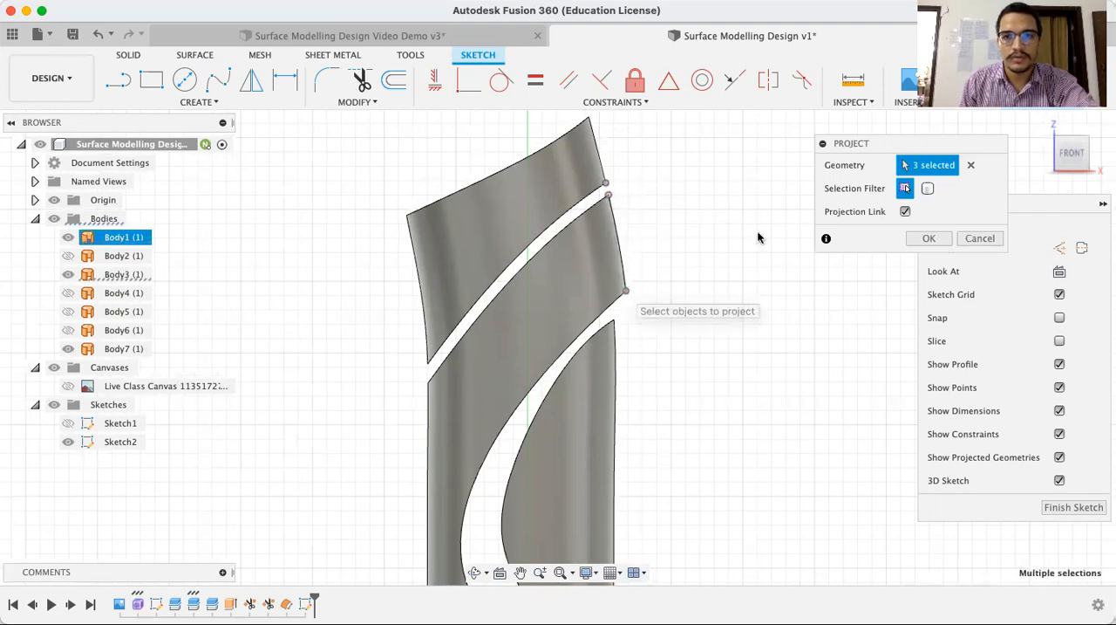
click(929, 238)
Draw a line from the projected corner above the D-shaped panel down to a point just inside that panel's top corner
scroll(687, 308, down, 3)
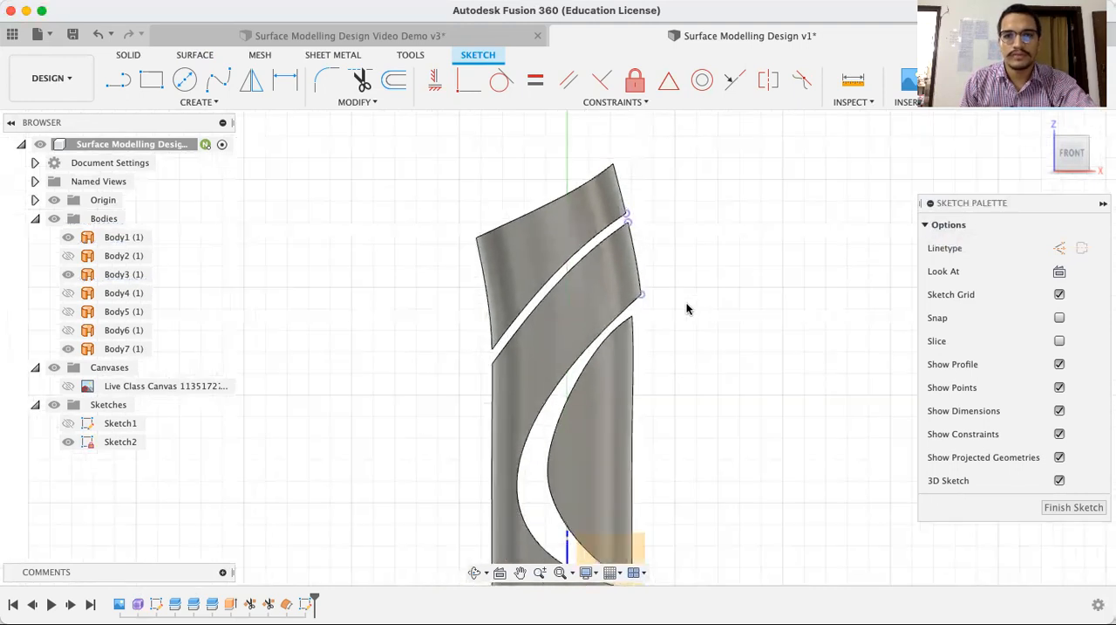
middle_drag(747, 321, 723, 287)
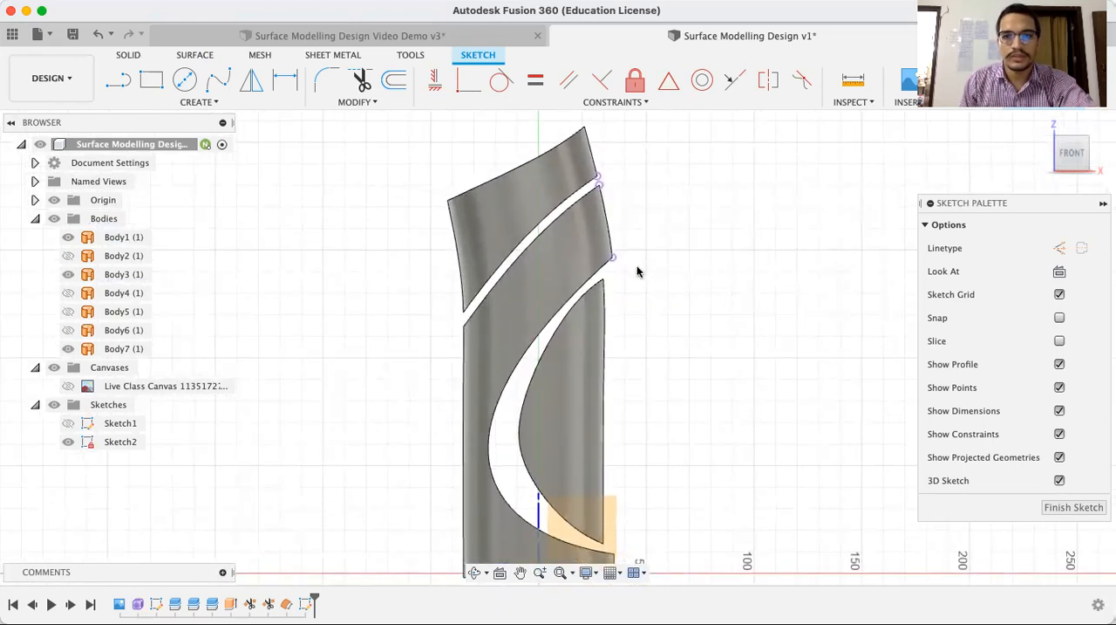
key(l)
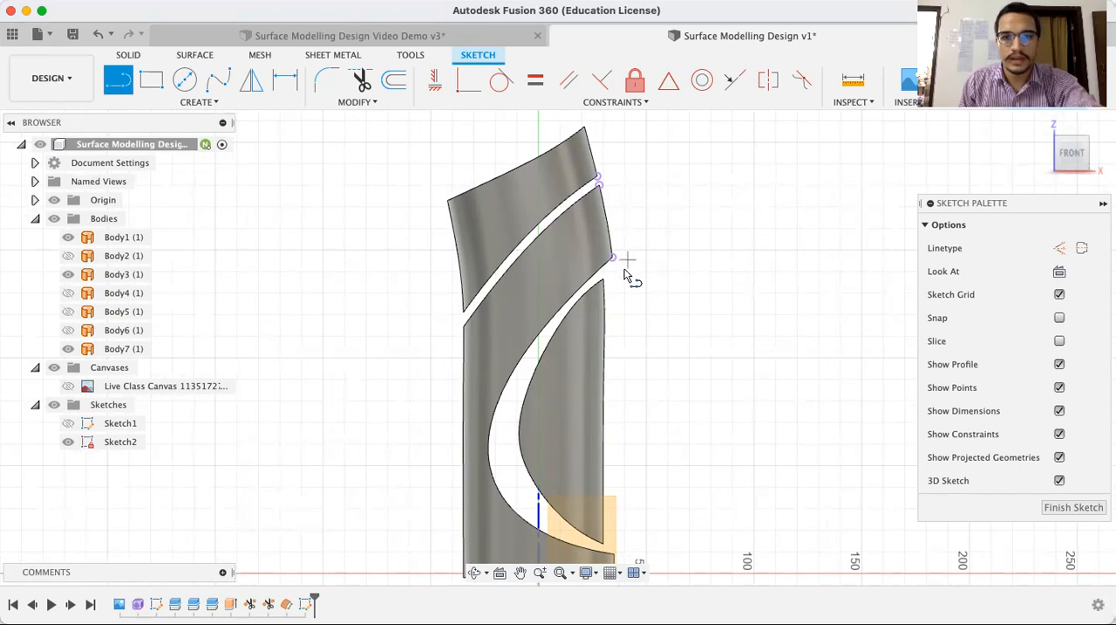
scroll(626, 263, up, 3)
click(608, 252)
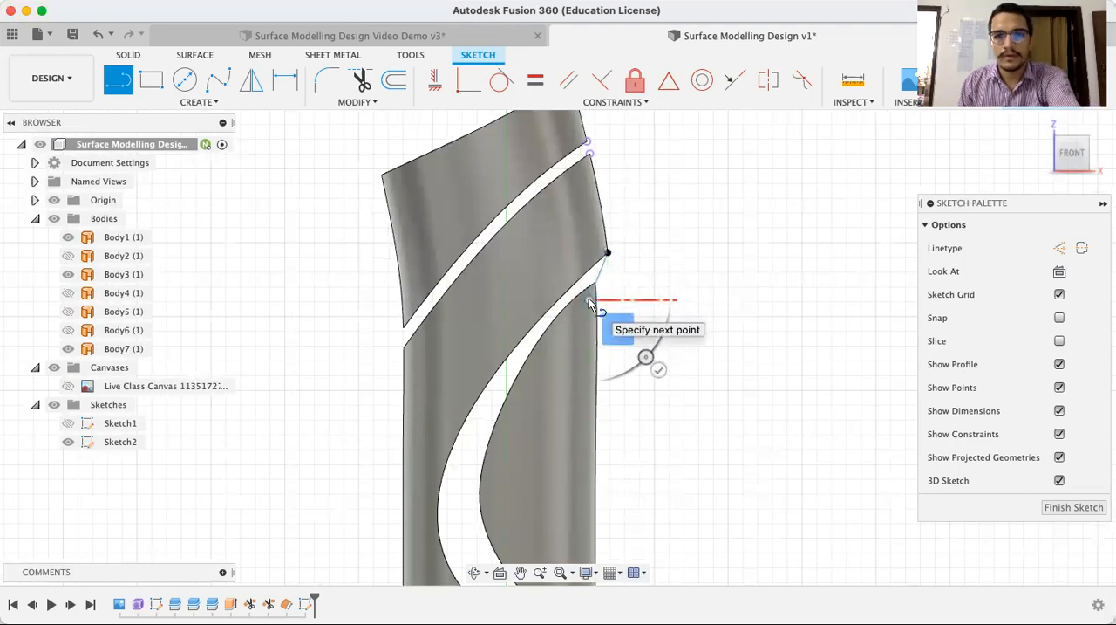
click(589, 298)
key(Escape)
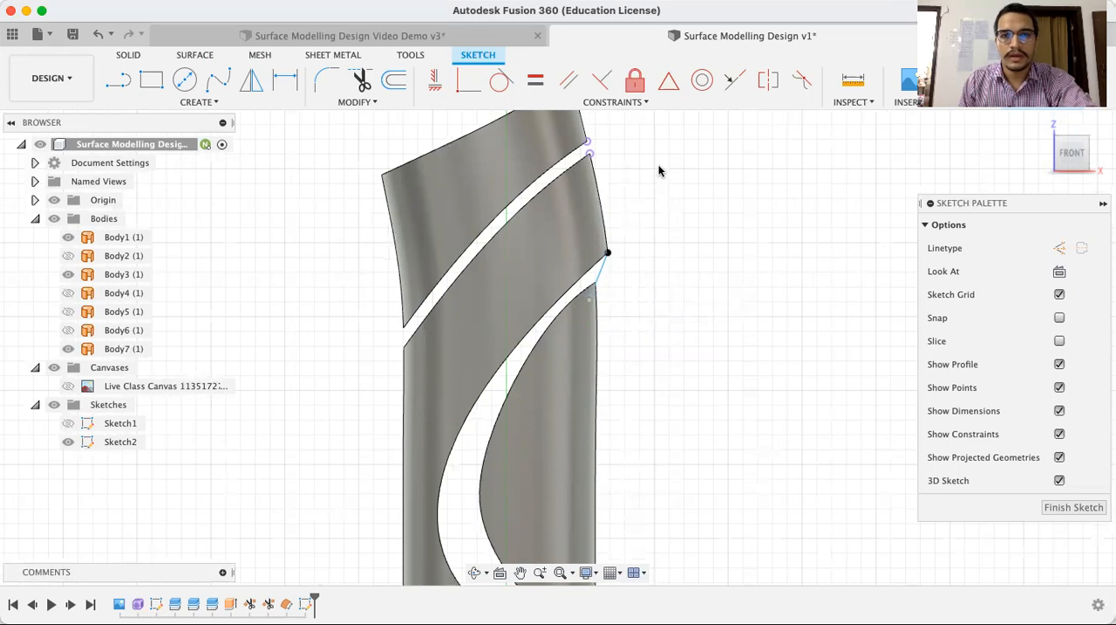
Draw a 3-point arc between the two projected corners of the upper gap, bulging inward toward the body, and finish the sketch
scroll(659, 171, up, 5)
middle_drag(658, 169, 658, 208)
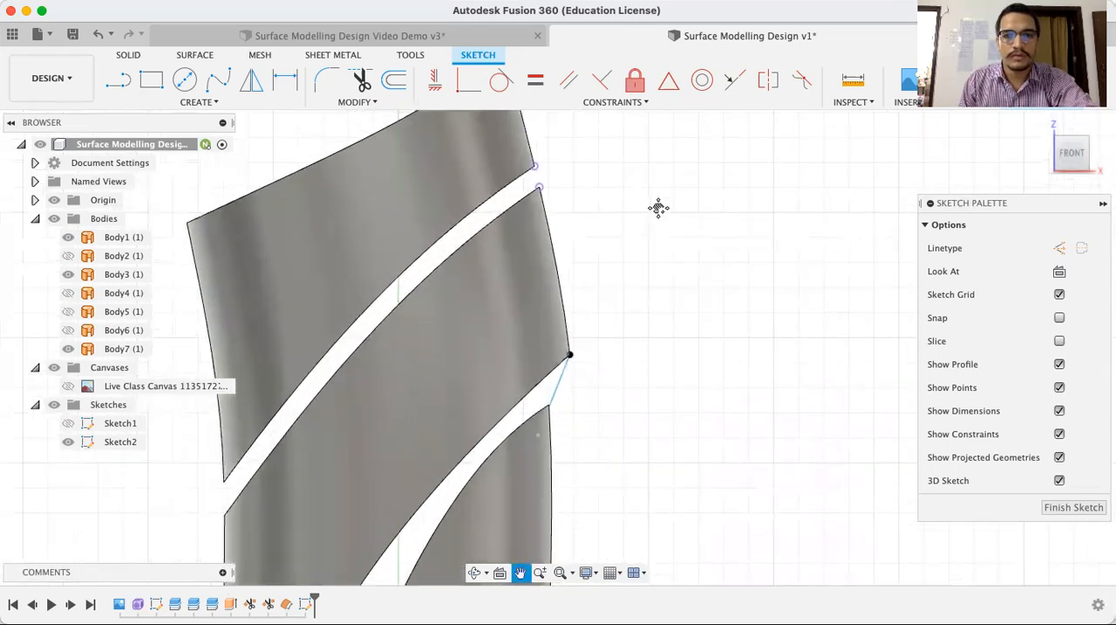
click(214, 104)
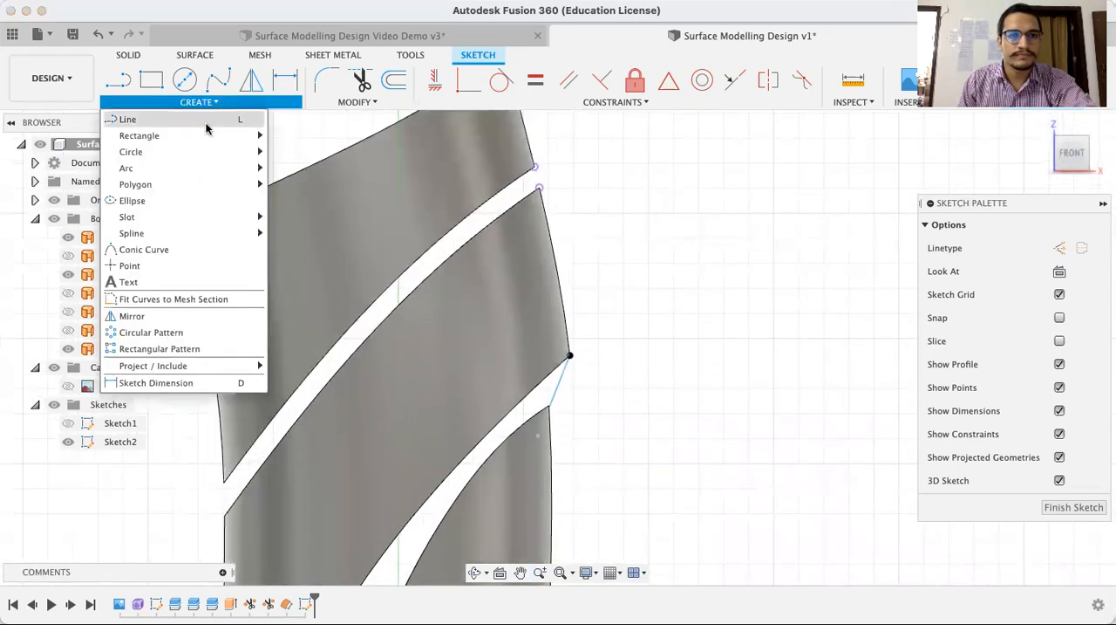
mouse_move(199, 173)
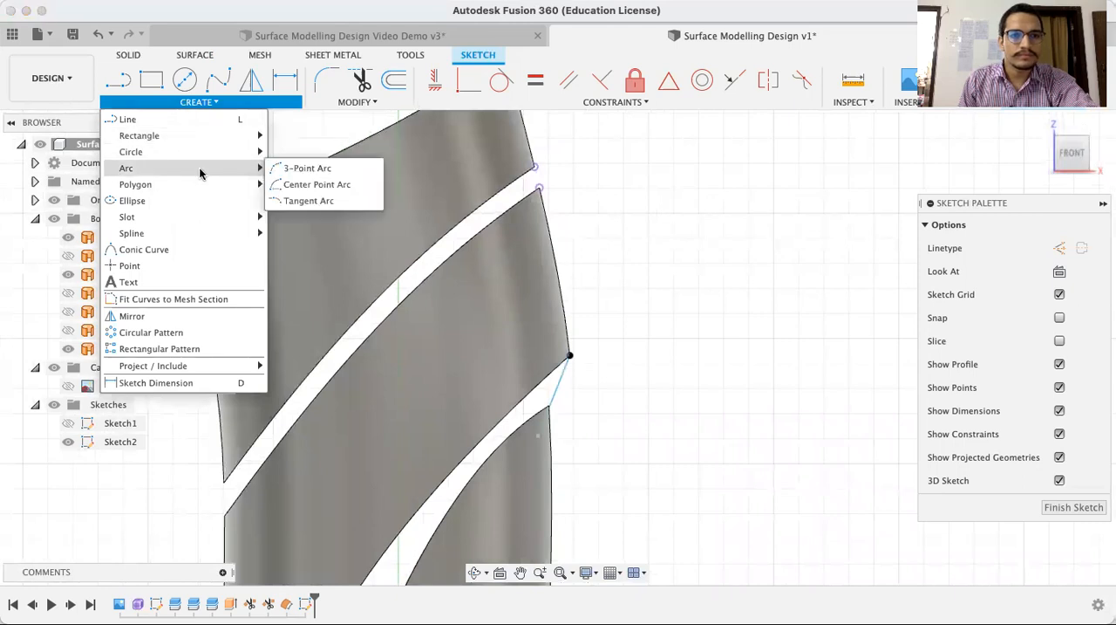
click(308, 169)
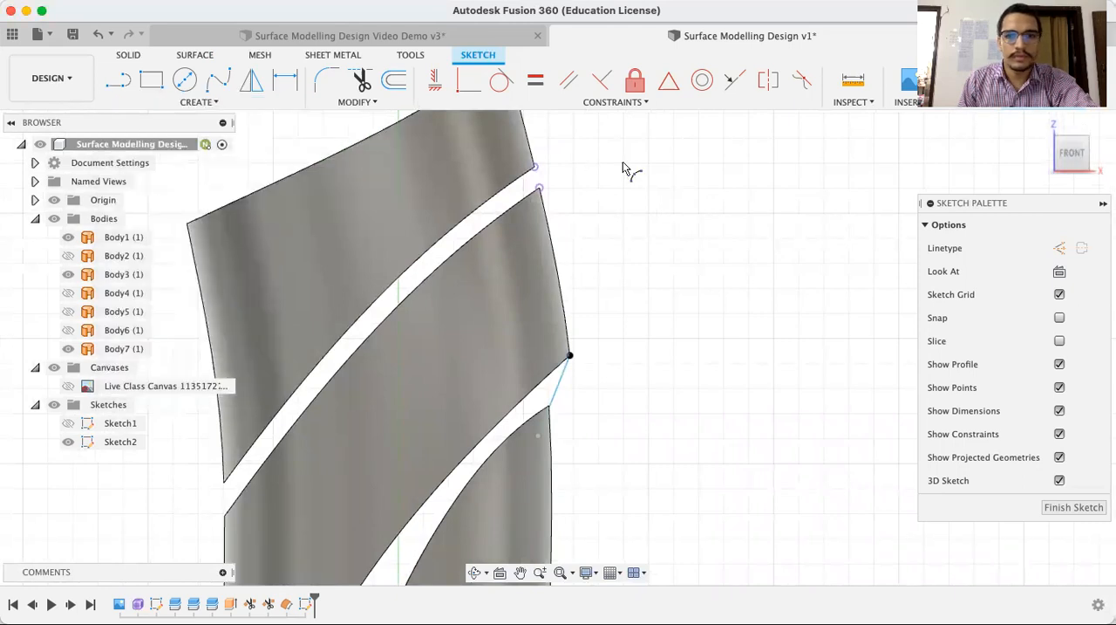
scroll(582, 169, up, 3)
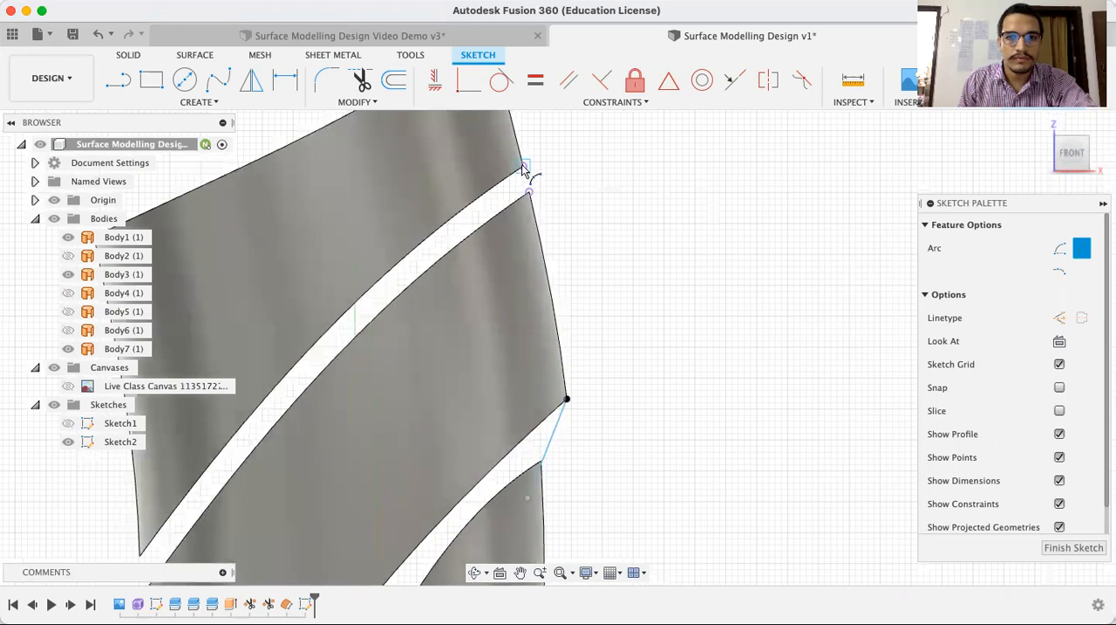
scroll(523, 183, up, 4)
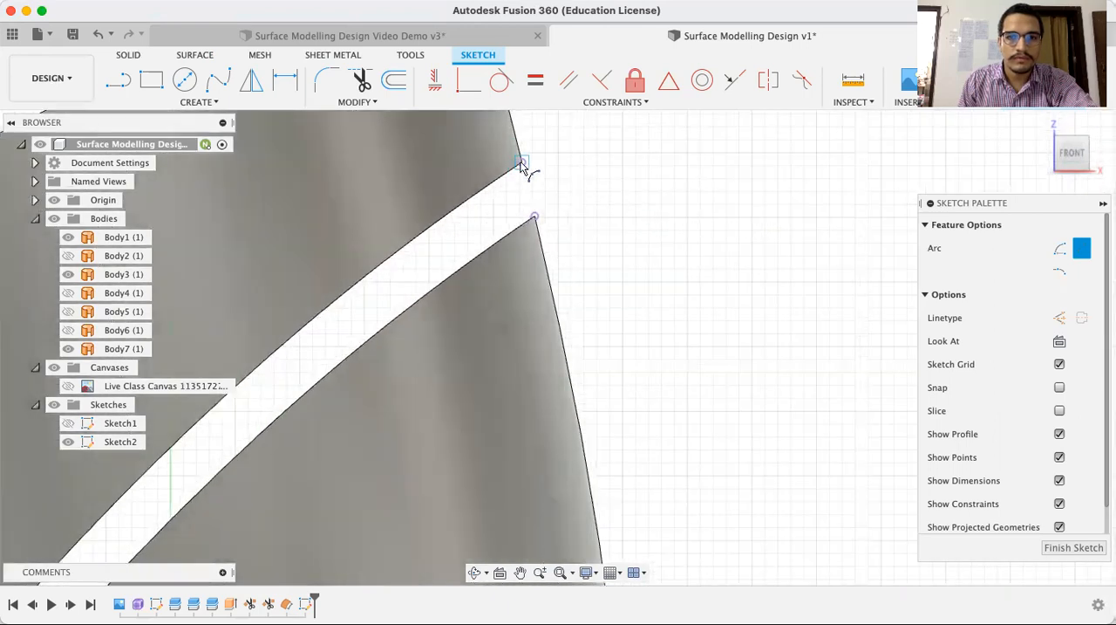
click(521, 162)
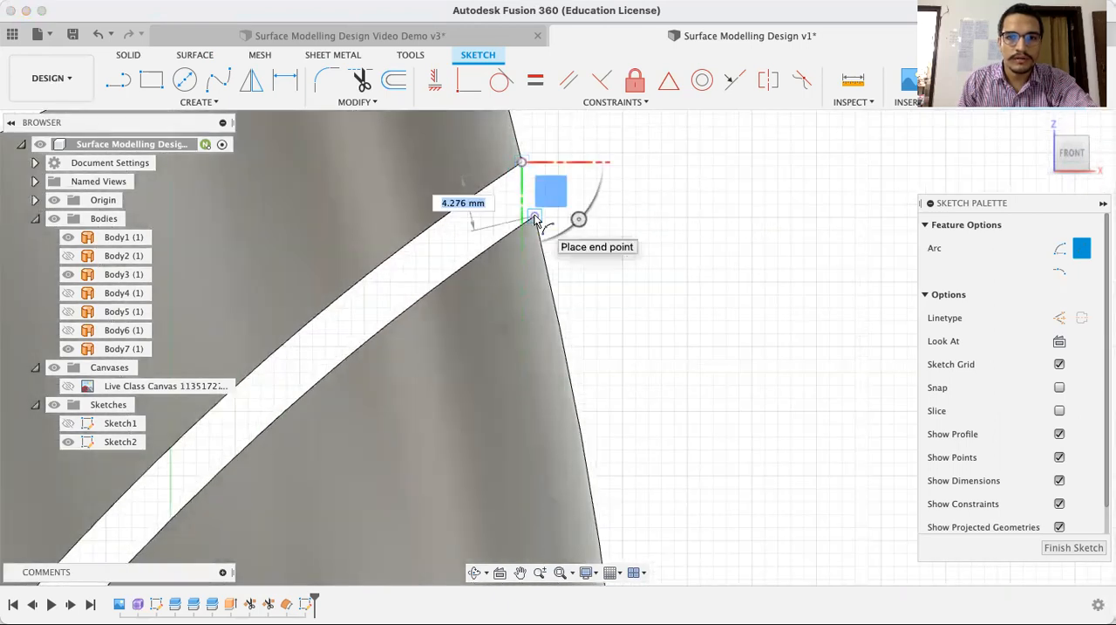
click(533, 214)
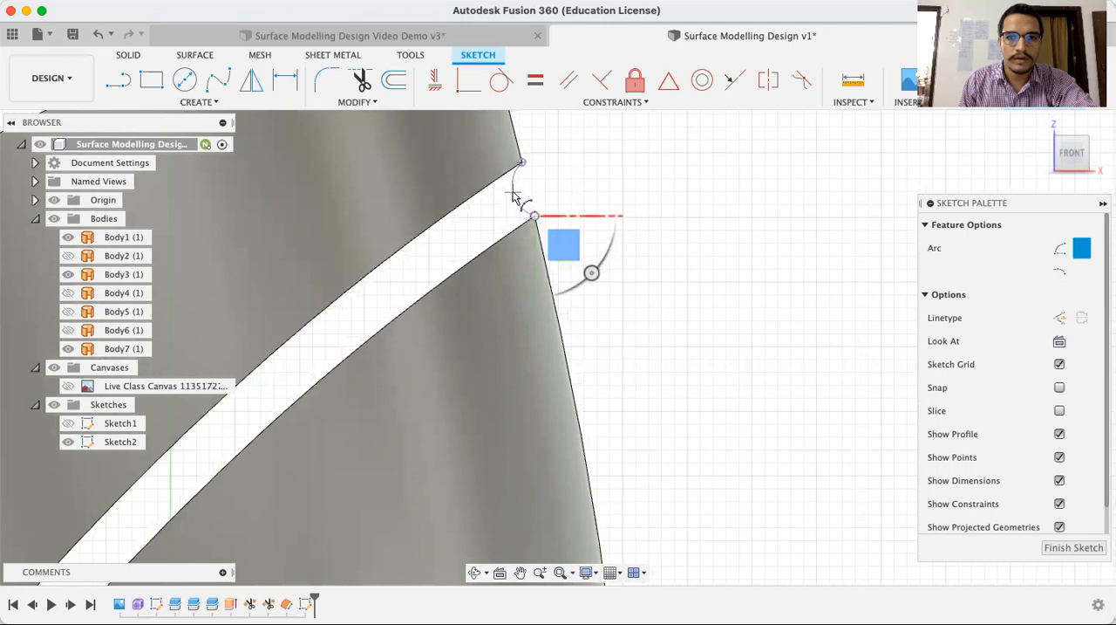
click(512, 197)
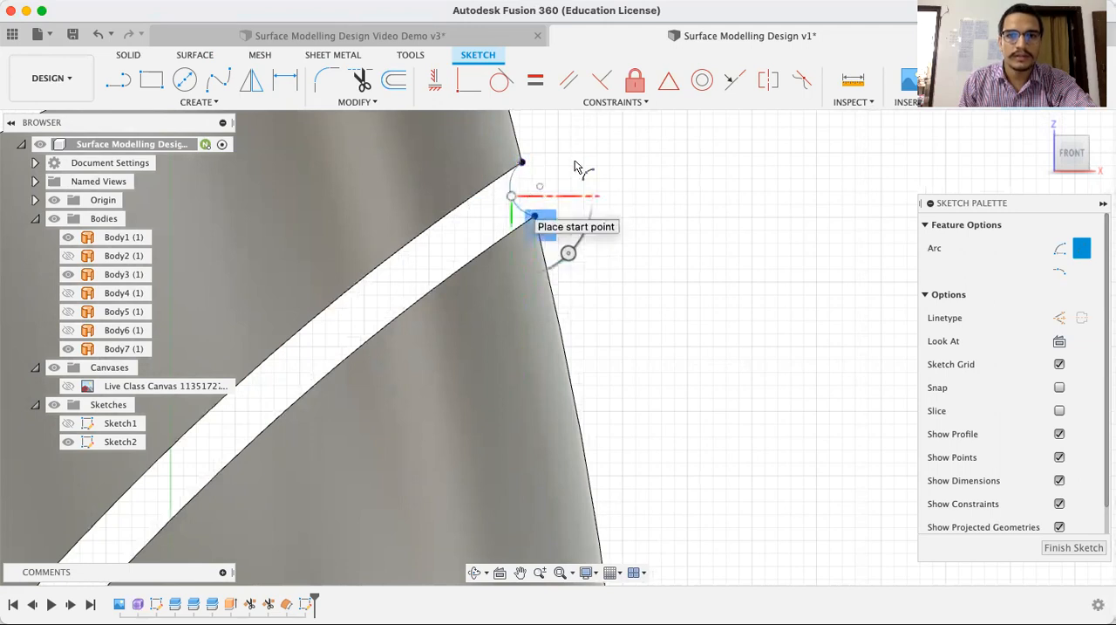
key(Escape)
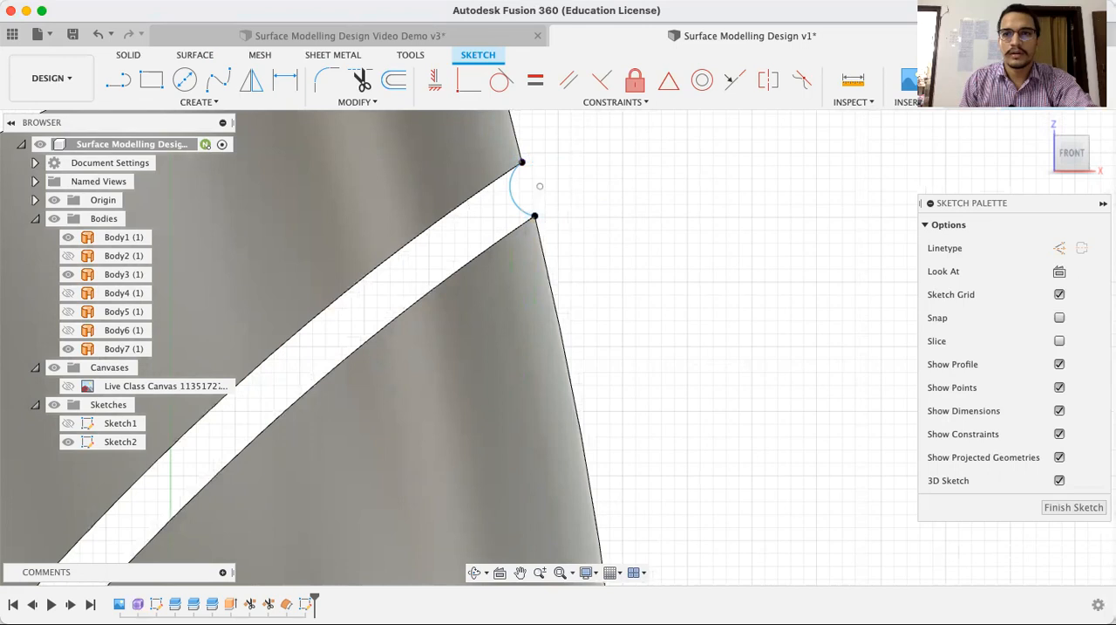
key(Escape)
scroll(663, 292, down, 6)
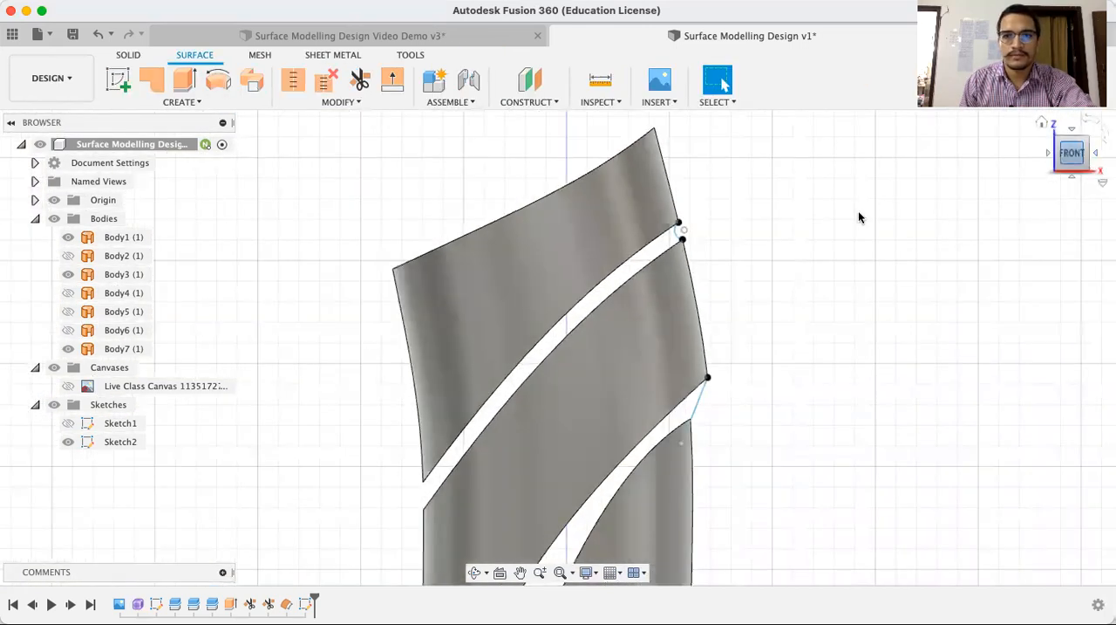
scroll(761, 256, down, 3)
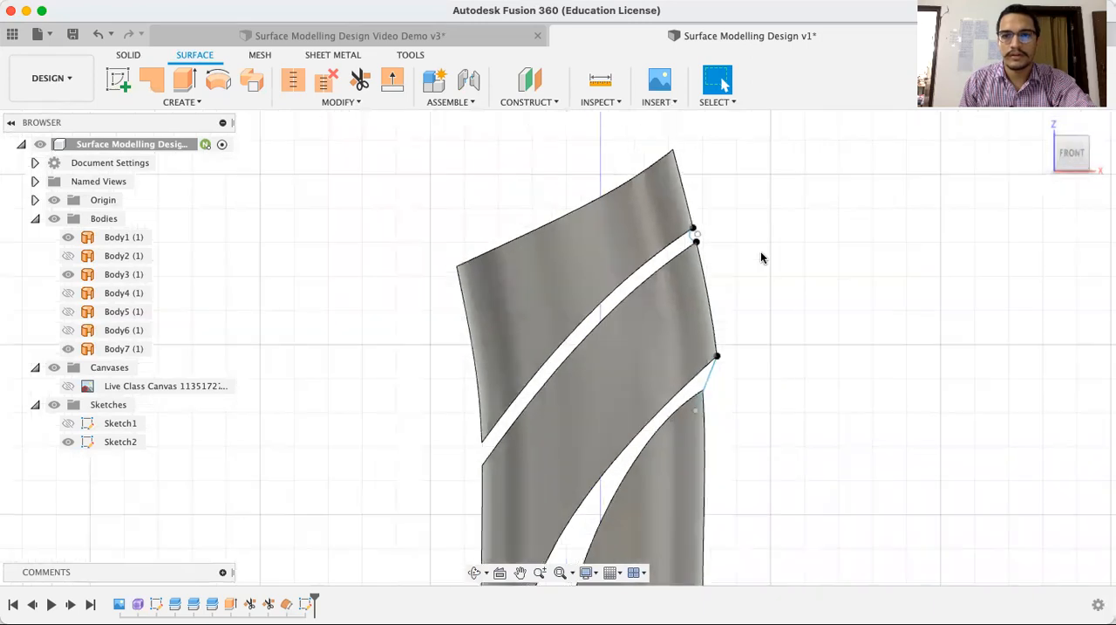
scroll(741, 238, up, 5)
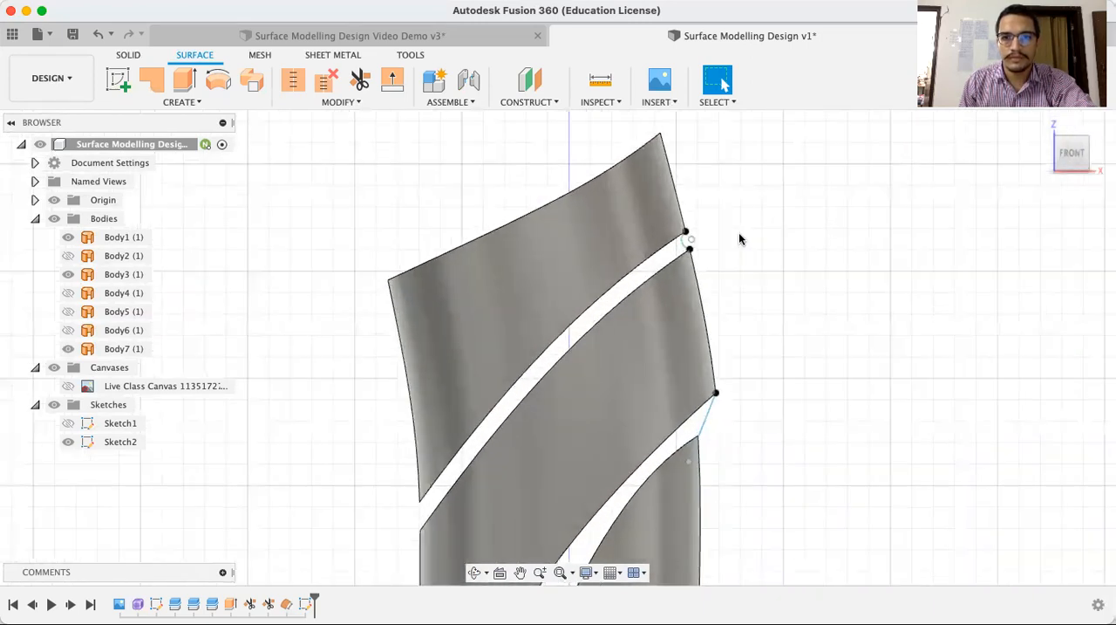
scroll(760, 293, down, 4)
middle_drag(761, 293, 725, 178)
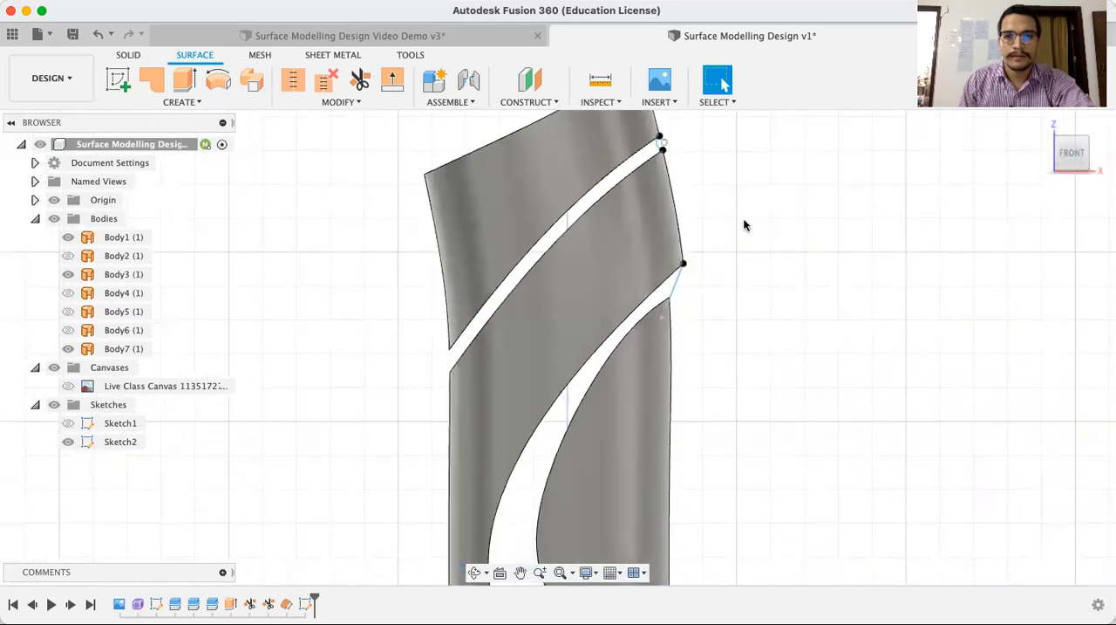
scroll(744, 225, down, 3)
click(650, 381)
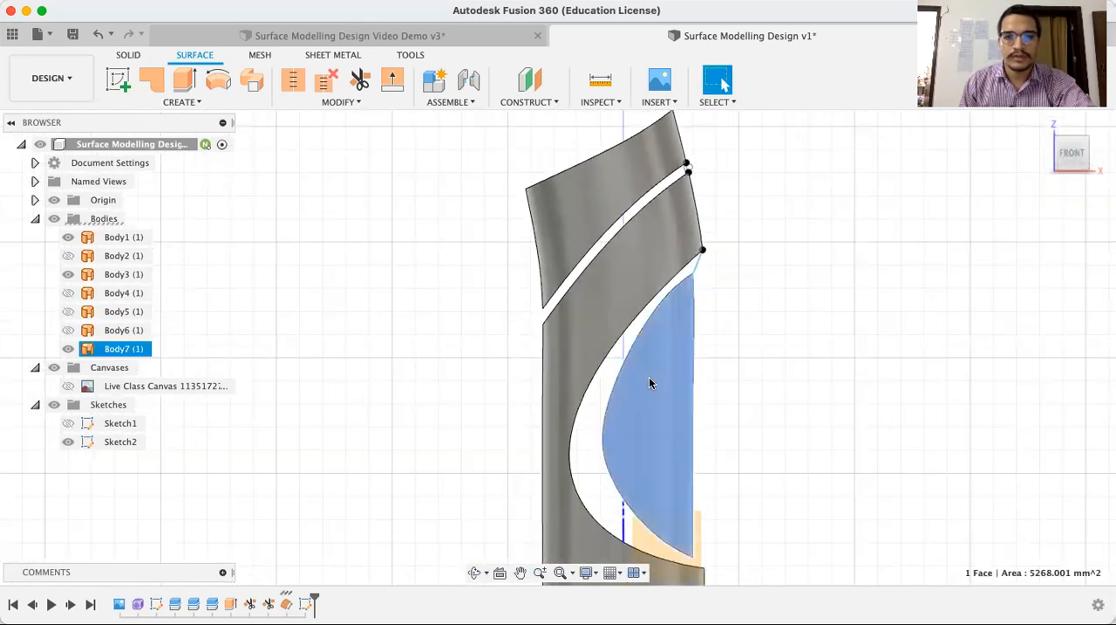
click(217, 104)
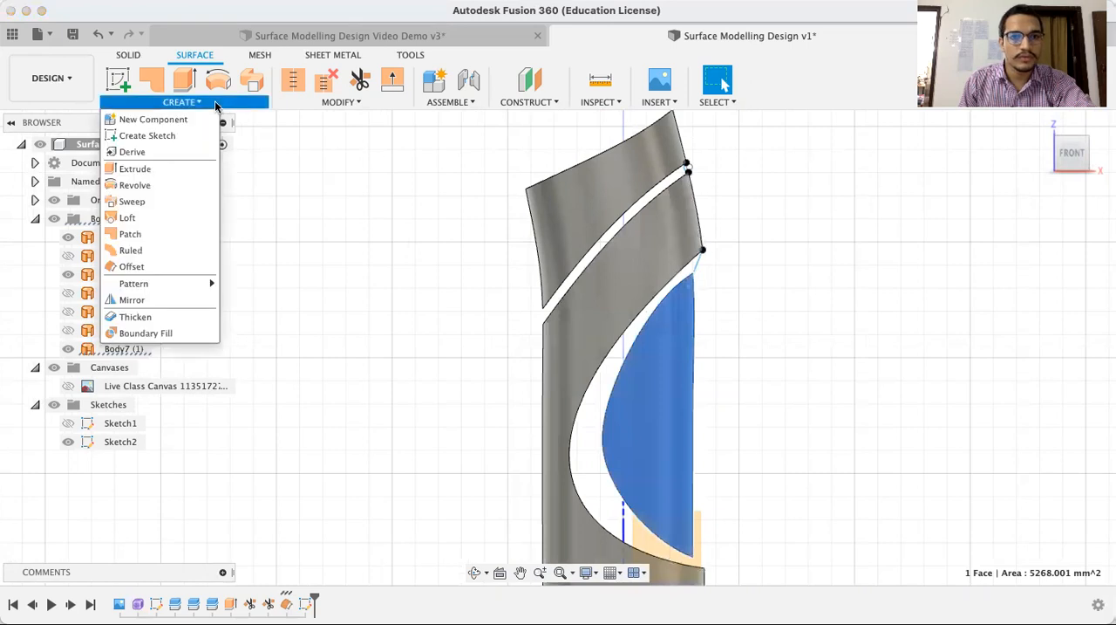
click(345, 104)
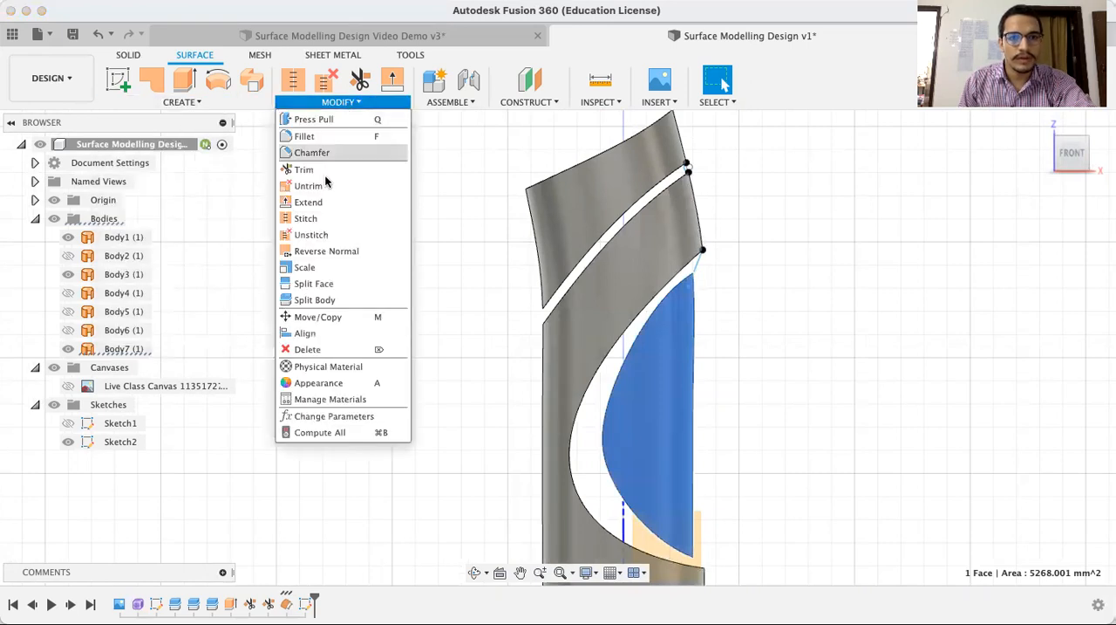
click(330, 200)
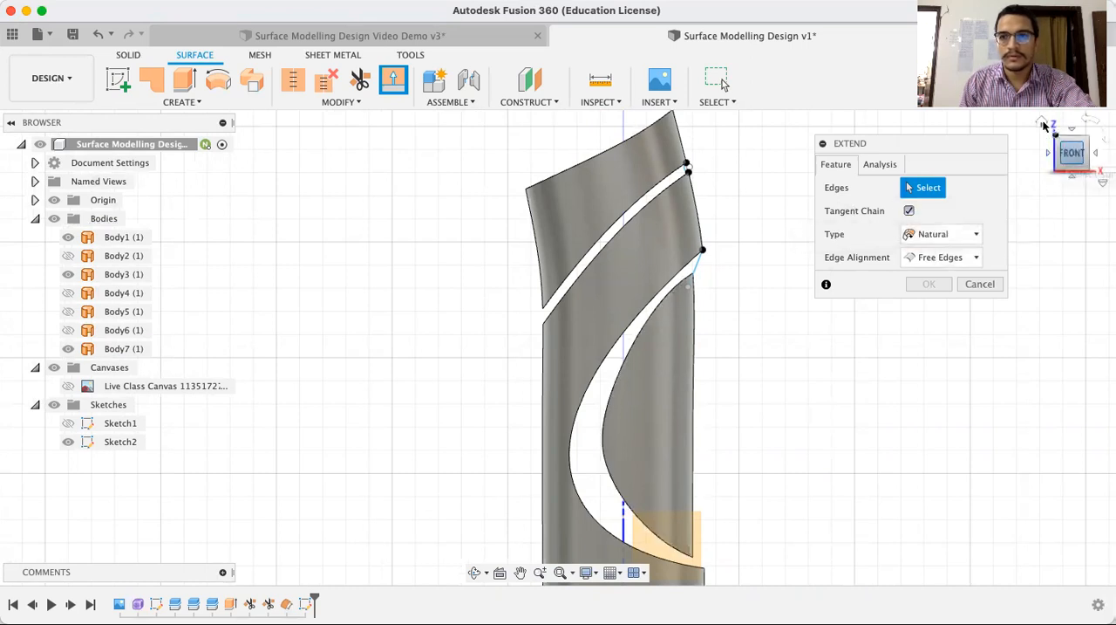
click(1043, 123)
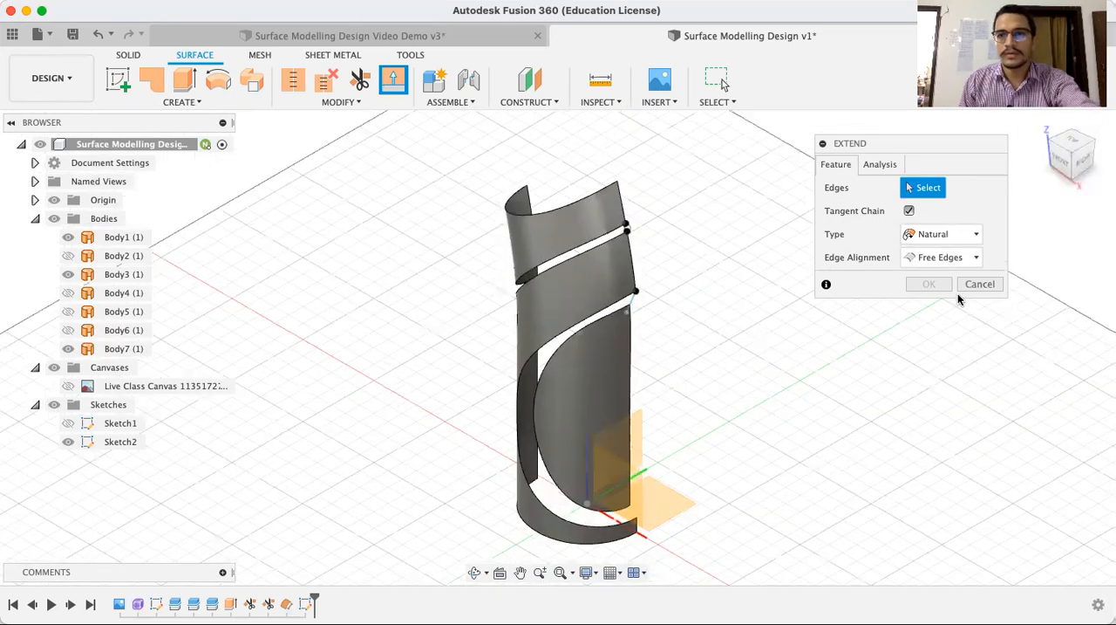
click(977, 283)
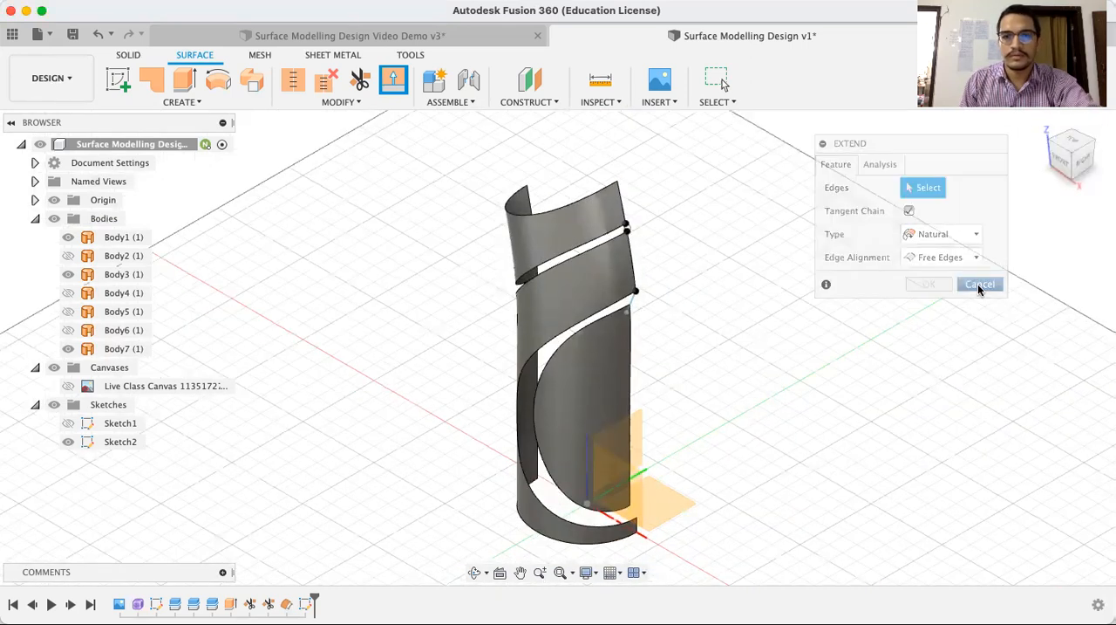
Extend the curved outer edge of the D-shaped panel by 30 mm, using the Natural type and Free Edges alignment
click(541, 371)
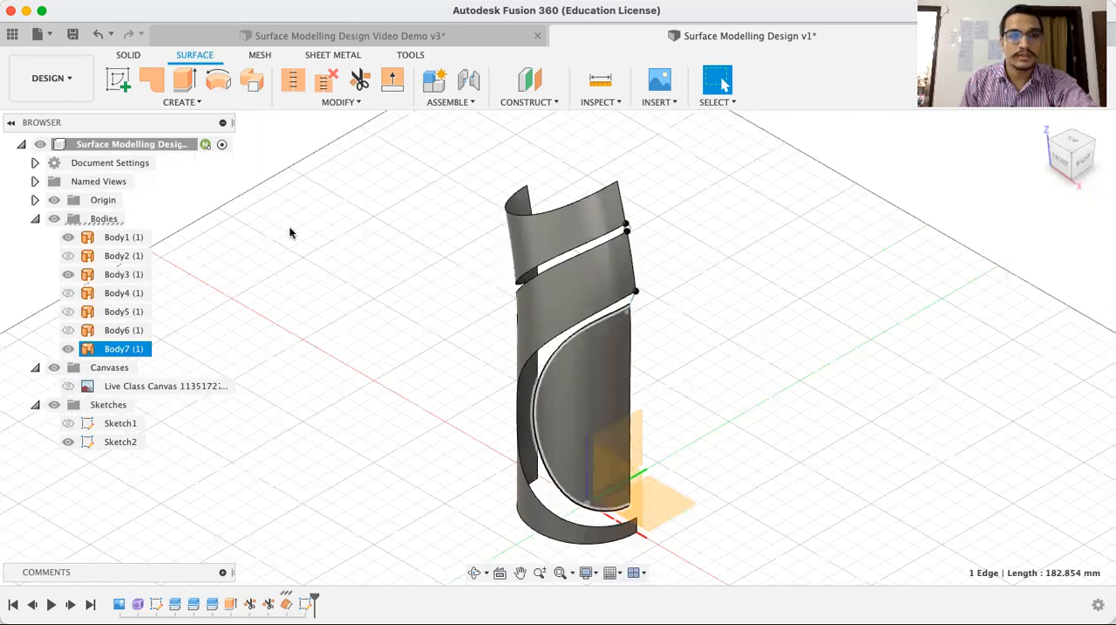
click(180, 102)
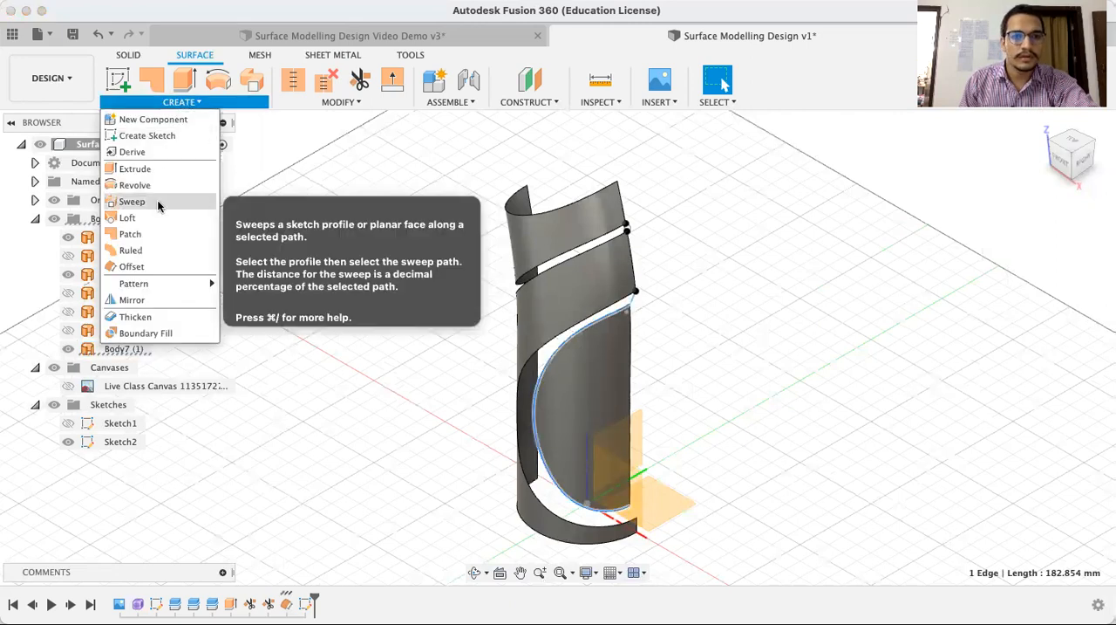
click(338, 103)
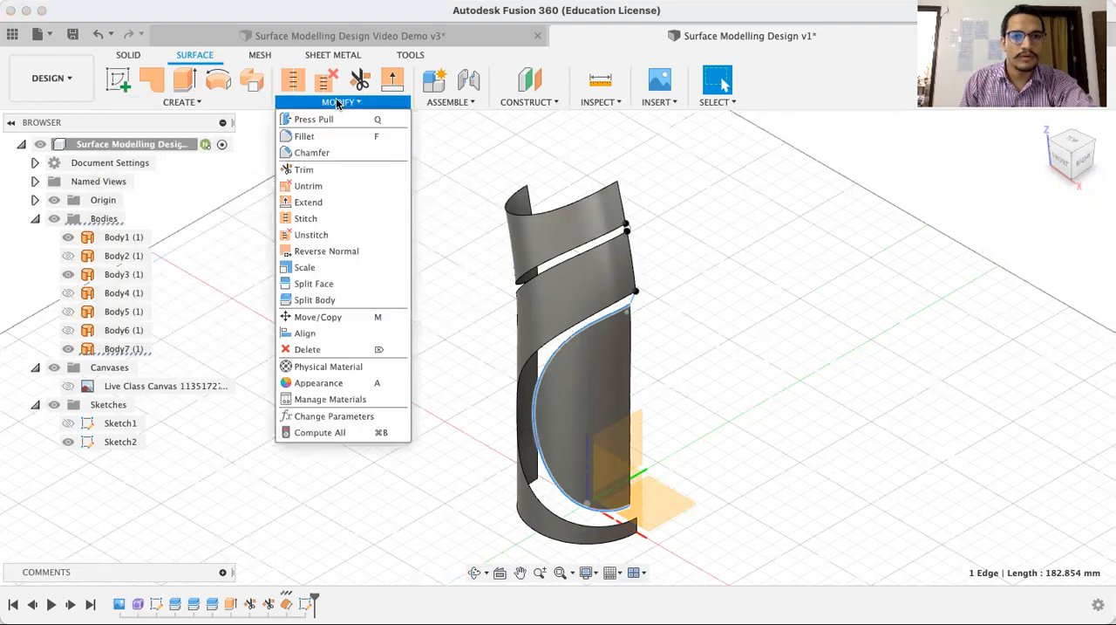
click(325, 202)
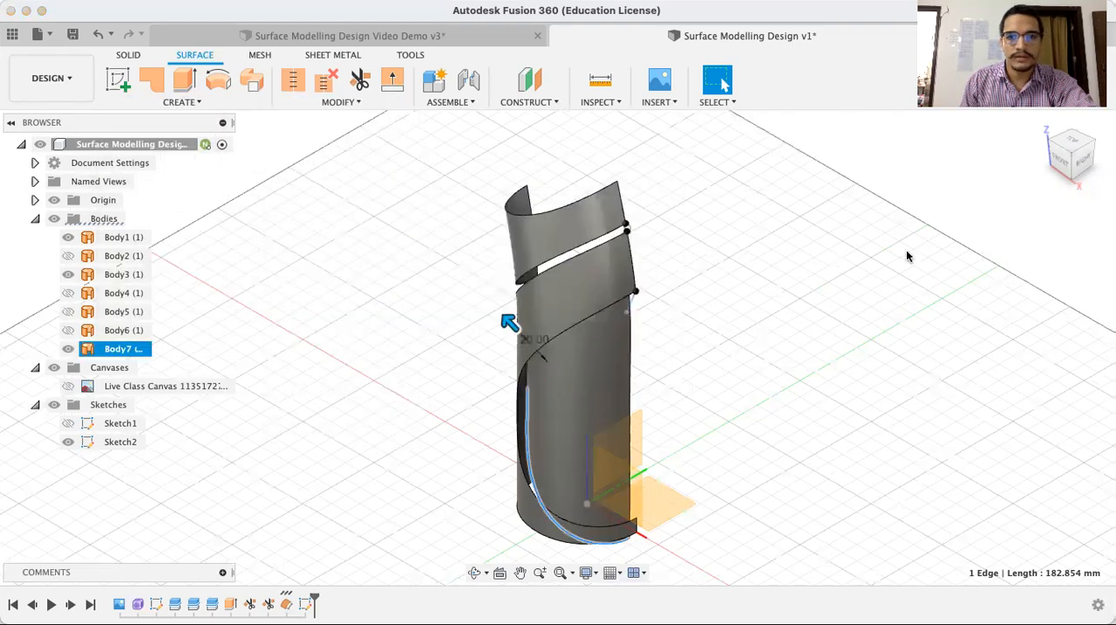
click(1063, 164)
drag(515, 325, 499, 313)
click(922, 309)
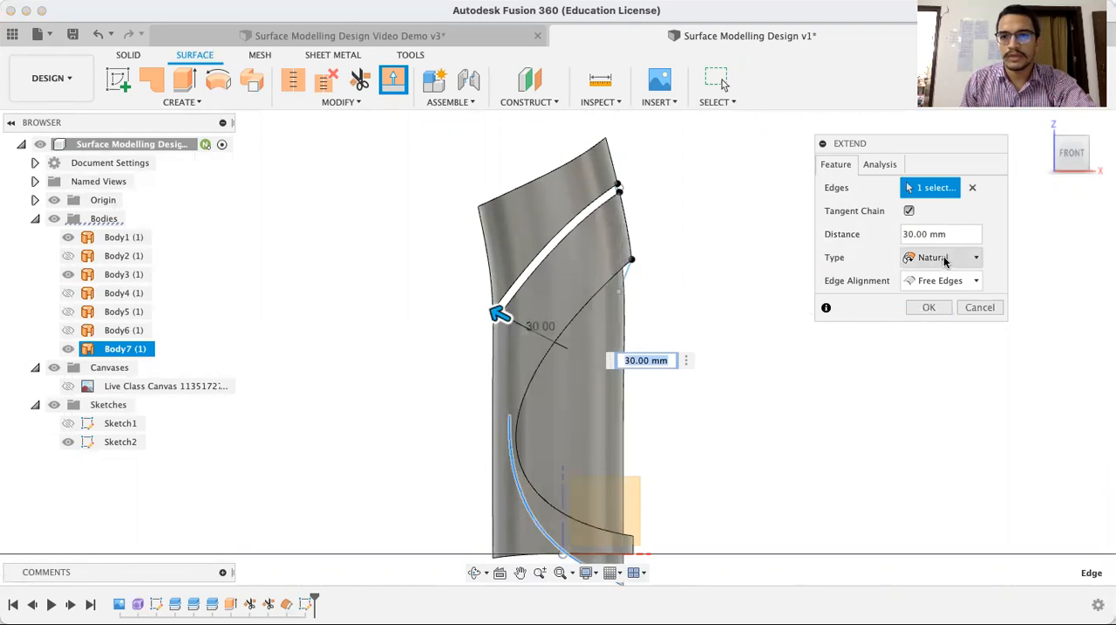
click(951, 281)
click(953, 288)
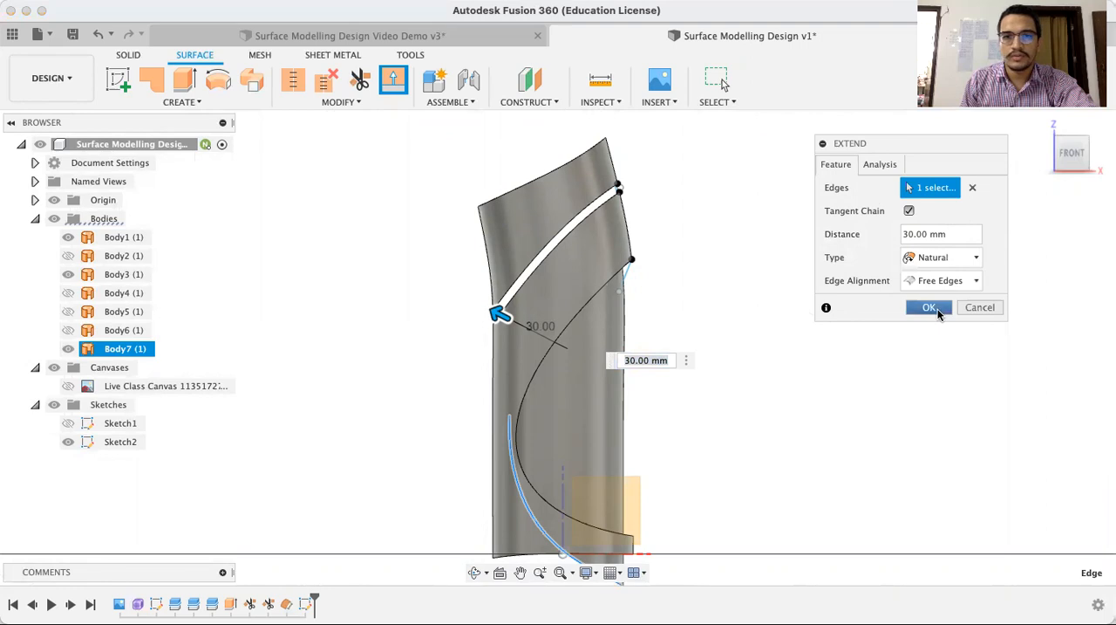
click(926, 307)
Set up a Path + Guide Rail surface sweep with the small arc across the upper gap as its profile
middle_drag(755, 331, 756, 284)
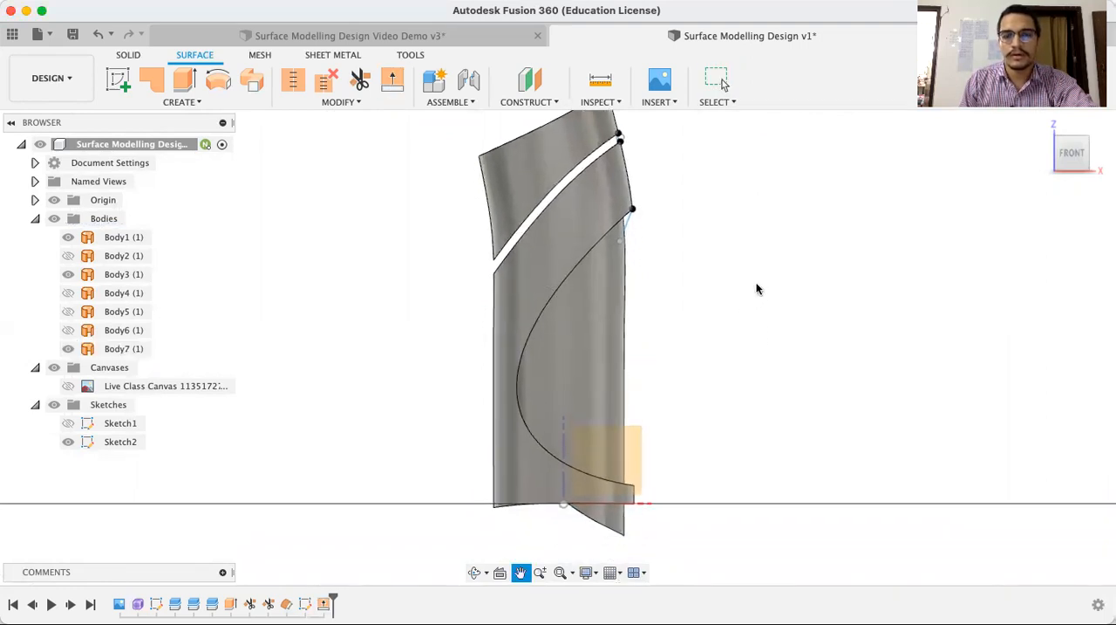
scroll(757, 285, down, 2)
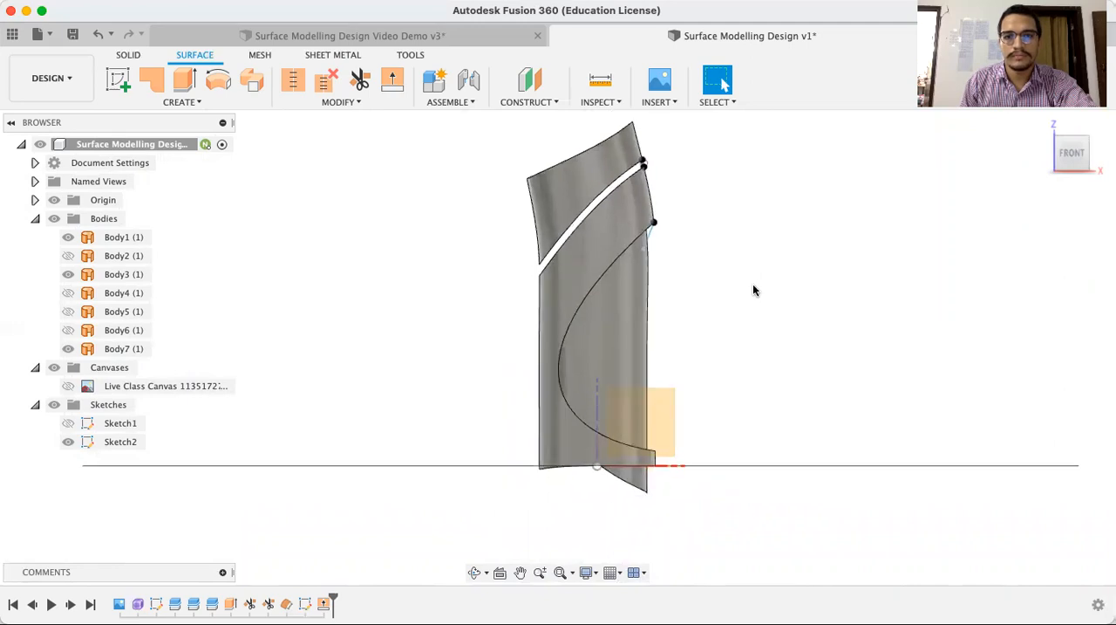
scroll(743, 253, up, 2)
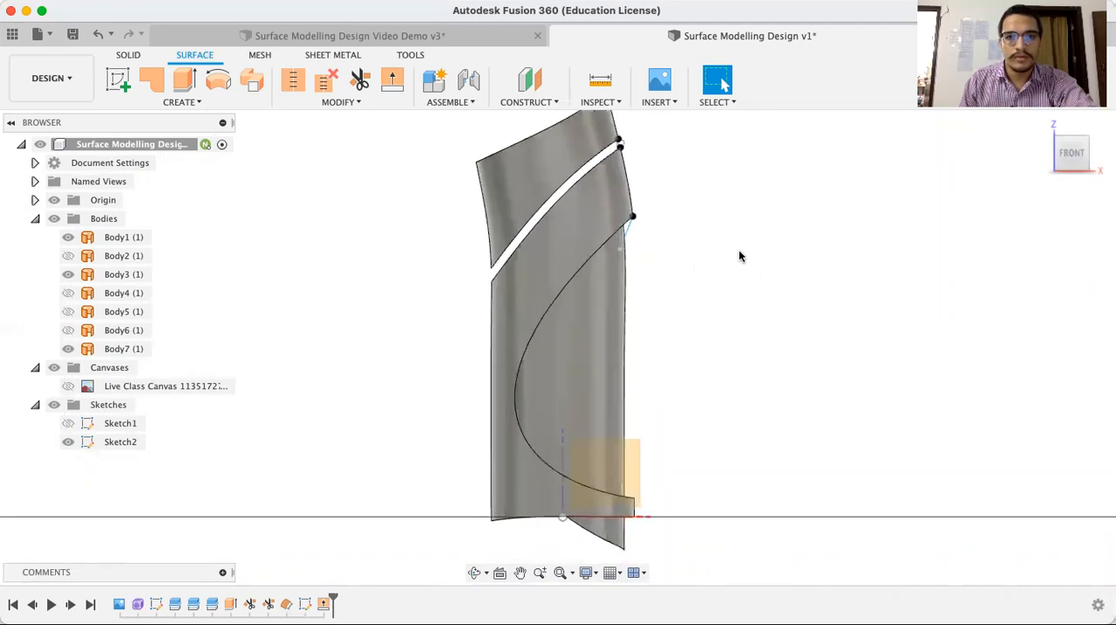
middle_drag(708, 168, 696, 212)
scroll(695, 213, up, 2)
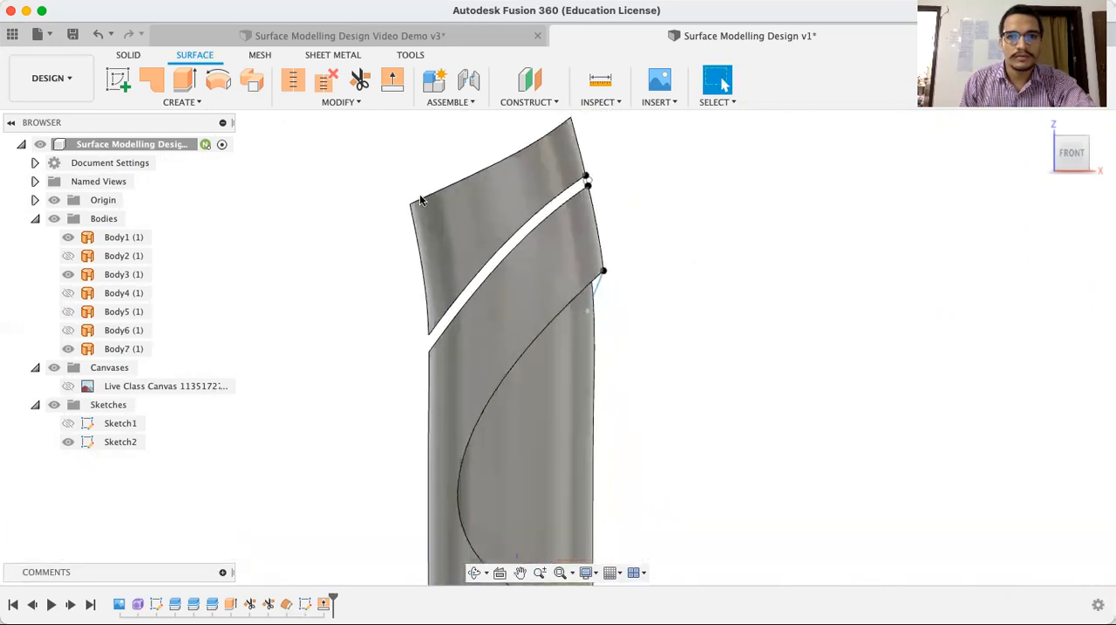
click(228, 103)
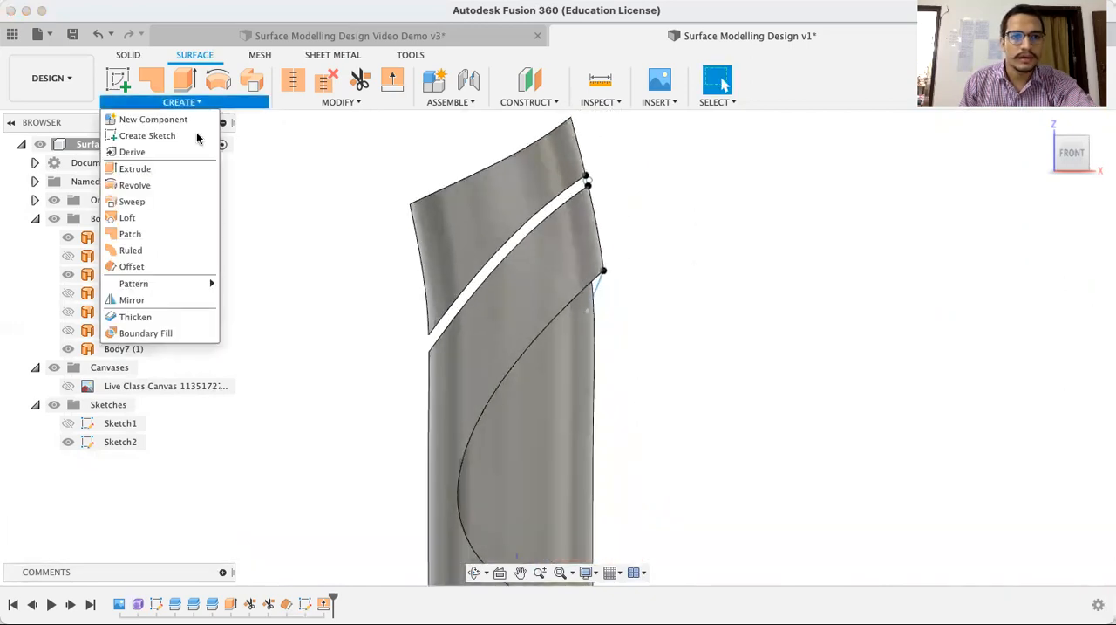
click(166, 201)
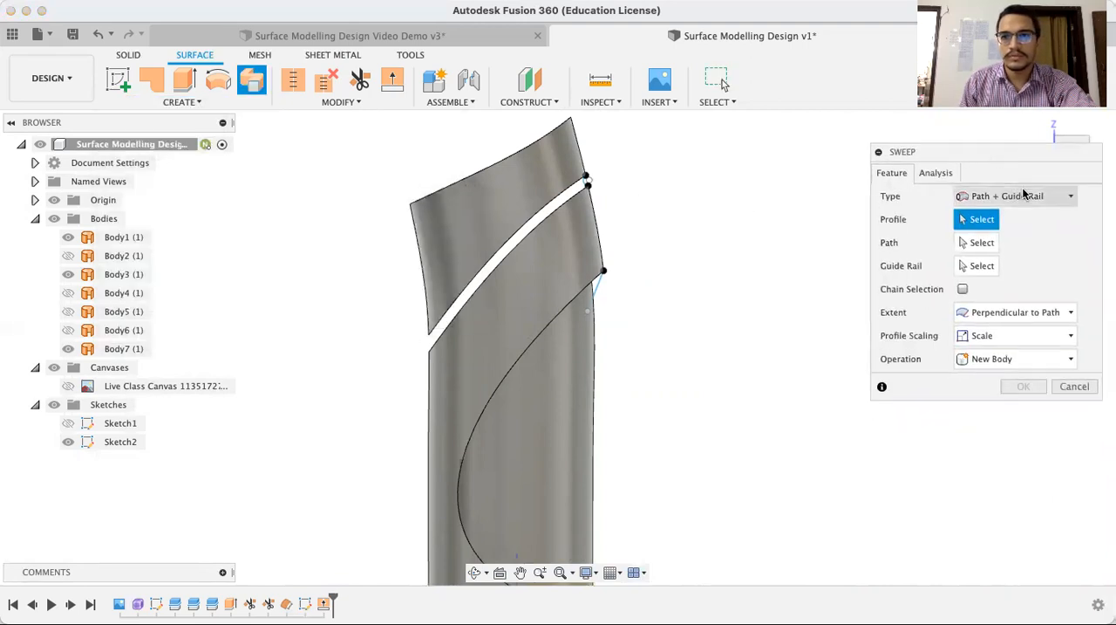
click(1026, 198)
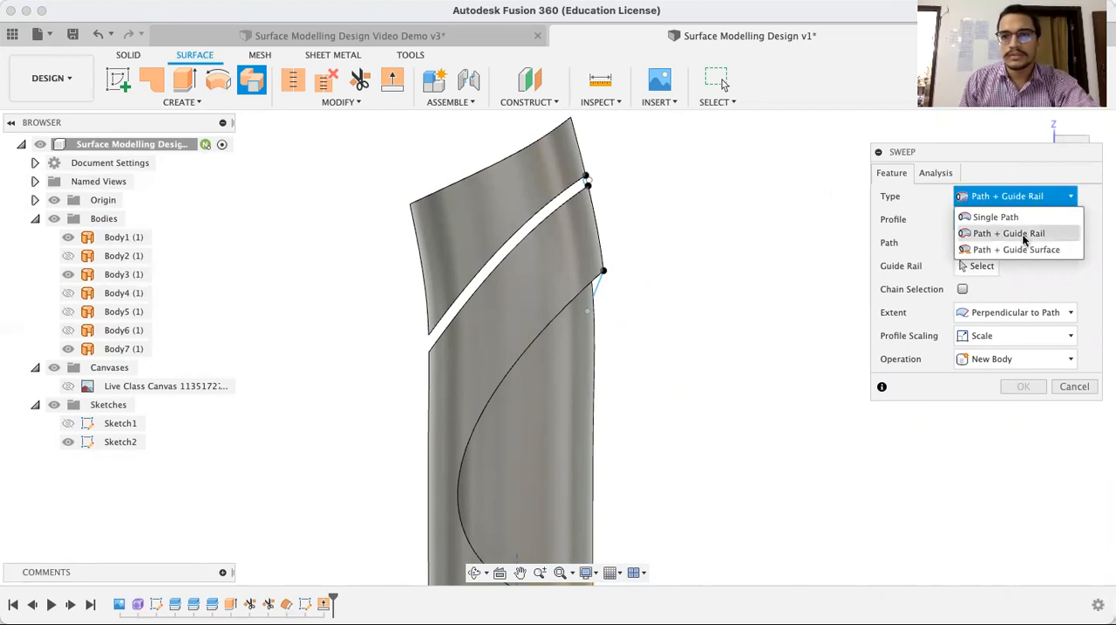
click(1025, 234)
scroll(623, 185, up, 5)
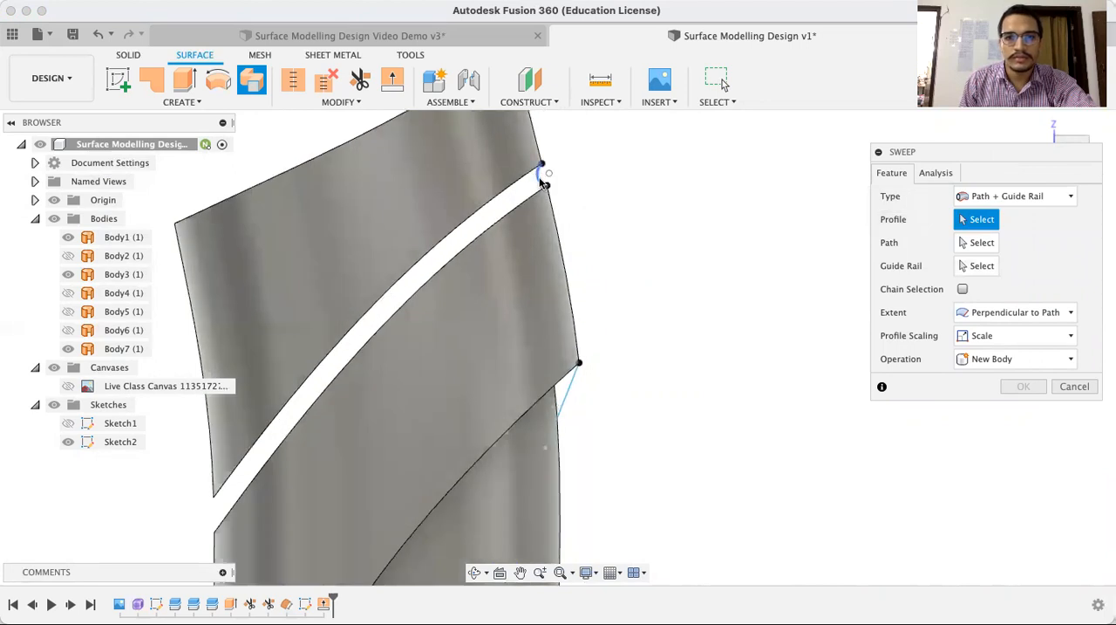
click(540, 175)
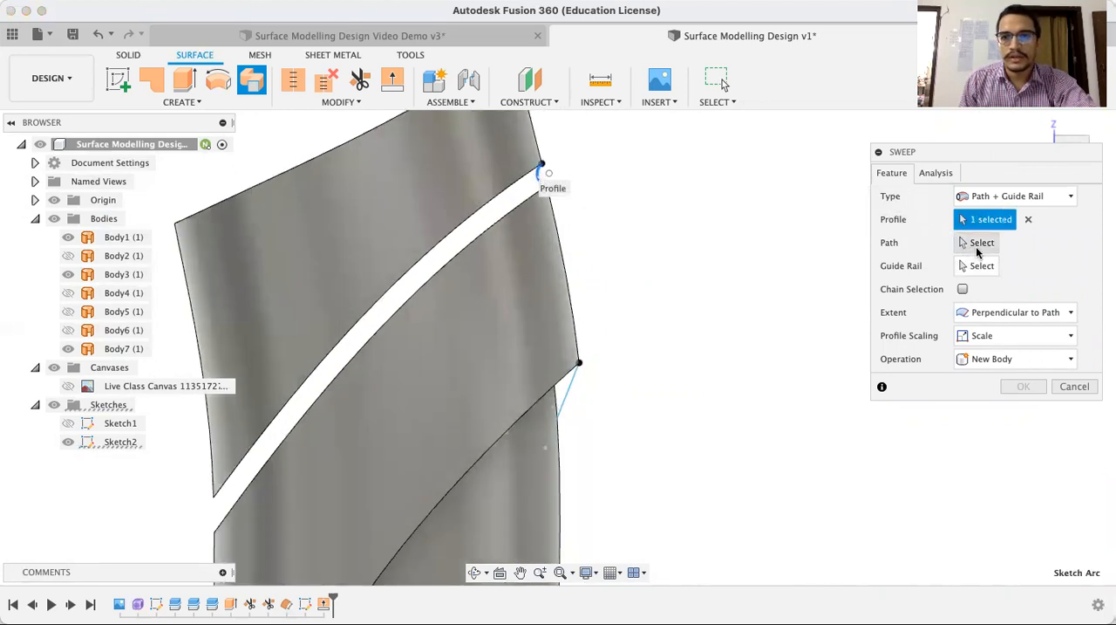
Sweep the arc as a new body, using the top piece's lower edge as path and the middle piece's upper edge as guide rail
click(976, 249)
click(444, 230)
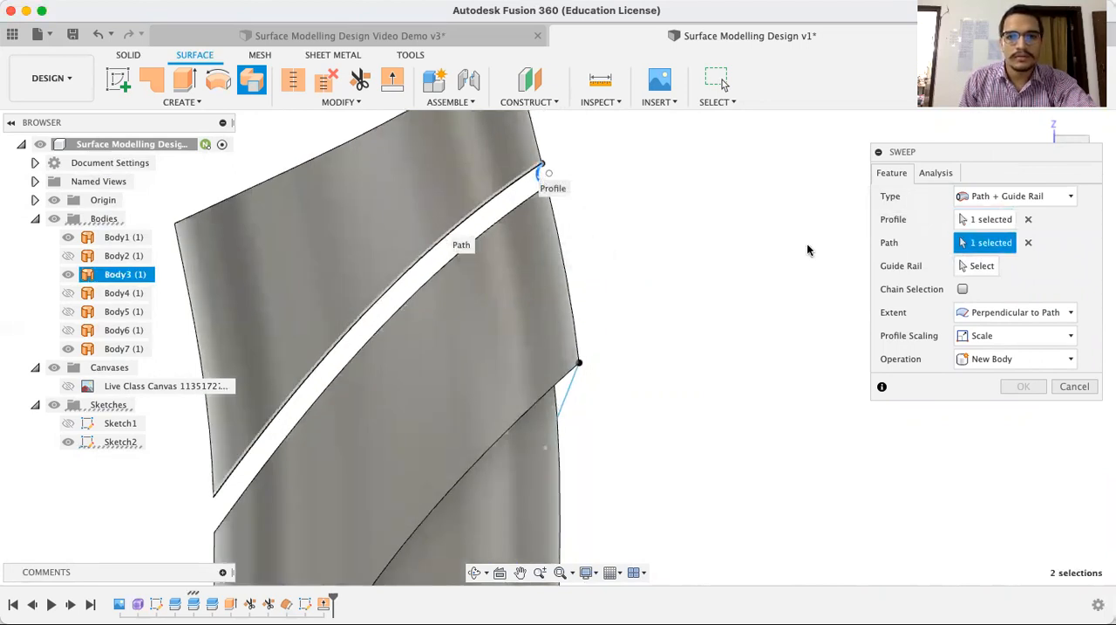
click(977, 265)
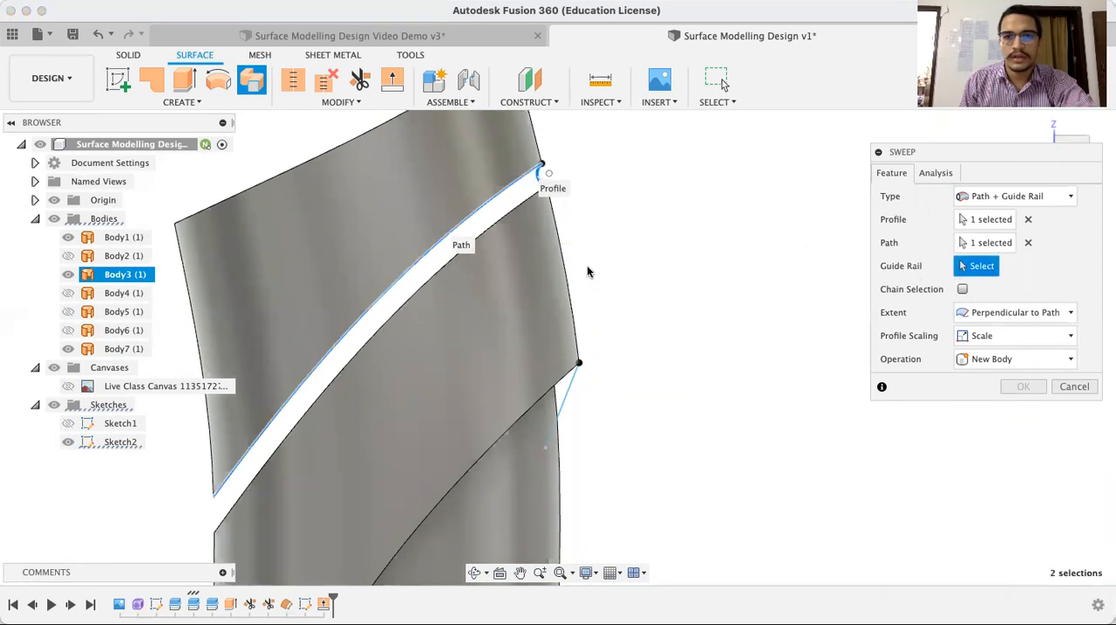
click(491, 226)
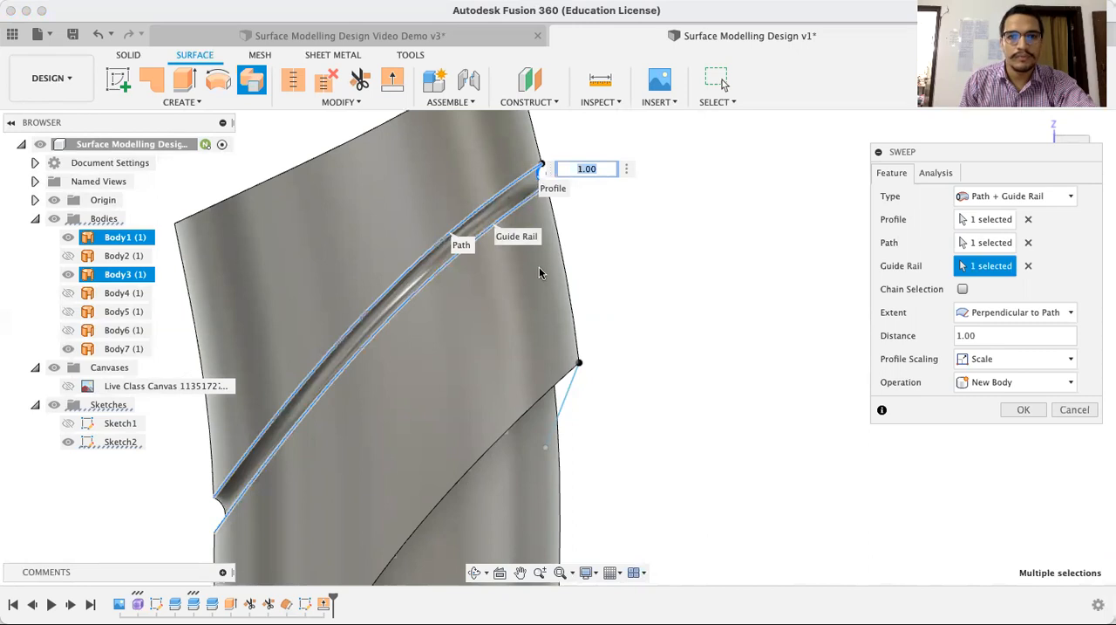
click(474, 572)
drag(556, 339, 727, 239)
key(Escape)
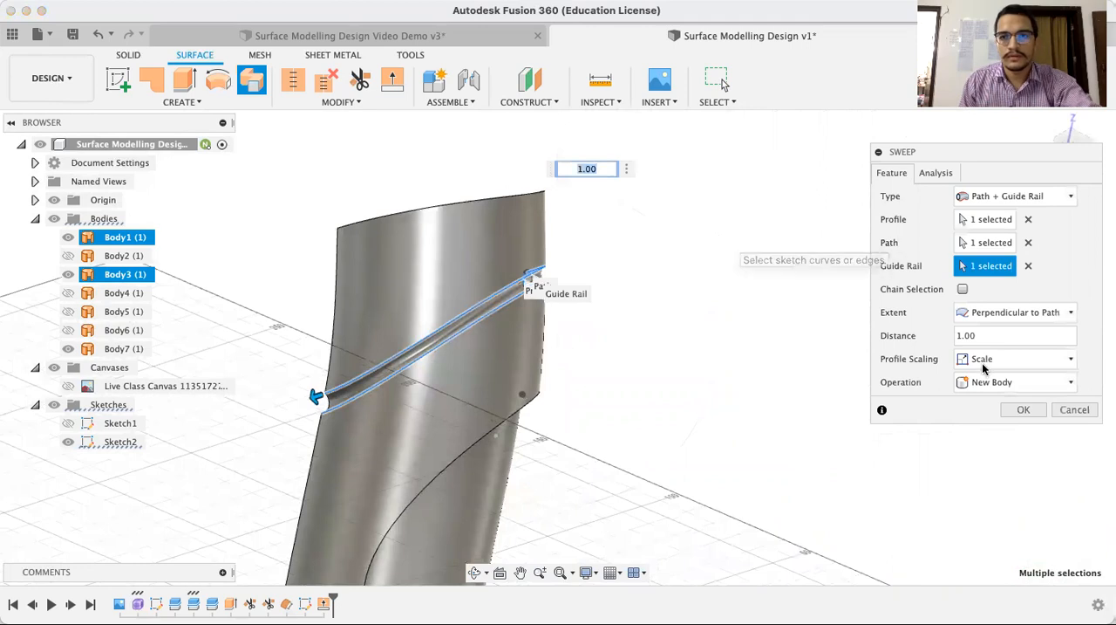
click(1023, 410)
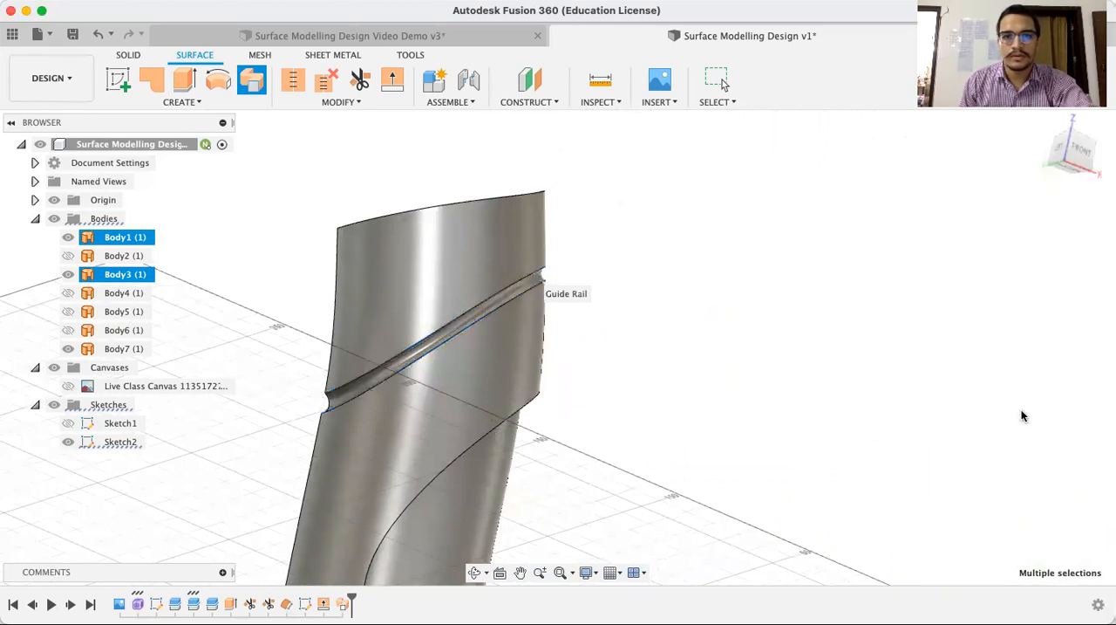
Set up a Single Path surface sweep with the short slanted sketch line at the middle piece's lower corner as its profile
click(1080, 150)
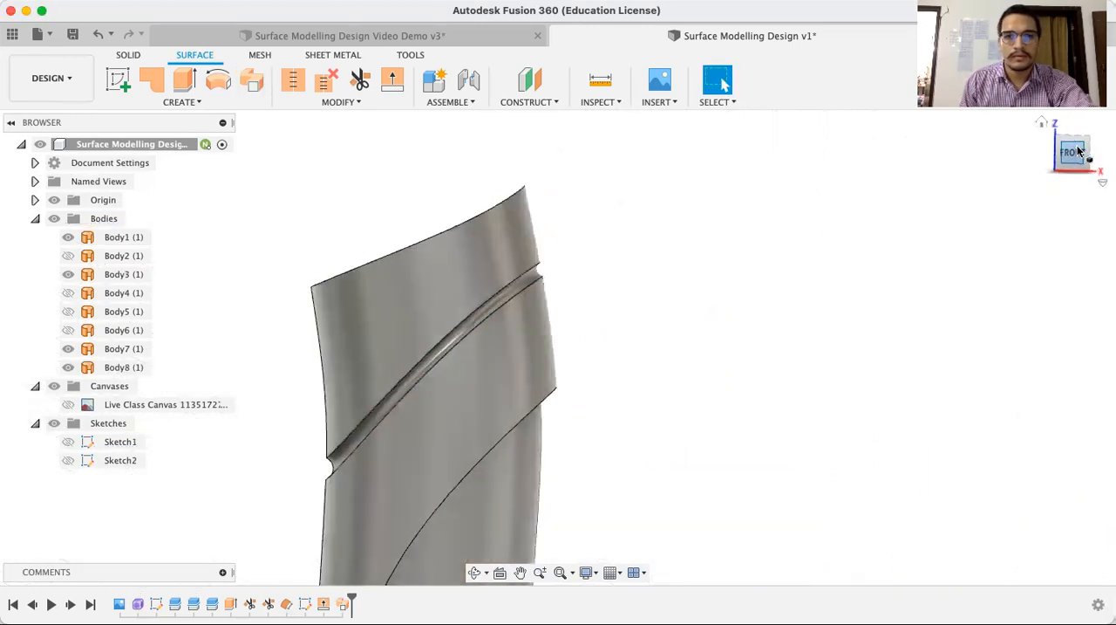
drag(617, 352, 630, 282)
key(Escape)
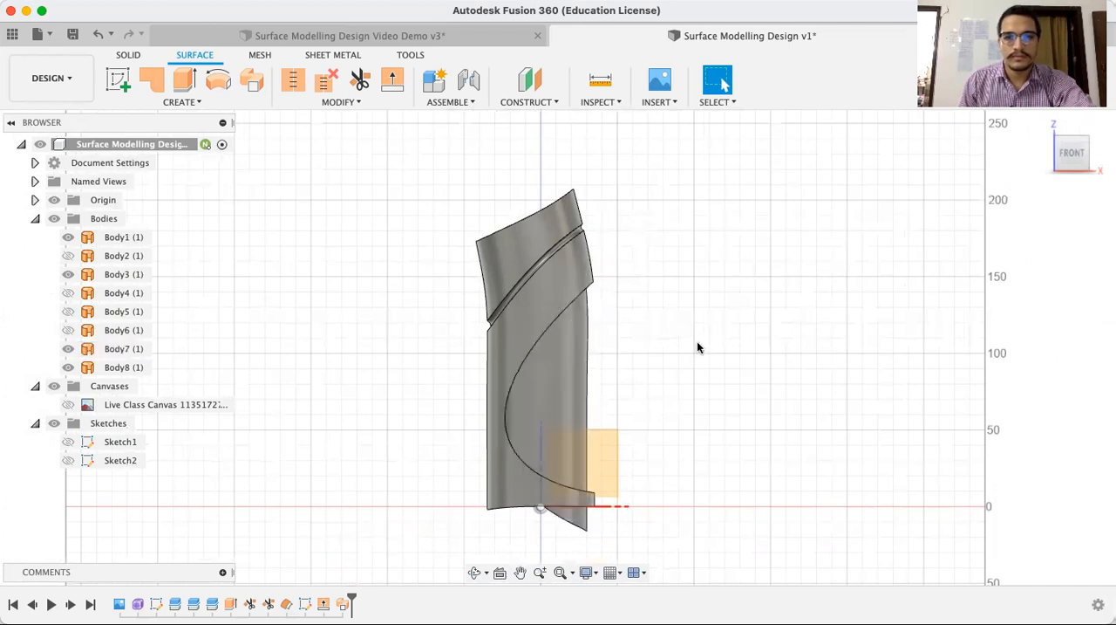
click(182, 102)
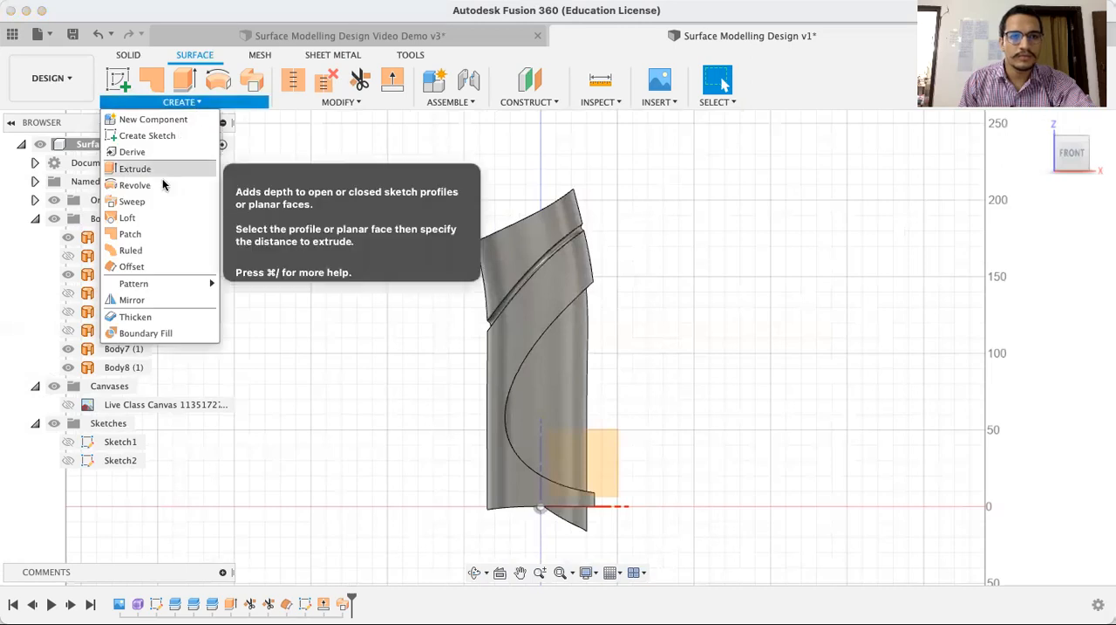
click(154, 201)
scroll(658, 311, up, 5)
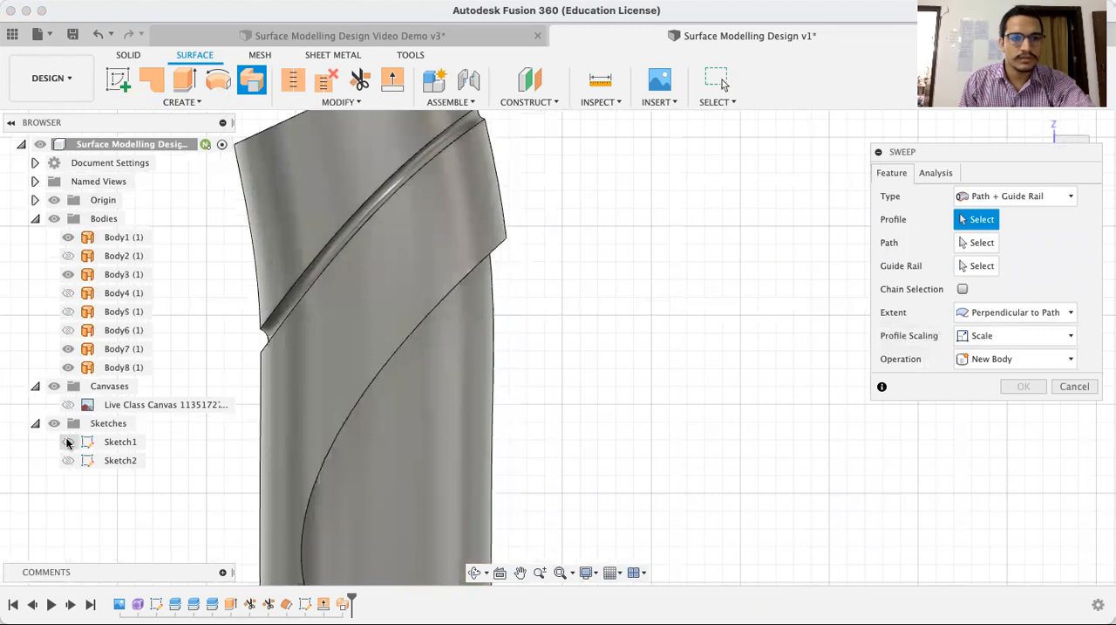
click(498, 265)
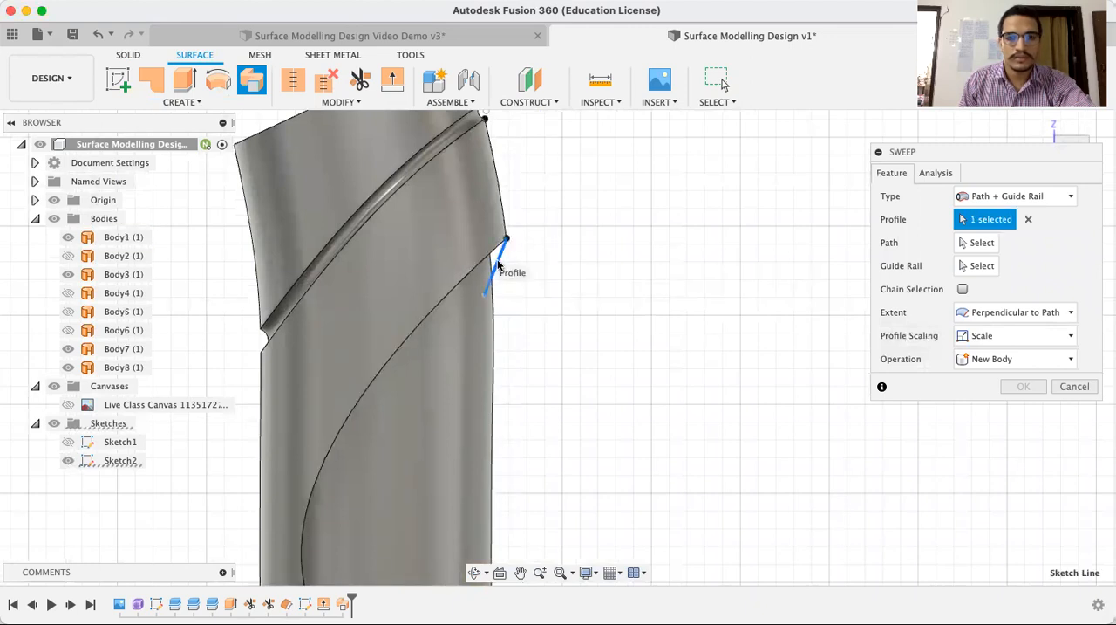
click(1024, 197)
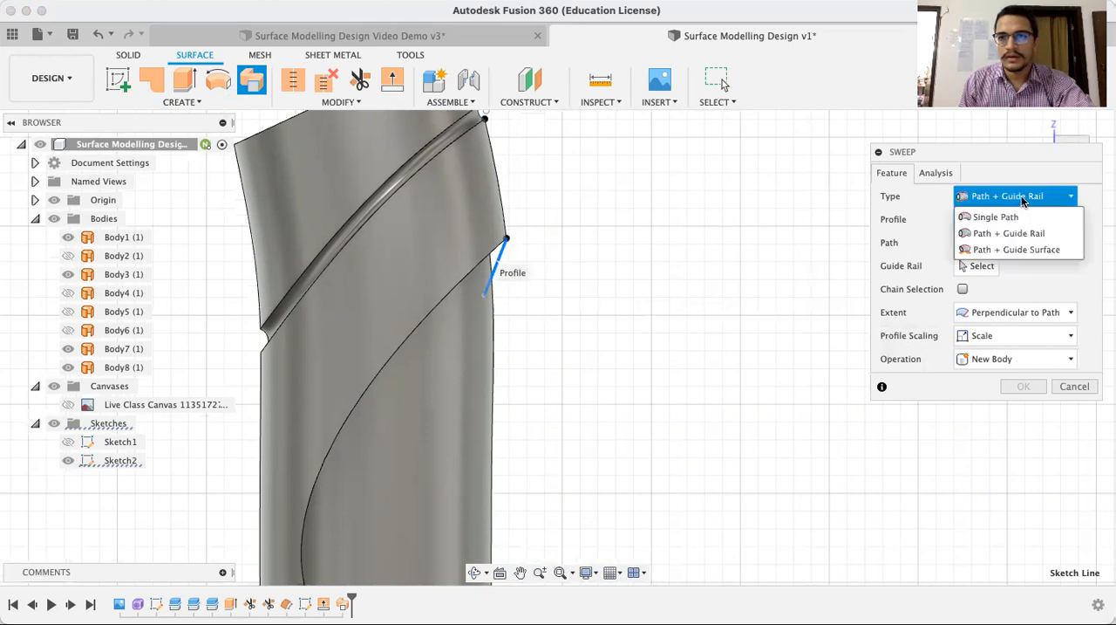
click(1021, 216)
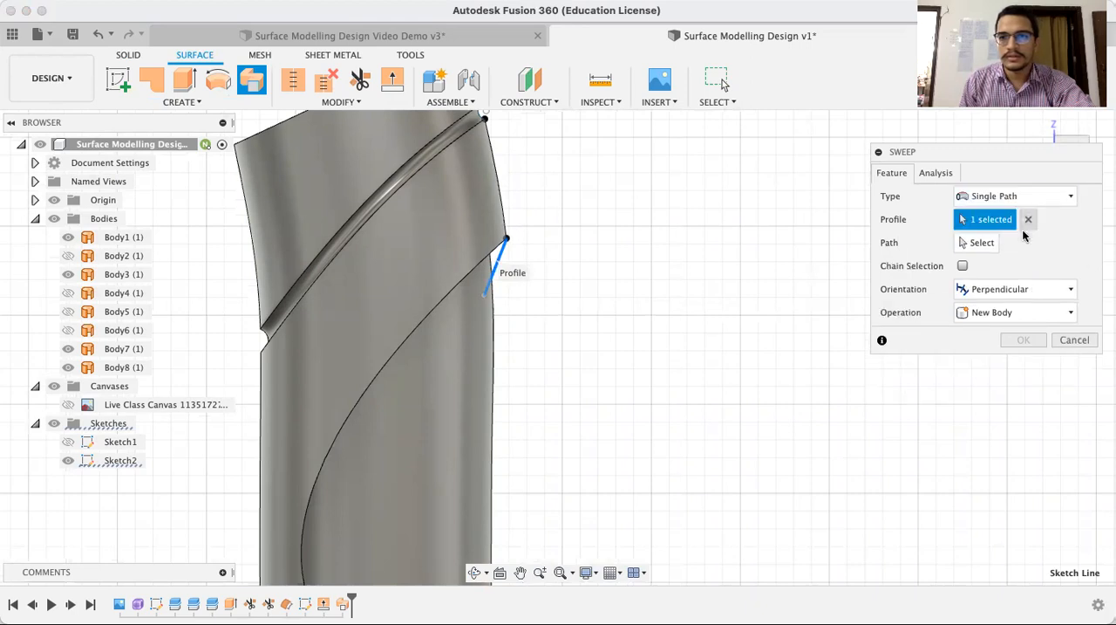
Sweep the line along the middle piece's curved lower edge around the D-shaped opening, as a new body with Perpendicular orientation
click(966, 246)
click(437, 306)
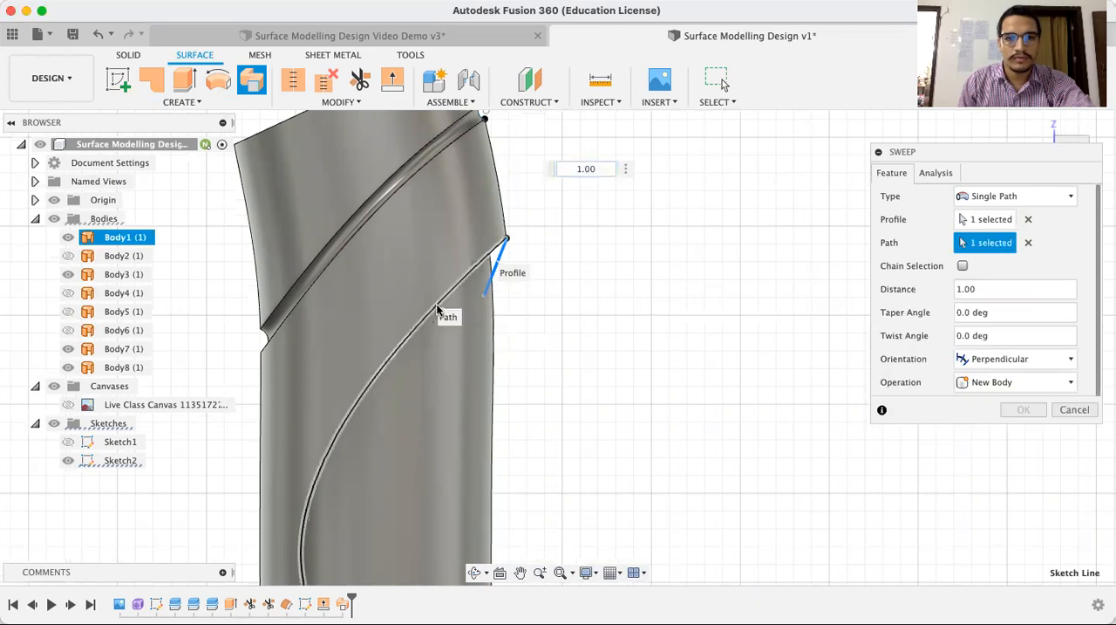
scroll(651, 341, down, 3)
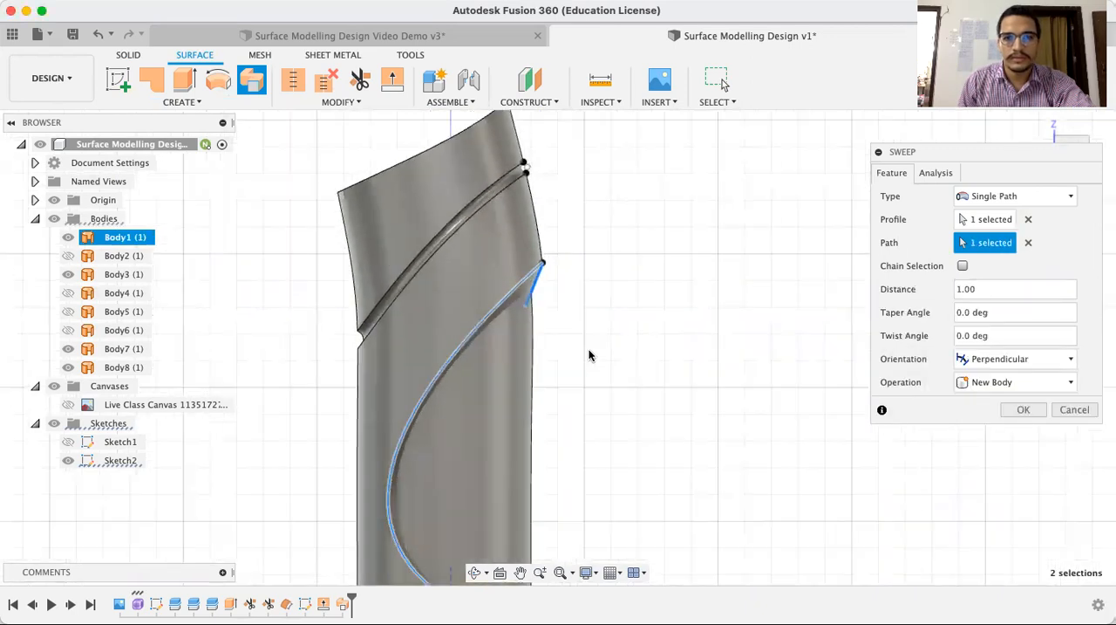
scroll(595, 351, down, 4)
middle_drag(612, 356, 615, 316)
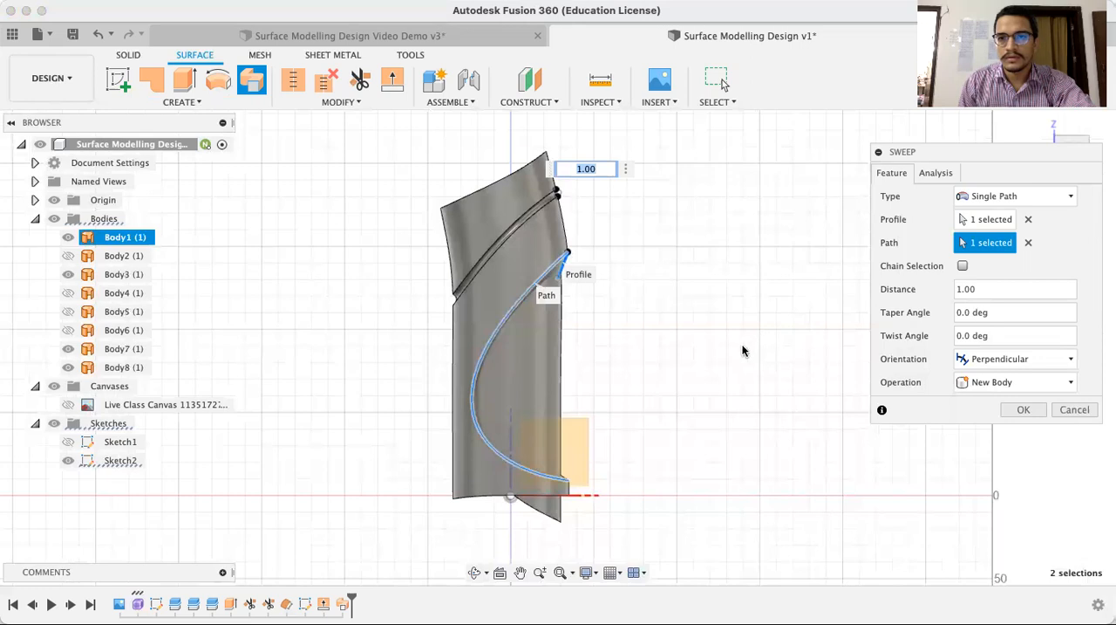
click(473, 574)
mouse_move(645, 334)
mouse_down()
mouse_move(597, 342)
mouse_move(589, 382)
mouse_move(663, 341)
mouse_up()
key(Escape)
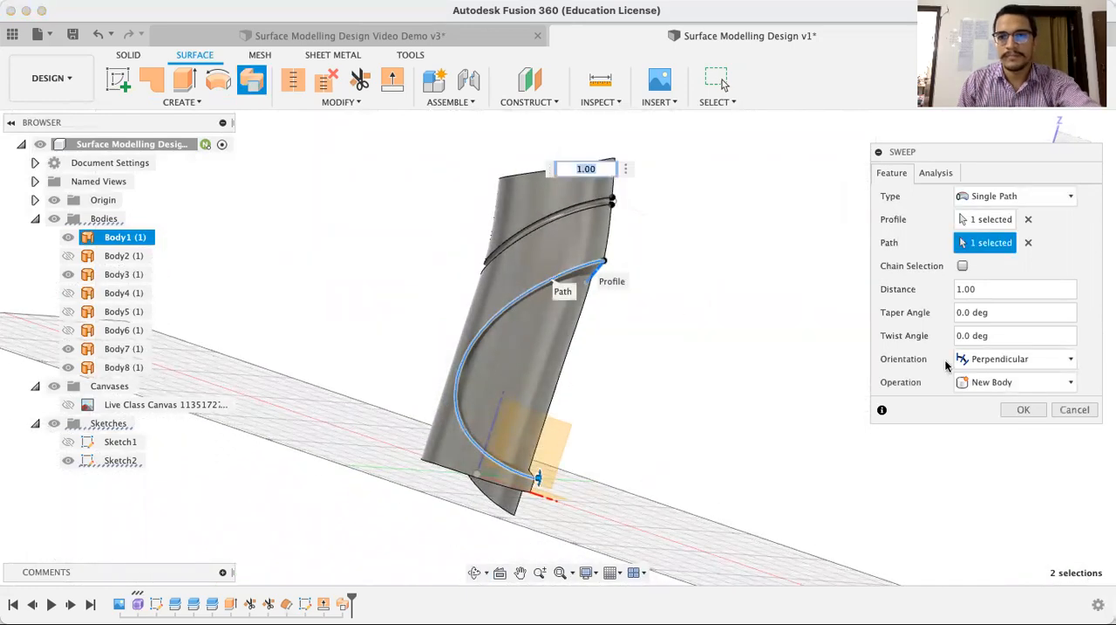
click(1024, 410)
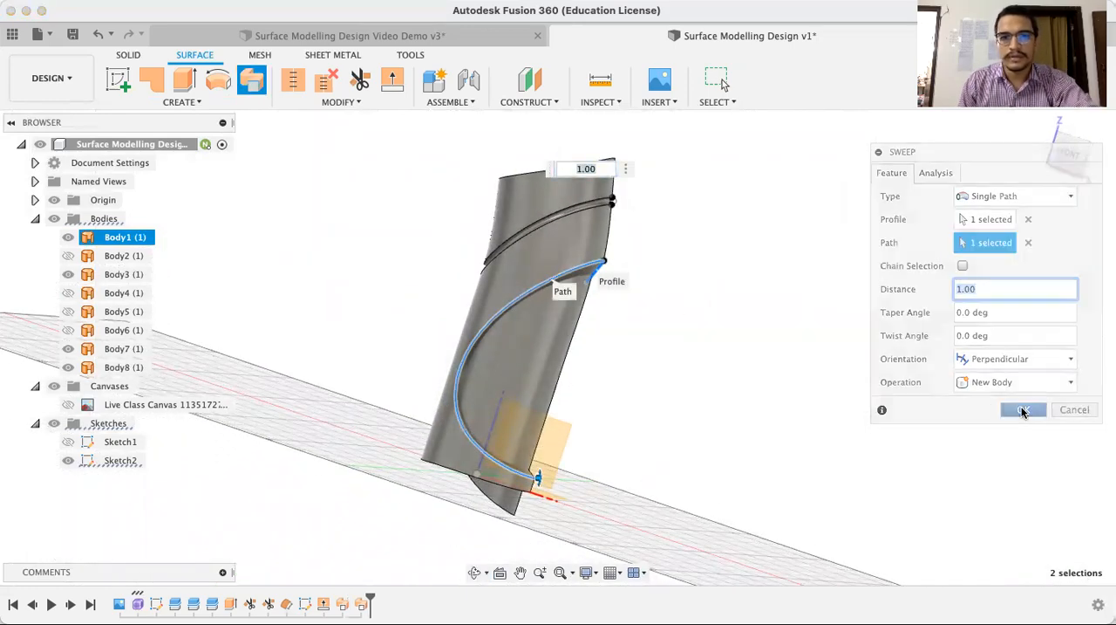
Trim away the D-shaped panel's excess outside the newly swept strip, using that strip as the trim tool
click(1071, 155)
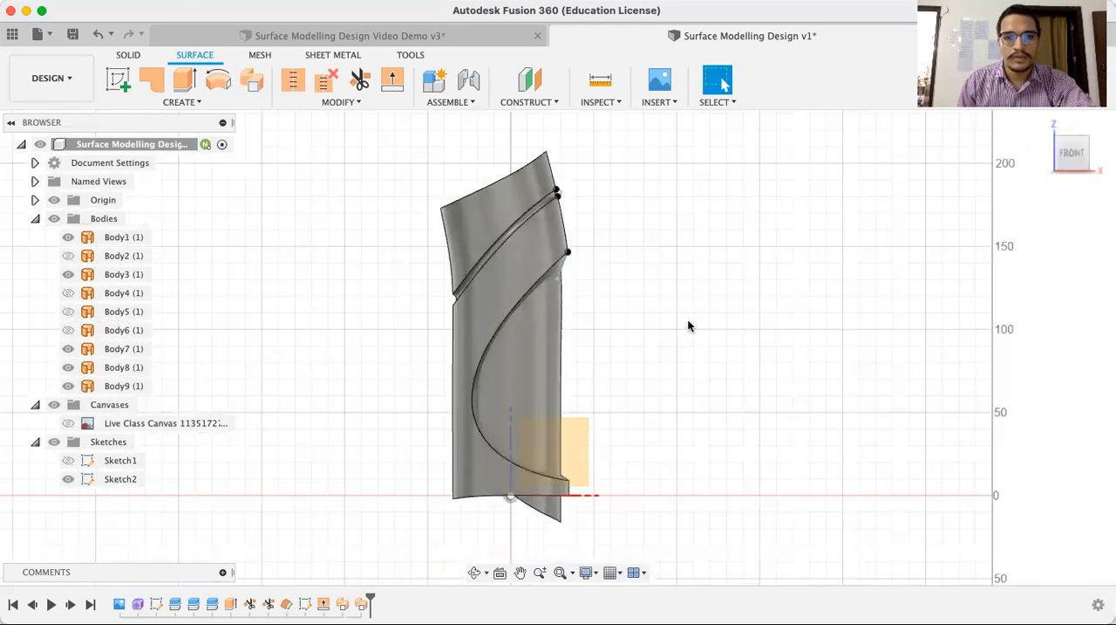
click(475, 572)
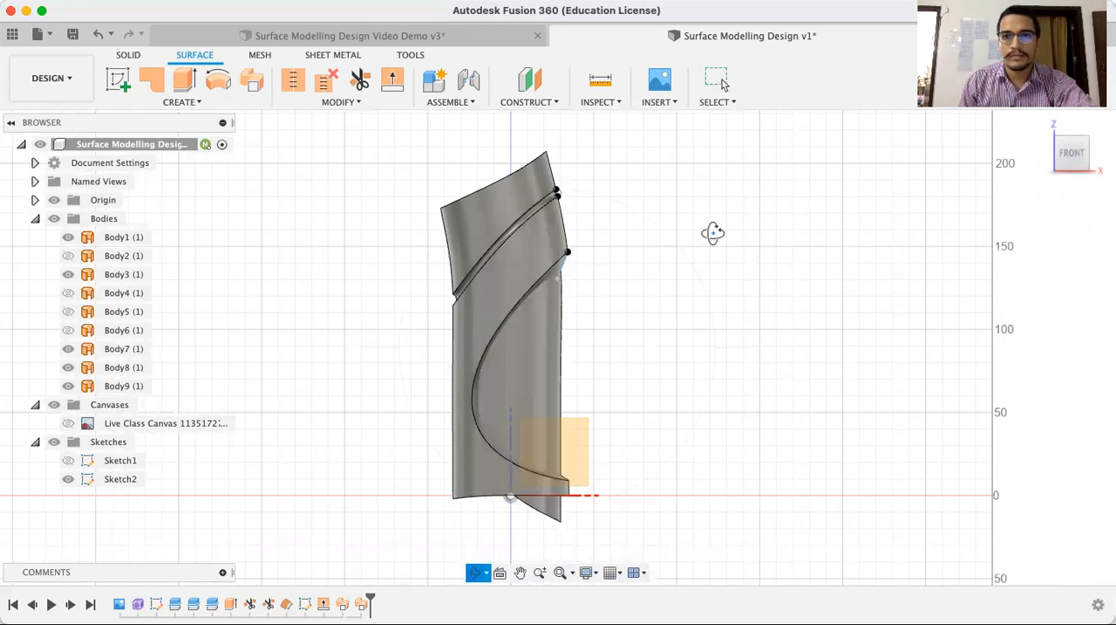
drag(683, 243, 654, 246)
drag(628, 325, 688, 444)
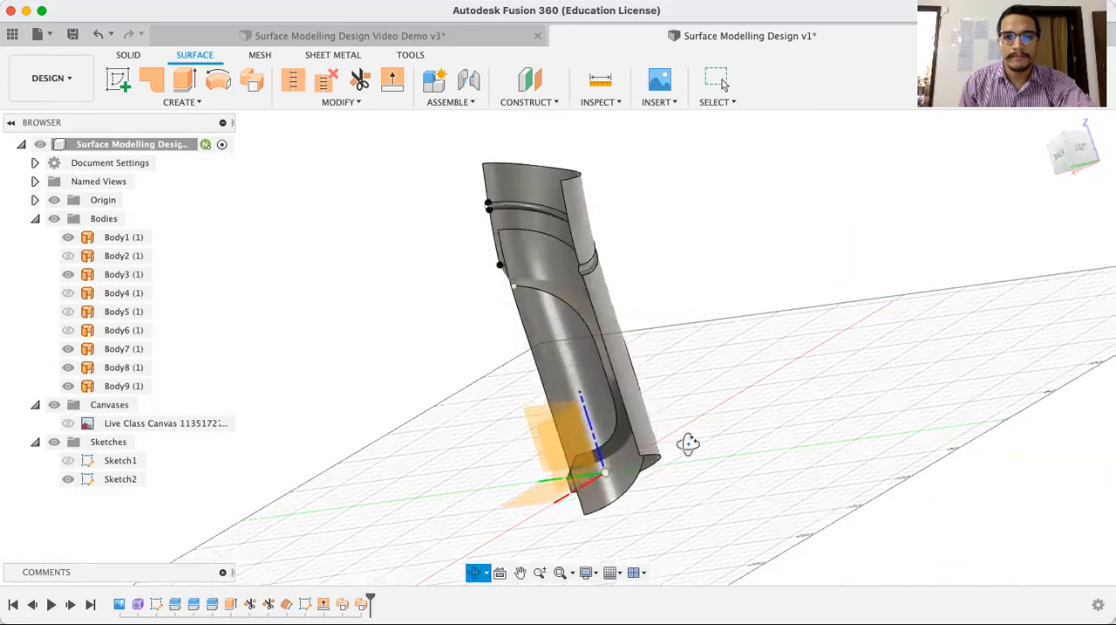
drag(578, 200, 623, 199)
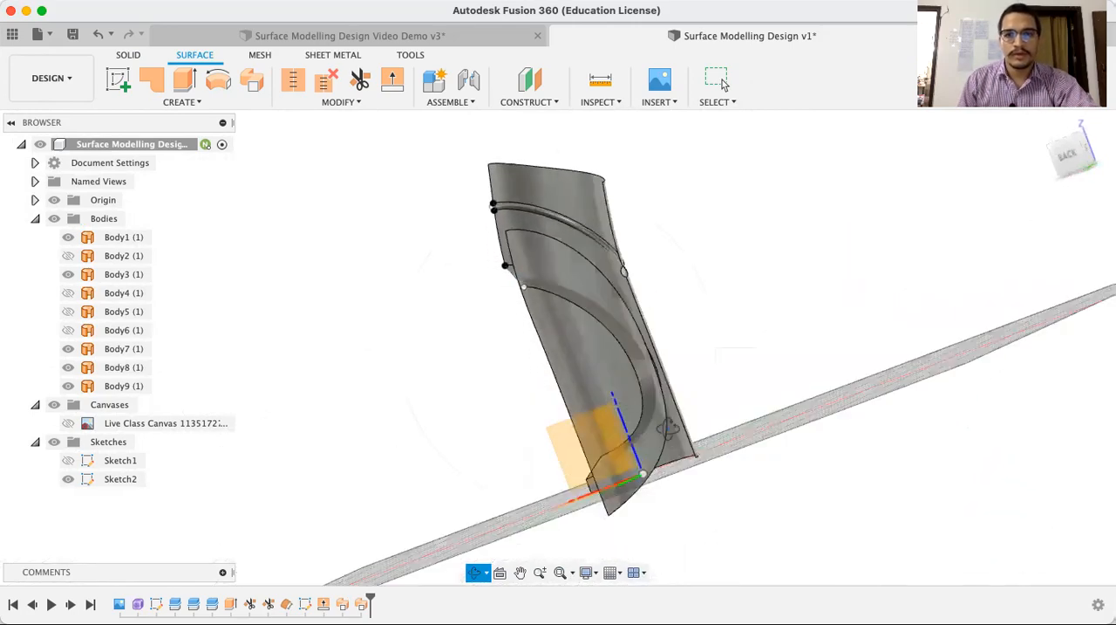
drag(674, 471, 635, 180)
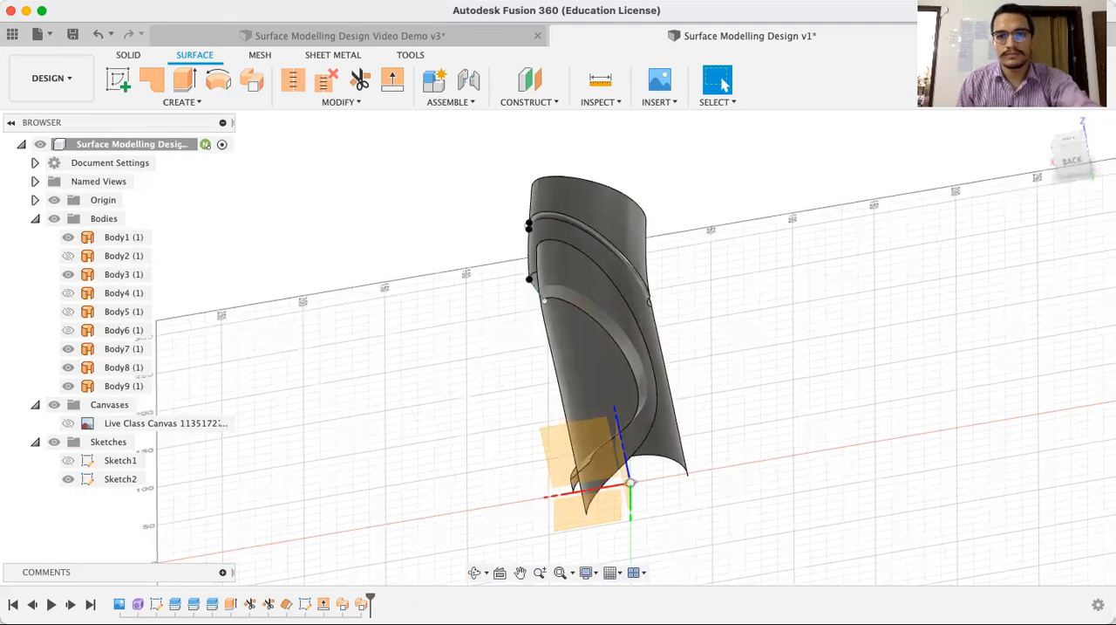
key(t)
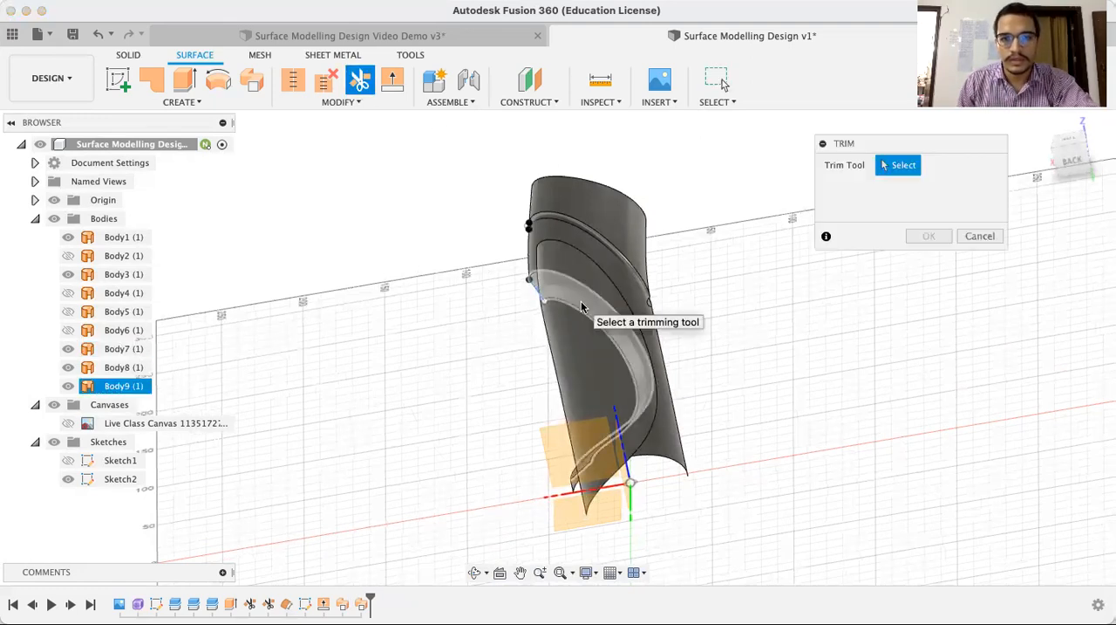
scroll(582, 306, up, 5)
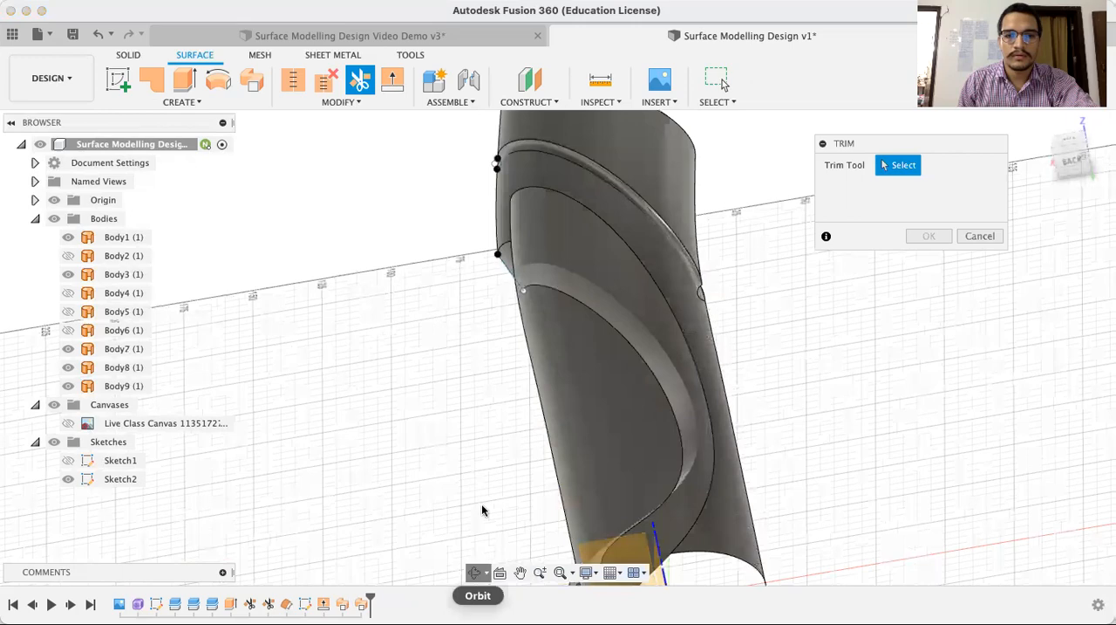
click(476, 572)
drag(498, 294, 509, 307)
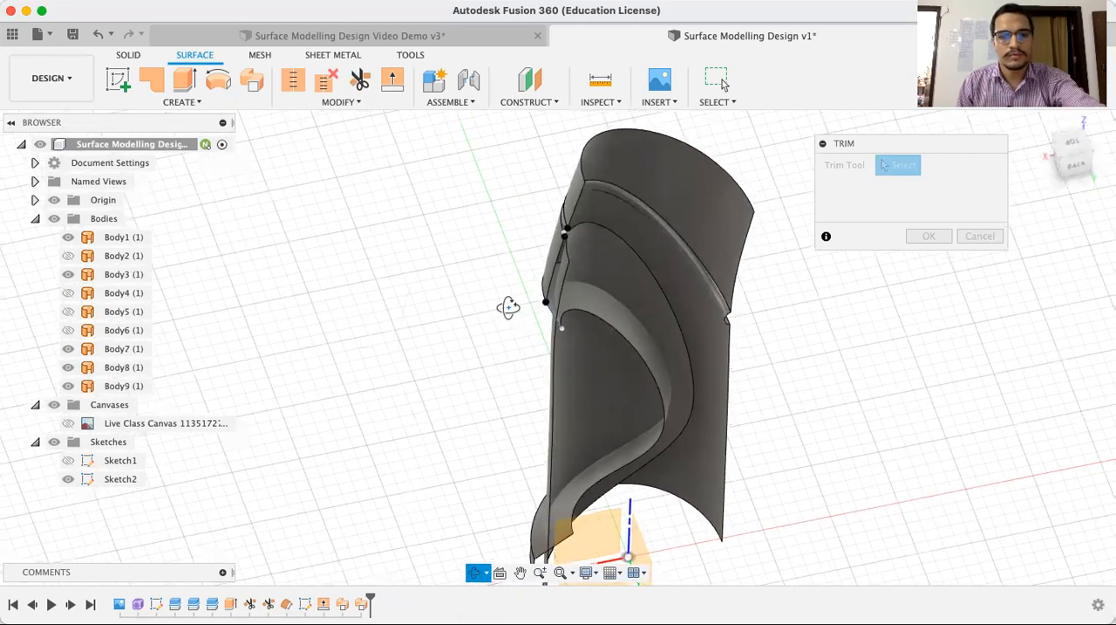
key(Escape)
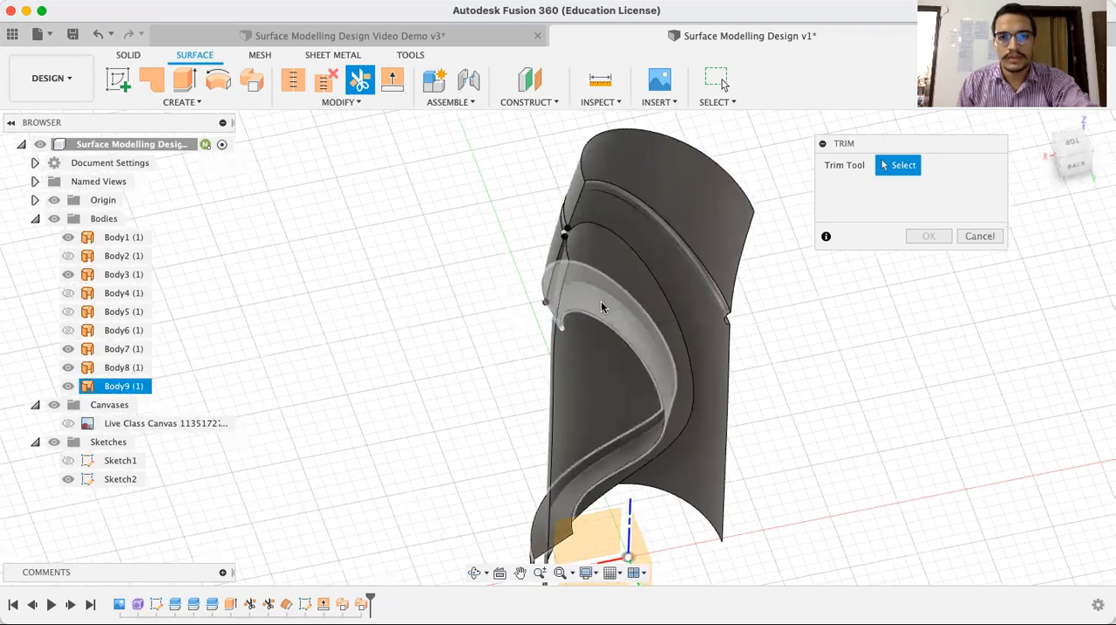
click(604, 298)
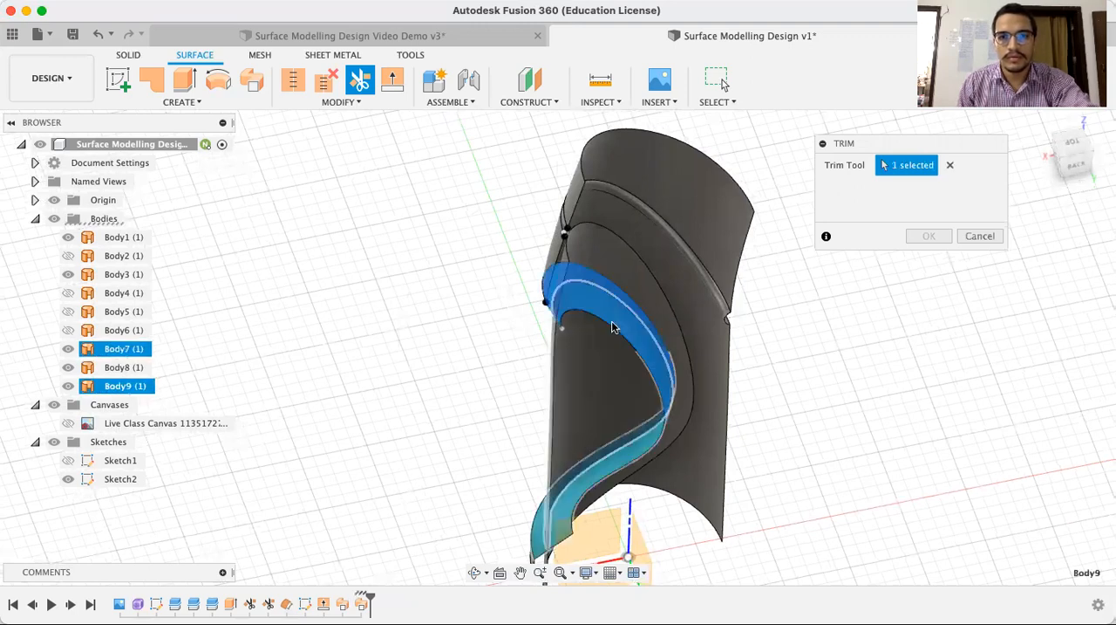
click(628, 264)
click(928, 235)
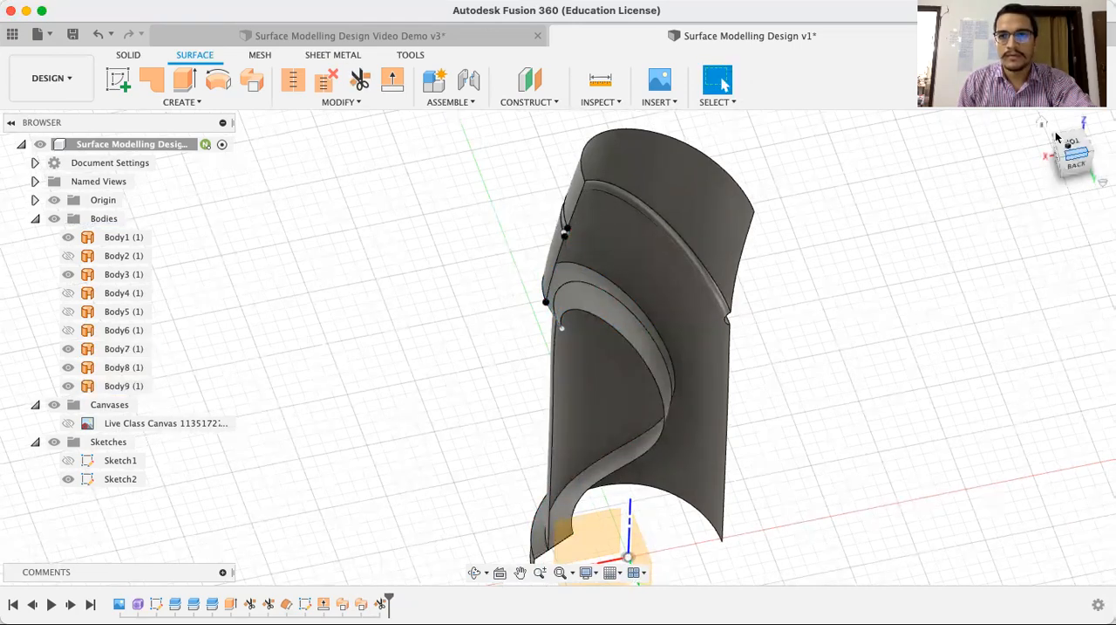
Trim off the swept strip's excess extending behind the D-shaped panel, using the panel as the trim tool
click(1043, 123)
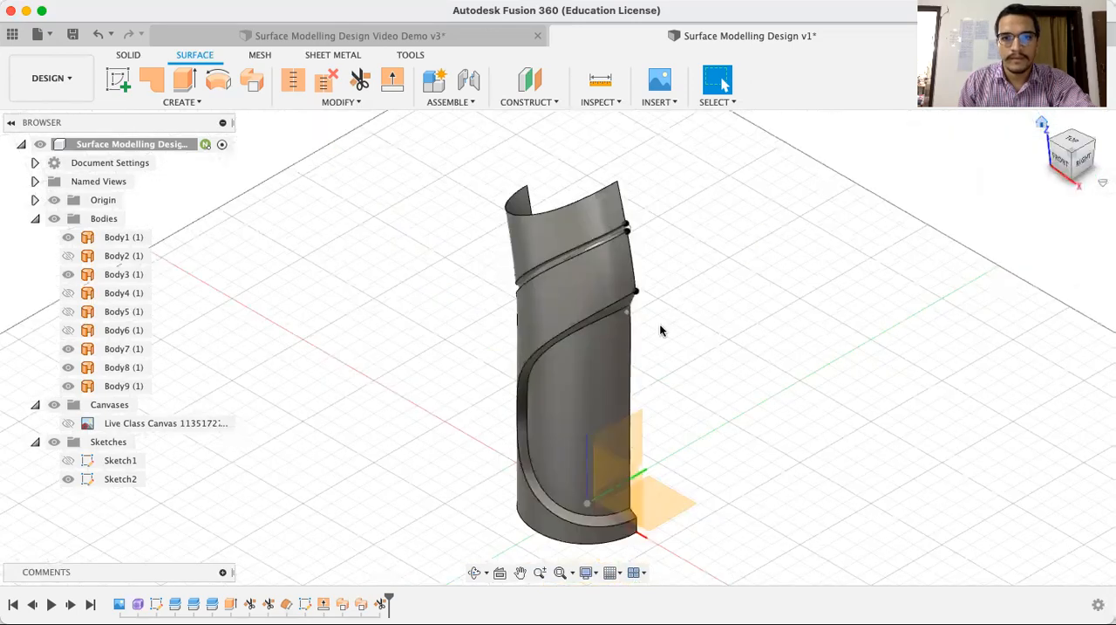
shift+middle_drag(695, 361, 576, 356)
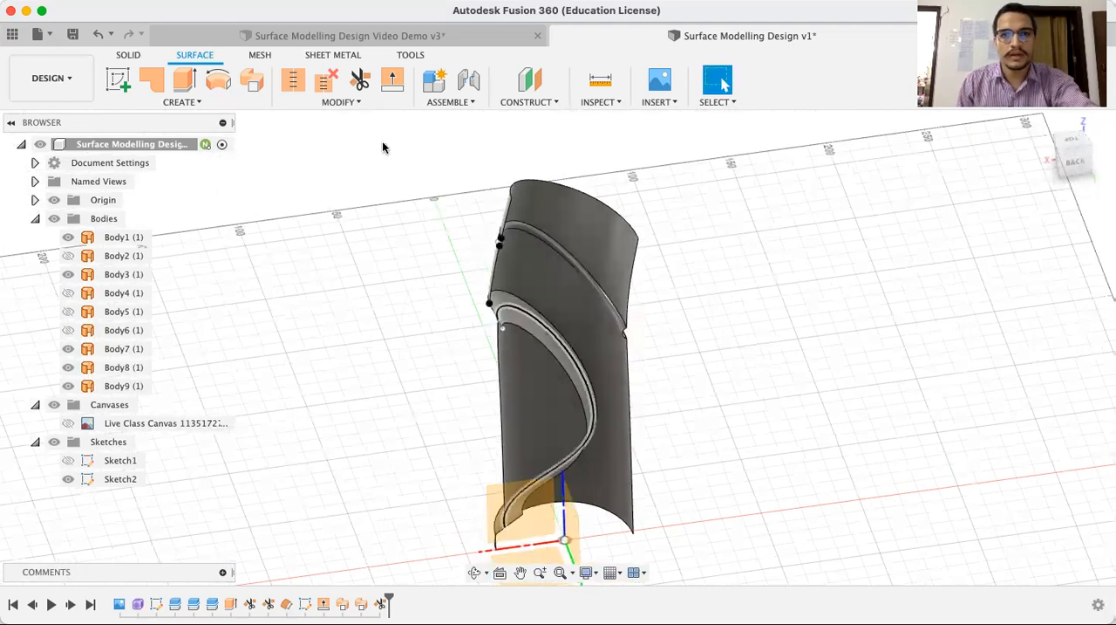
click(359, 80)
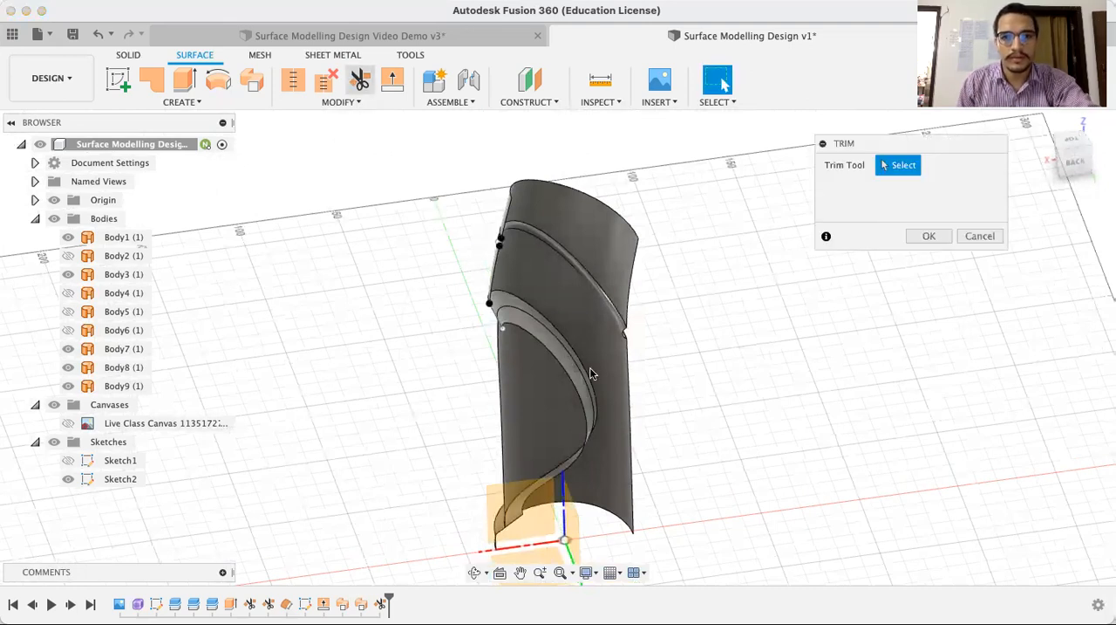
click(551, 393)
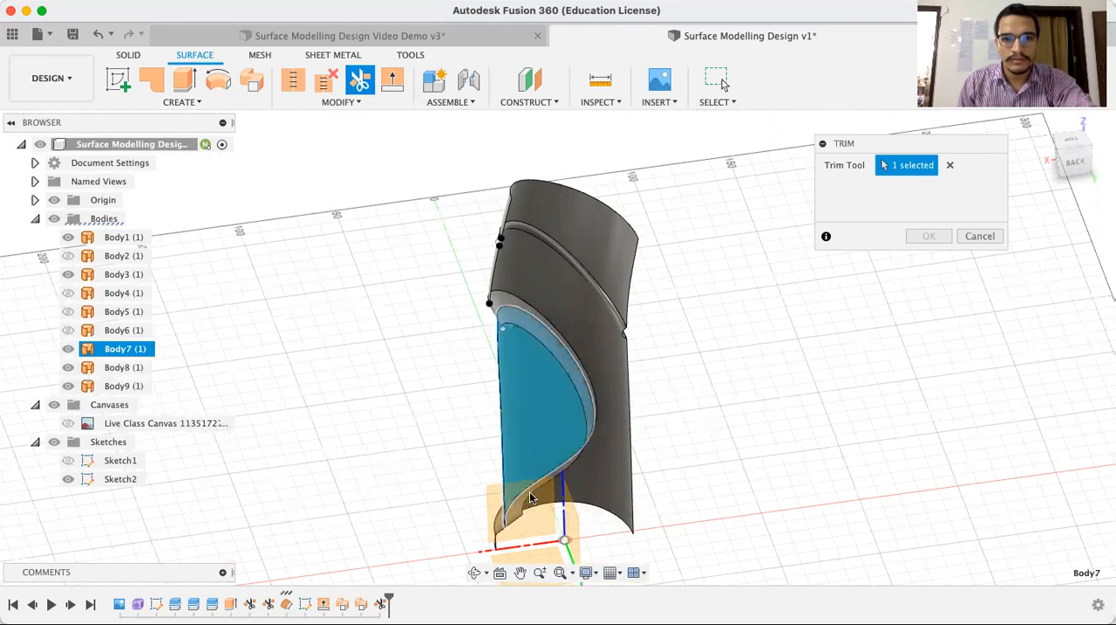
scroll(523, 506, up, 4)
click(475, 572)
drag(756, 369, 740, 329)
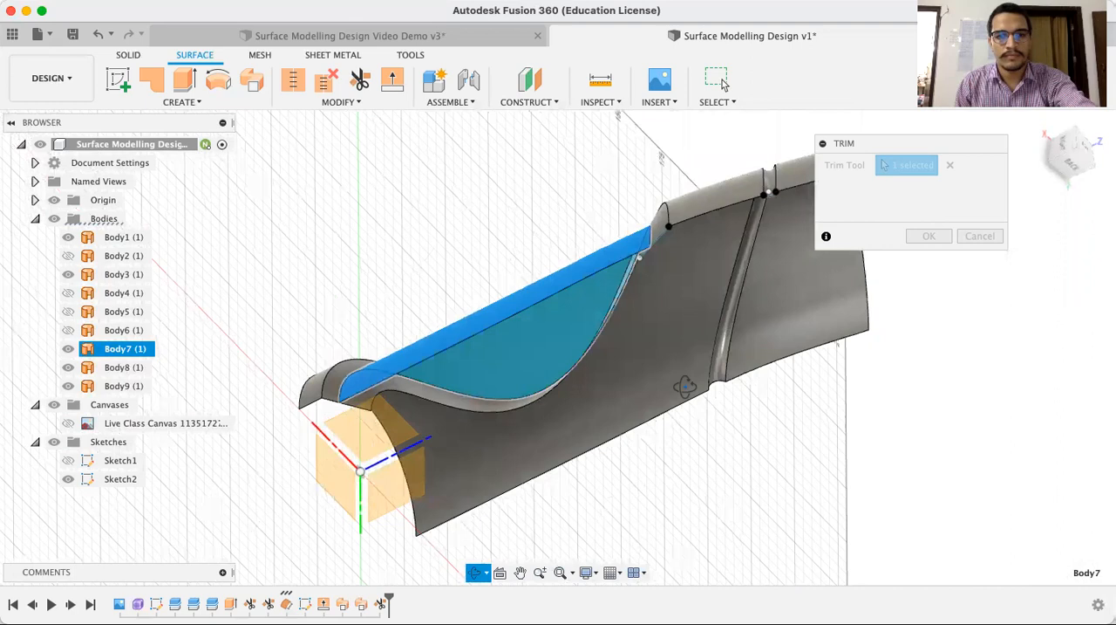
key(Escape)
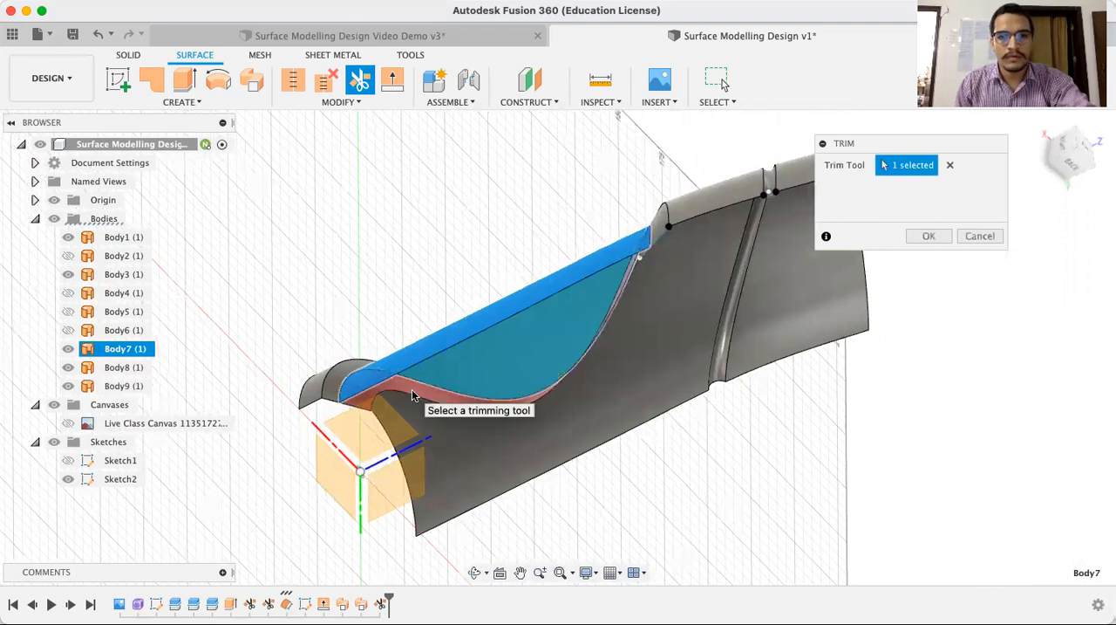
click(922, 235)
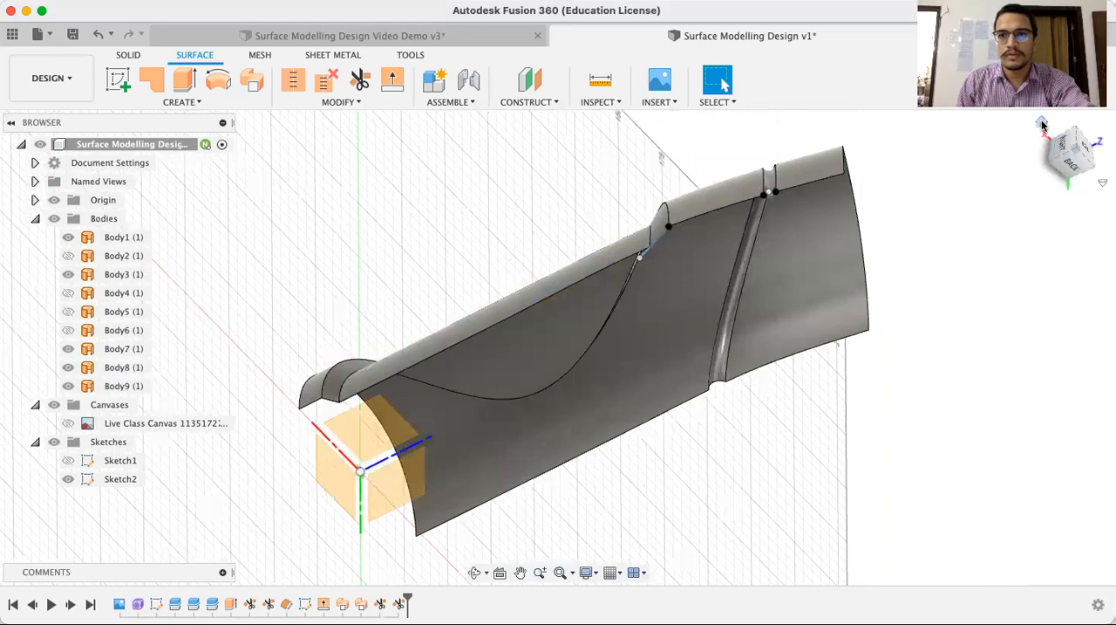
Set up a Mirror of type Bodies with the five visible front-half surface bodies as its objects
click(1042, 124)
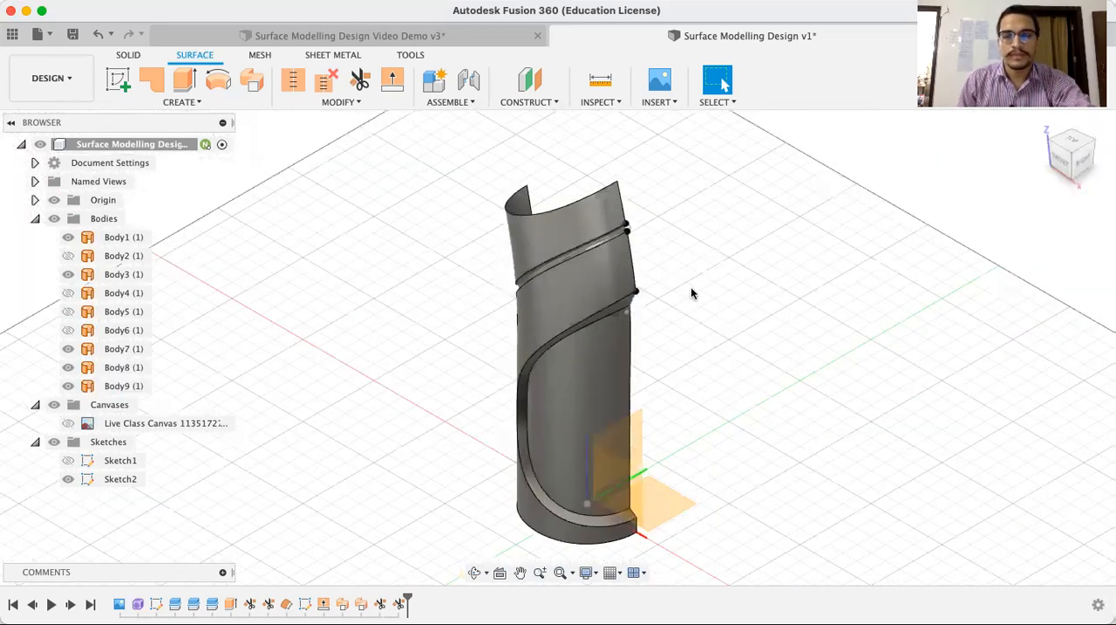
mouse_move(1058, 176)
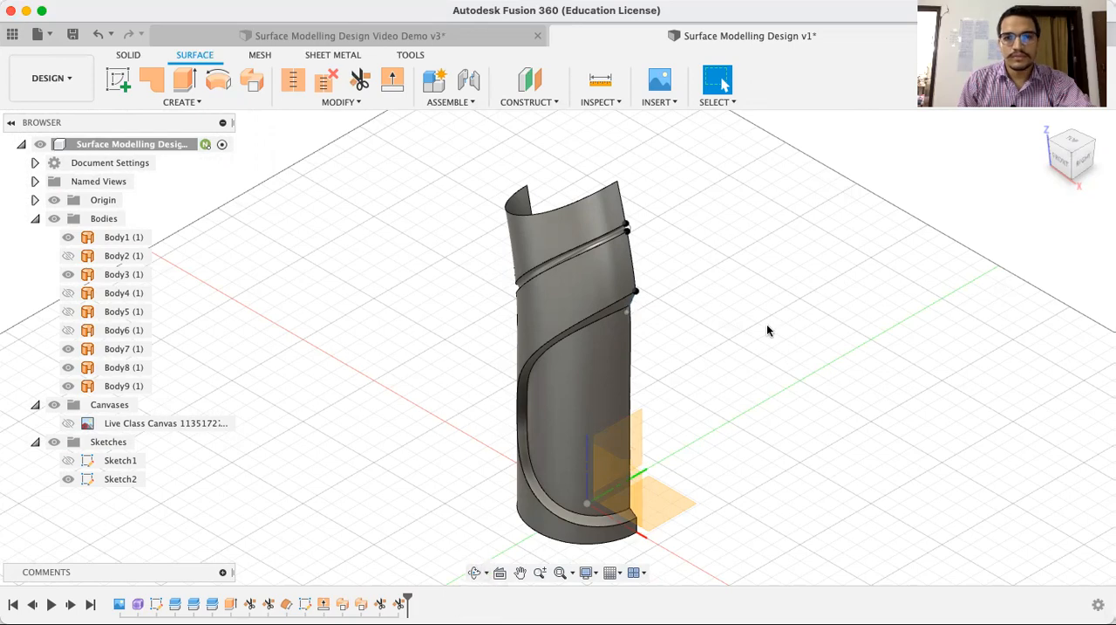
scroll(711, 335, down, 3)
scroll(717, 333, up, 2)
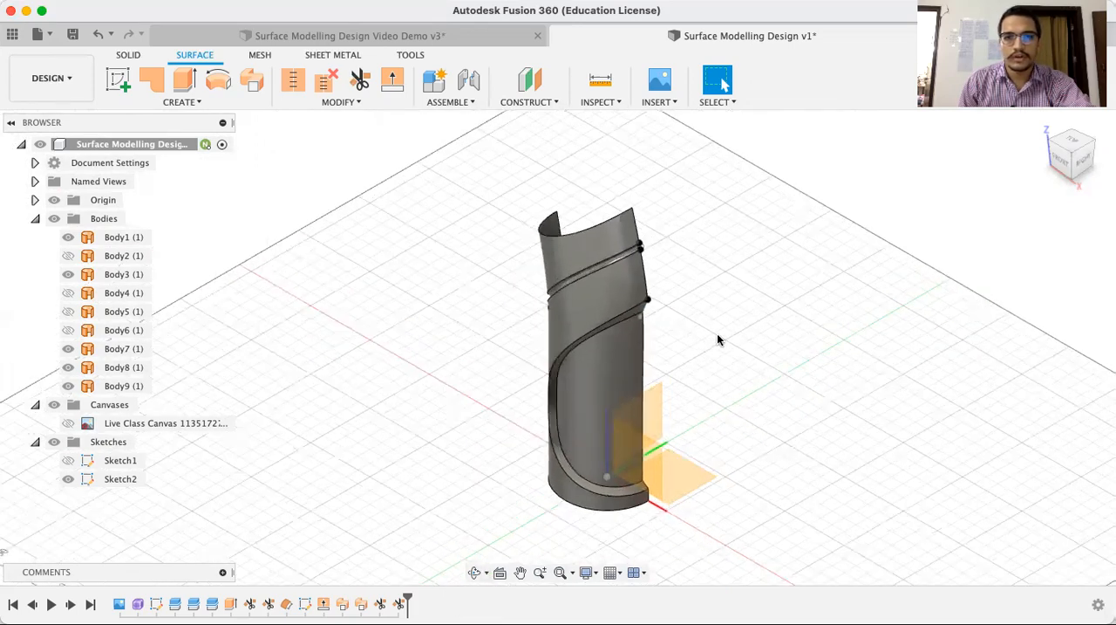
middle_drag(717, 334, 731, 318)
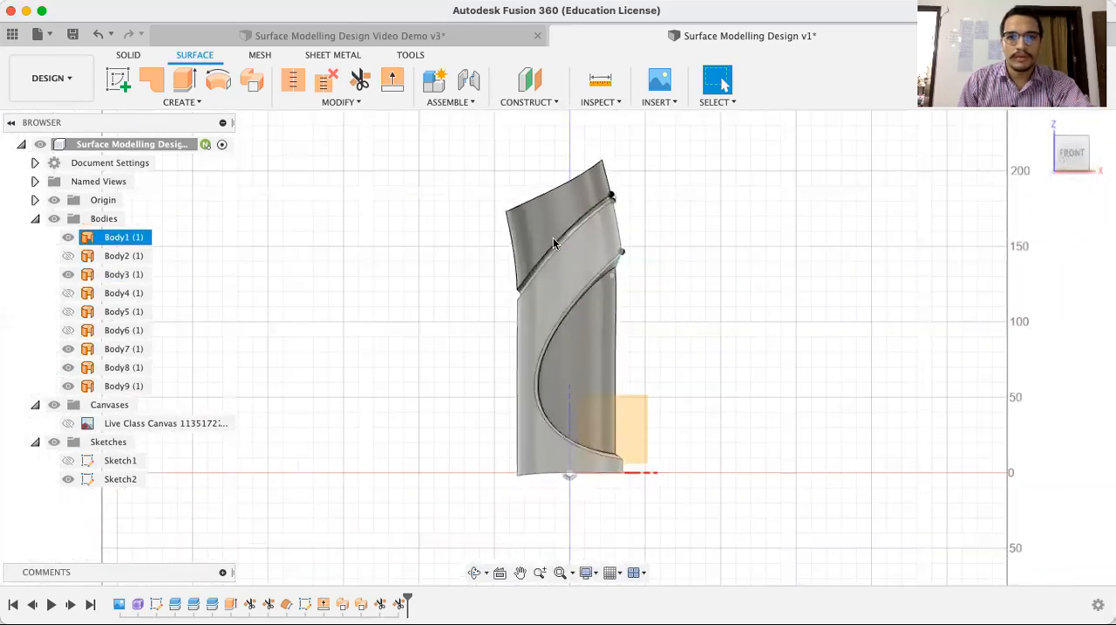
drag(454, 168, 451, 288)
drag(457, 136, 735, 525)
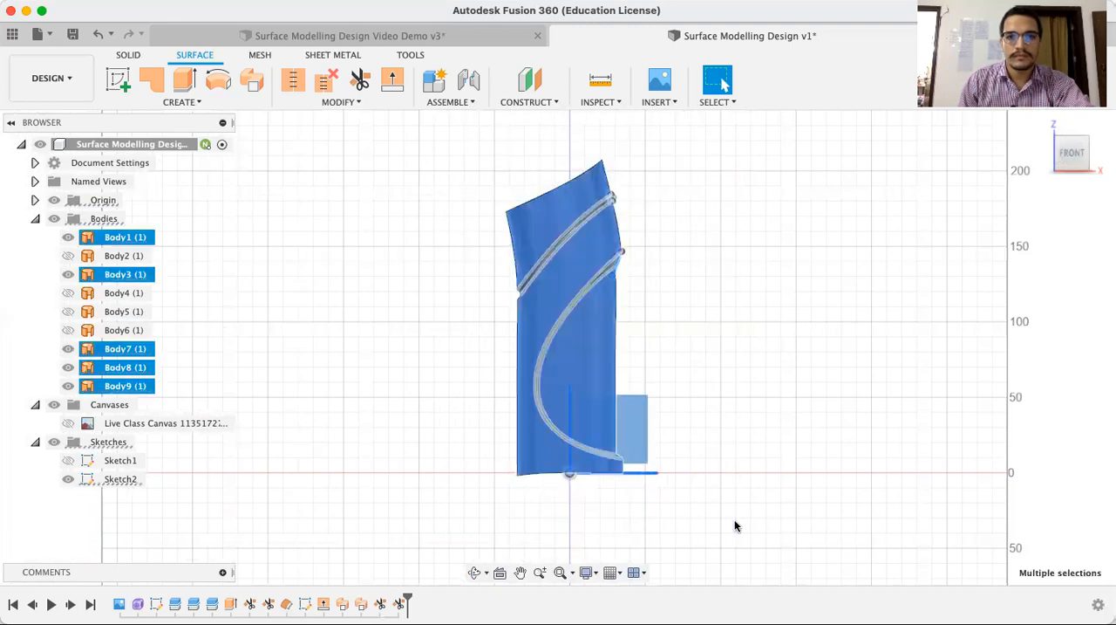
click(301, 102)
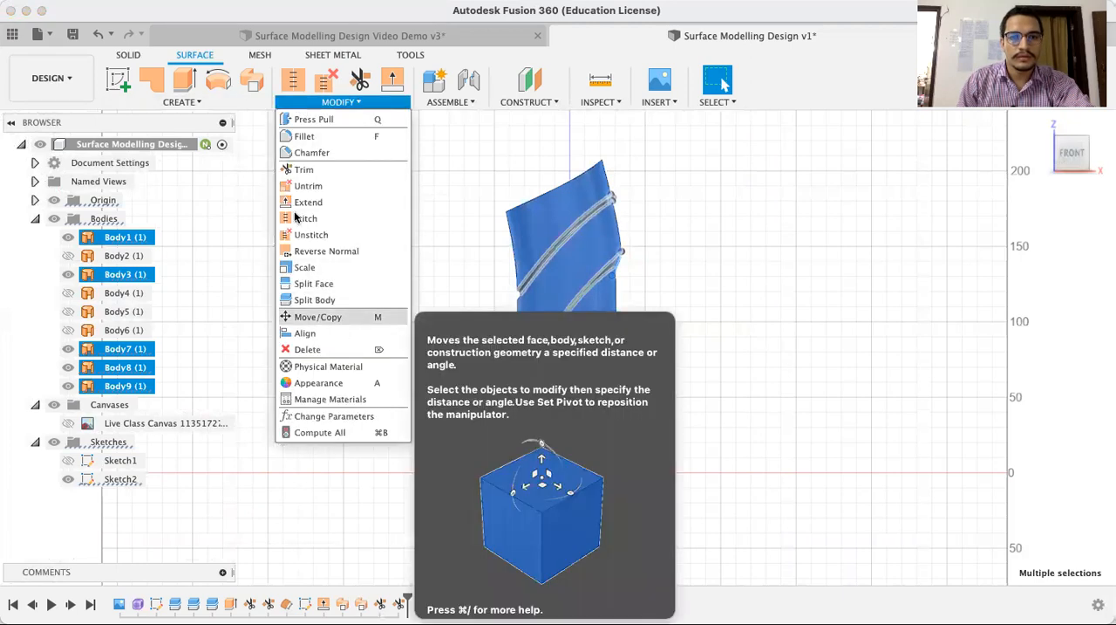
click(206, 103)
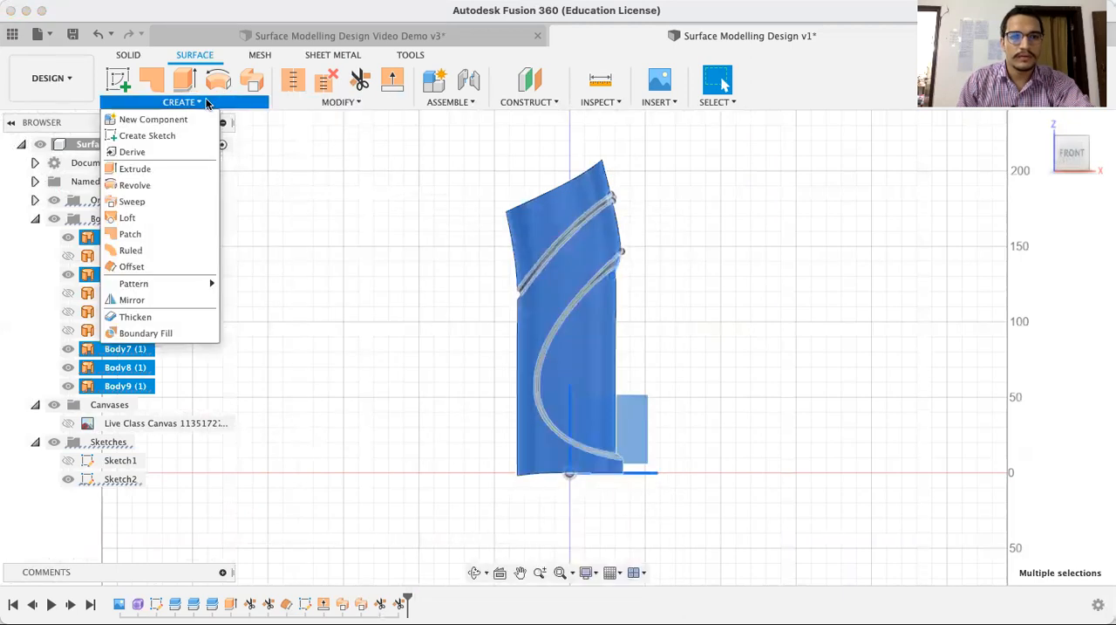
click(157, 302)
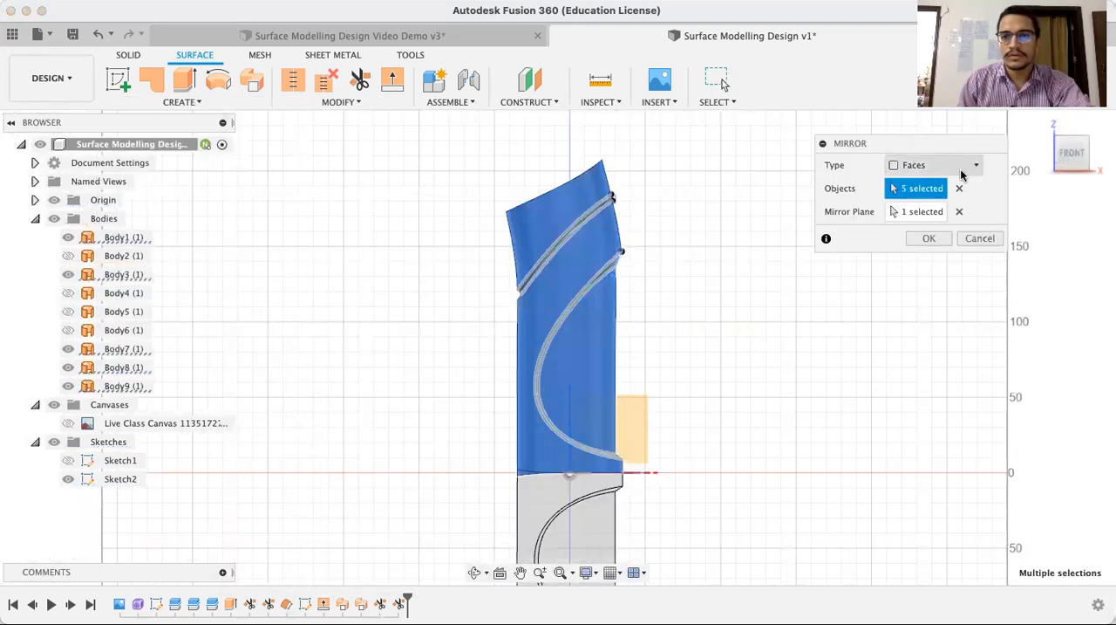
click(963, 168)
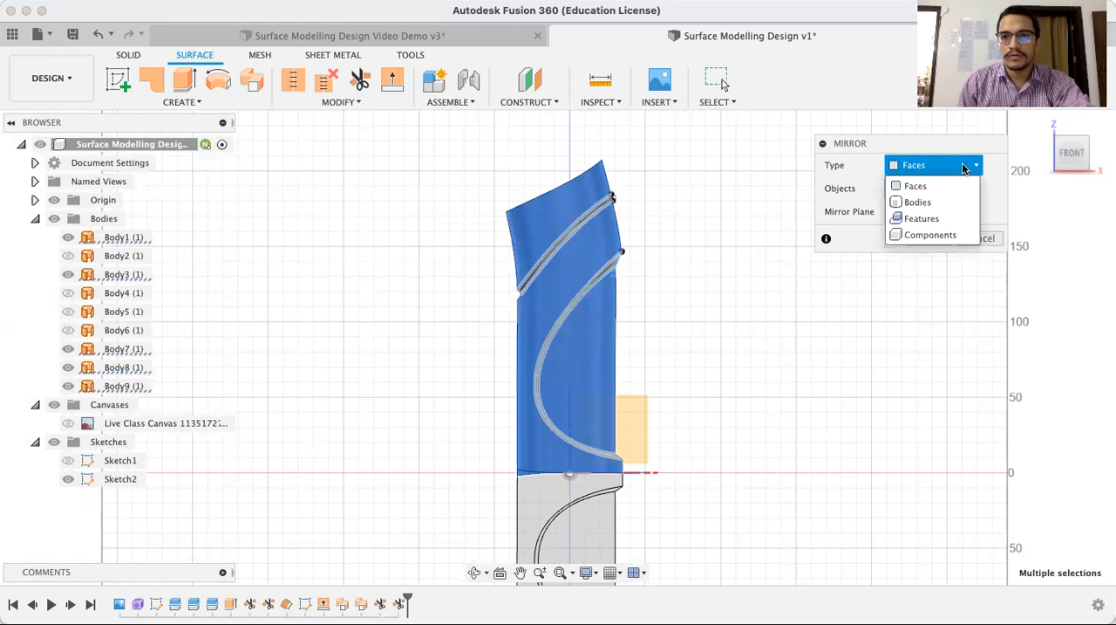
click(945, 205)
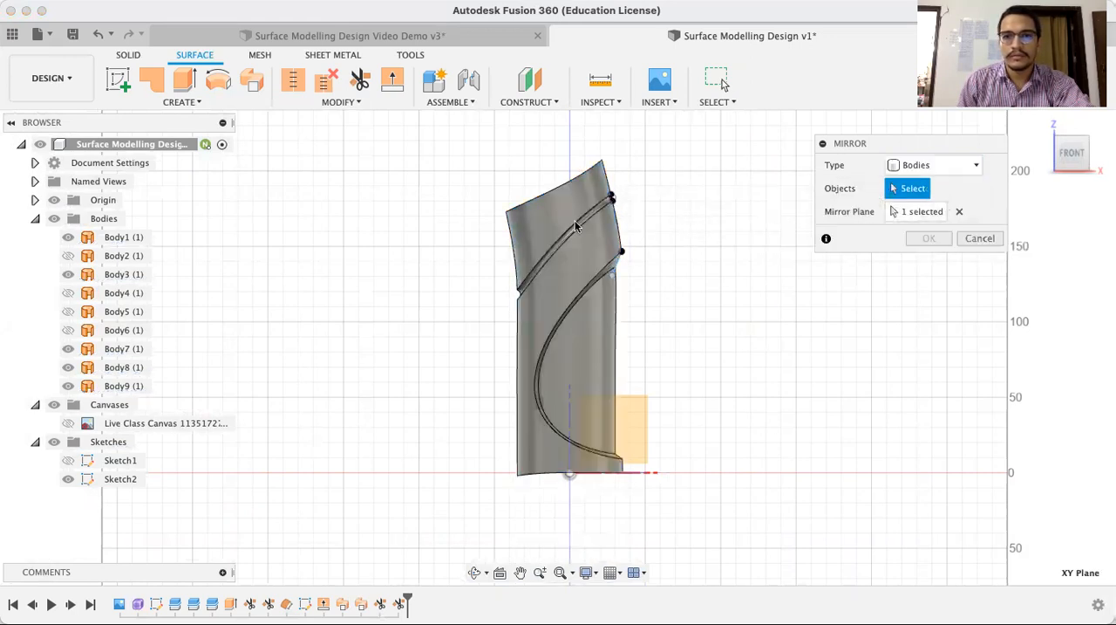
drag(446, 157, 734, 517)
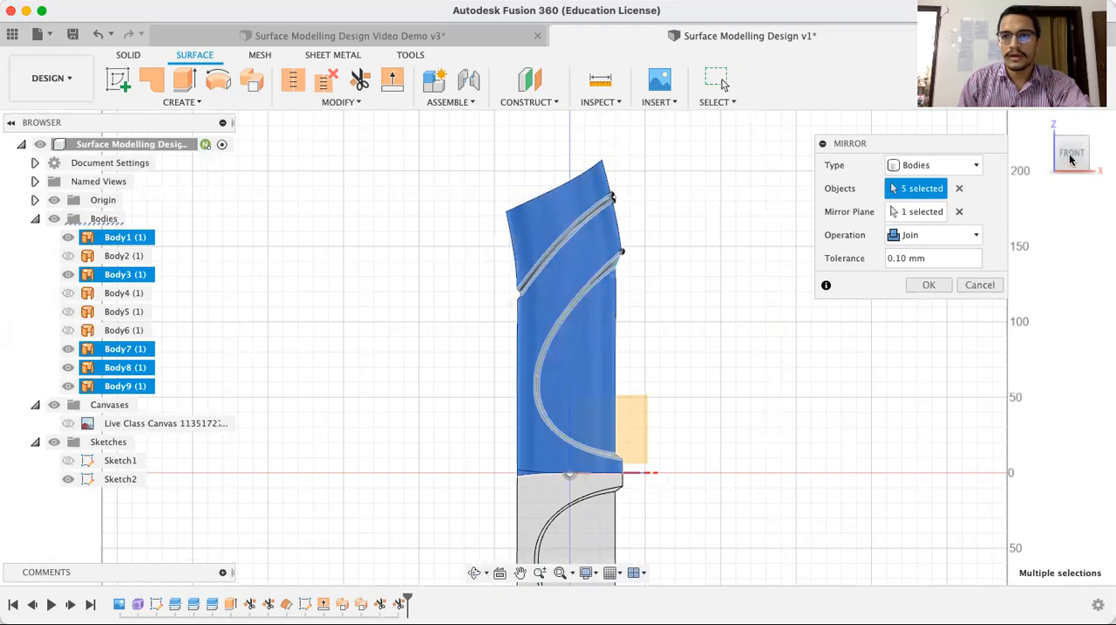
Mirror the five bodies across the vertical XZ plane, using the Join operation with a 0.10 mm tolerance
click(1044, 124)
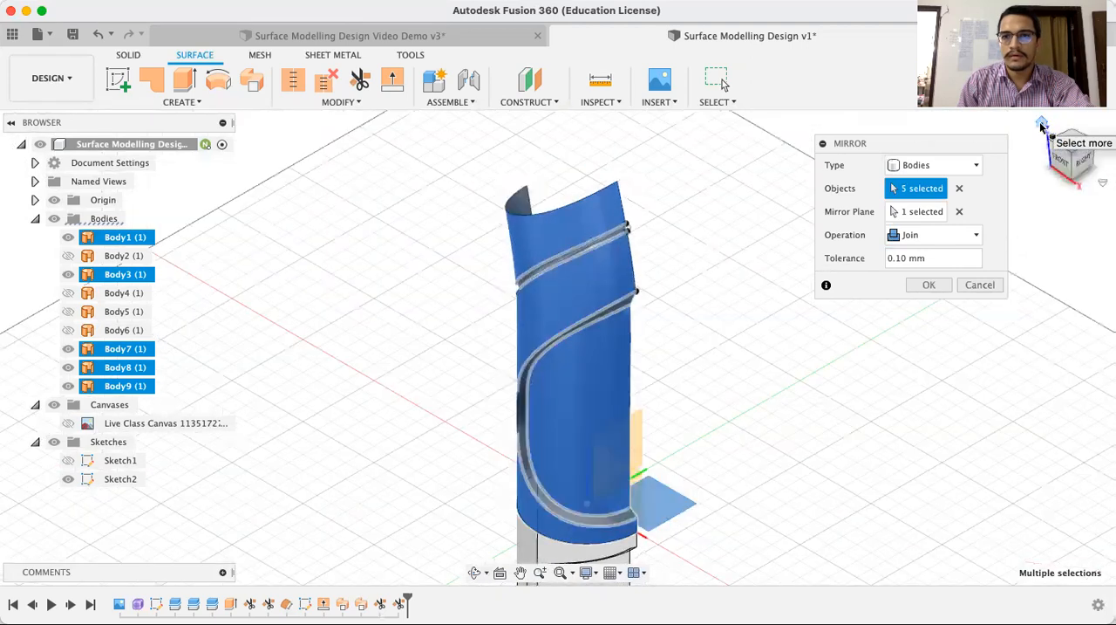
click(959, 211)
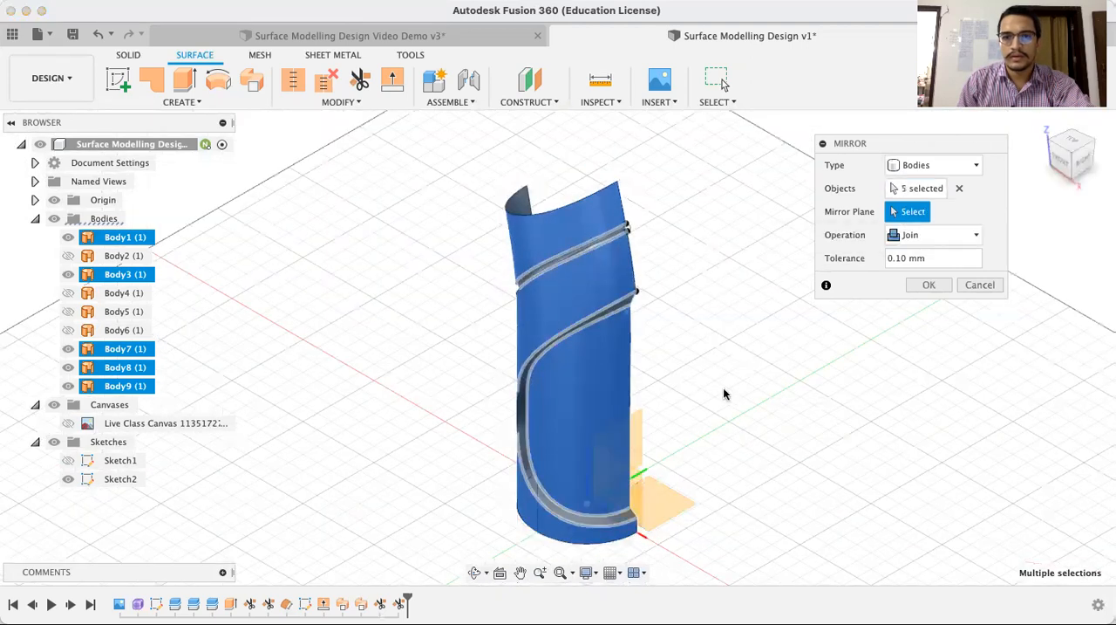
click(641, 489)
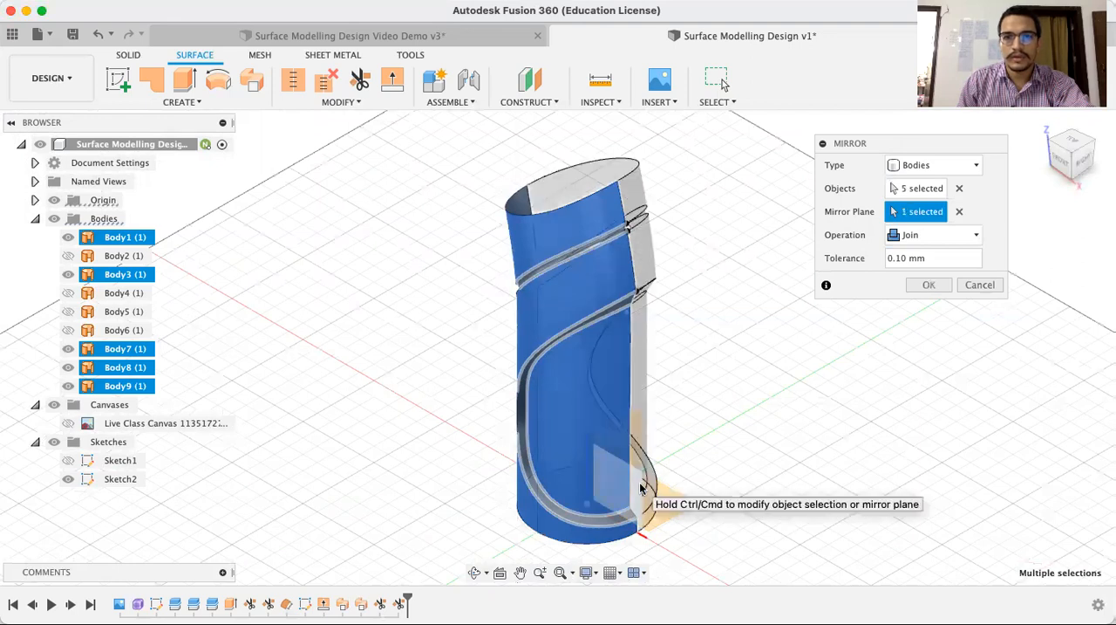
click(932, 284)
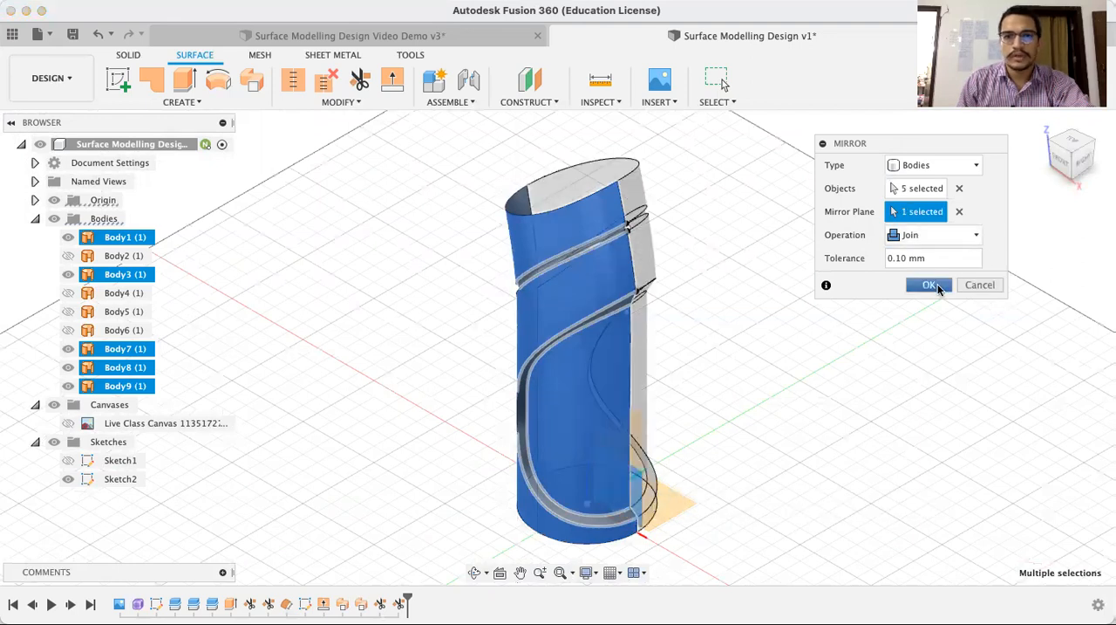
Close the bottle's slanted top opening with a Patch along its rim edges, as a new body
click(475, 572)
drag(763, 309, 730, 281)
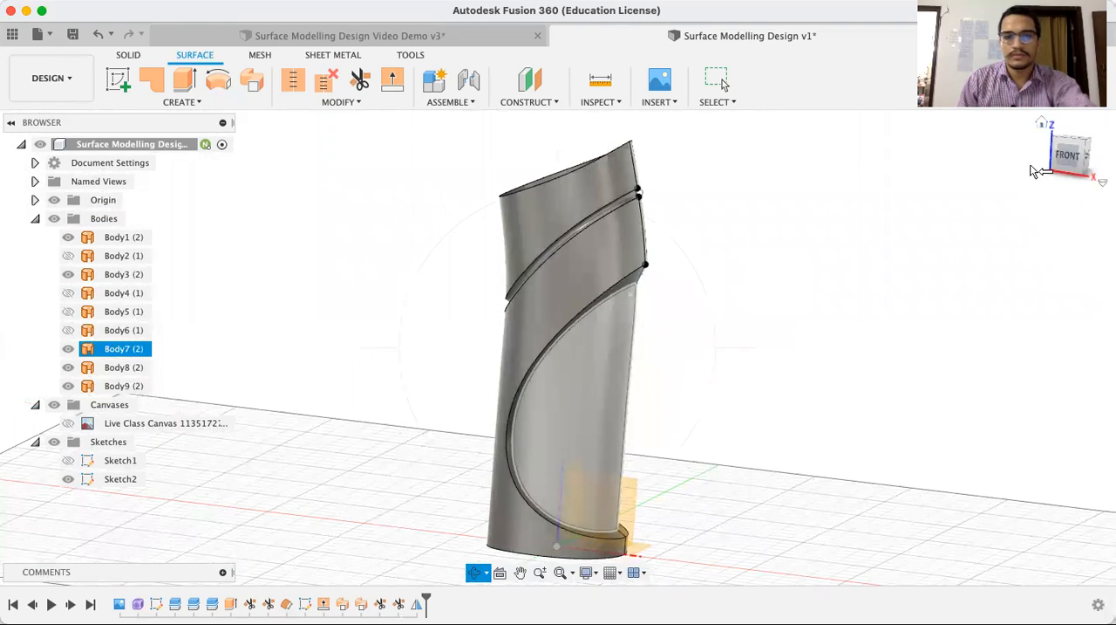
key(Escape)
click(1041, 127)
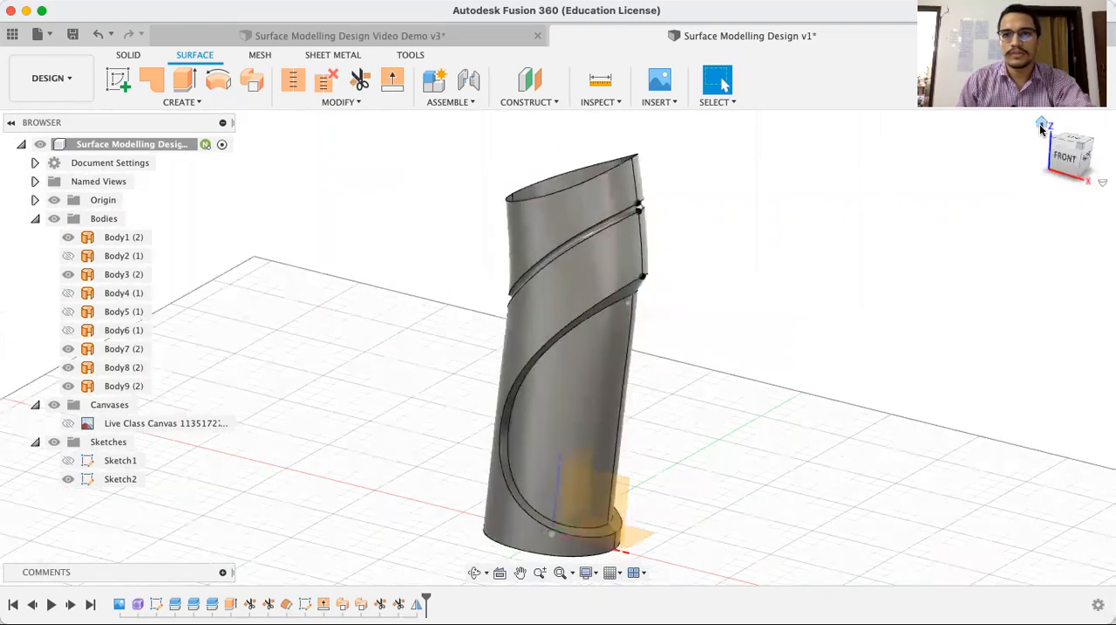
click(158, 83)
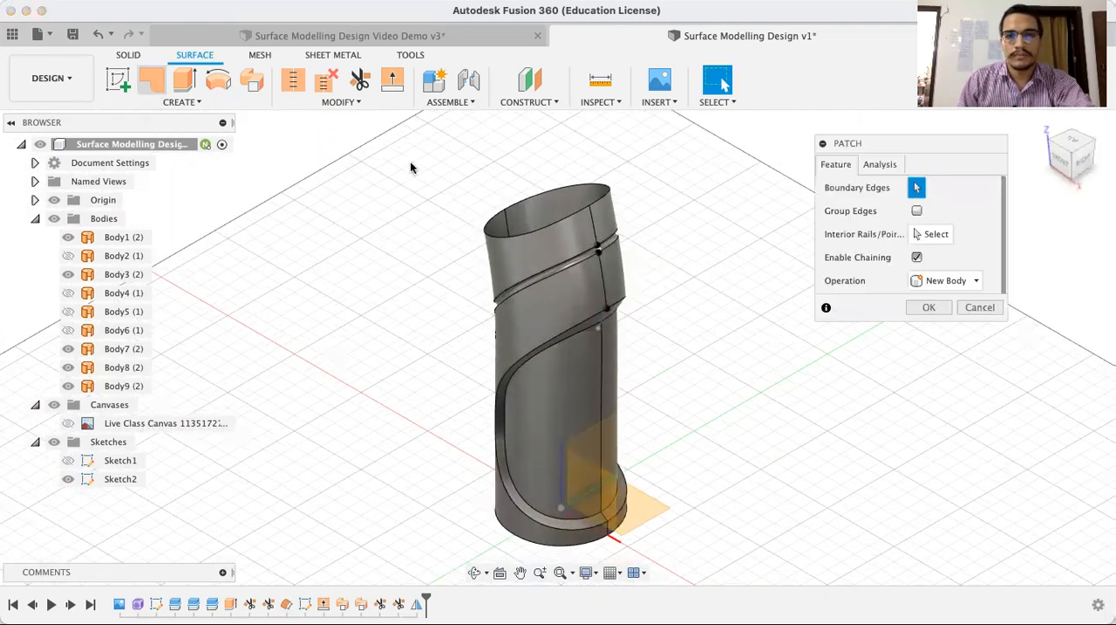
click(527, 236)
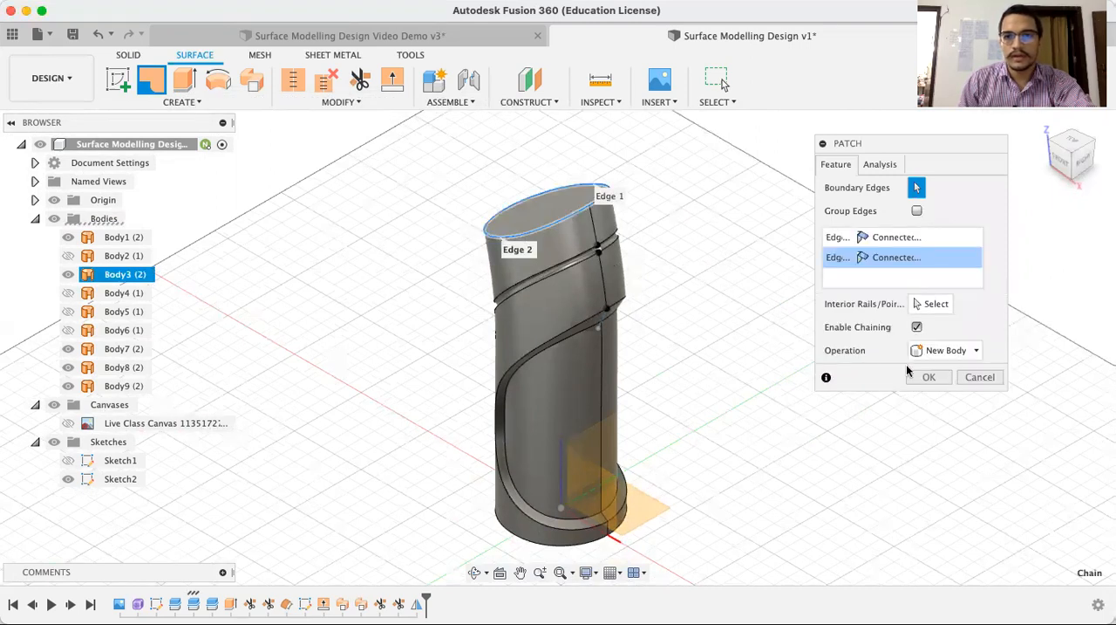
click(929, 377)
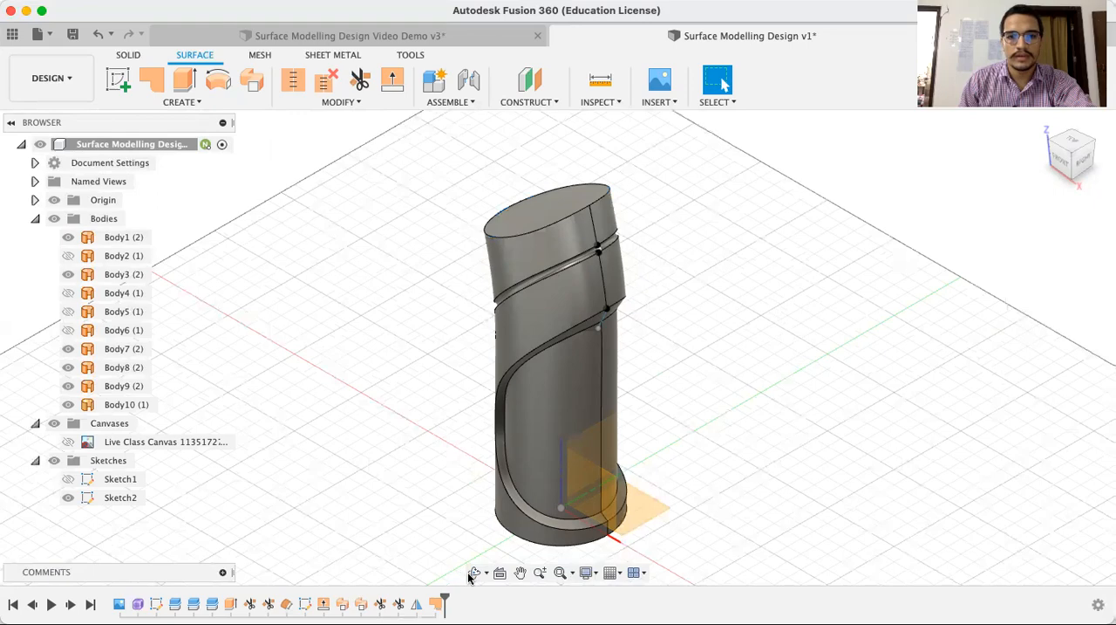
Close the bottle's round bottom opening with a Patch along its boundary edges, as a new body
click(473, 574)
drag(631, 301, 635, 262)
key(Escape)
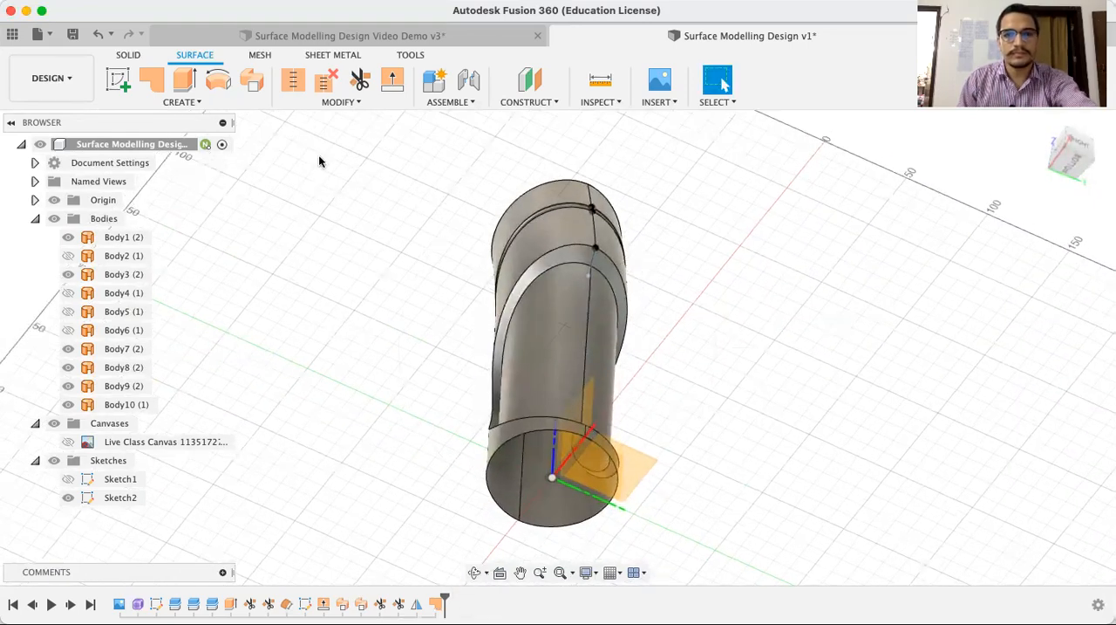
click(154, 80)
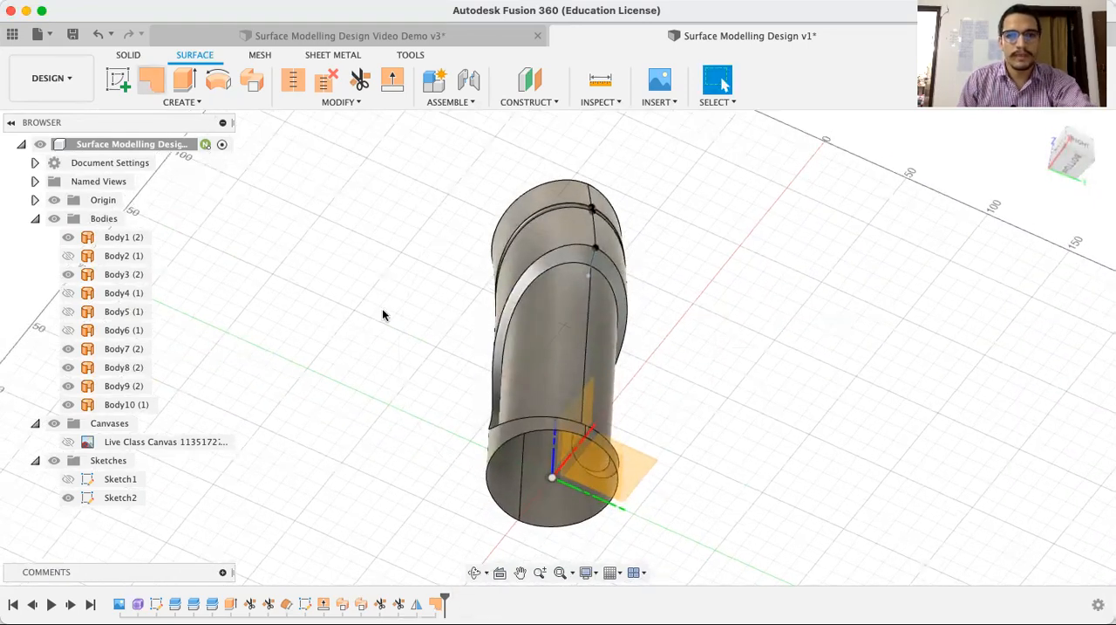
click(511, 454)
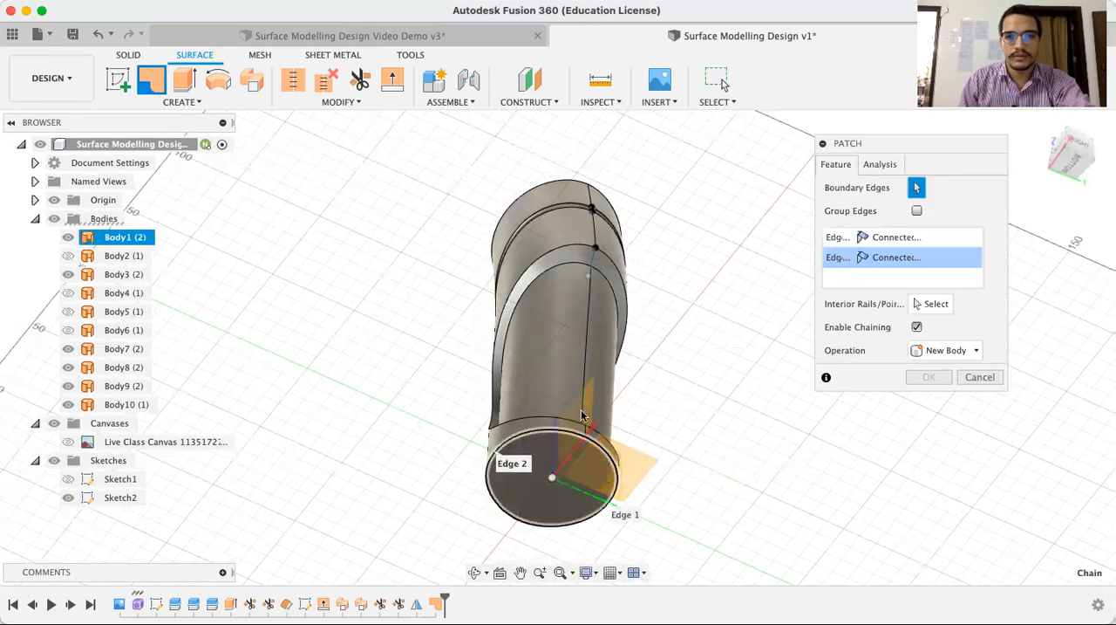
click(932, 376)
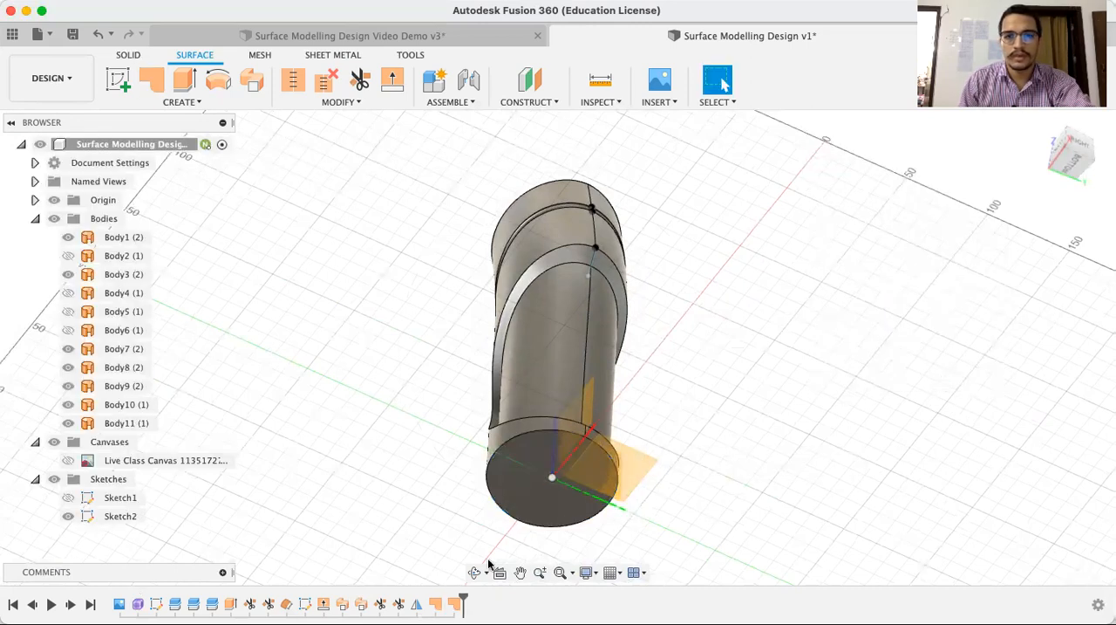
Stitch all seven visible surface bodies together as a new body with a 0.10 mm tolerance
click(1044, 125)
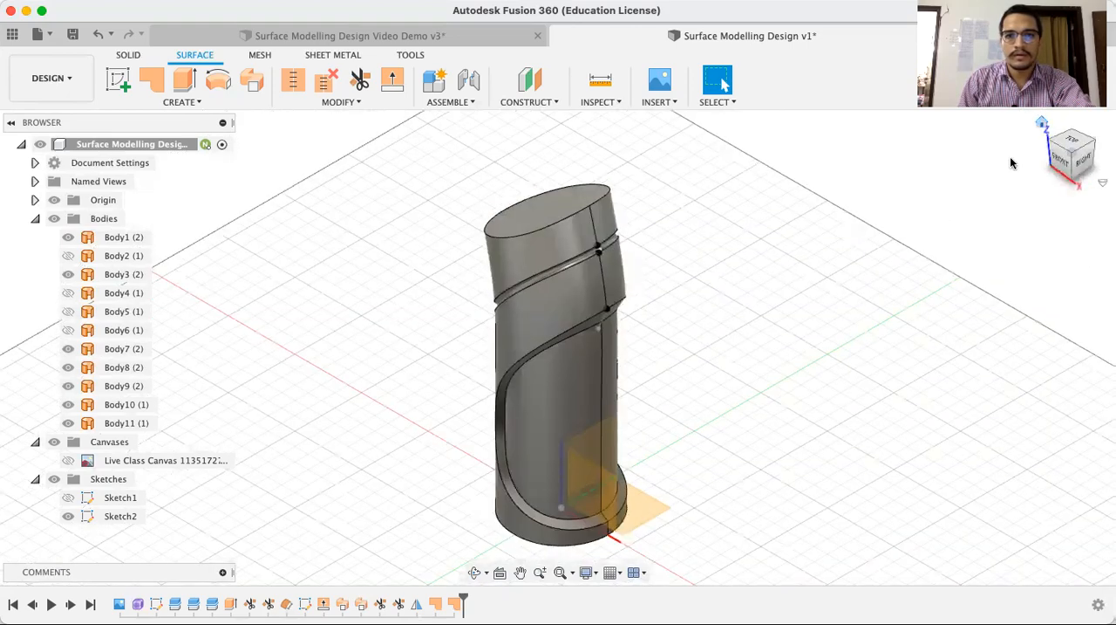
scroll(765, 353, down, 2)
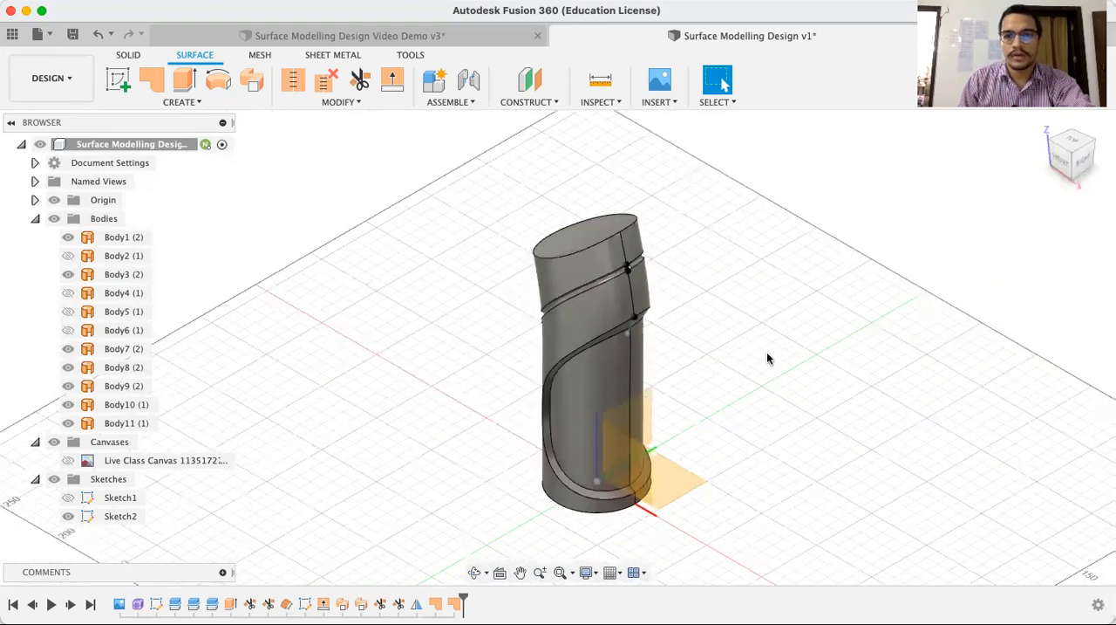
drag(431, 181, 749, 537)
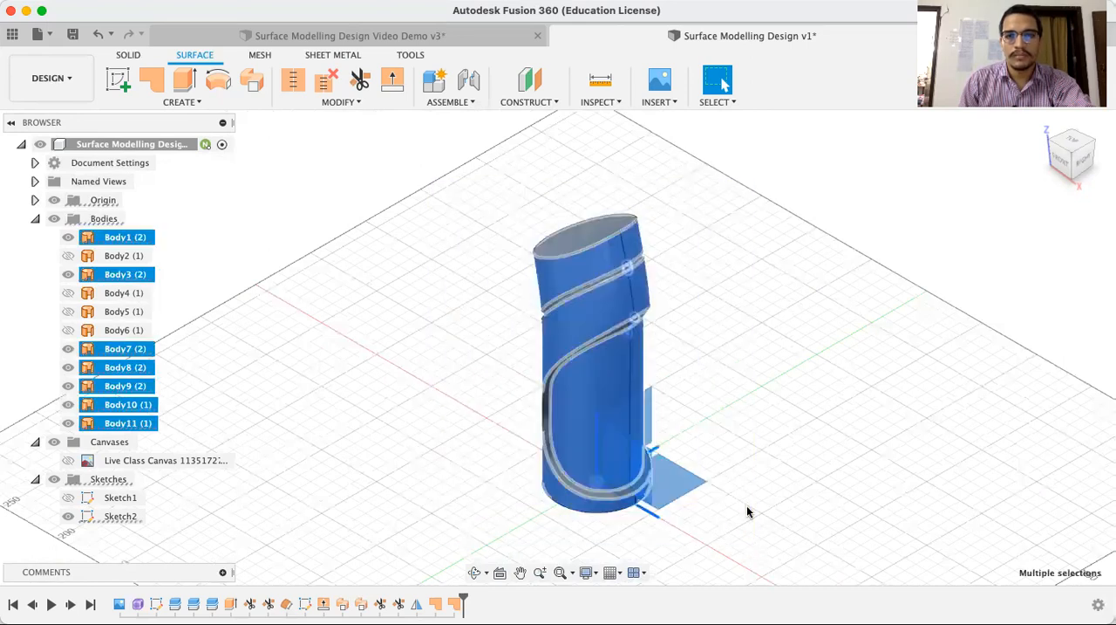
click(292, 88)
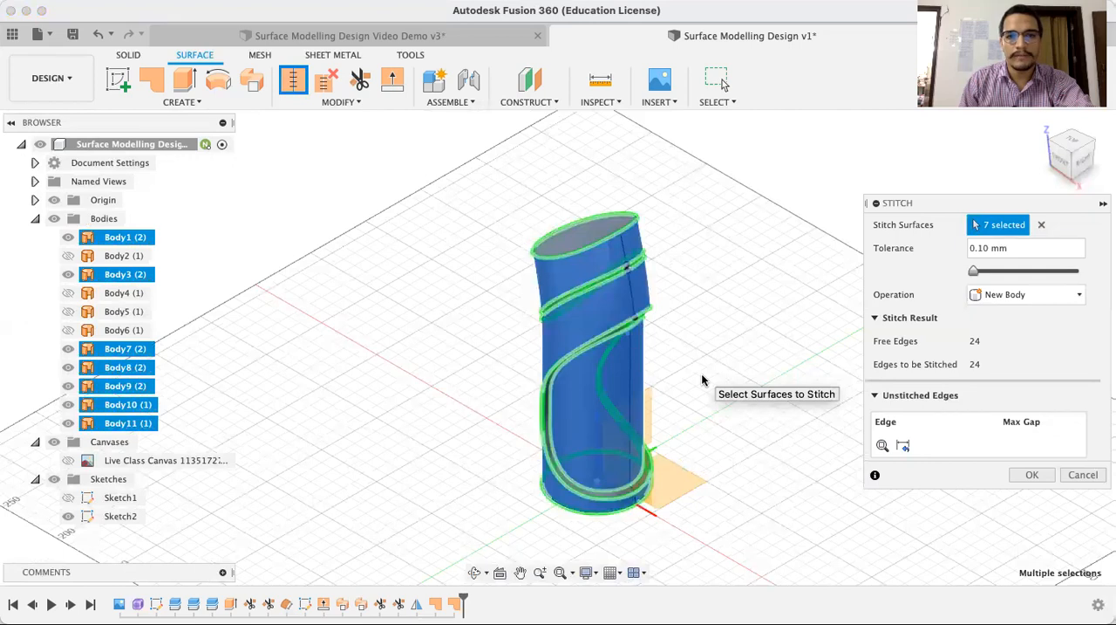
drag(926, 207, 912, 157)
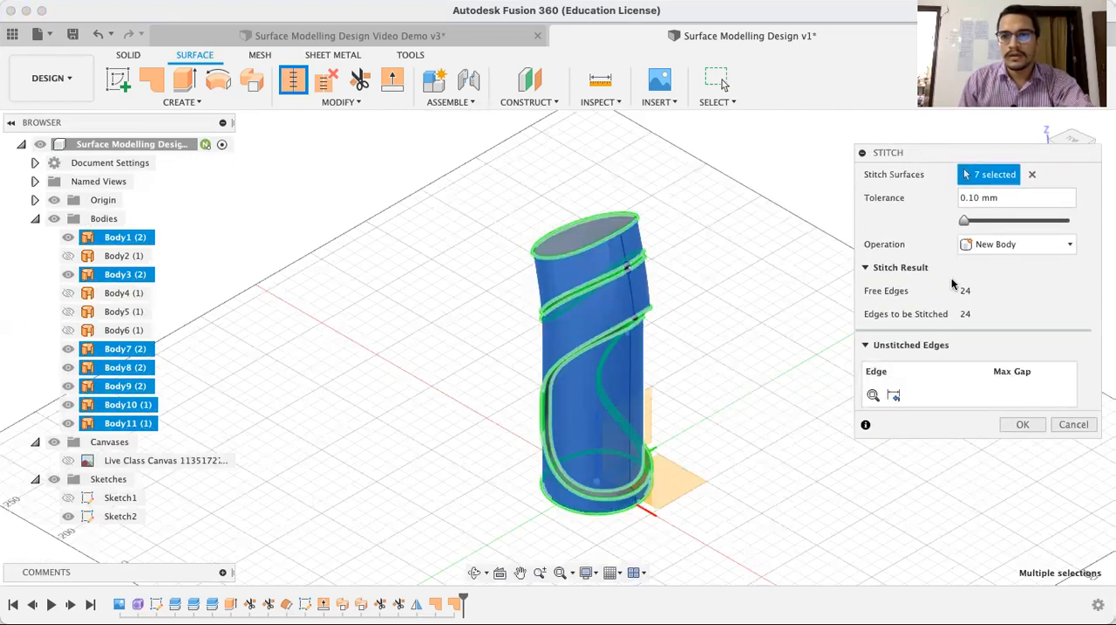
click(1023, 425)
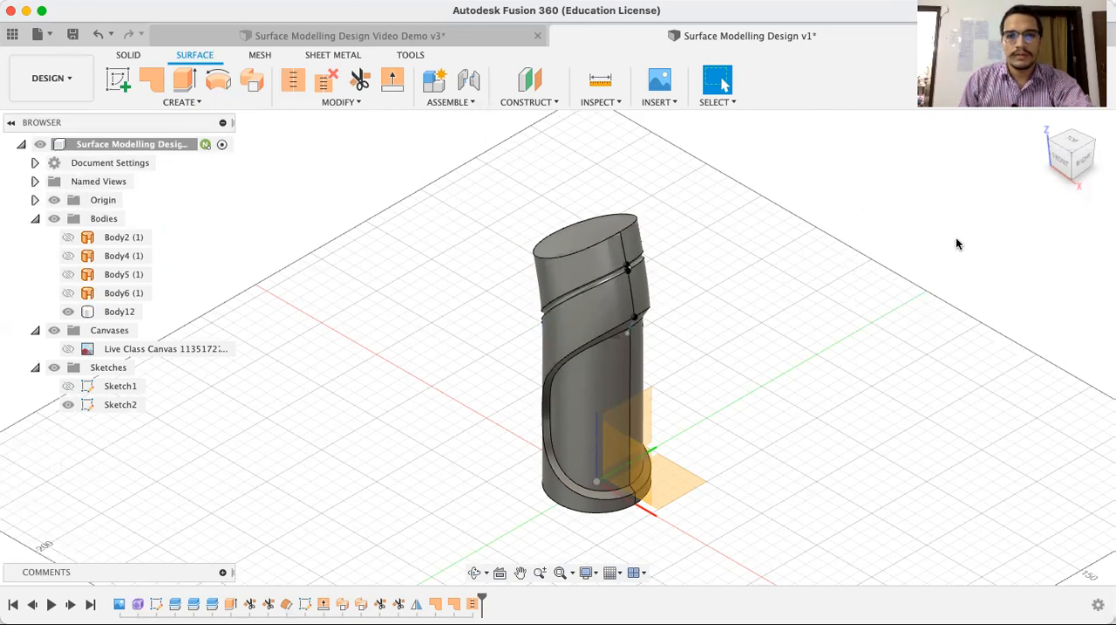
Switch to the solid modelling tools and inspect the stitched bottle body
click(136, 56)
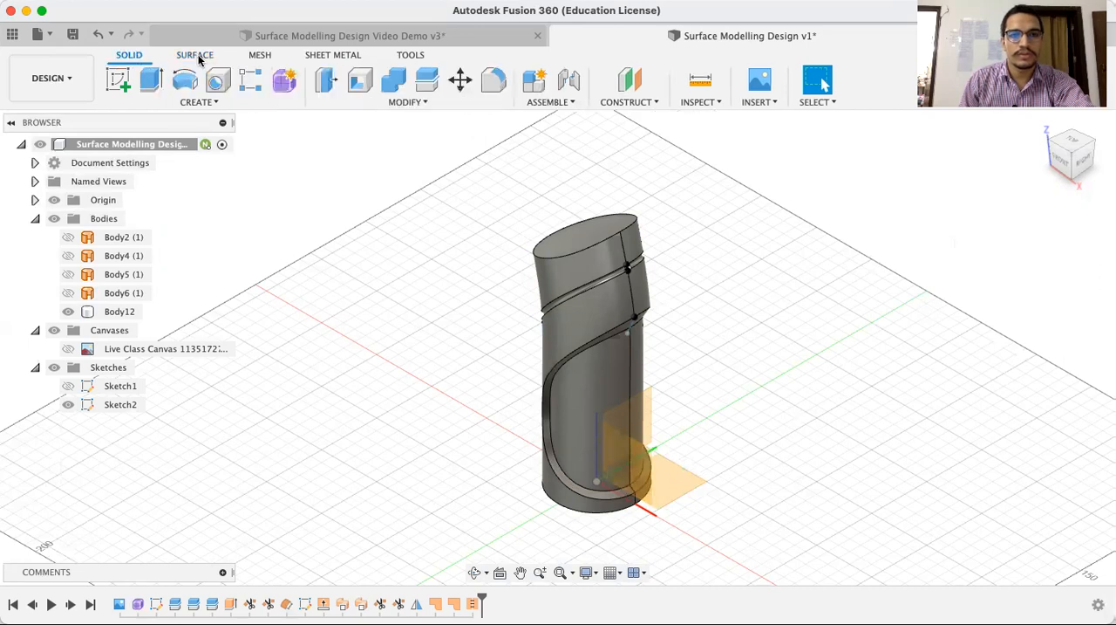
click(583, 269)
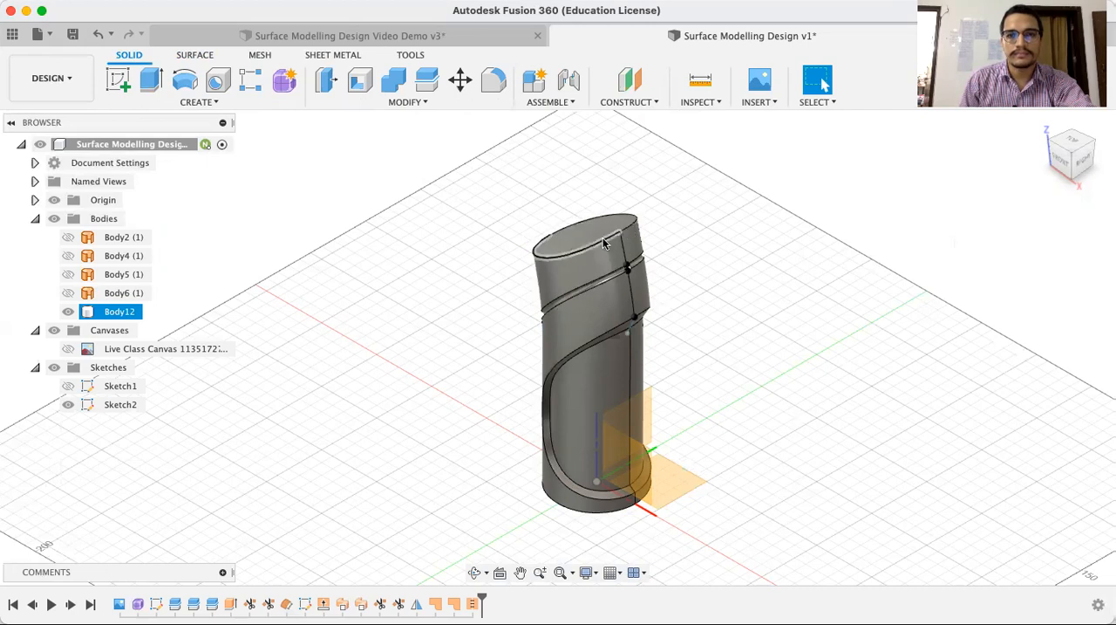
click(692, 218)
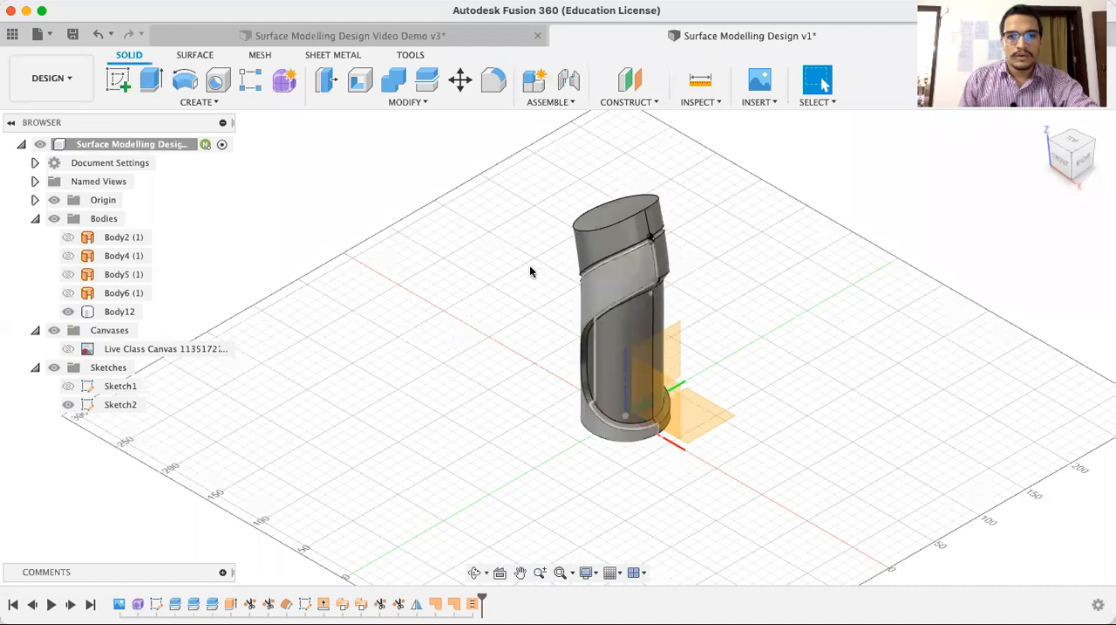
scroll(529, 263, up, 3)
scroll(527, 264, down, 2)
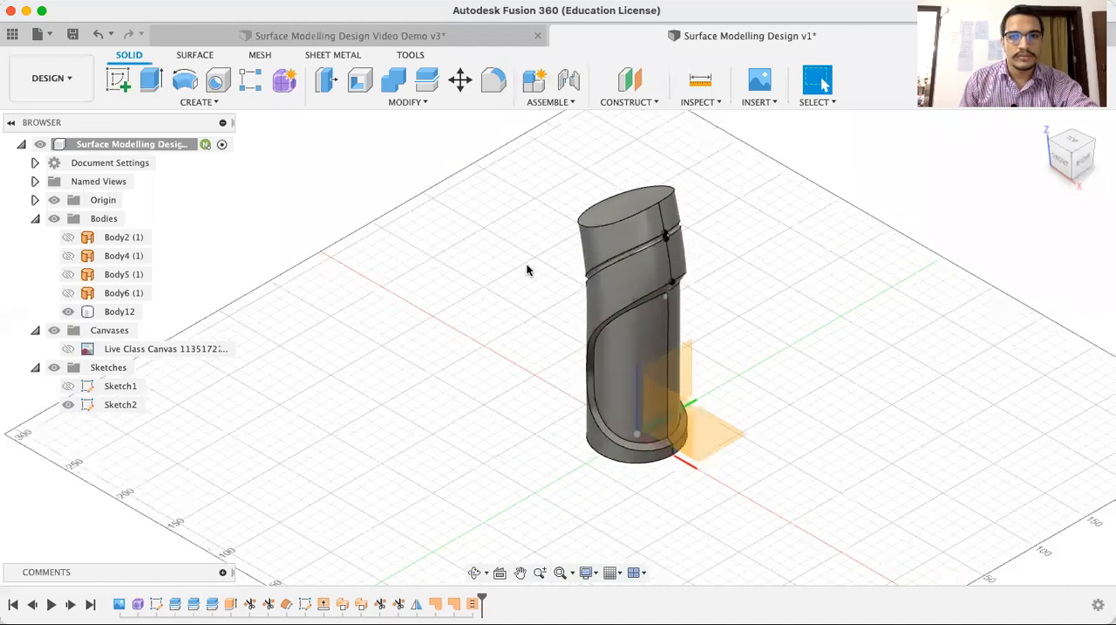
click(633, 212)
click(830, 206)
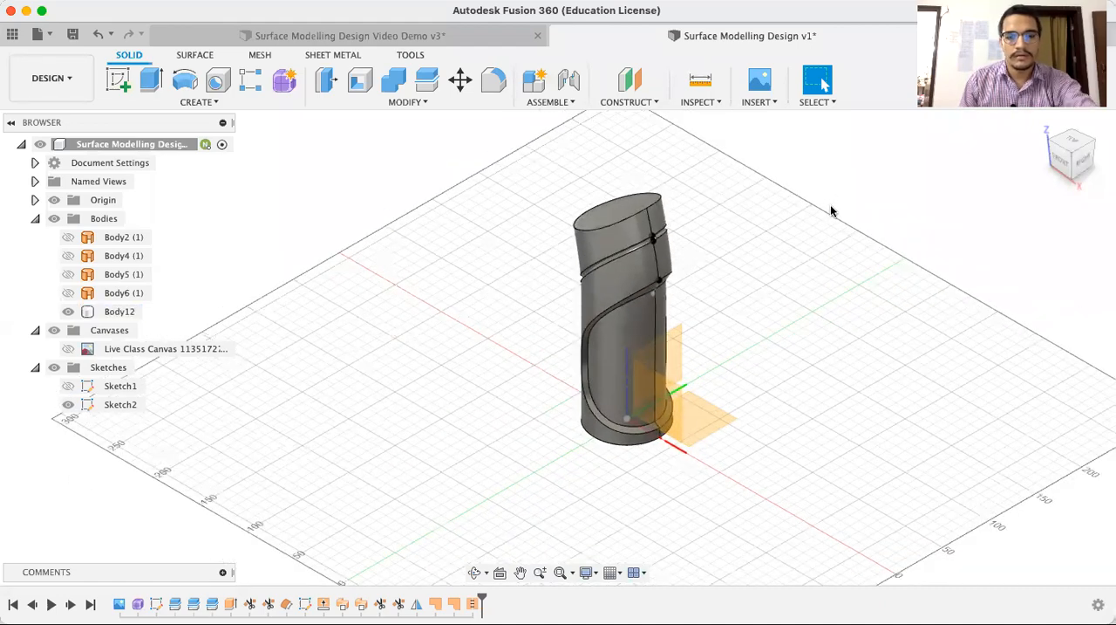
Fillet the edges around the bottle's slanted top face with a constant 1 mm radius
key(f)
scroll(762, 191, up, 2)
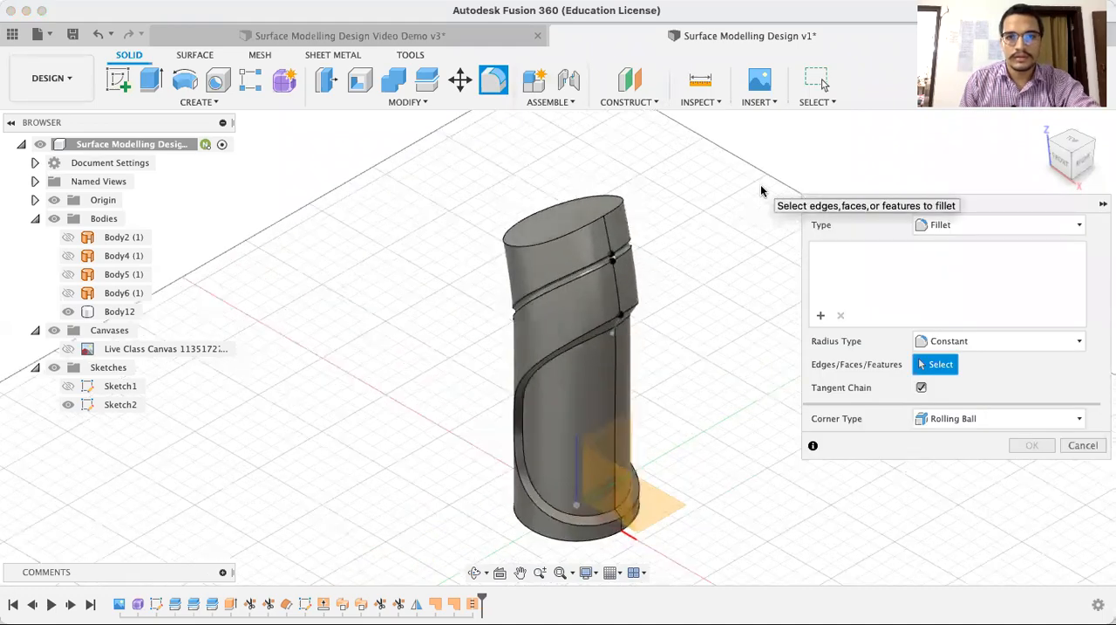
click(588, 226)
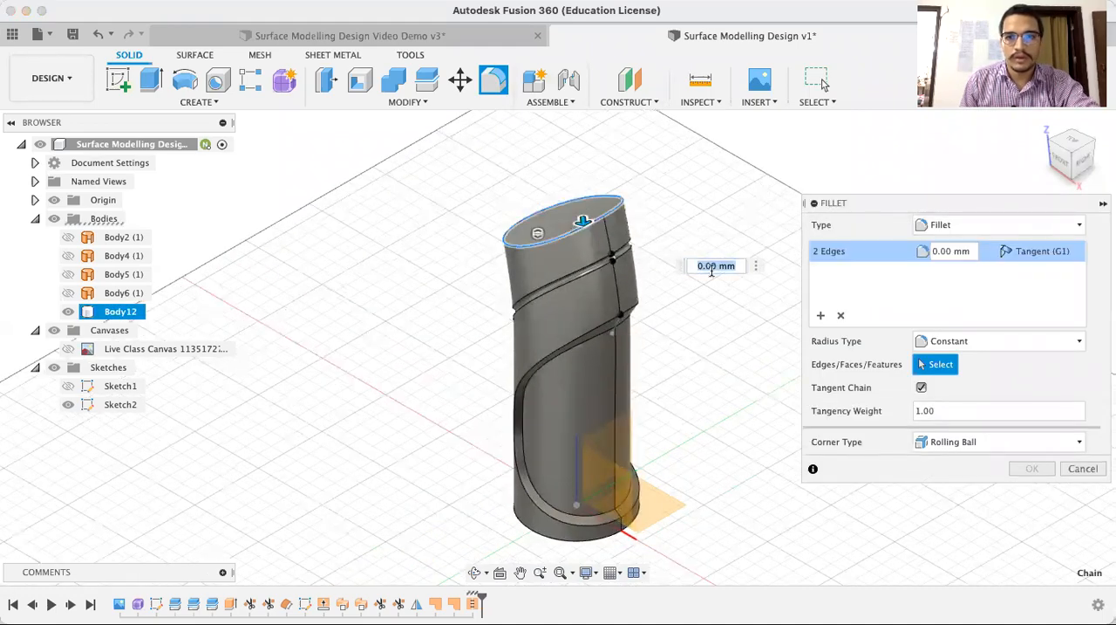
text(1)
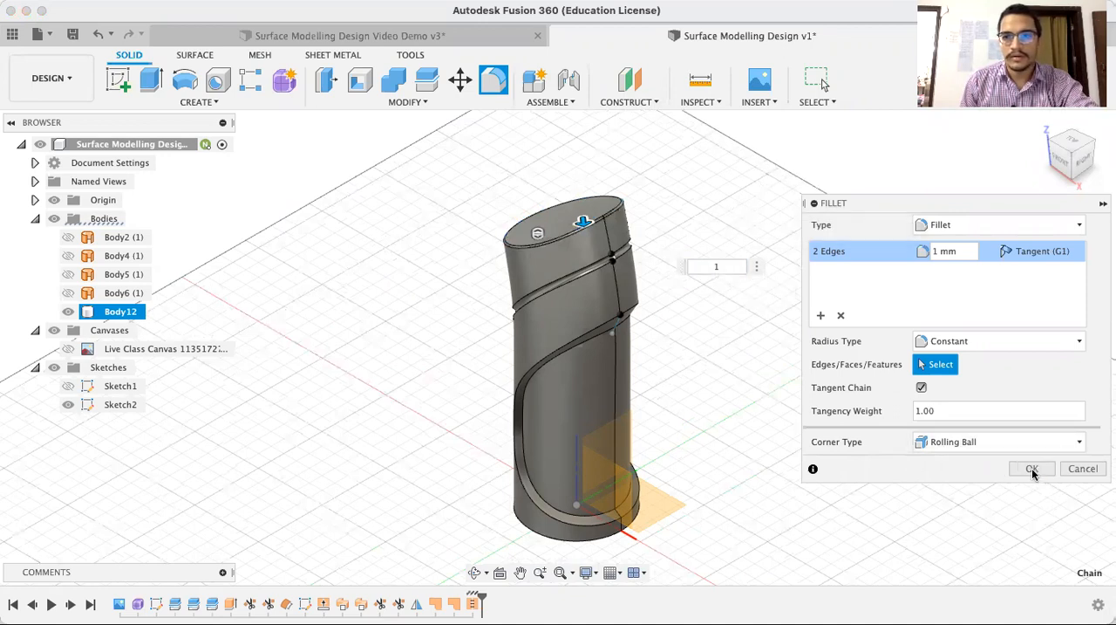
drag(954, 209, 949, 145)
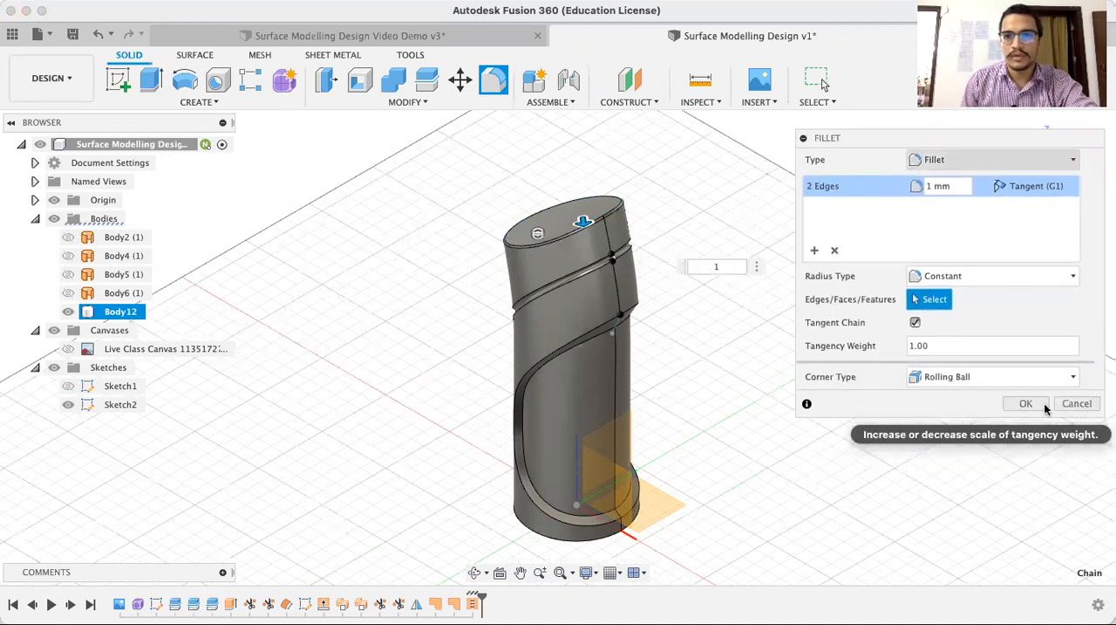
key(Return)
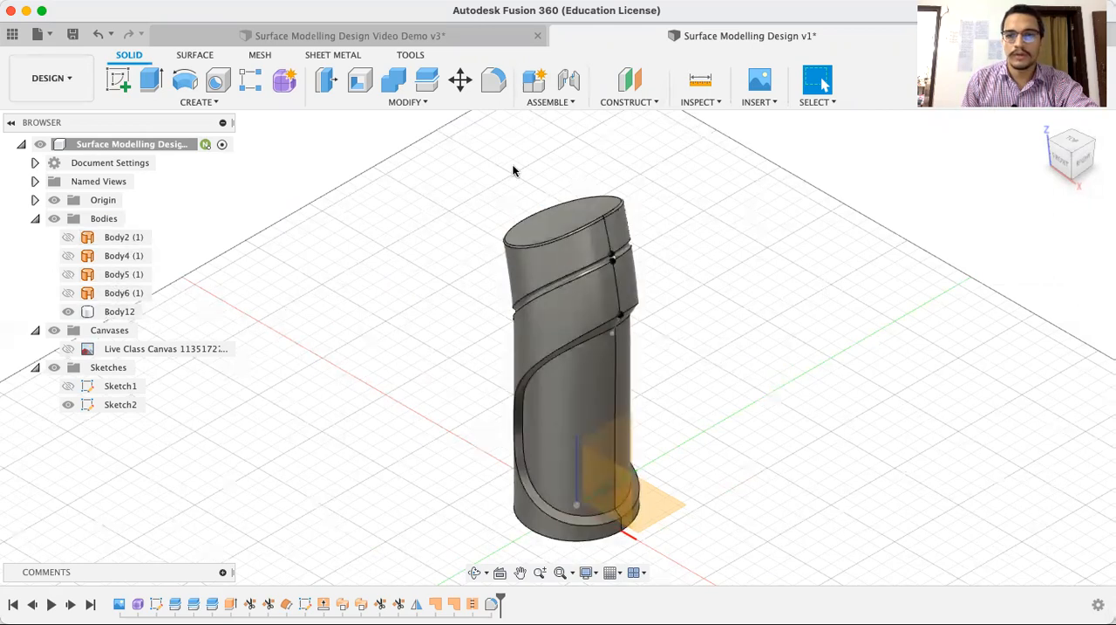
Check the bottle's interior with a Section Analysis on the XZ plane, shifting the cut through the body to -20 mm, and discard the analysis
click(702, 102)
click(723, 267)
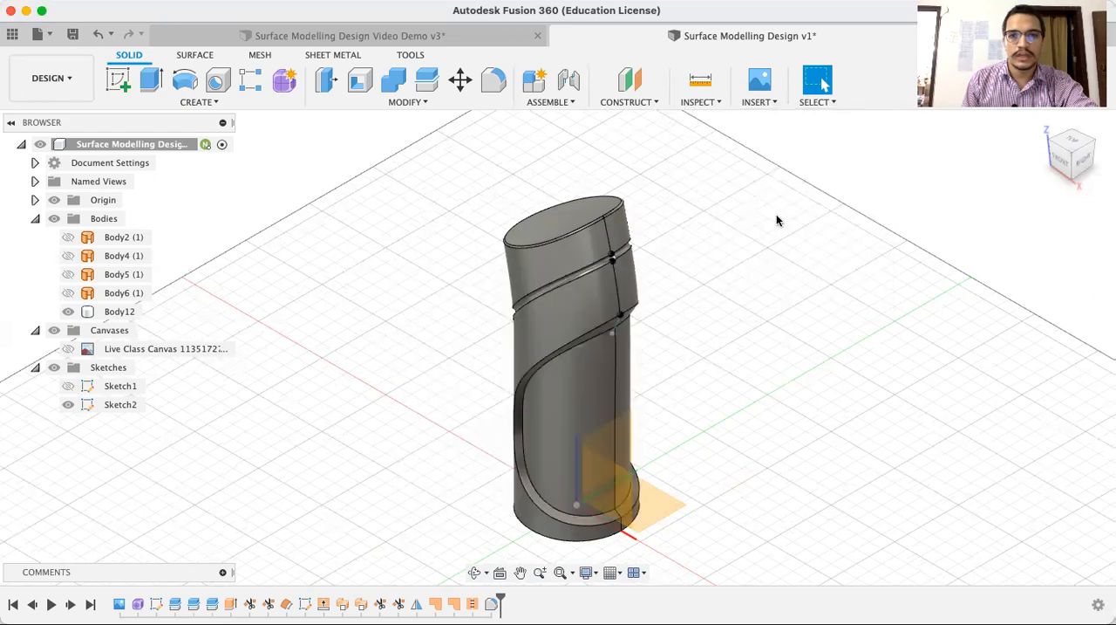
click(629, 496)
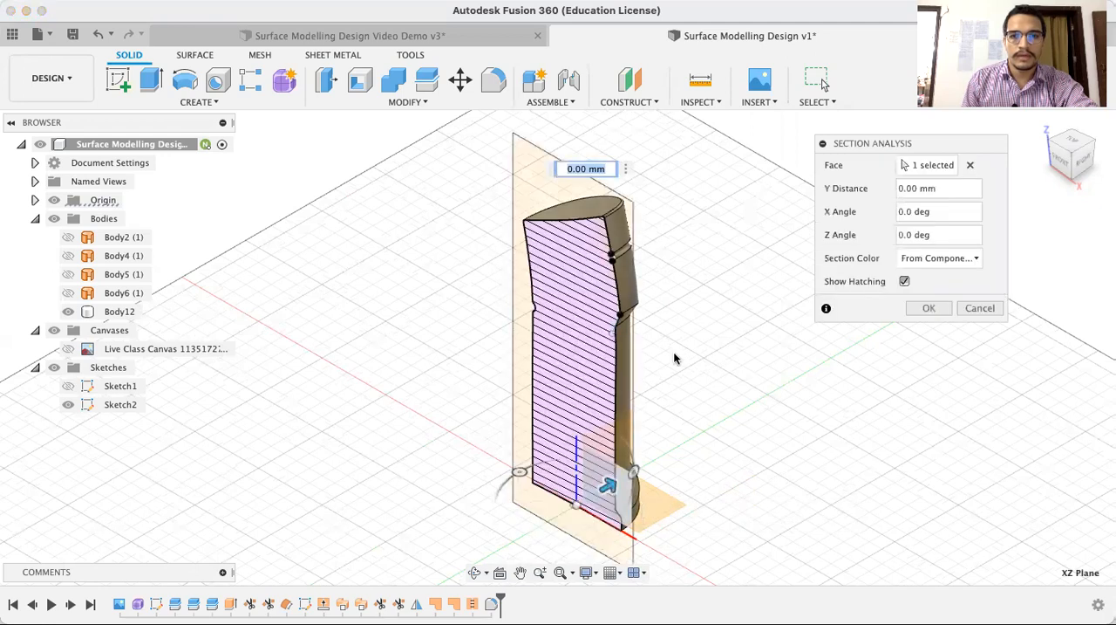
drag(621, 481, 601, 493)
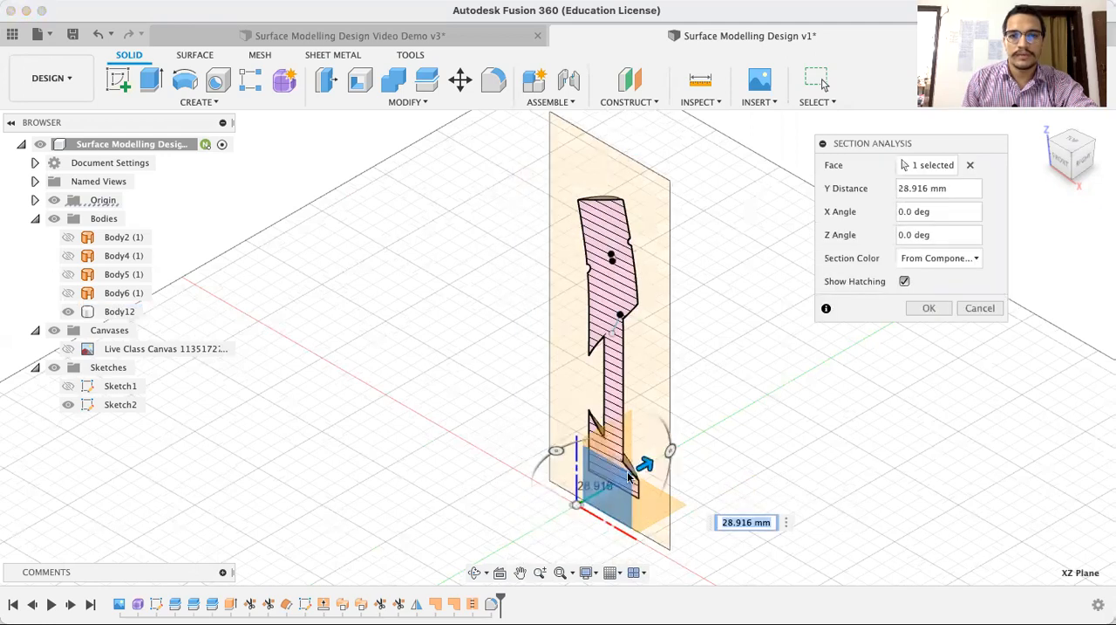
mouse_move(646, 463)
mouse_down()
mouse_move(588, 472)
mouse_move(589, 495)
mouse_up()
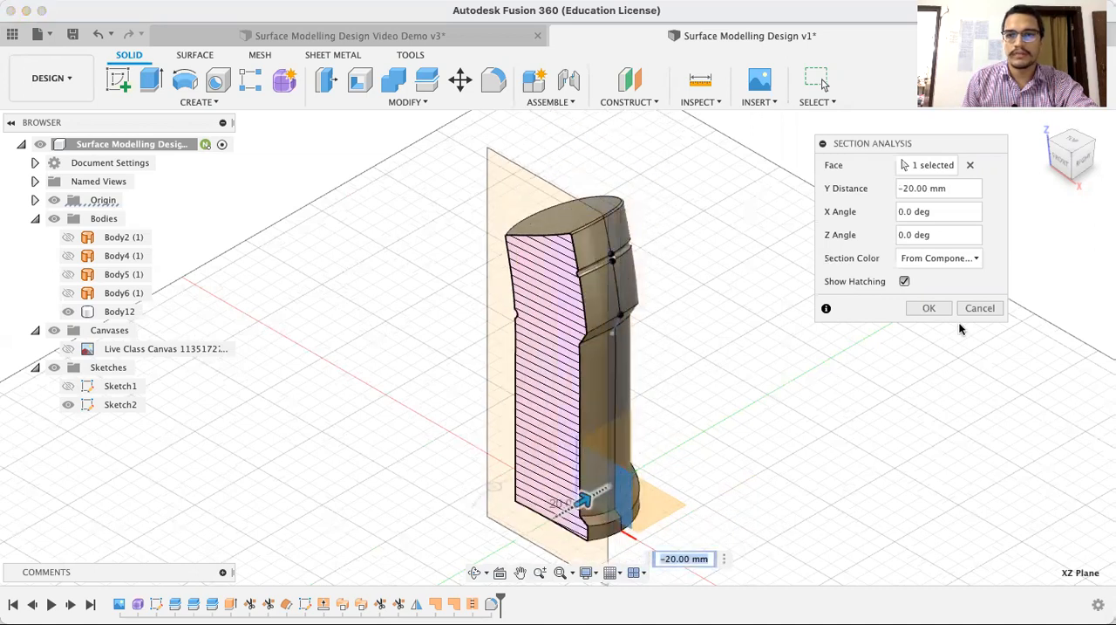
click(982, 310)
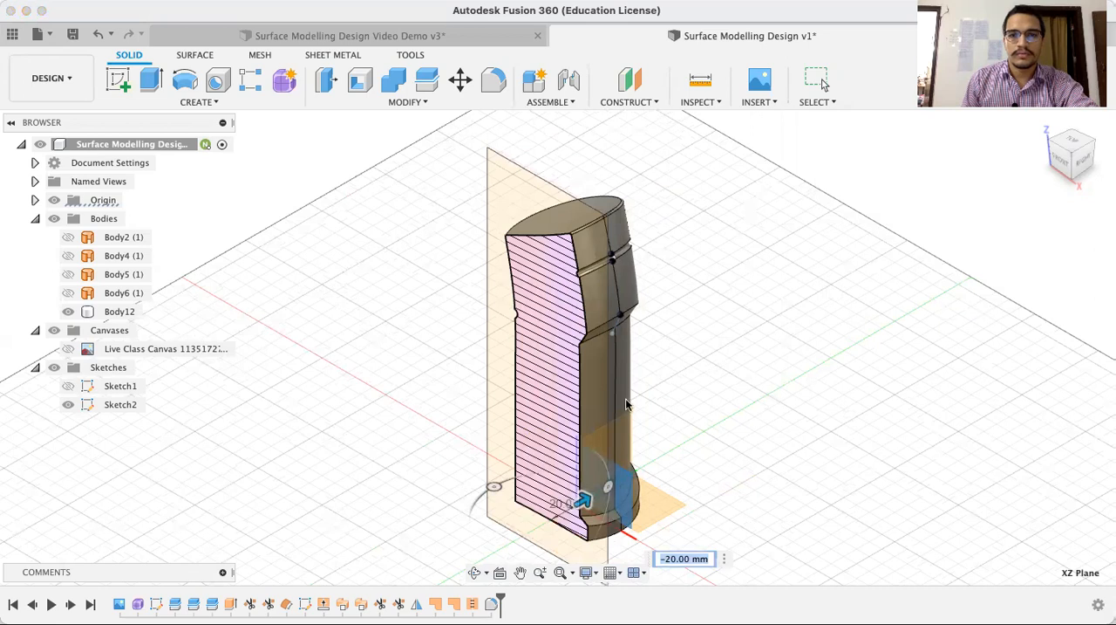
key(Escape)
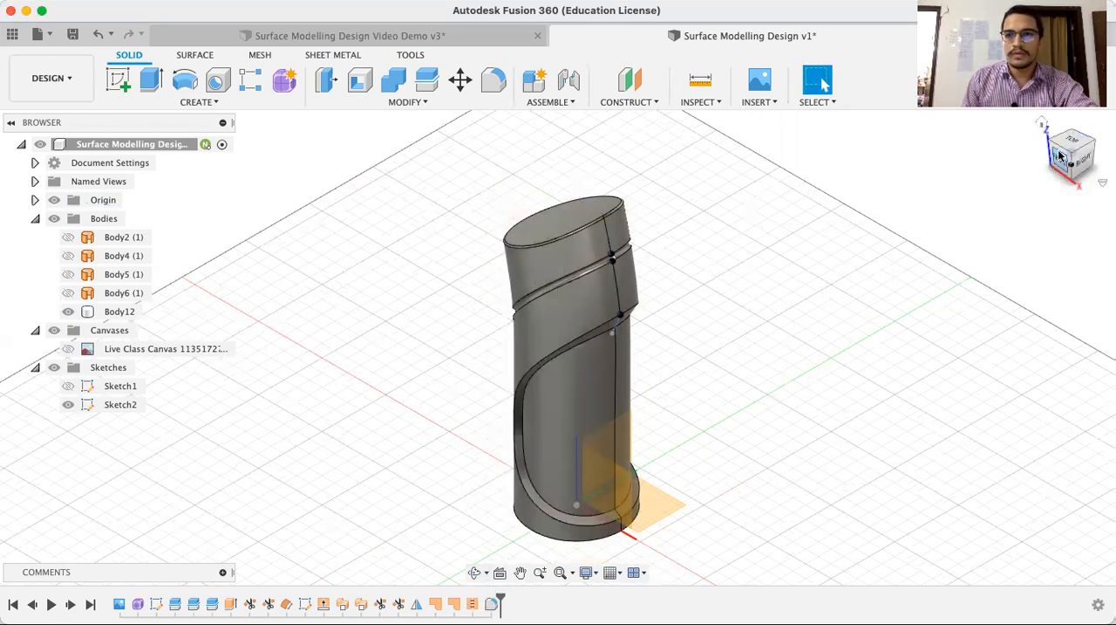
click(1041, 125)
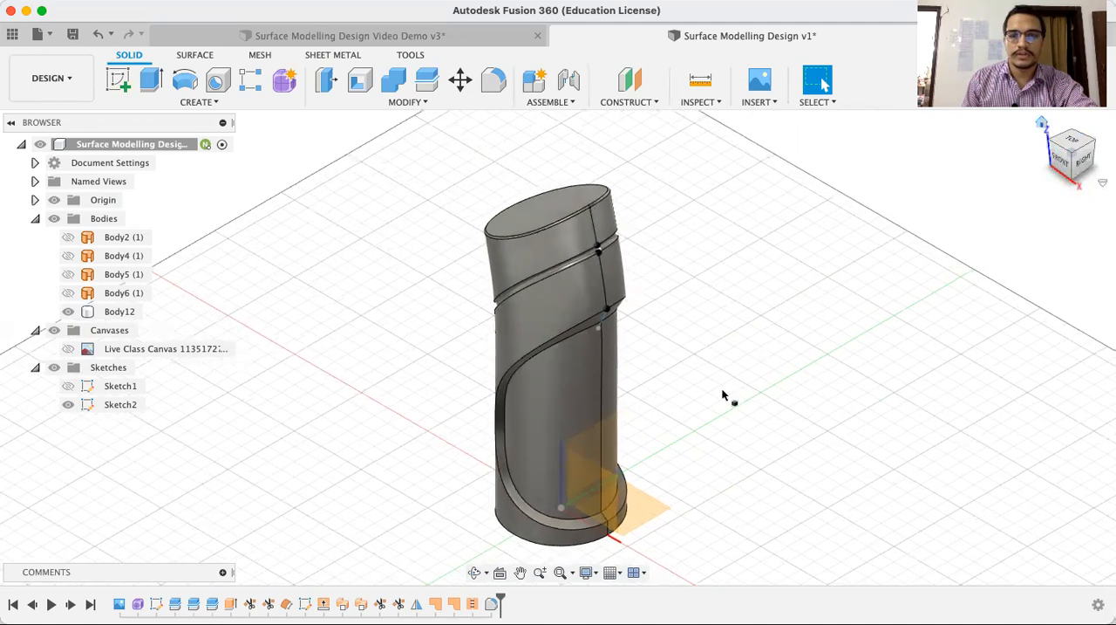
middle_drag(710, 384, 745, 360)
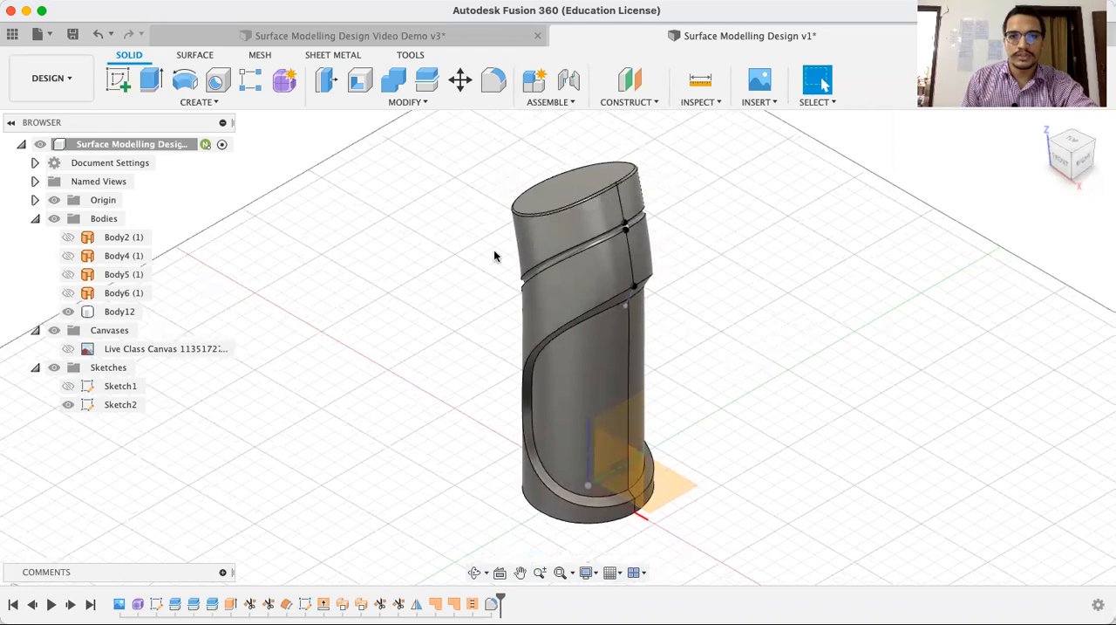